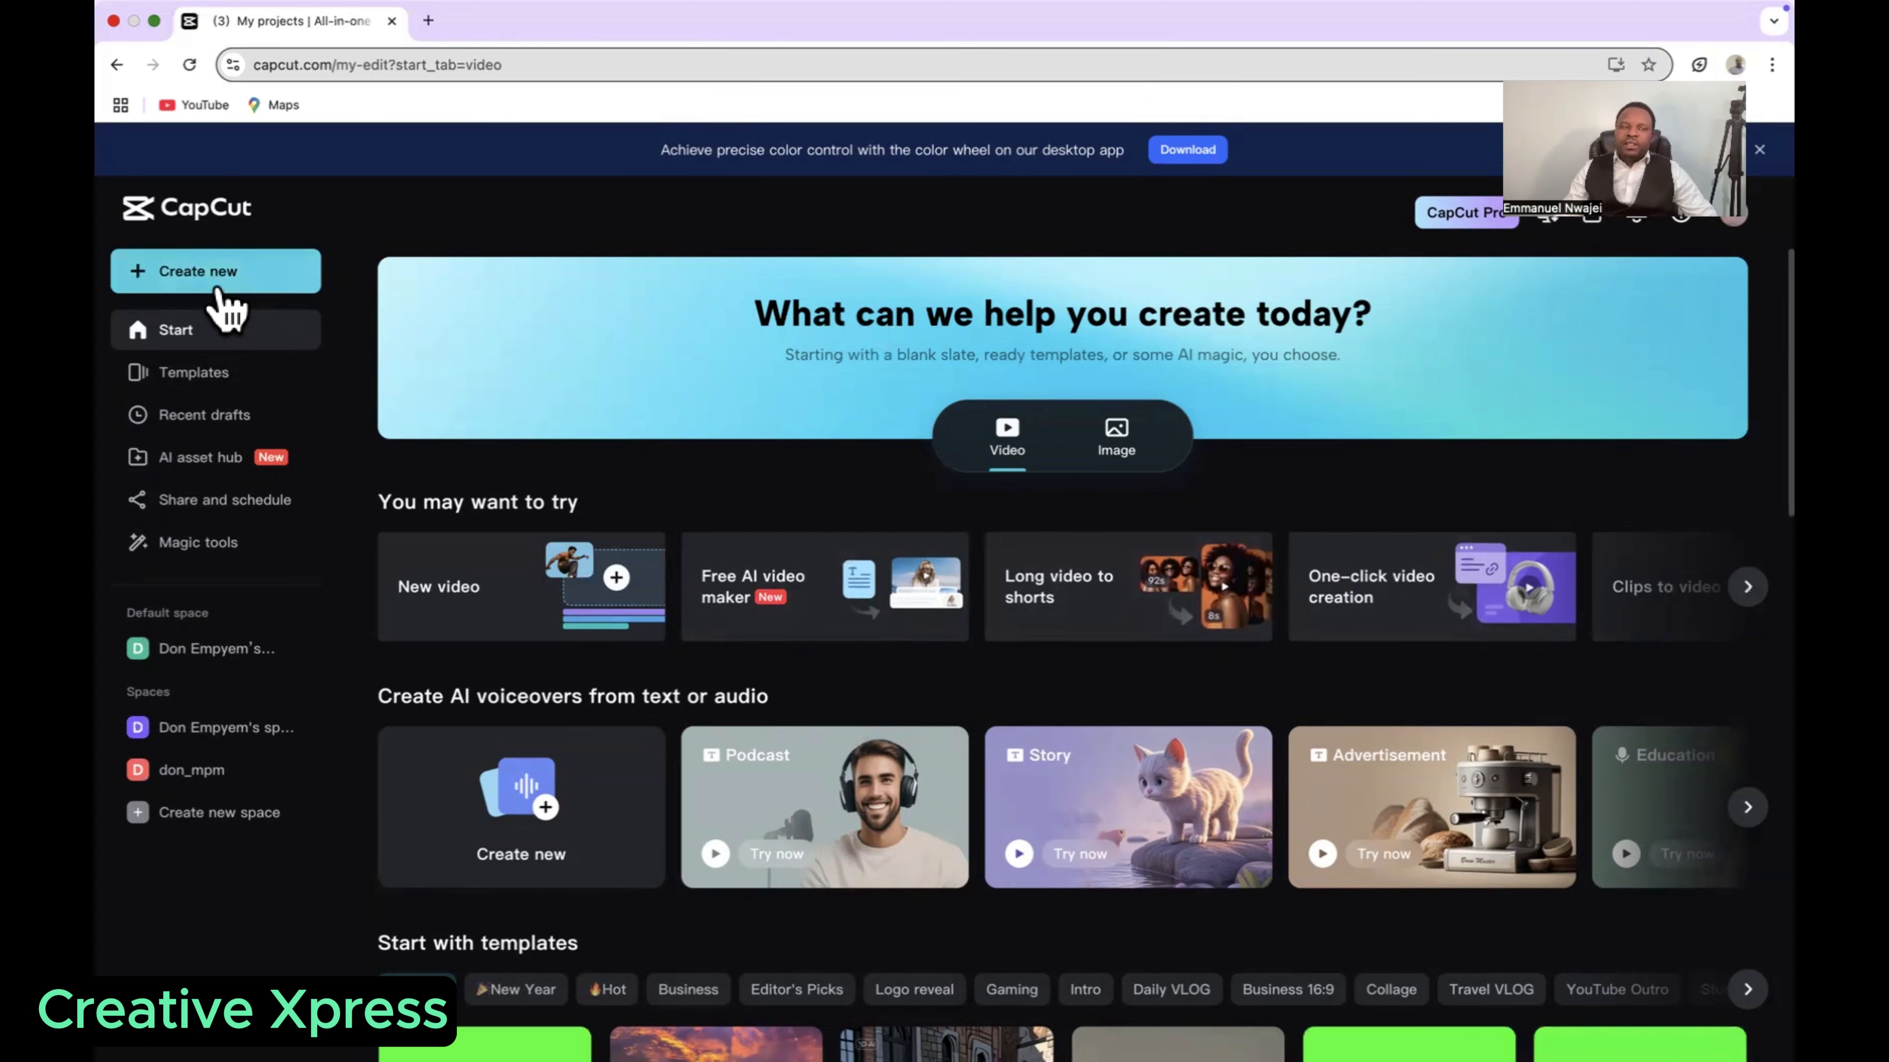
# Step: Create a new 16:9 video project and upload TESTING TUTOR.mp4 from the Desktop folder
pyautogui.moveTo(210, 289)
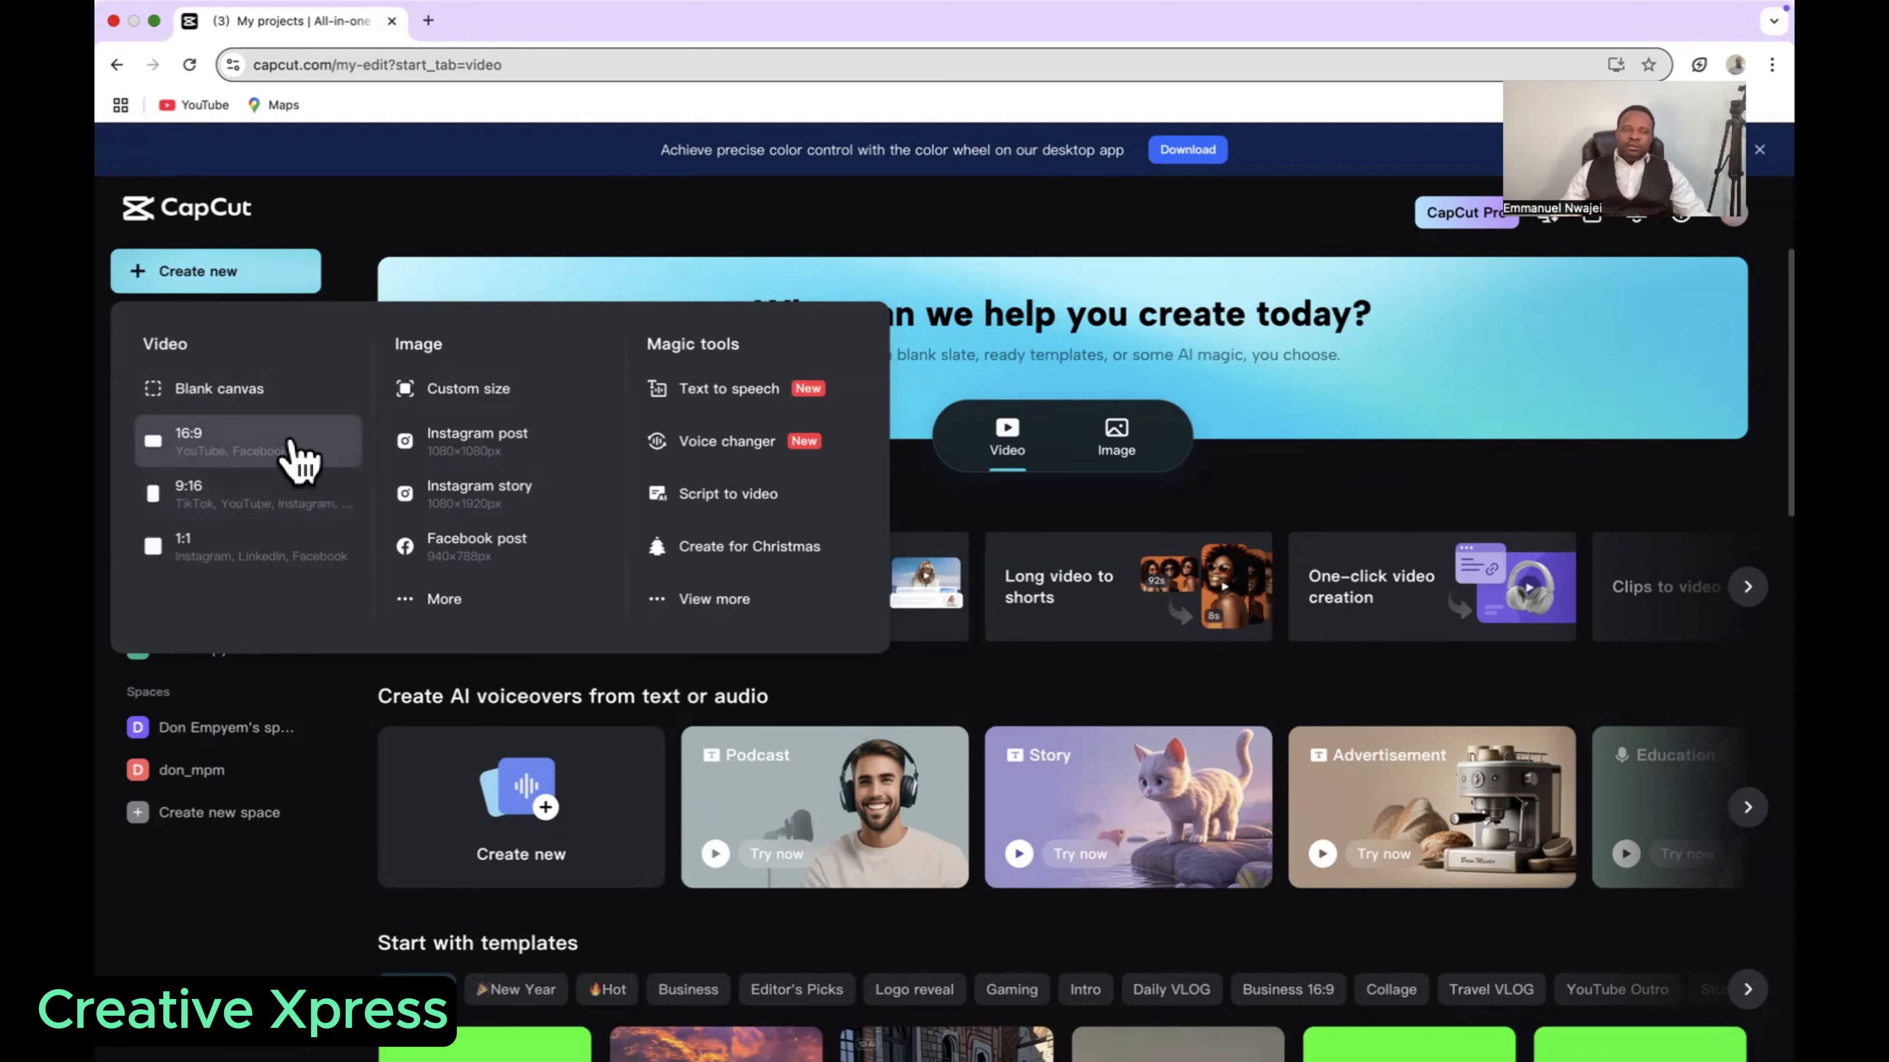
pyautogui.click(269, 443)
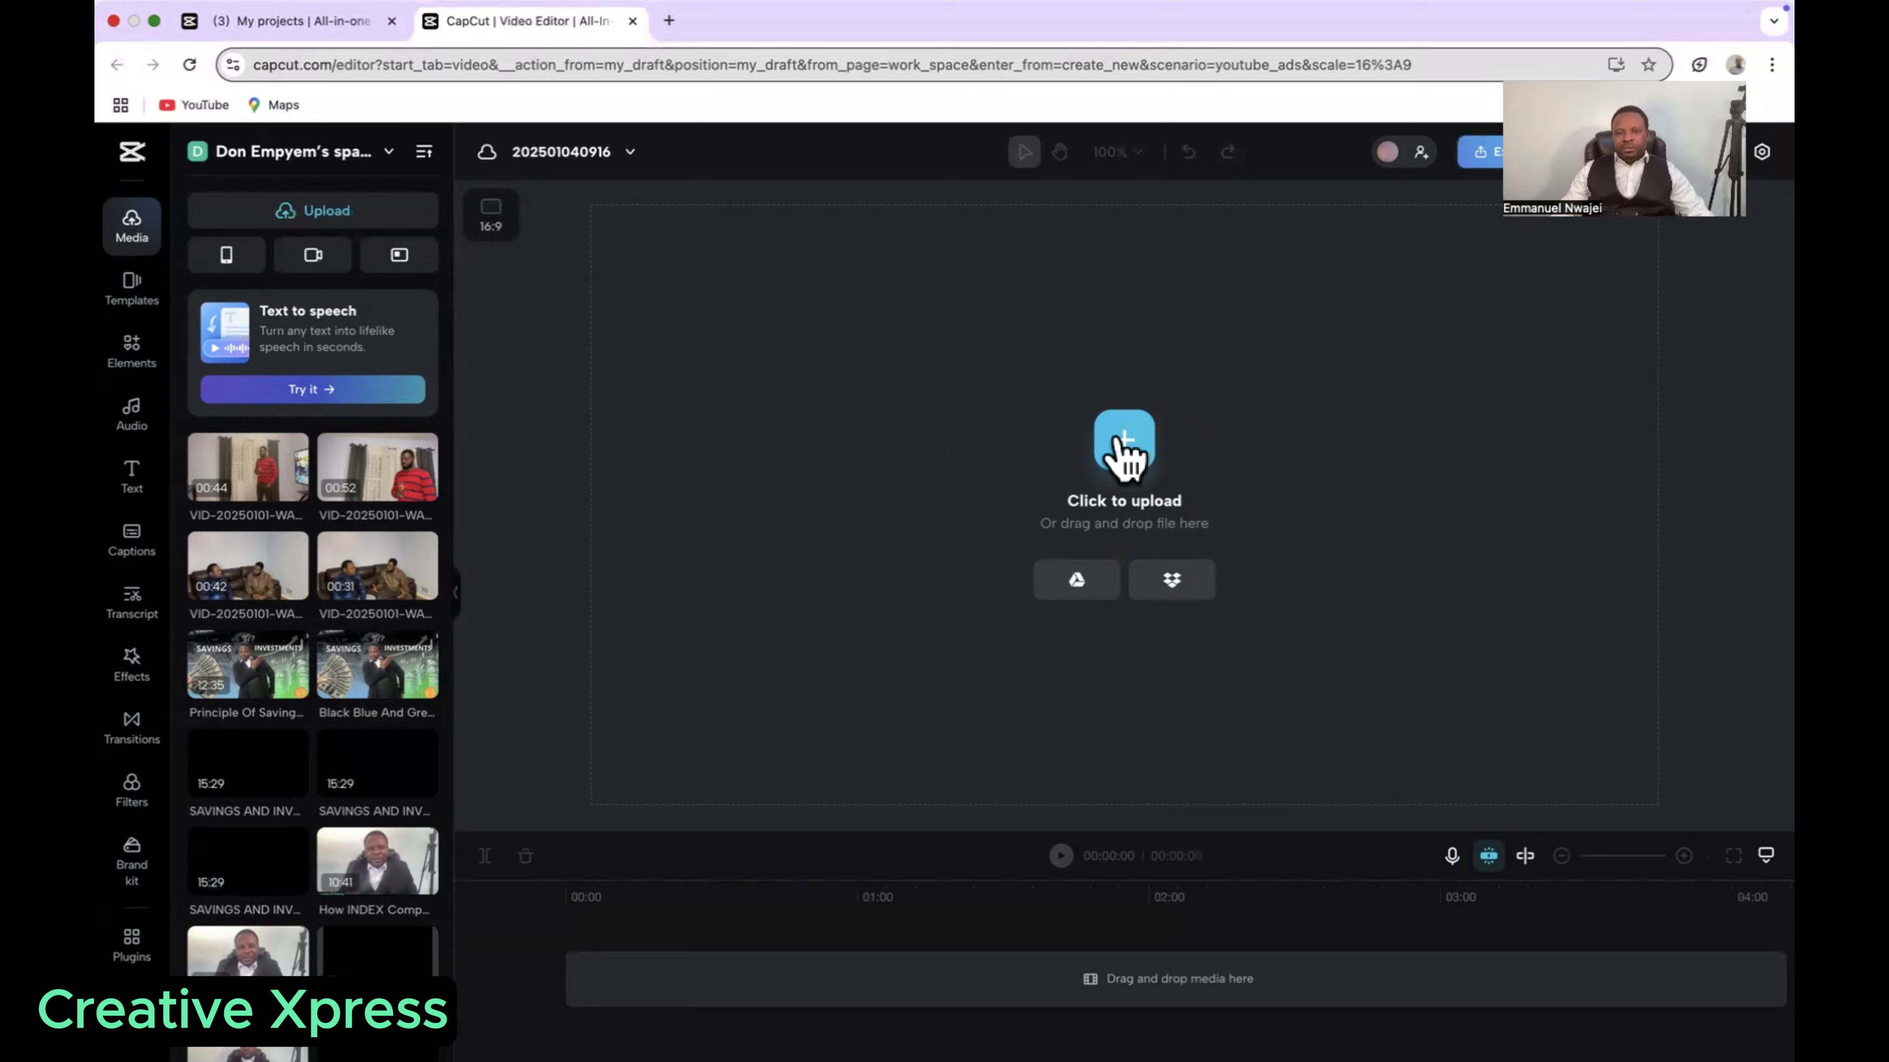
pyautogui.click(1119, 453)
pyautogui.click(897, 521)
pyautogui.doubleClick(897, 509)
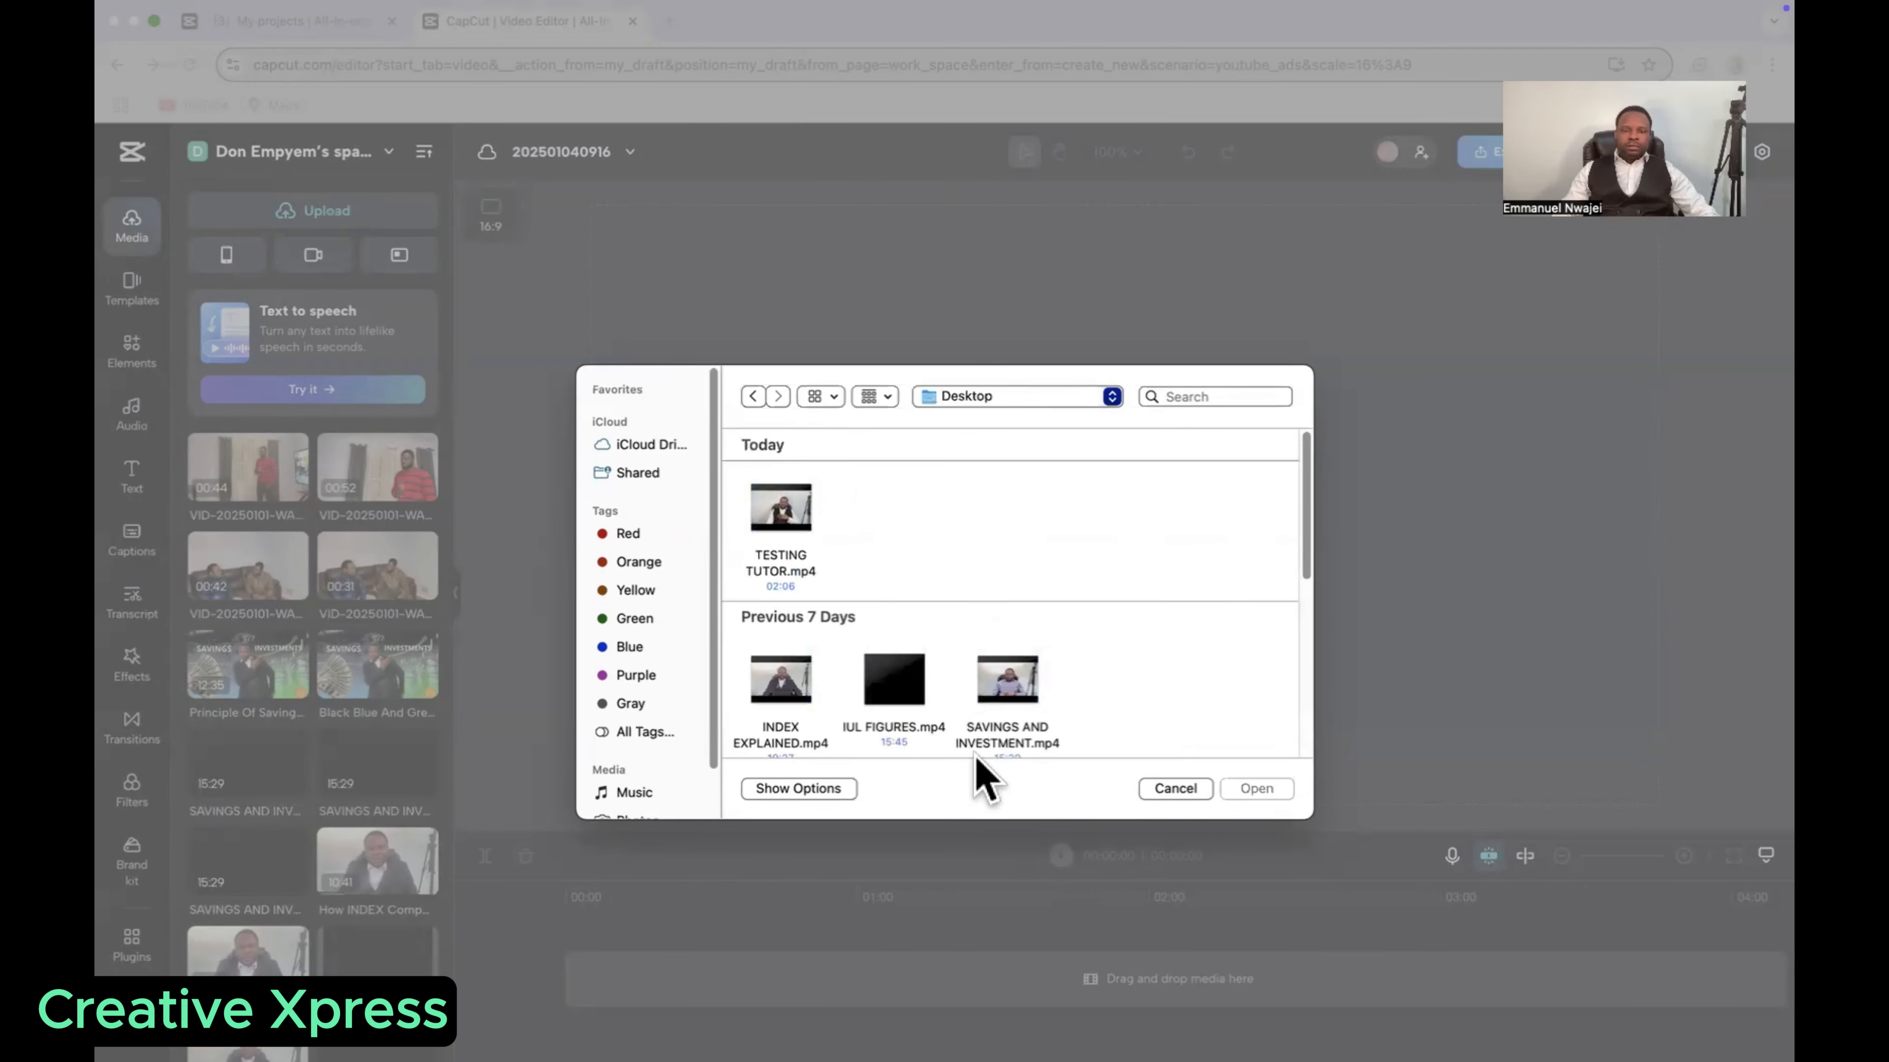
pyautogui.click(790, 523)
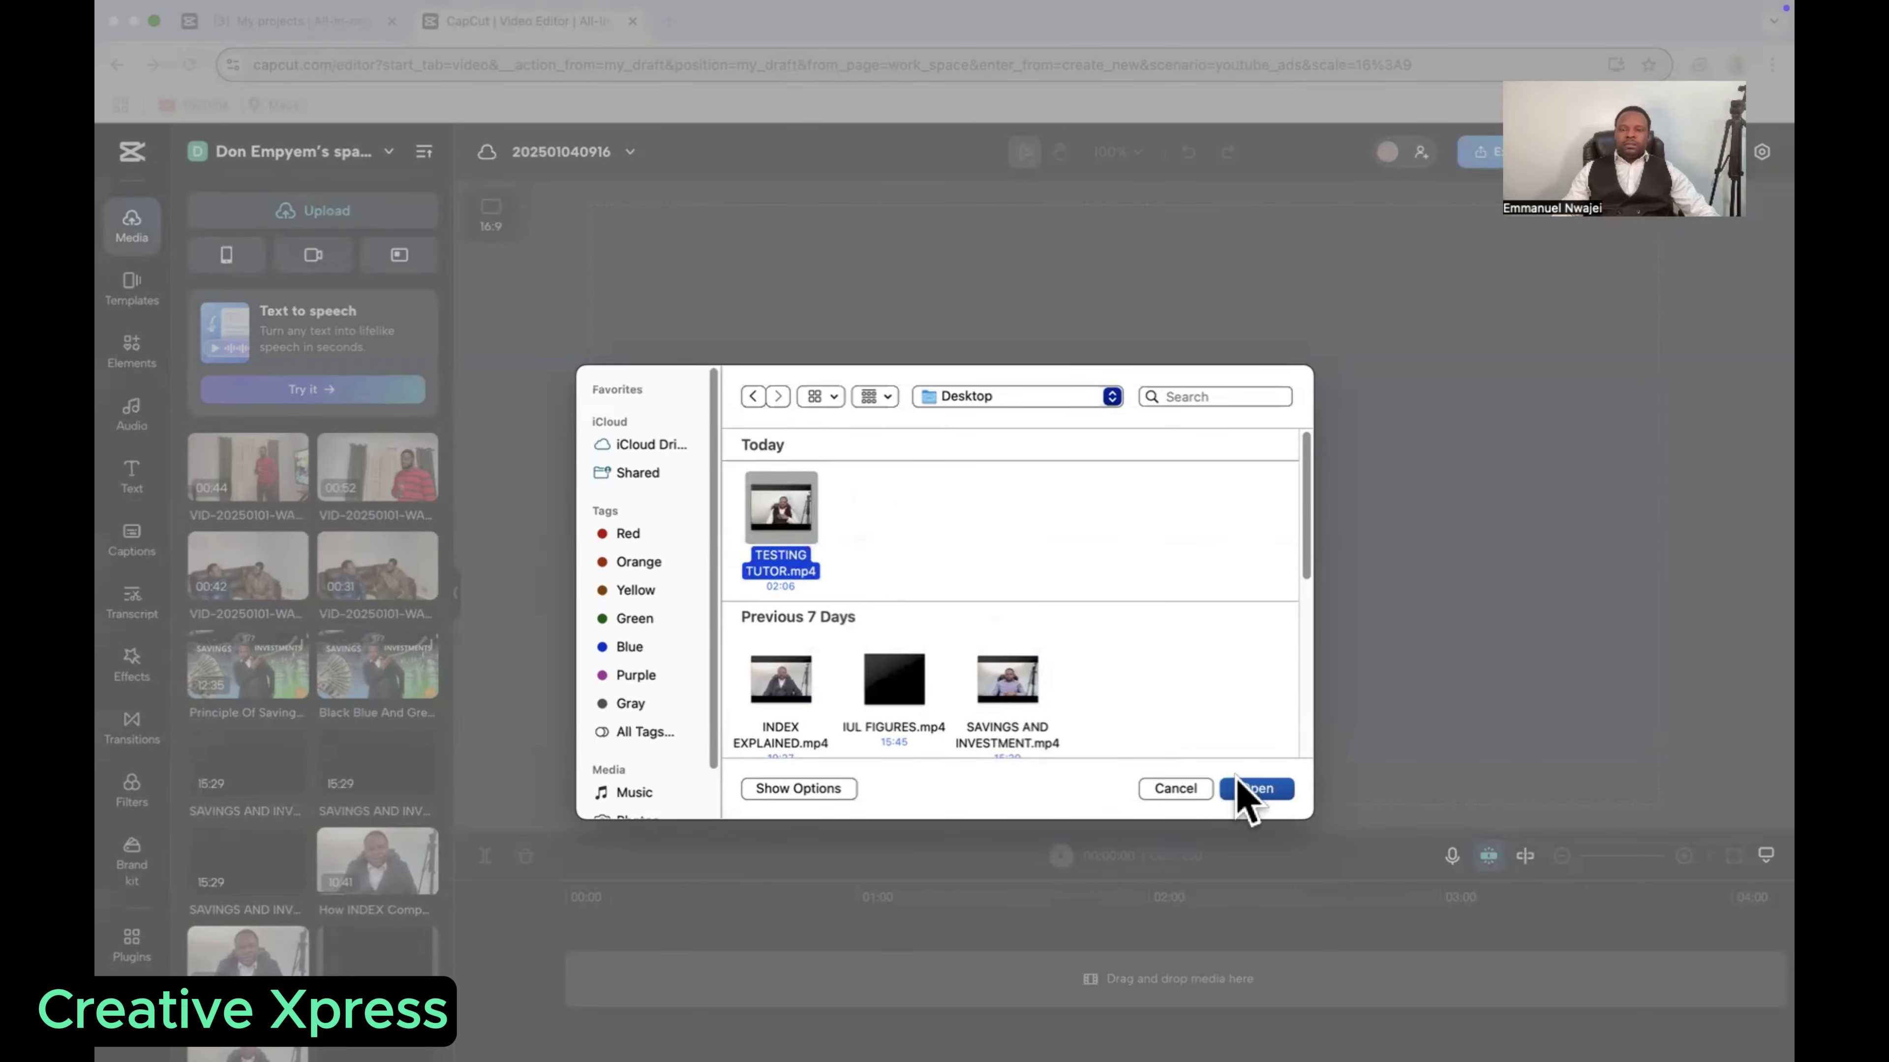
pyautogui.click(1255, 789)
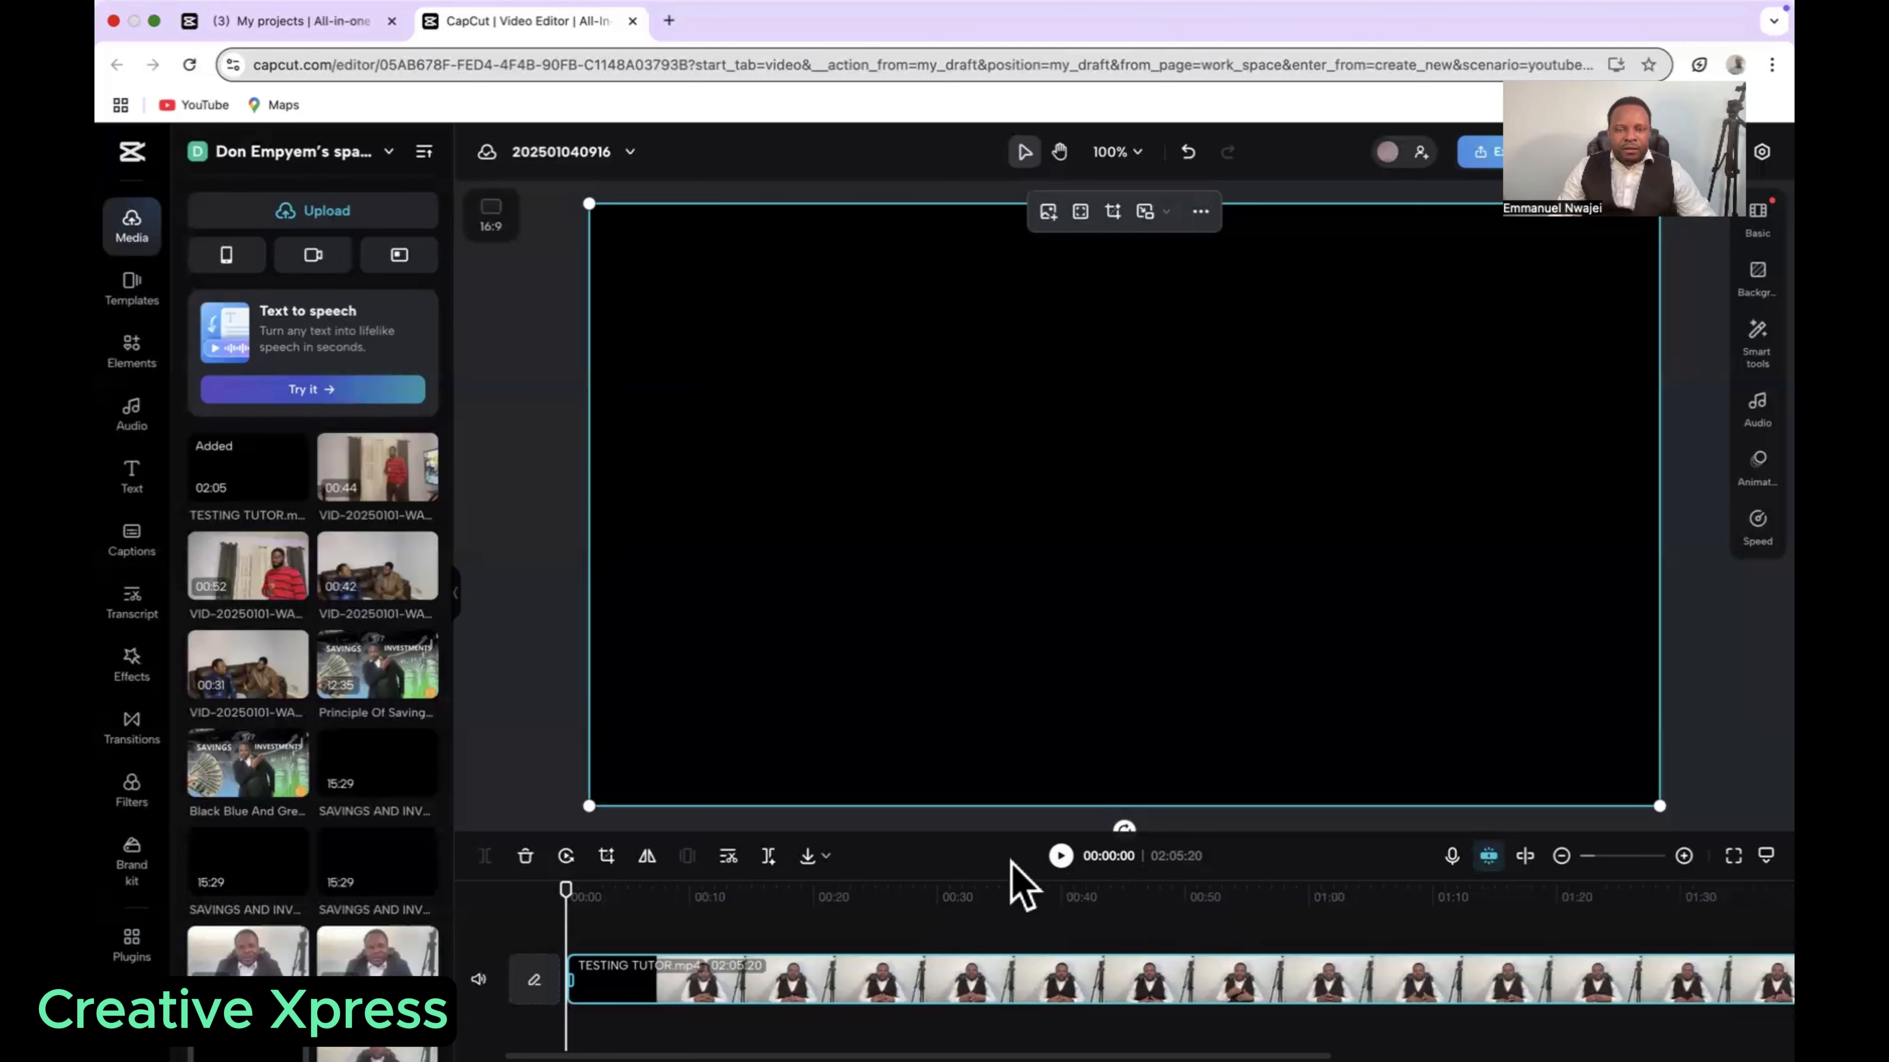
# Step: Split the TESTING TUTOR clip at 00:05:20 and delete the opening segment before the cut
pyautogui.click(1061, 857)
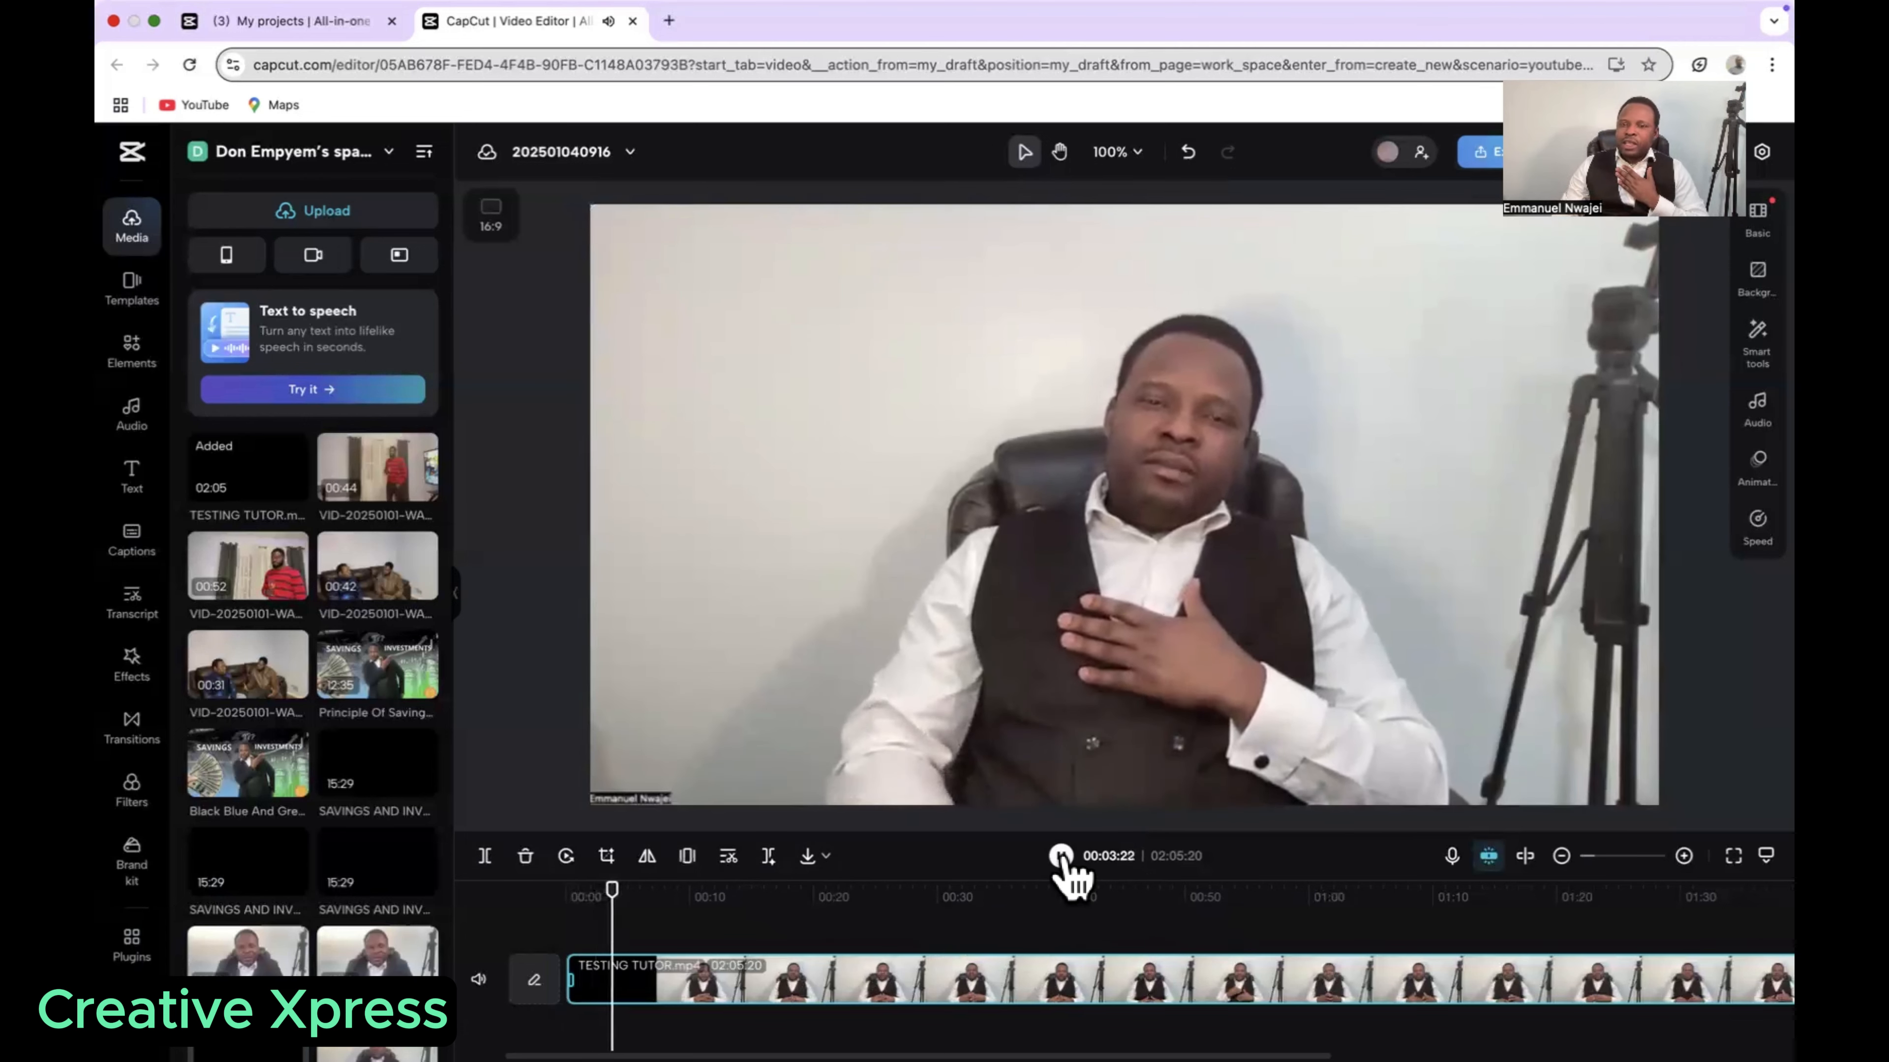
pyautogui.click(1061, 857)
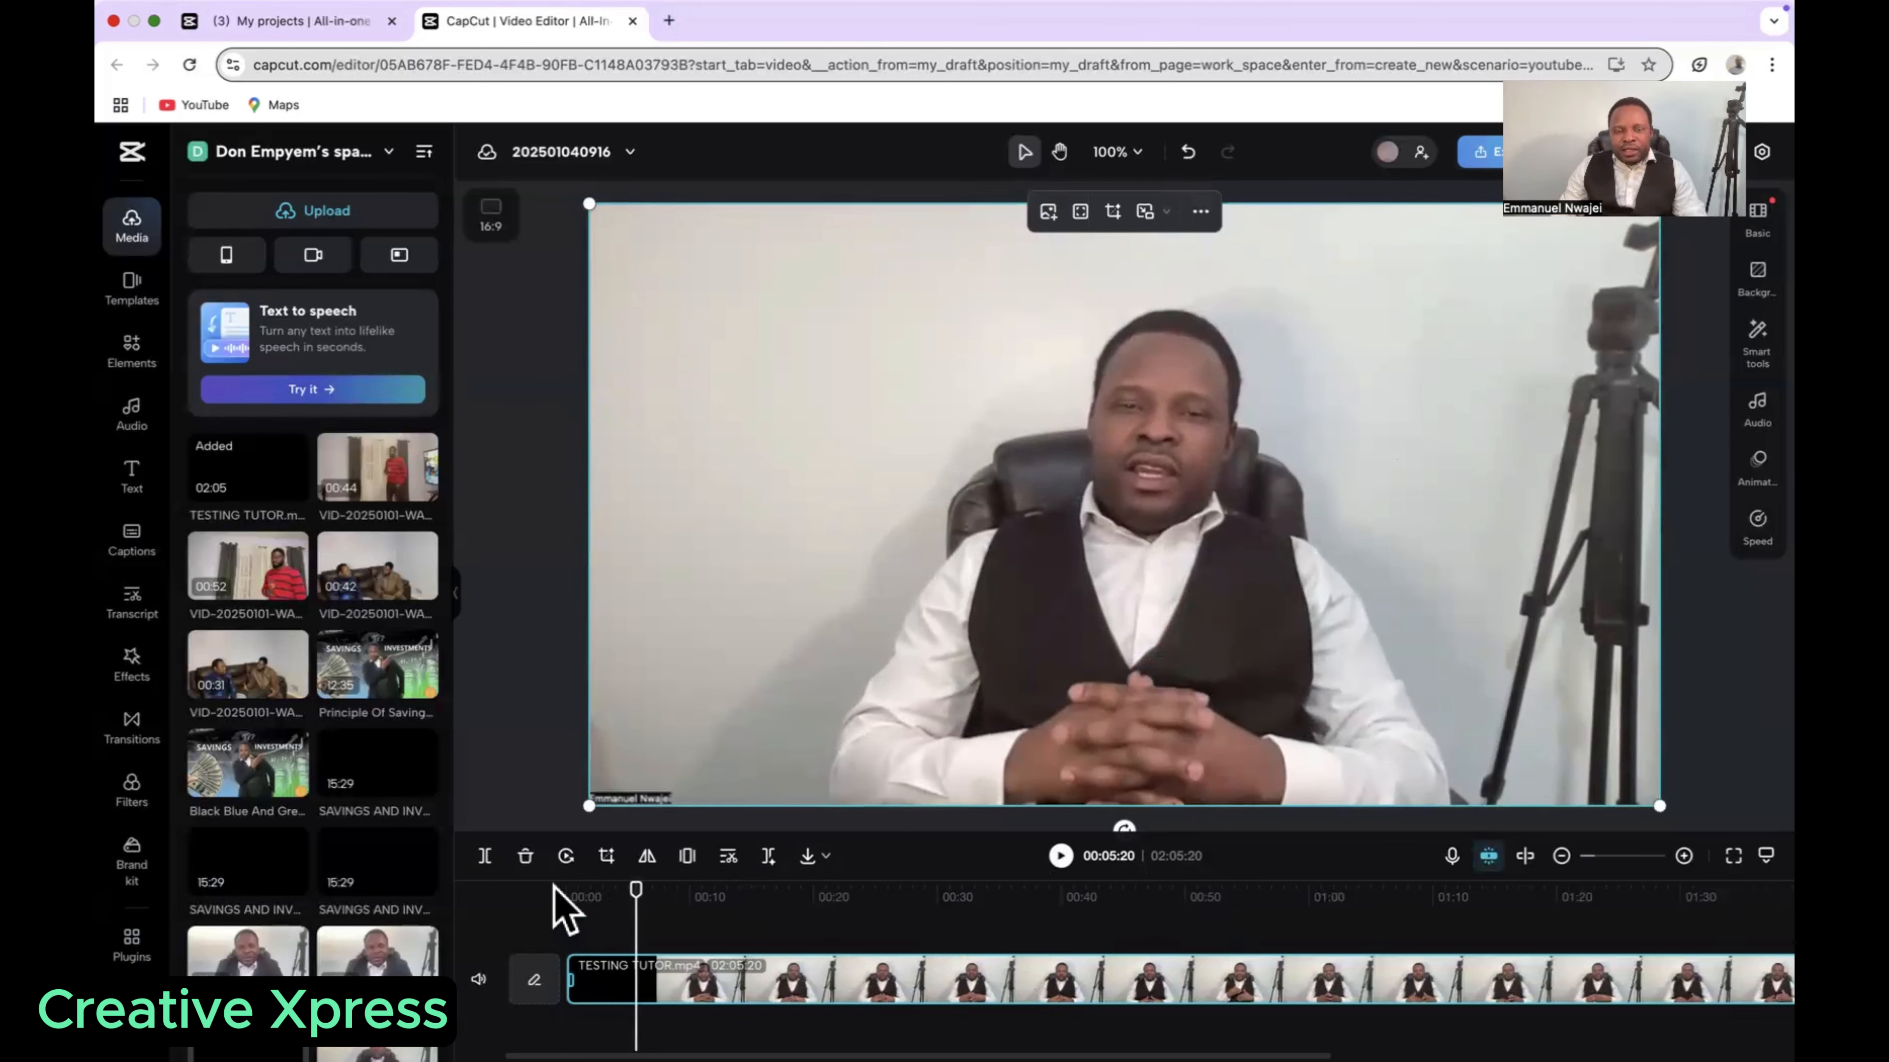
pyautogui.click(487, 855)
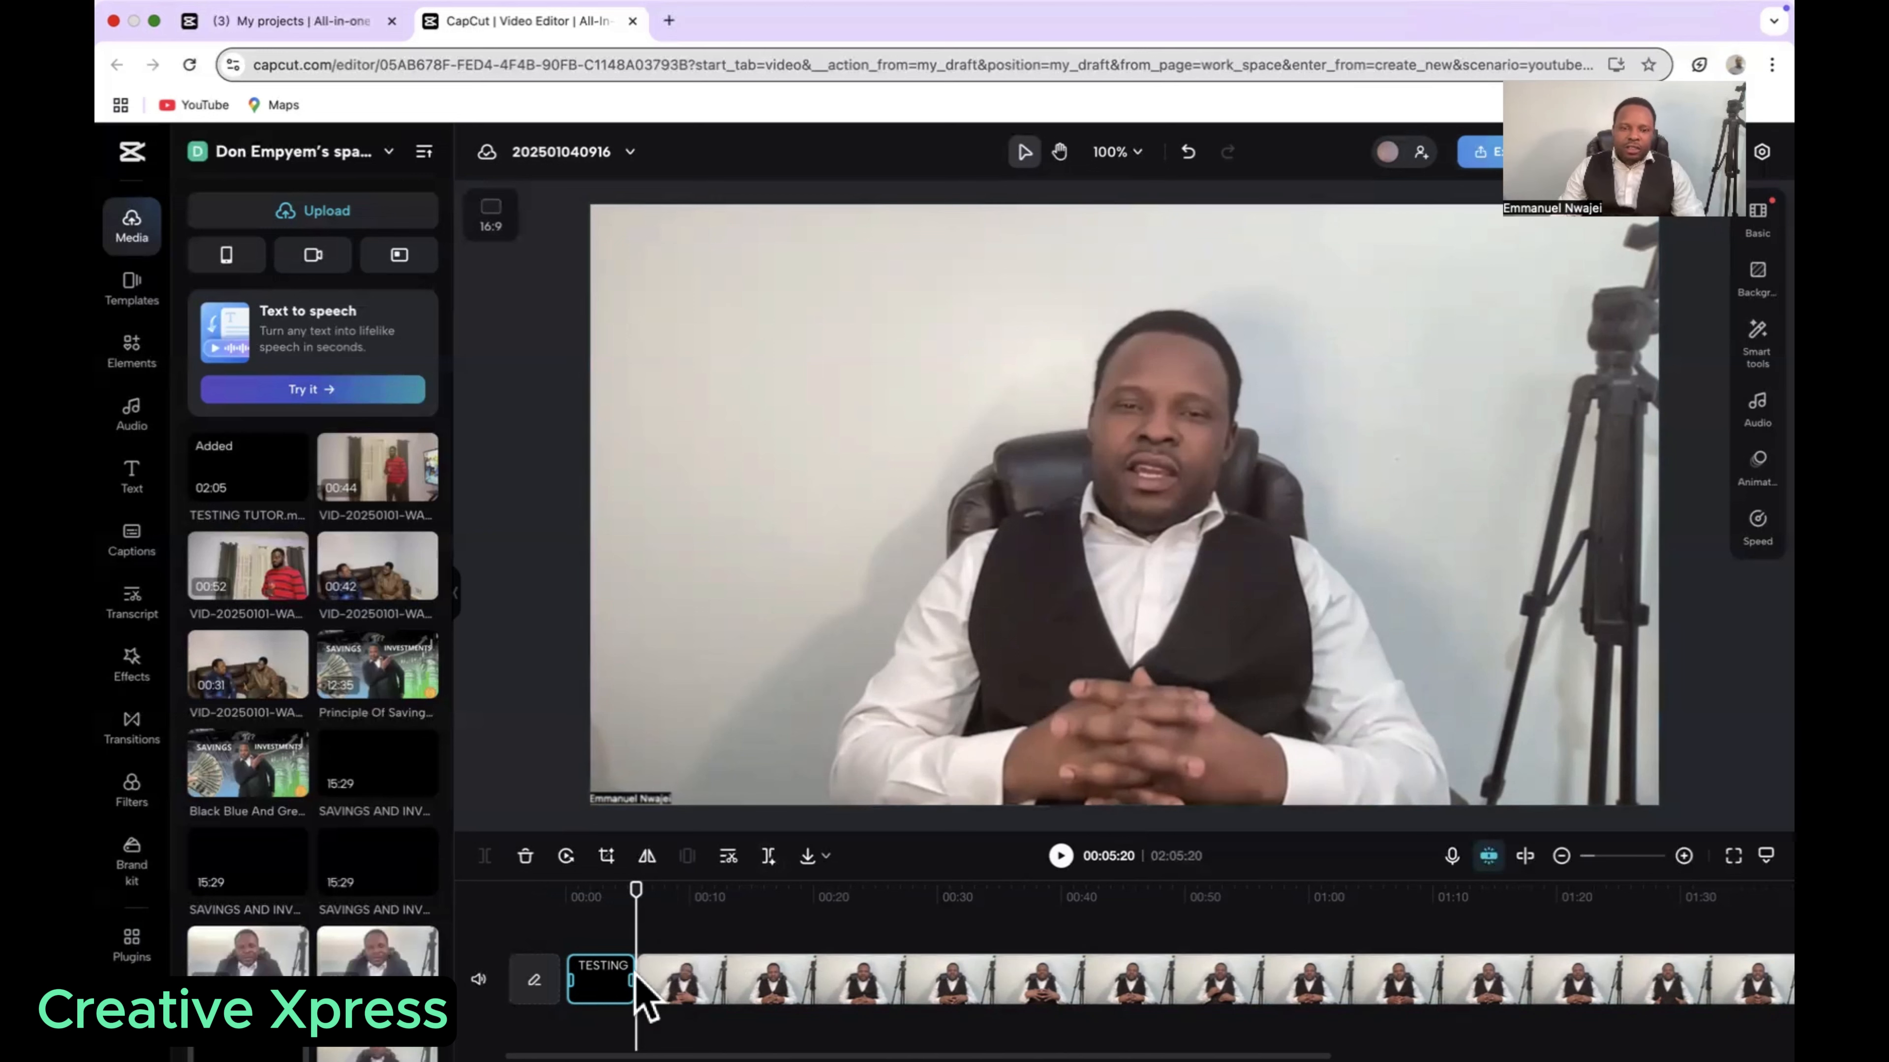
pyautogui.click(669, 985)
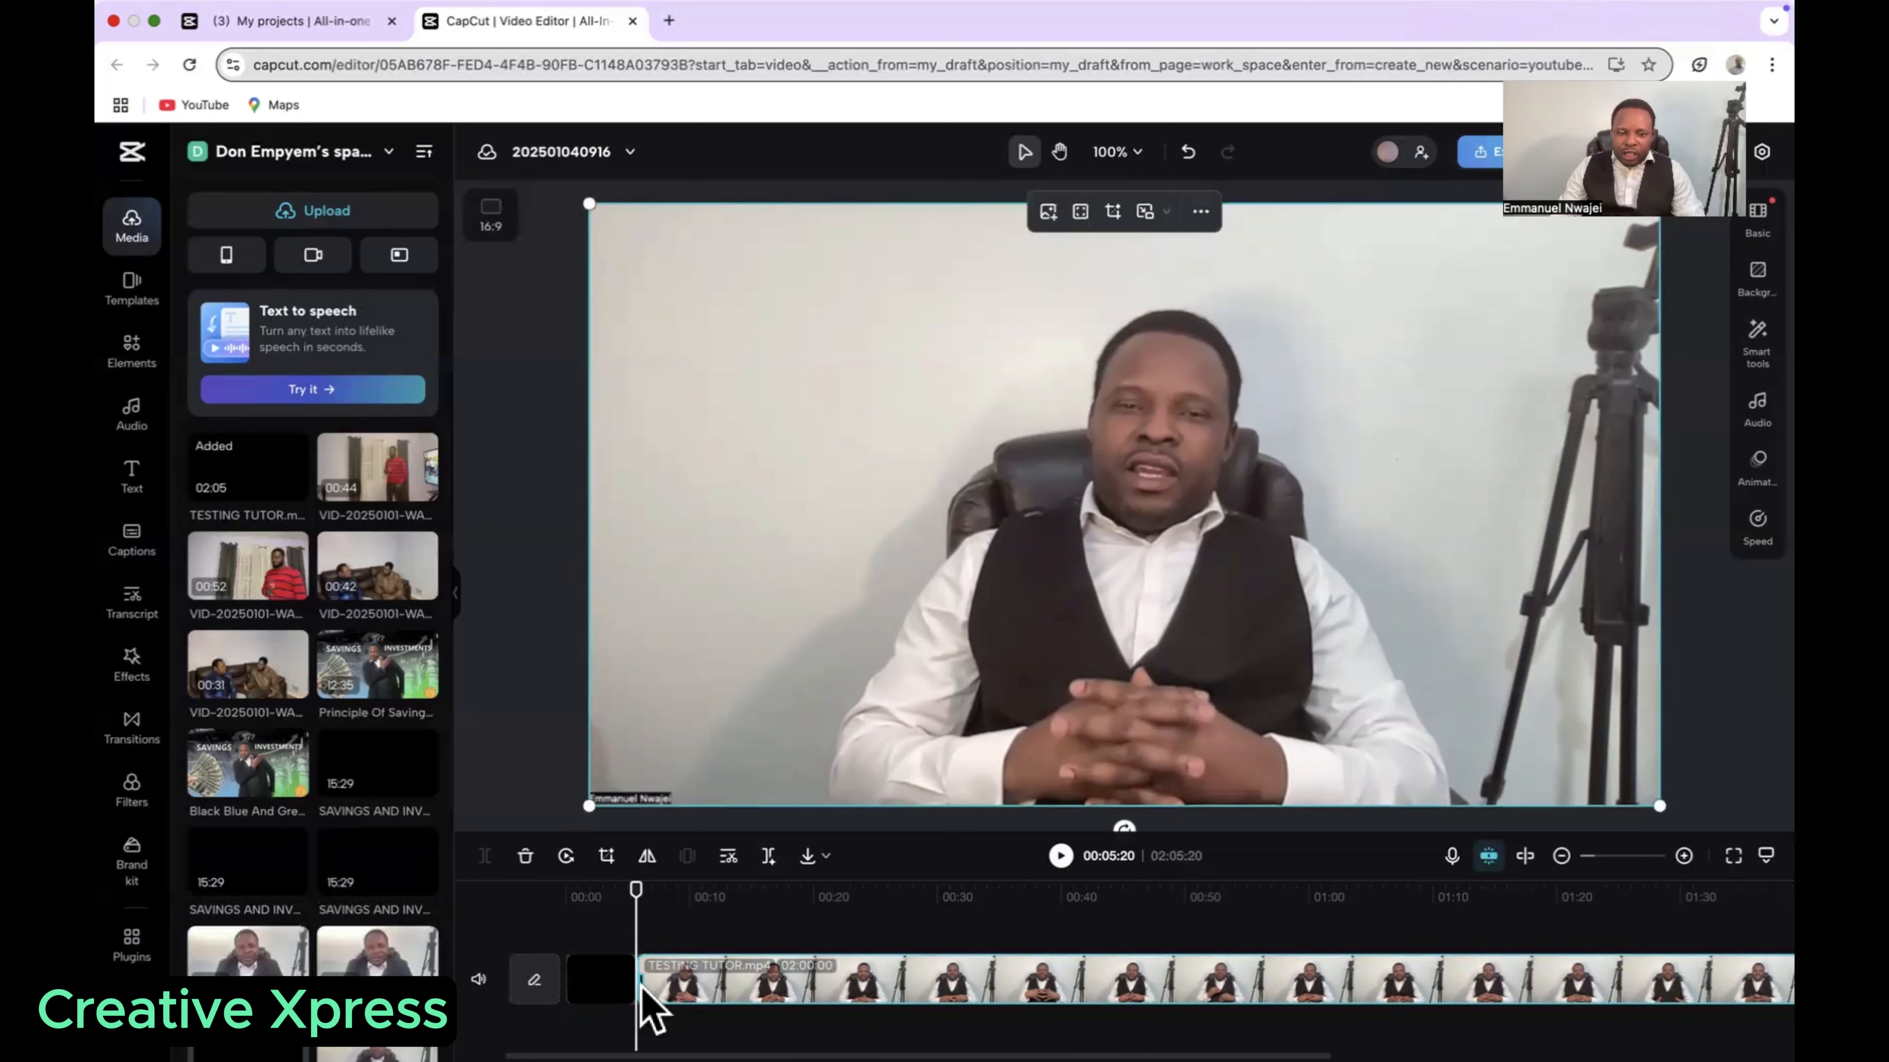
pyautogui.click(604, 985)
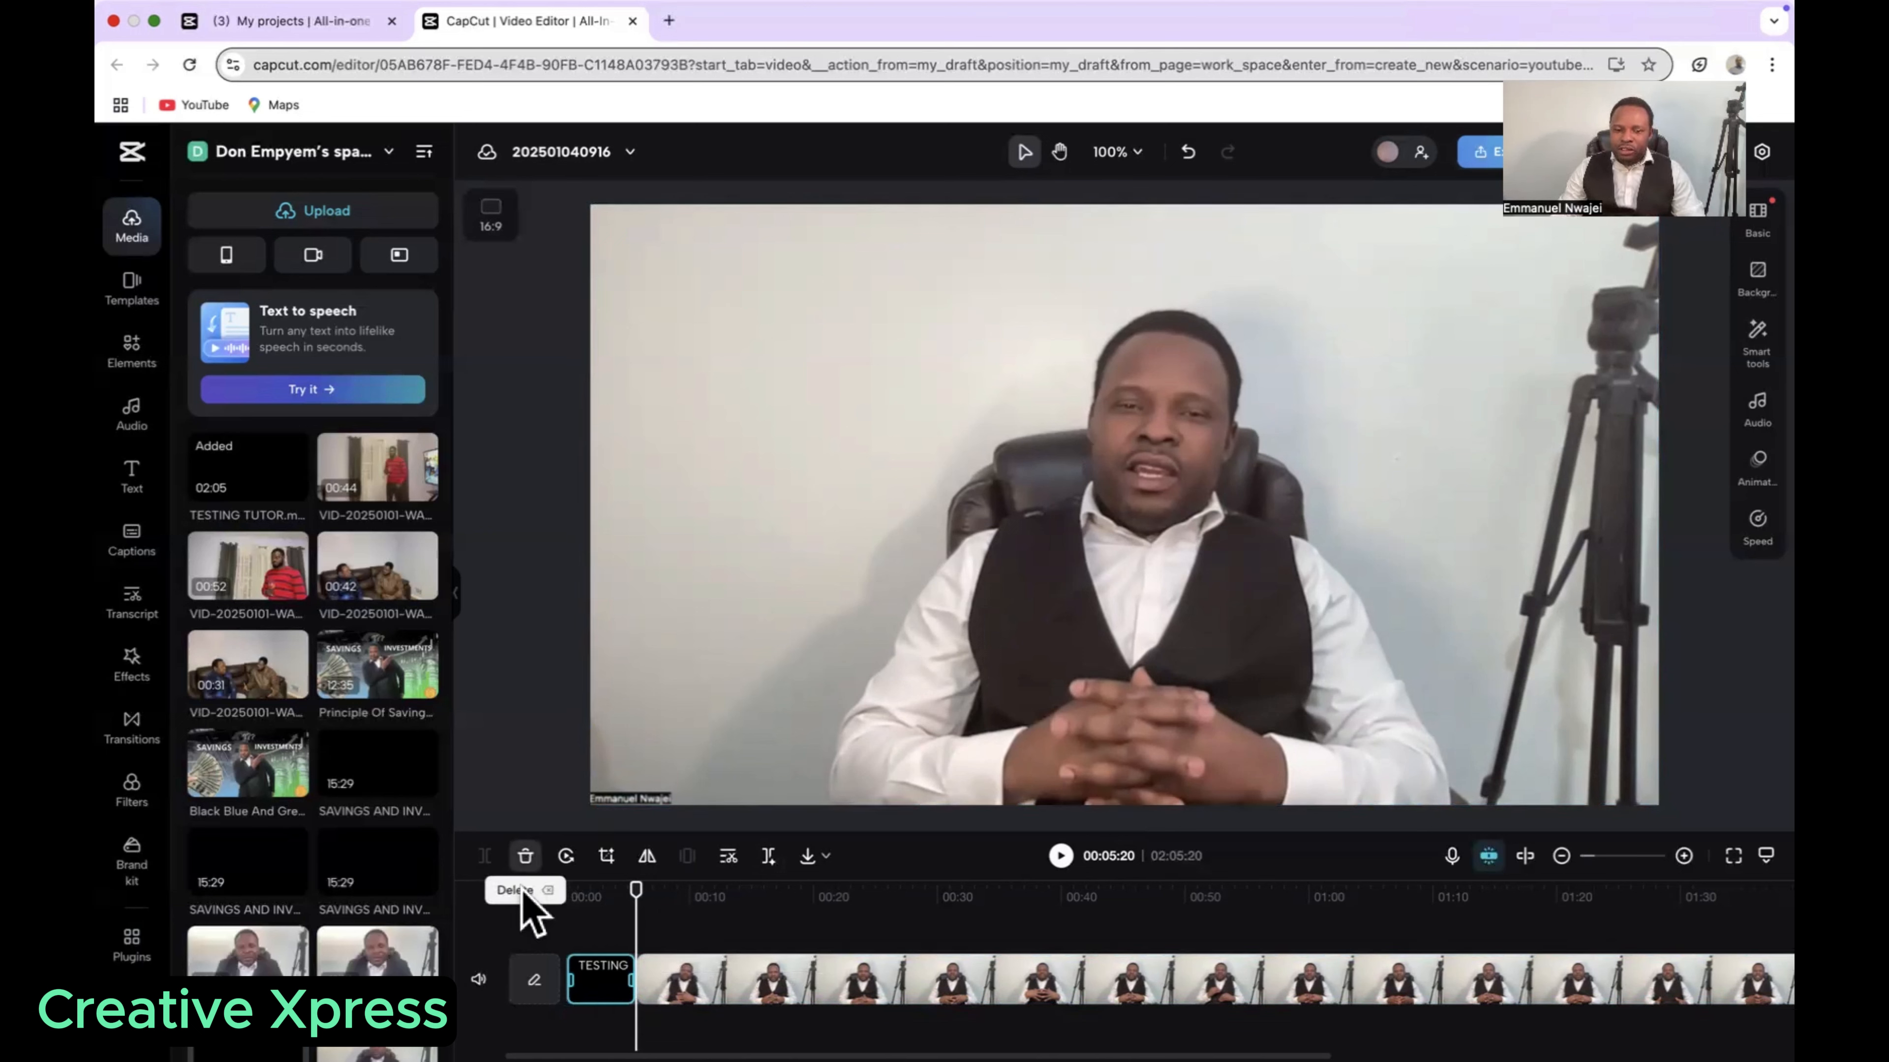
pyautogui.click(526, 857)
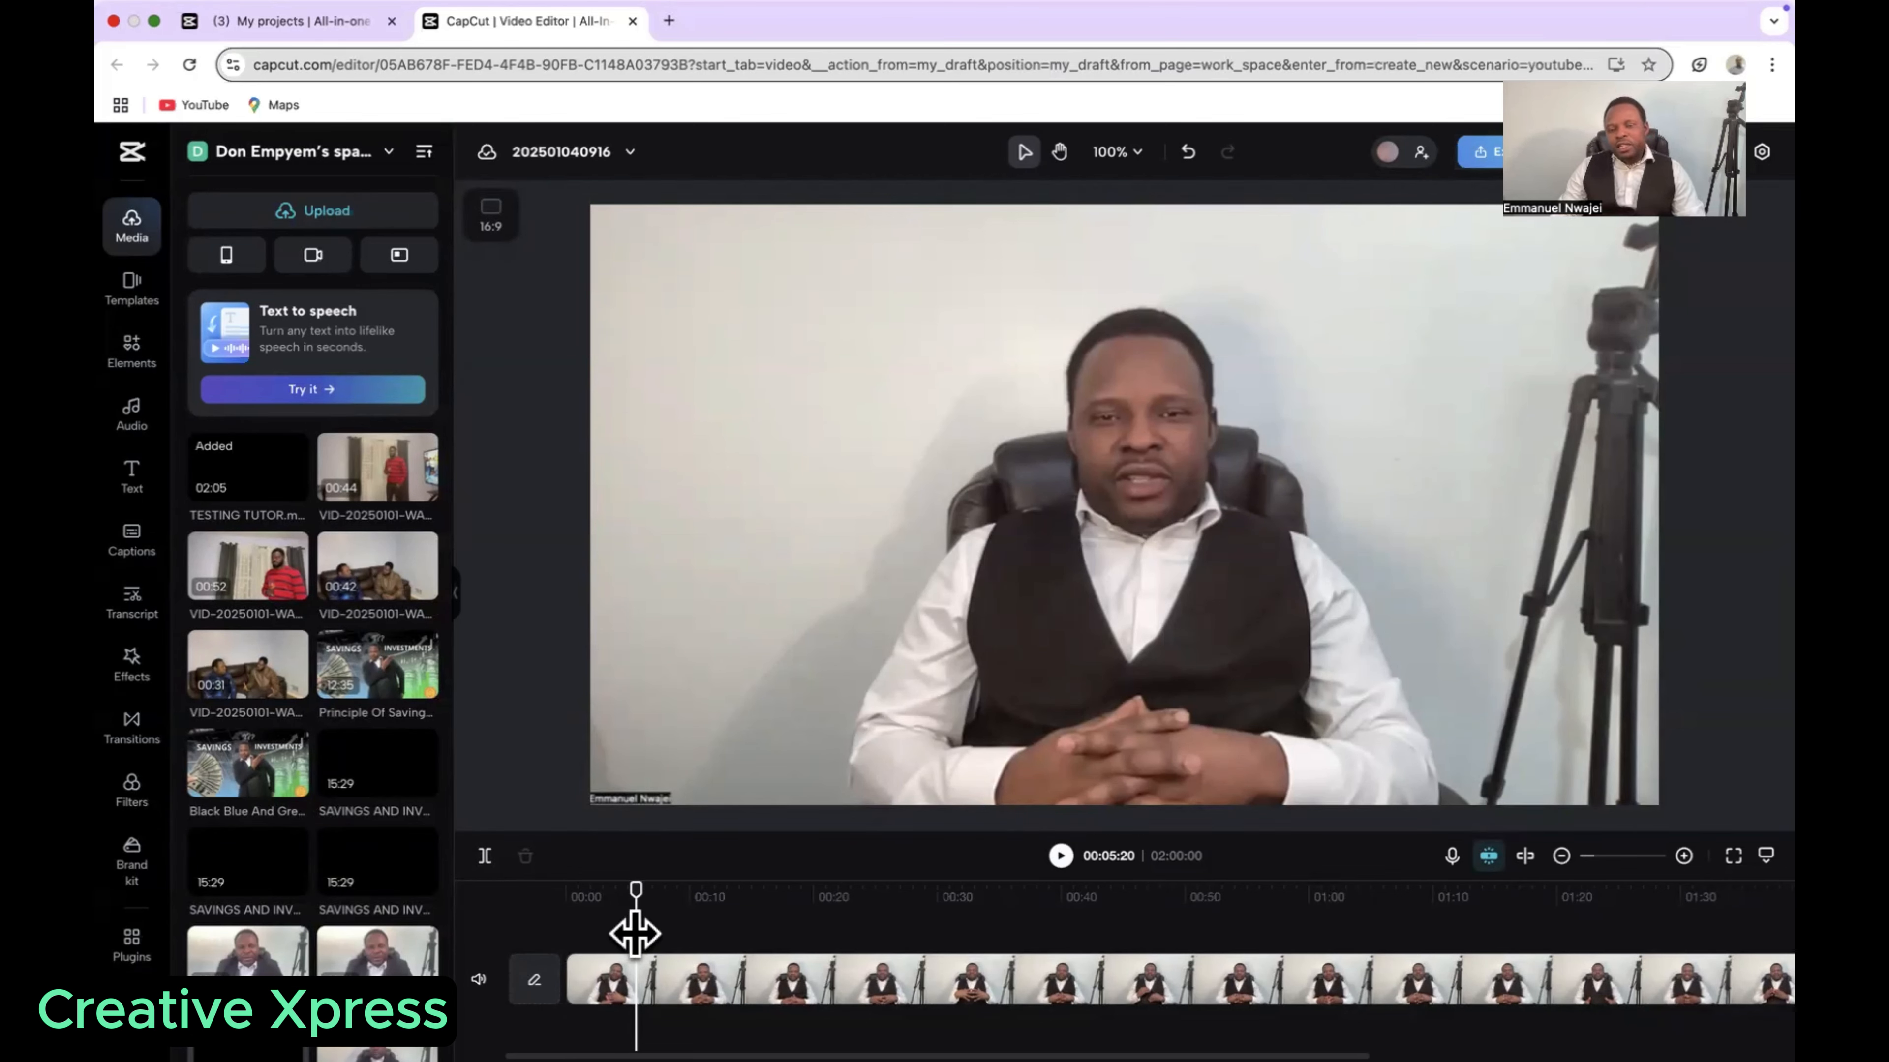
# Step: Replay the opening seconds of the trimmed video from the start to locate a section to cut out
pyautogui.moveTo(636, 933); pyautogui.dragTo(565, 956)
pyautogui.click(1060, 858)
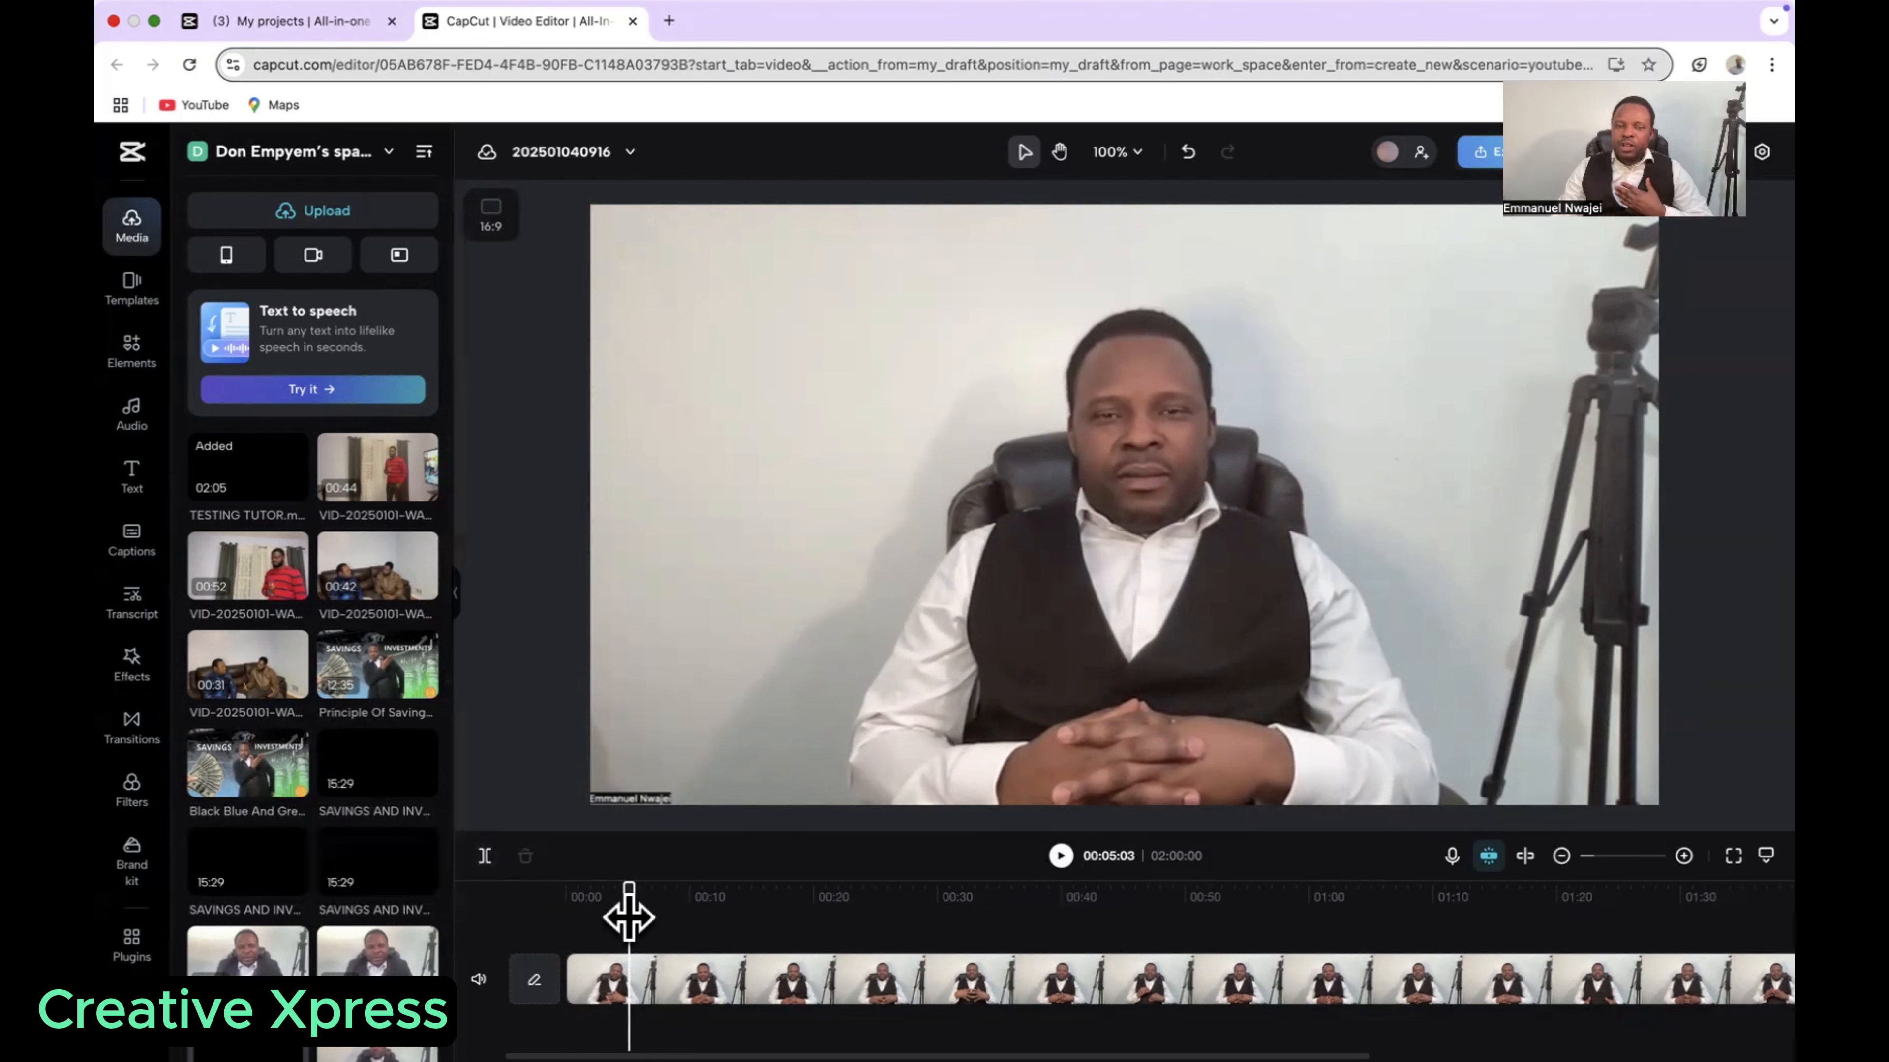
pyautogui.moveTo(628, 917); pyautogui.dragTo(536, 920)
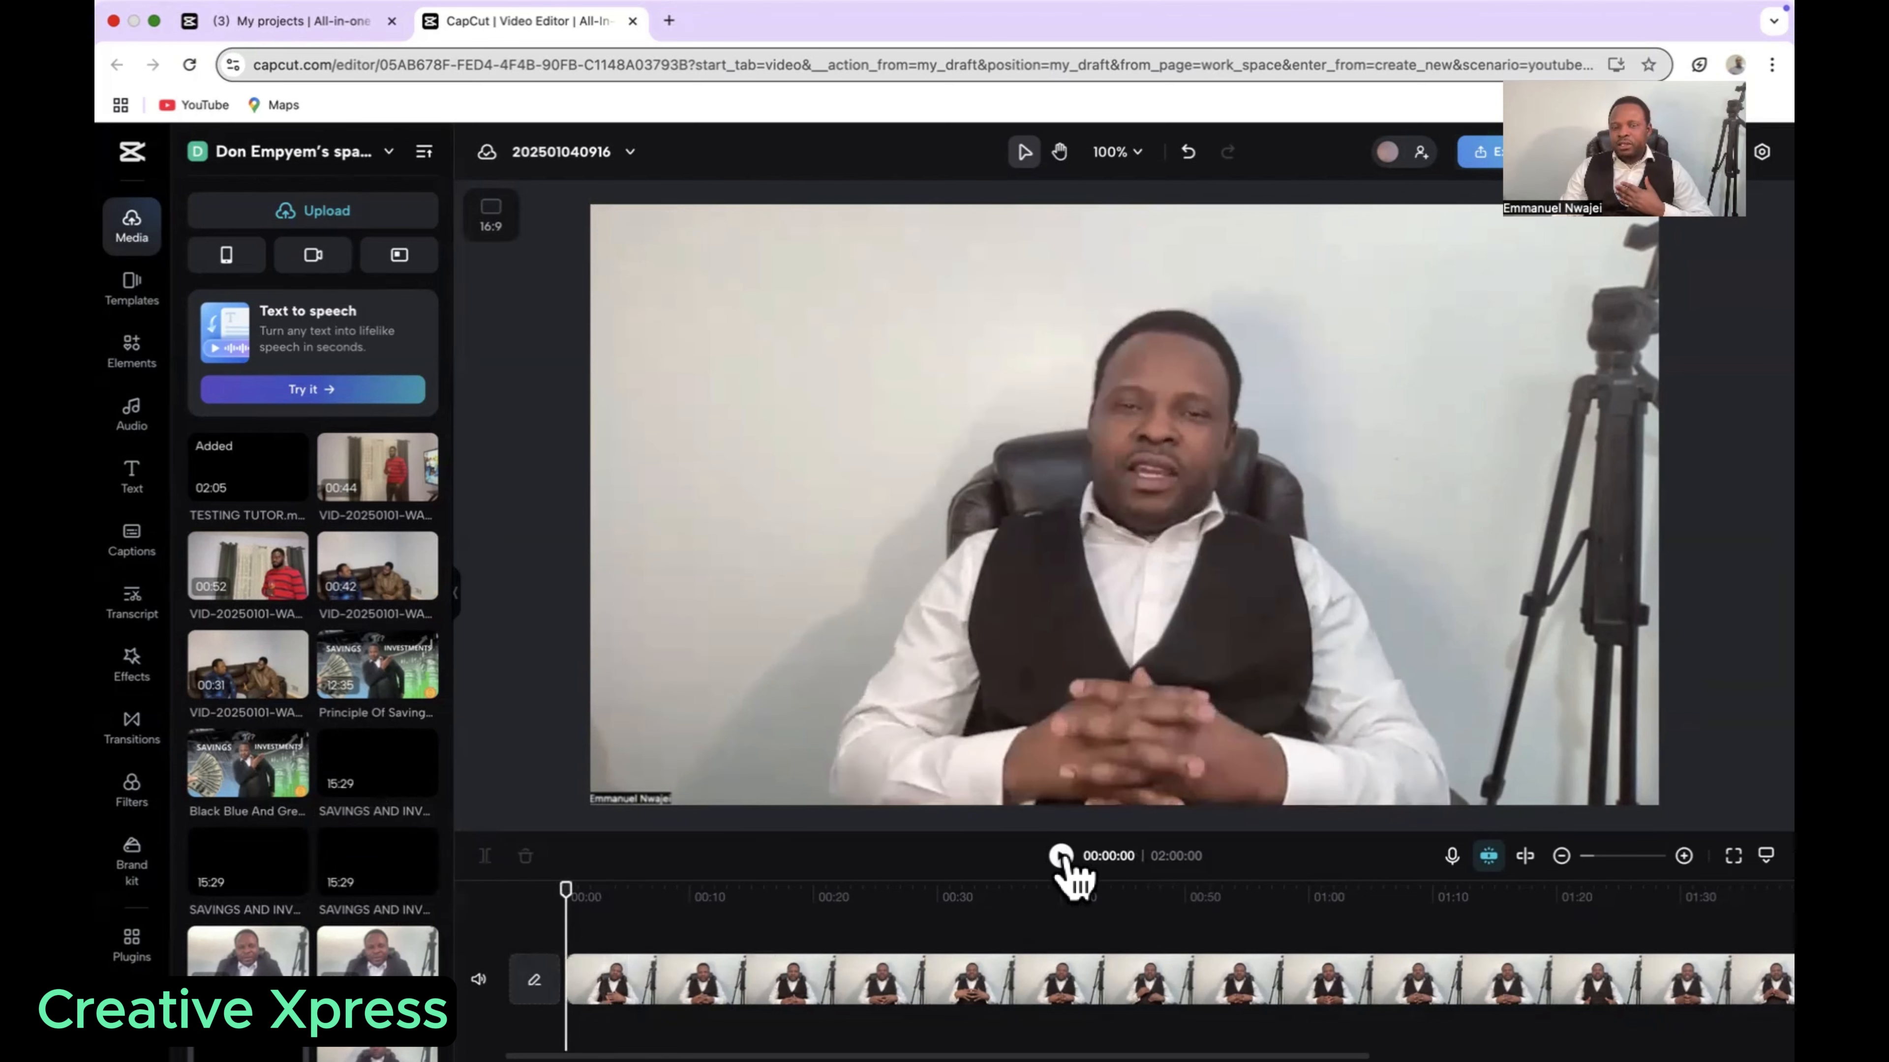
pyautogui.click(1061, 855)
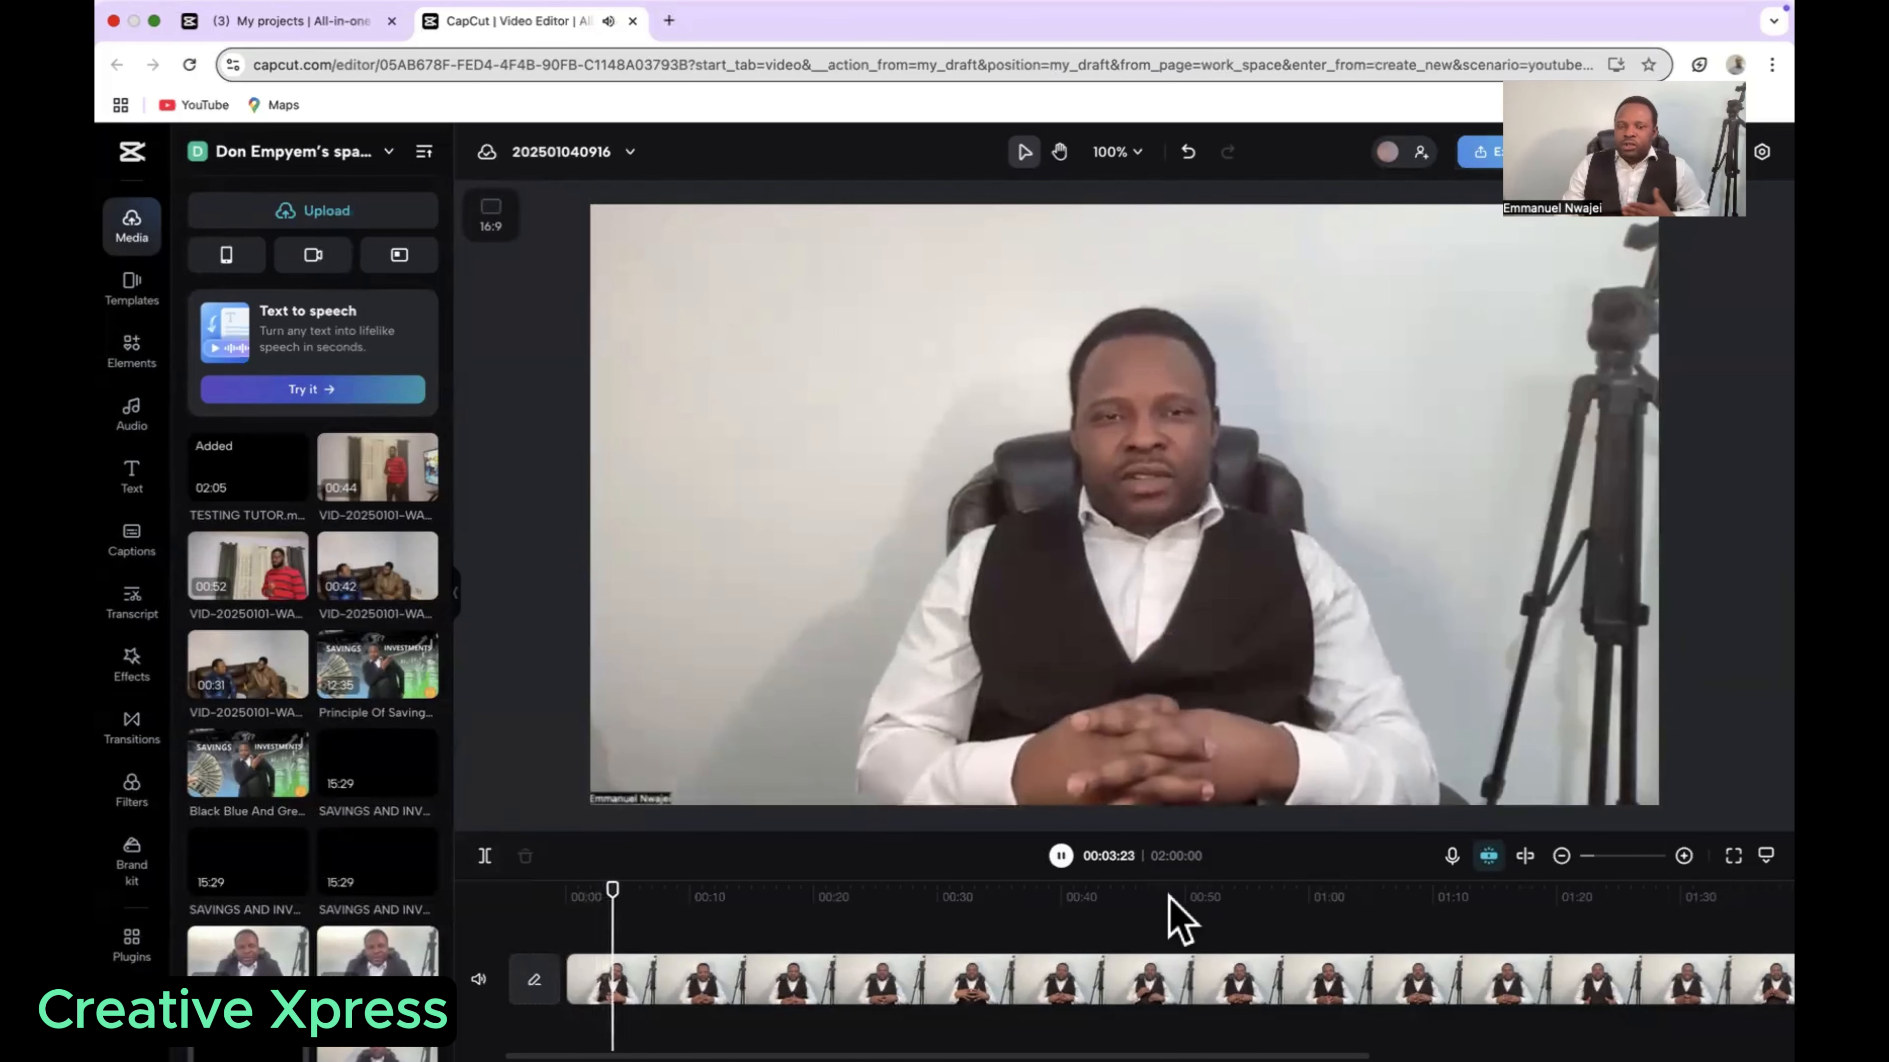
pyautogui.click(1061, 856)
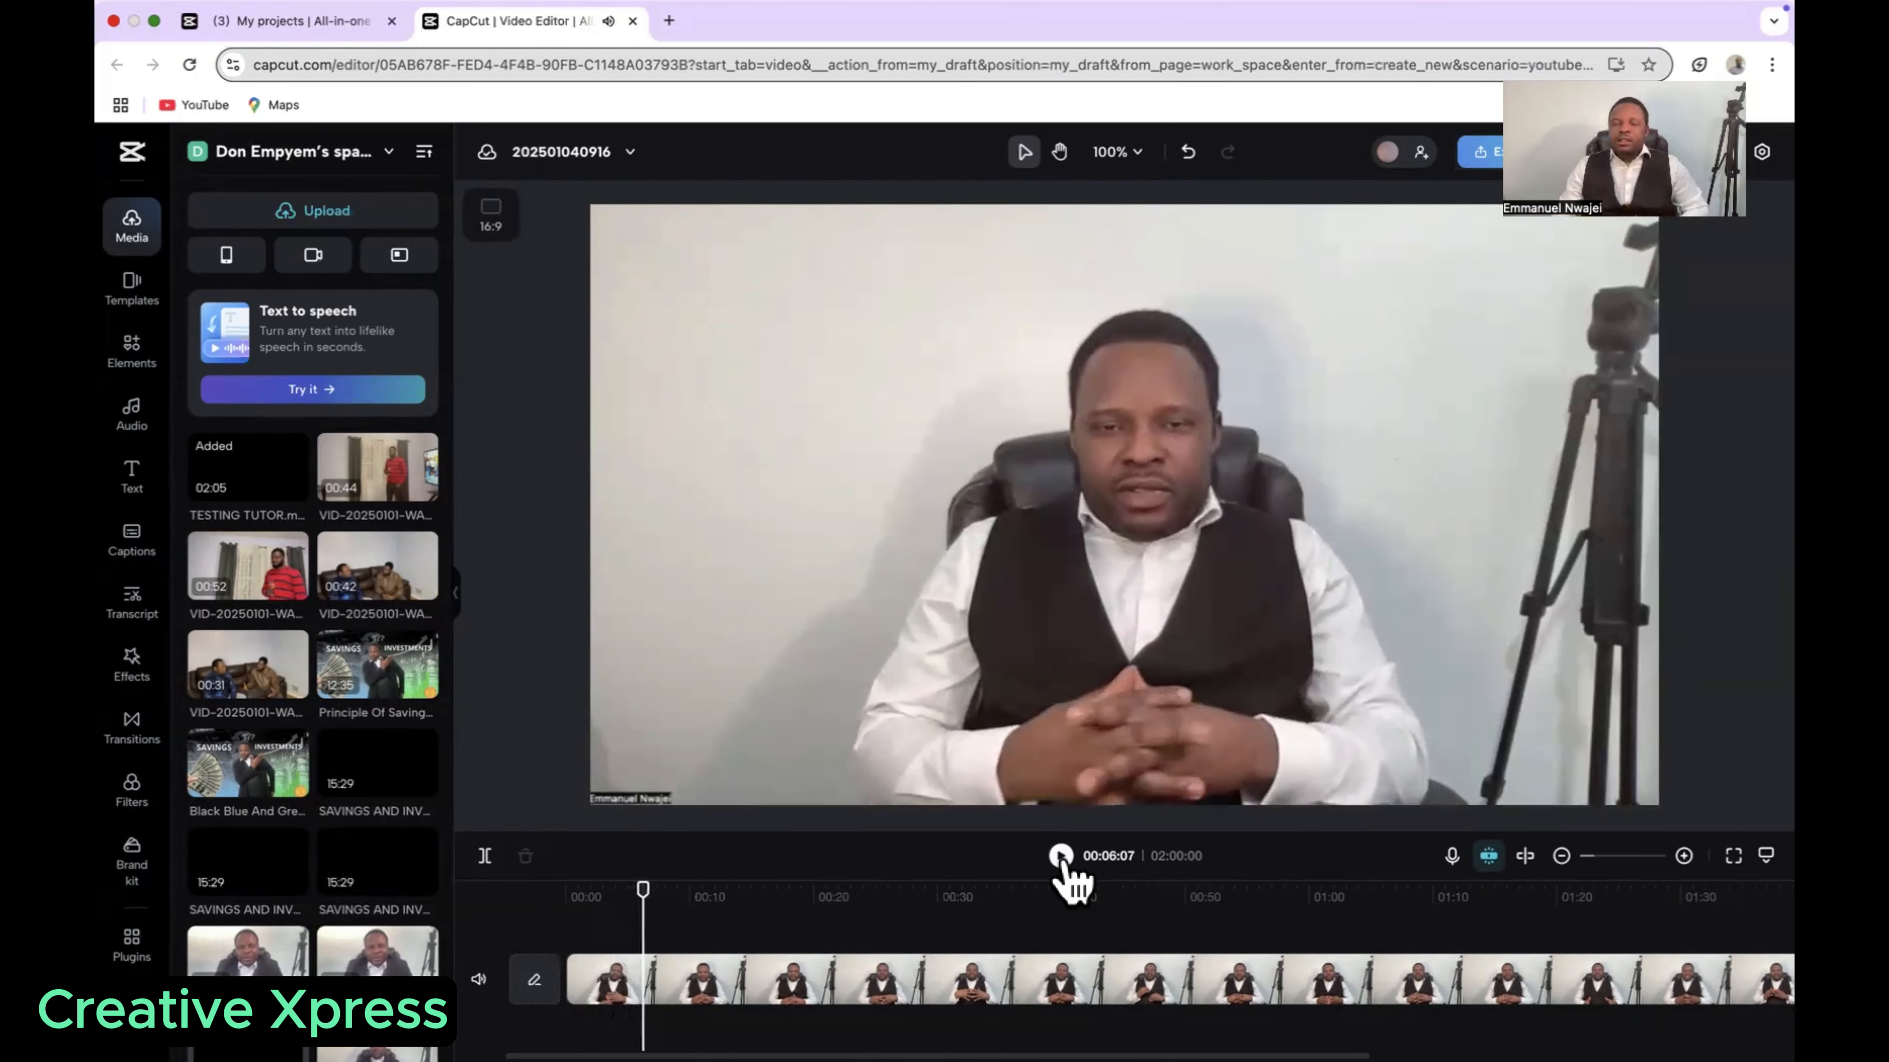
pyautogui.moveTo(639, 915); pyautogui.dragTo(562, 927)
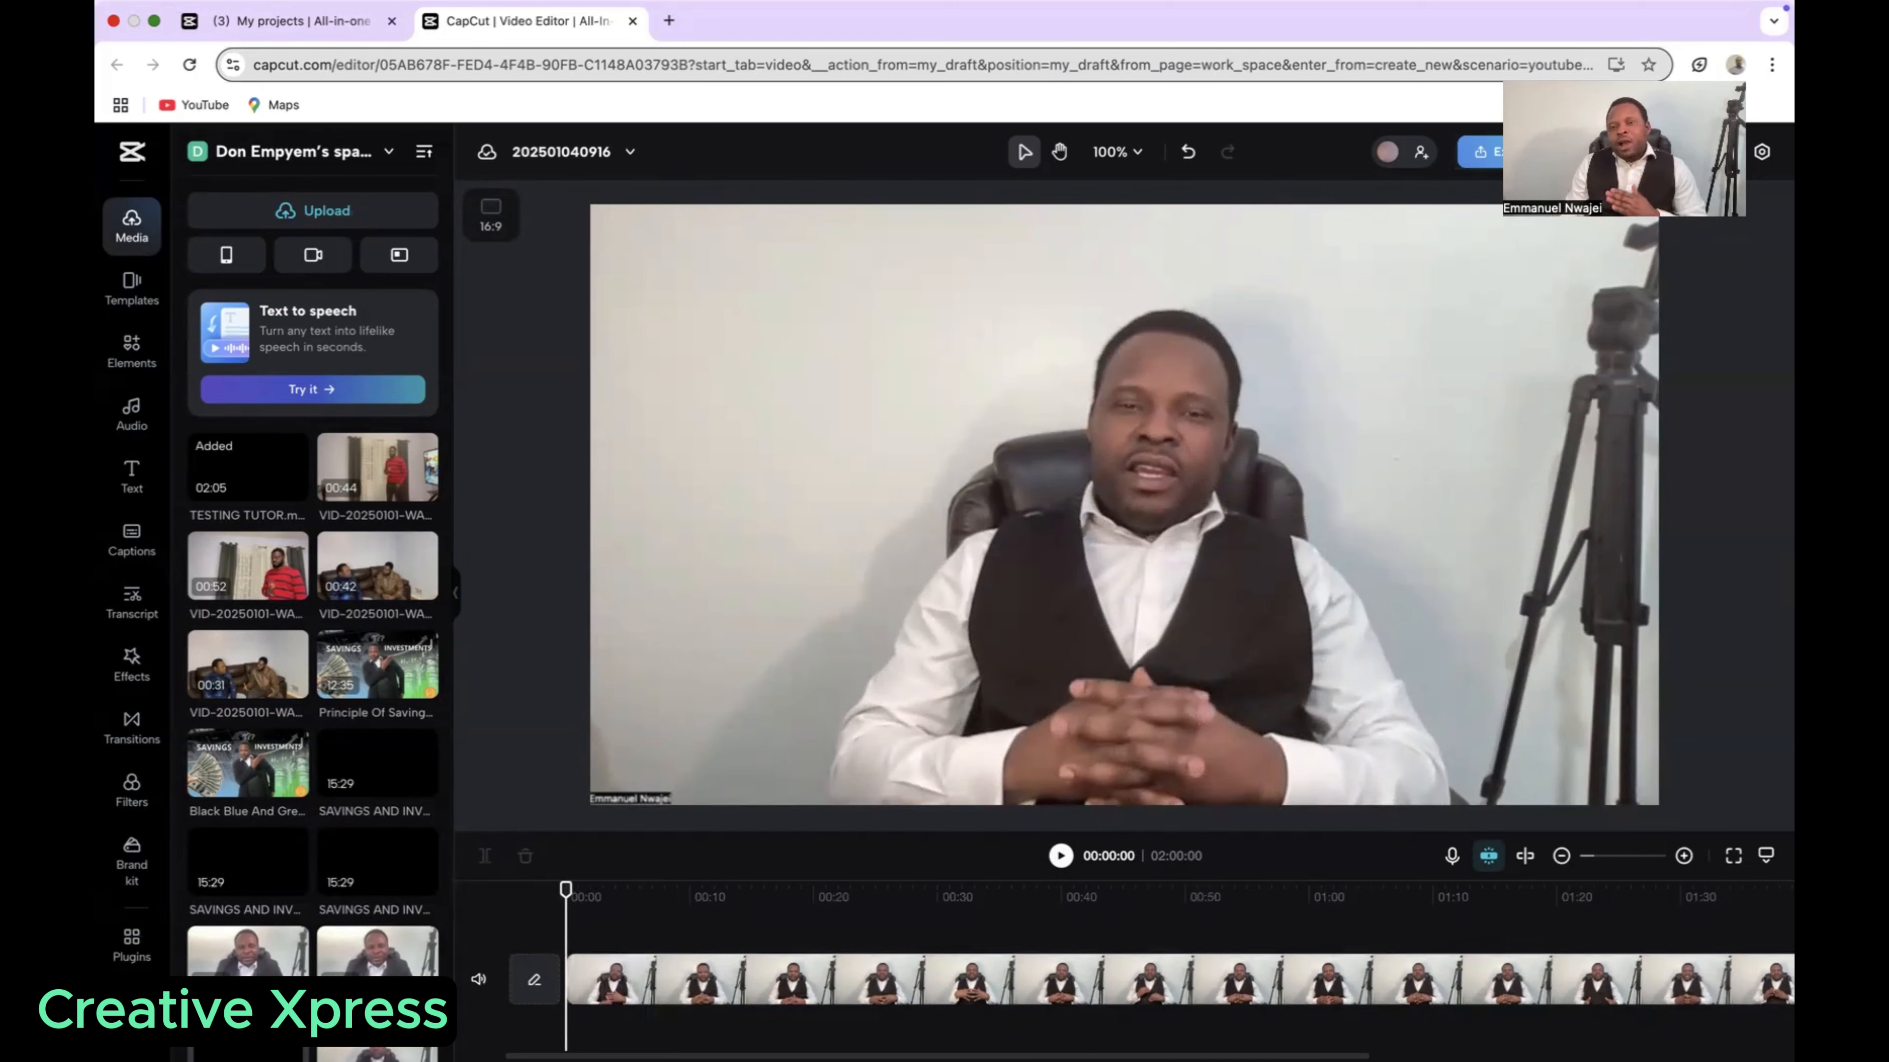
pyautogui.click(1060, 857)
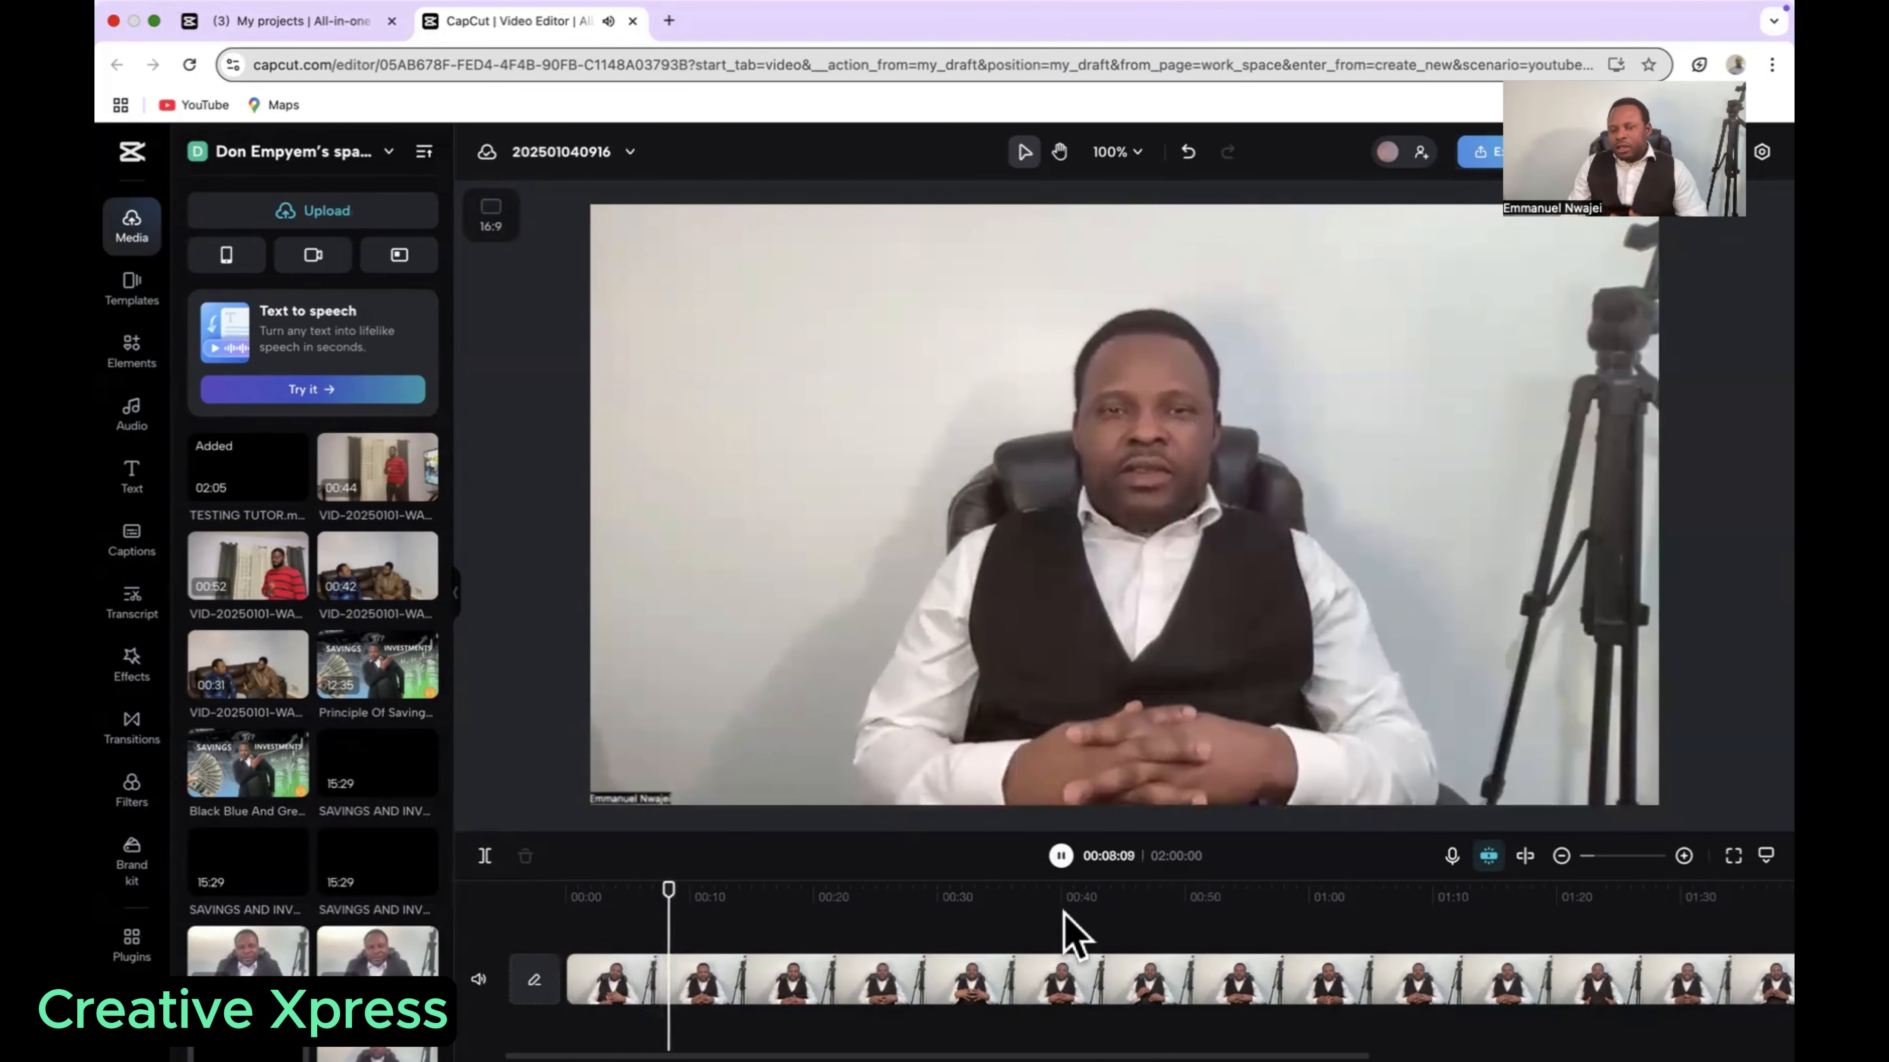
pyautogui.click(1061, 857)
pyautogui.moveTo(790, 907); pyautogui.dragTo(562, 936)
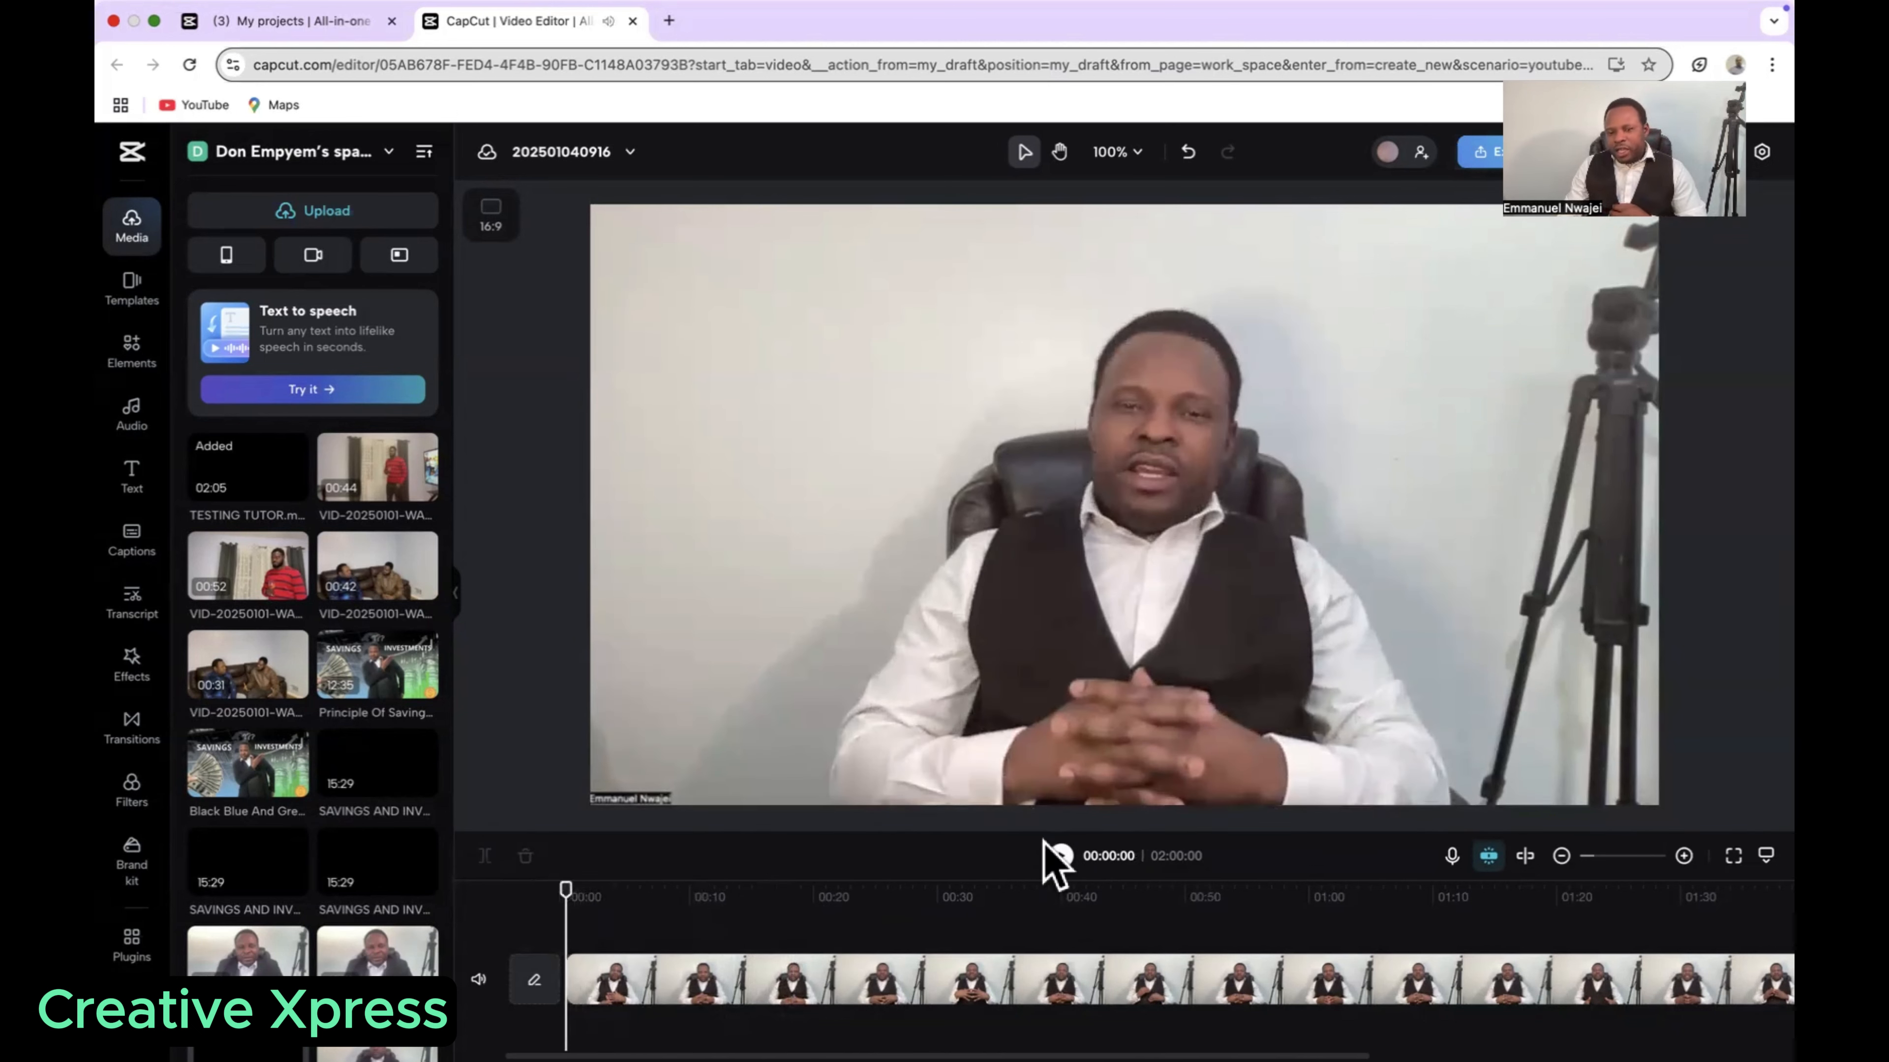
pyautogui.click(1061, 857)
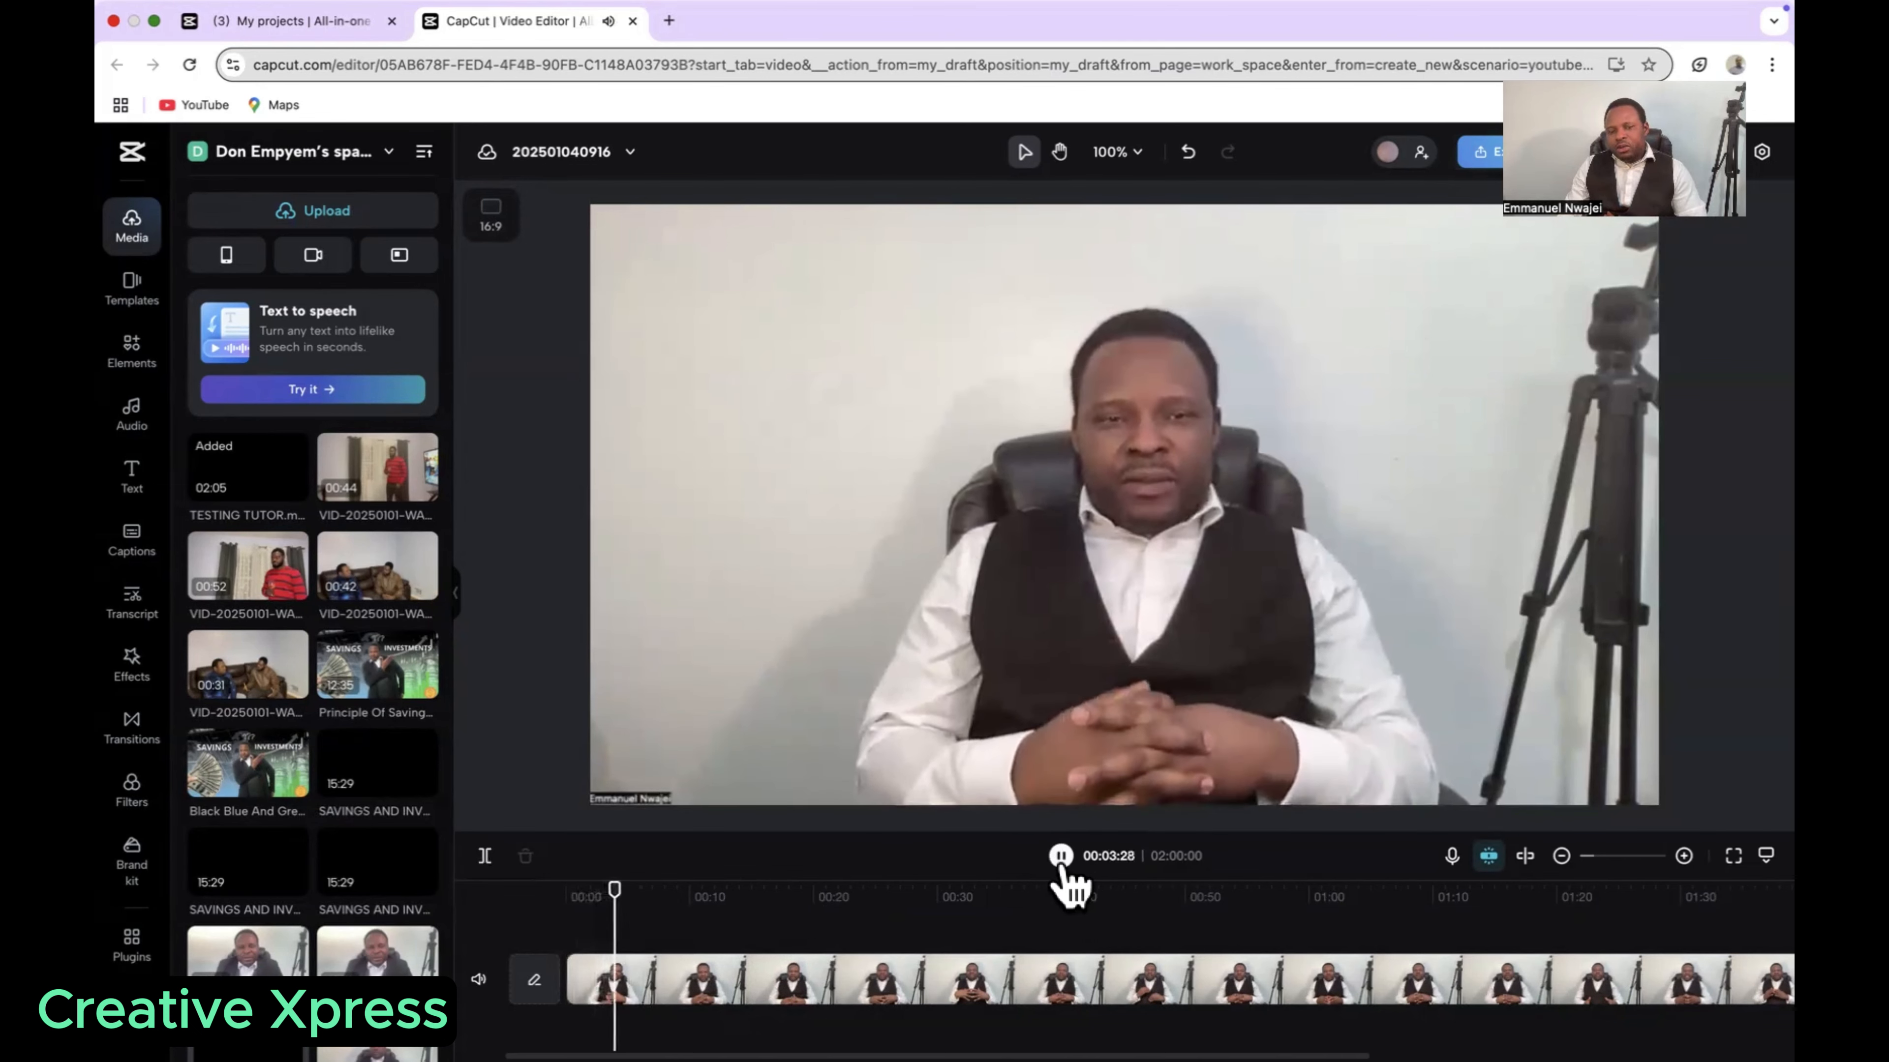
pyautogui.moveTo(623, 917); pyautogui.dragTo(563, 939)
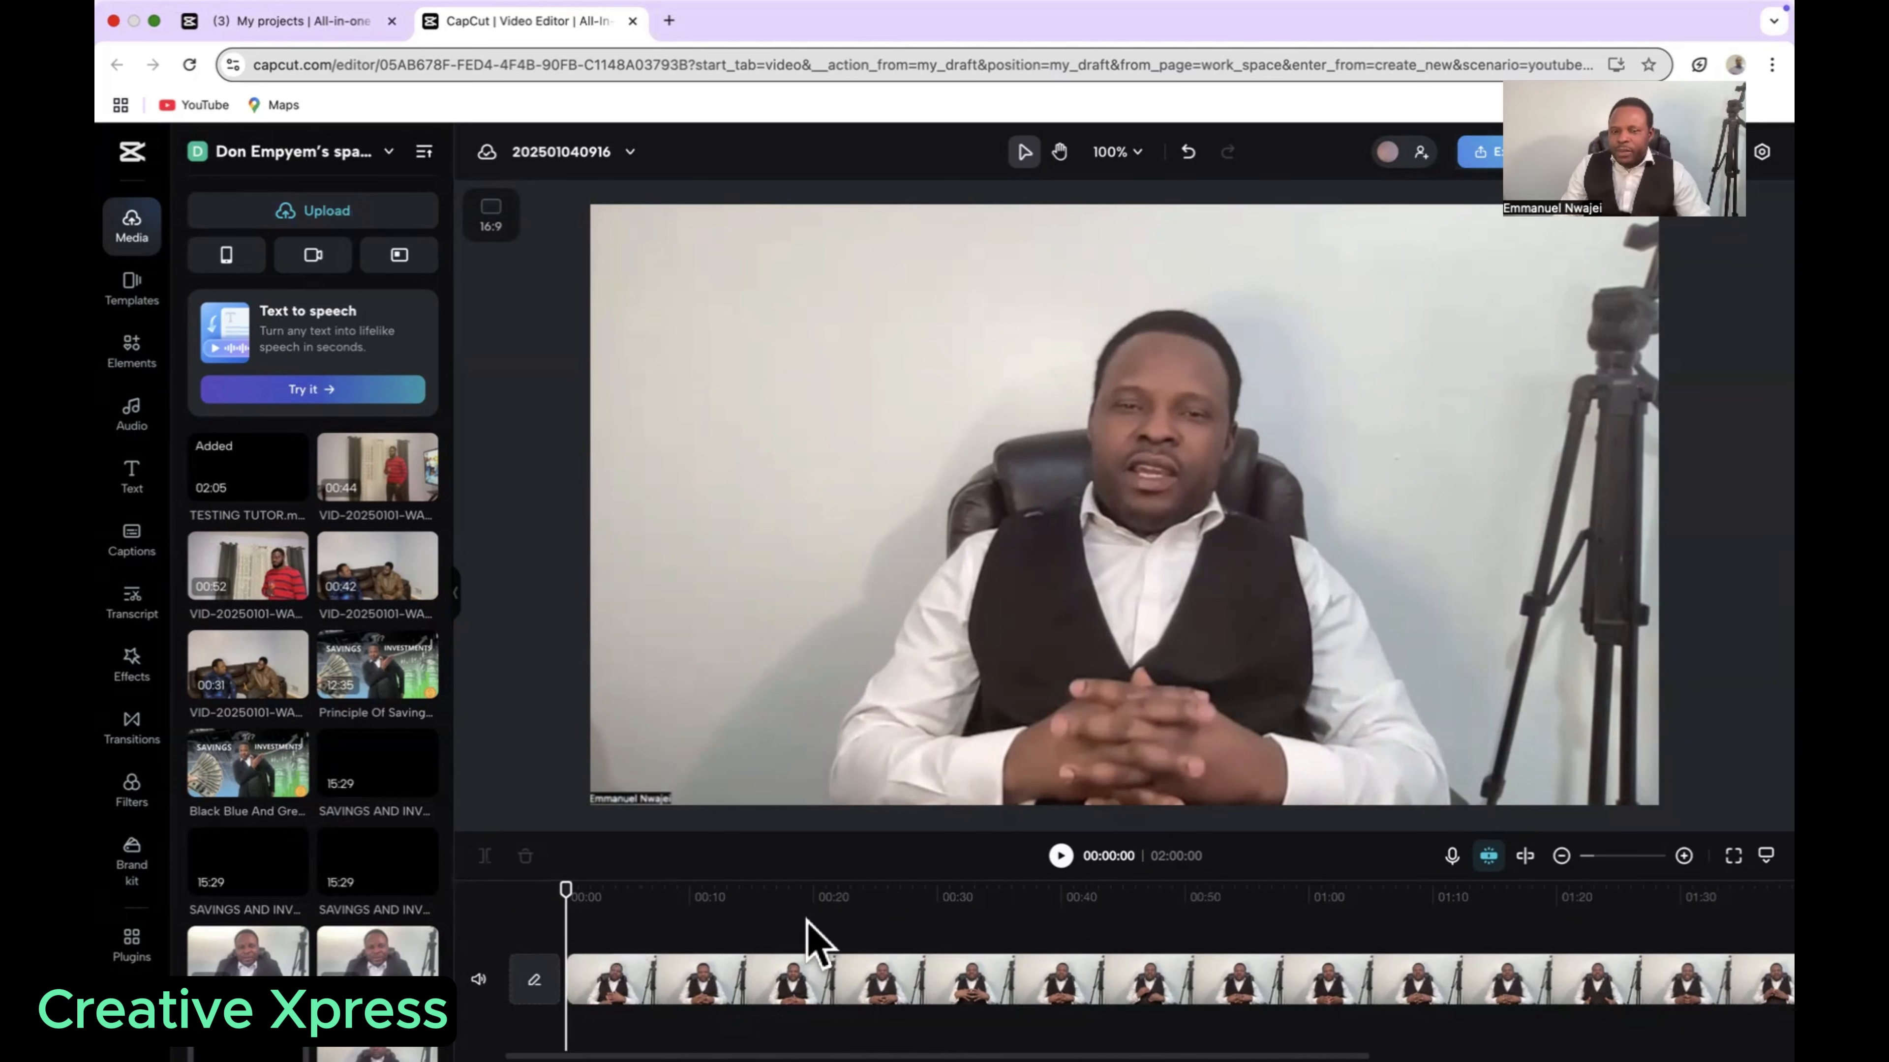
pyautogui.click(1060, 856)
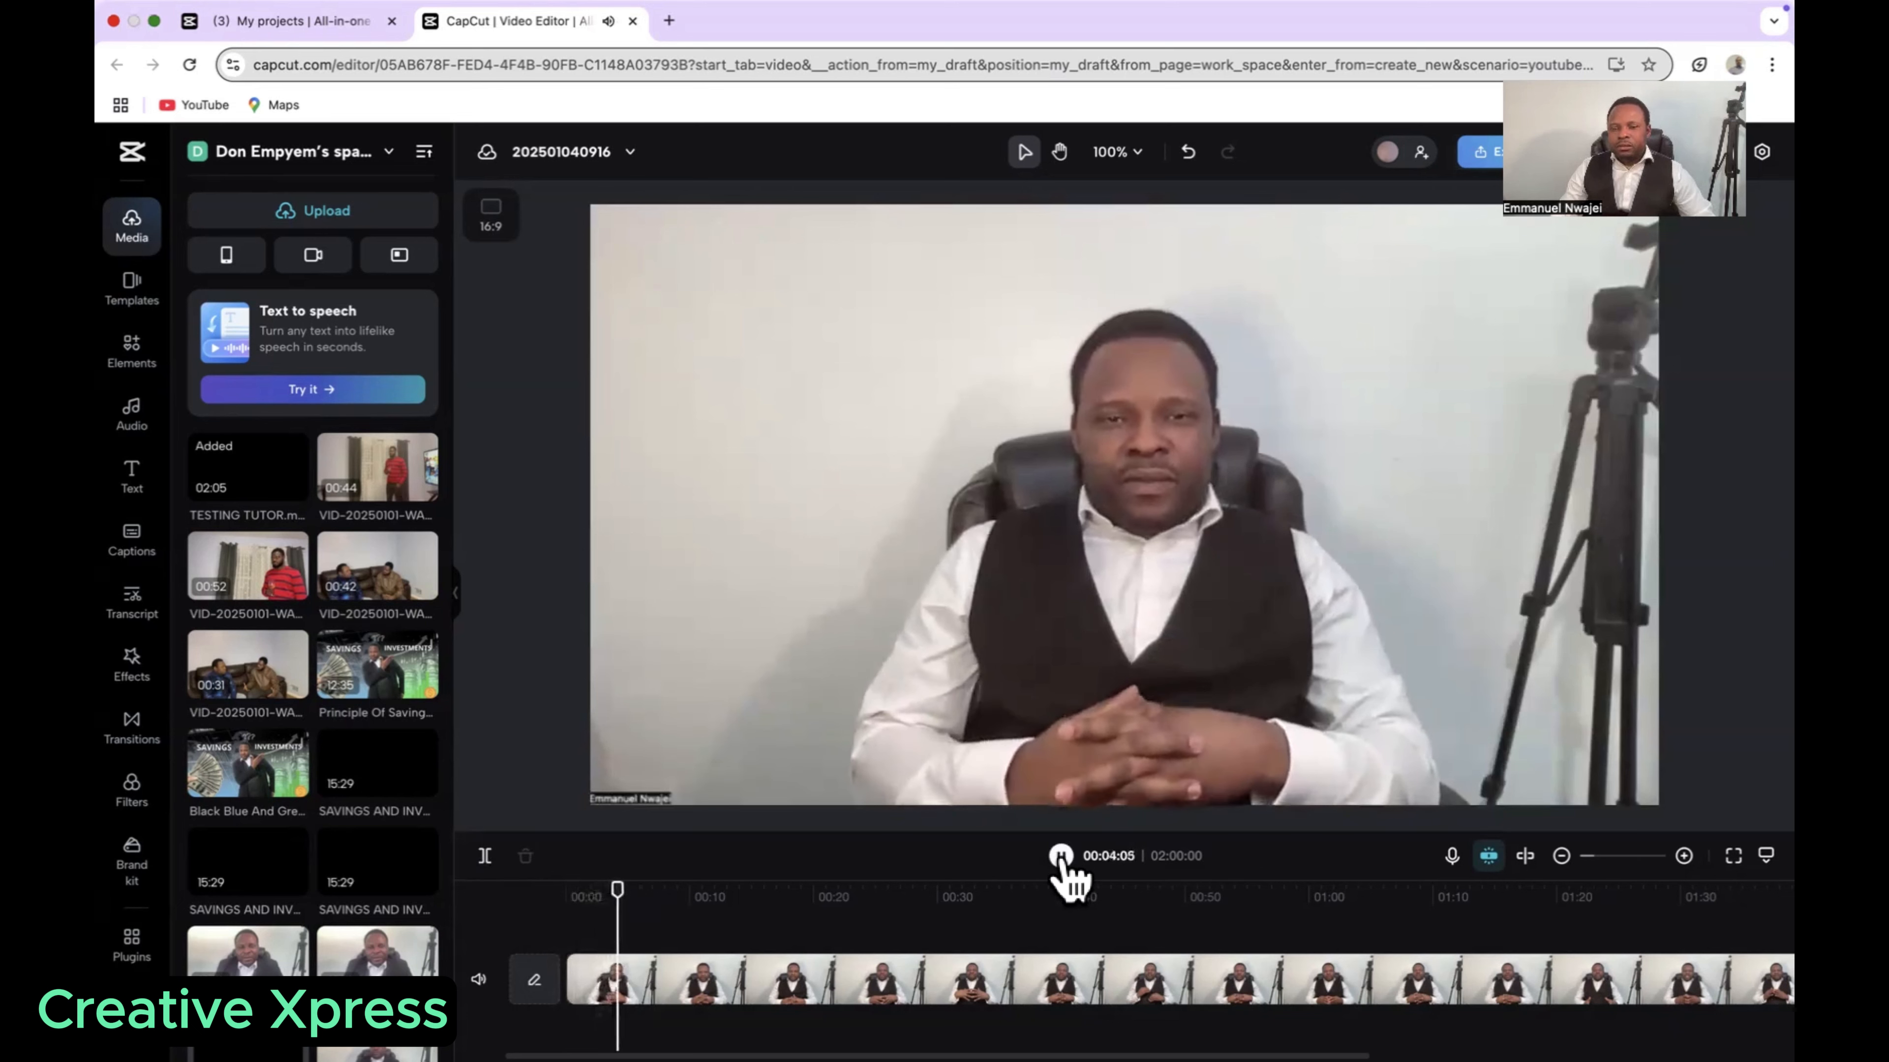
pyautogui.click(1060, 856)
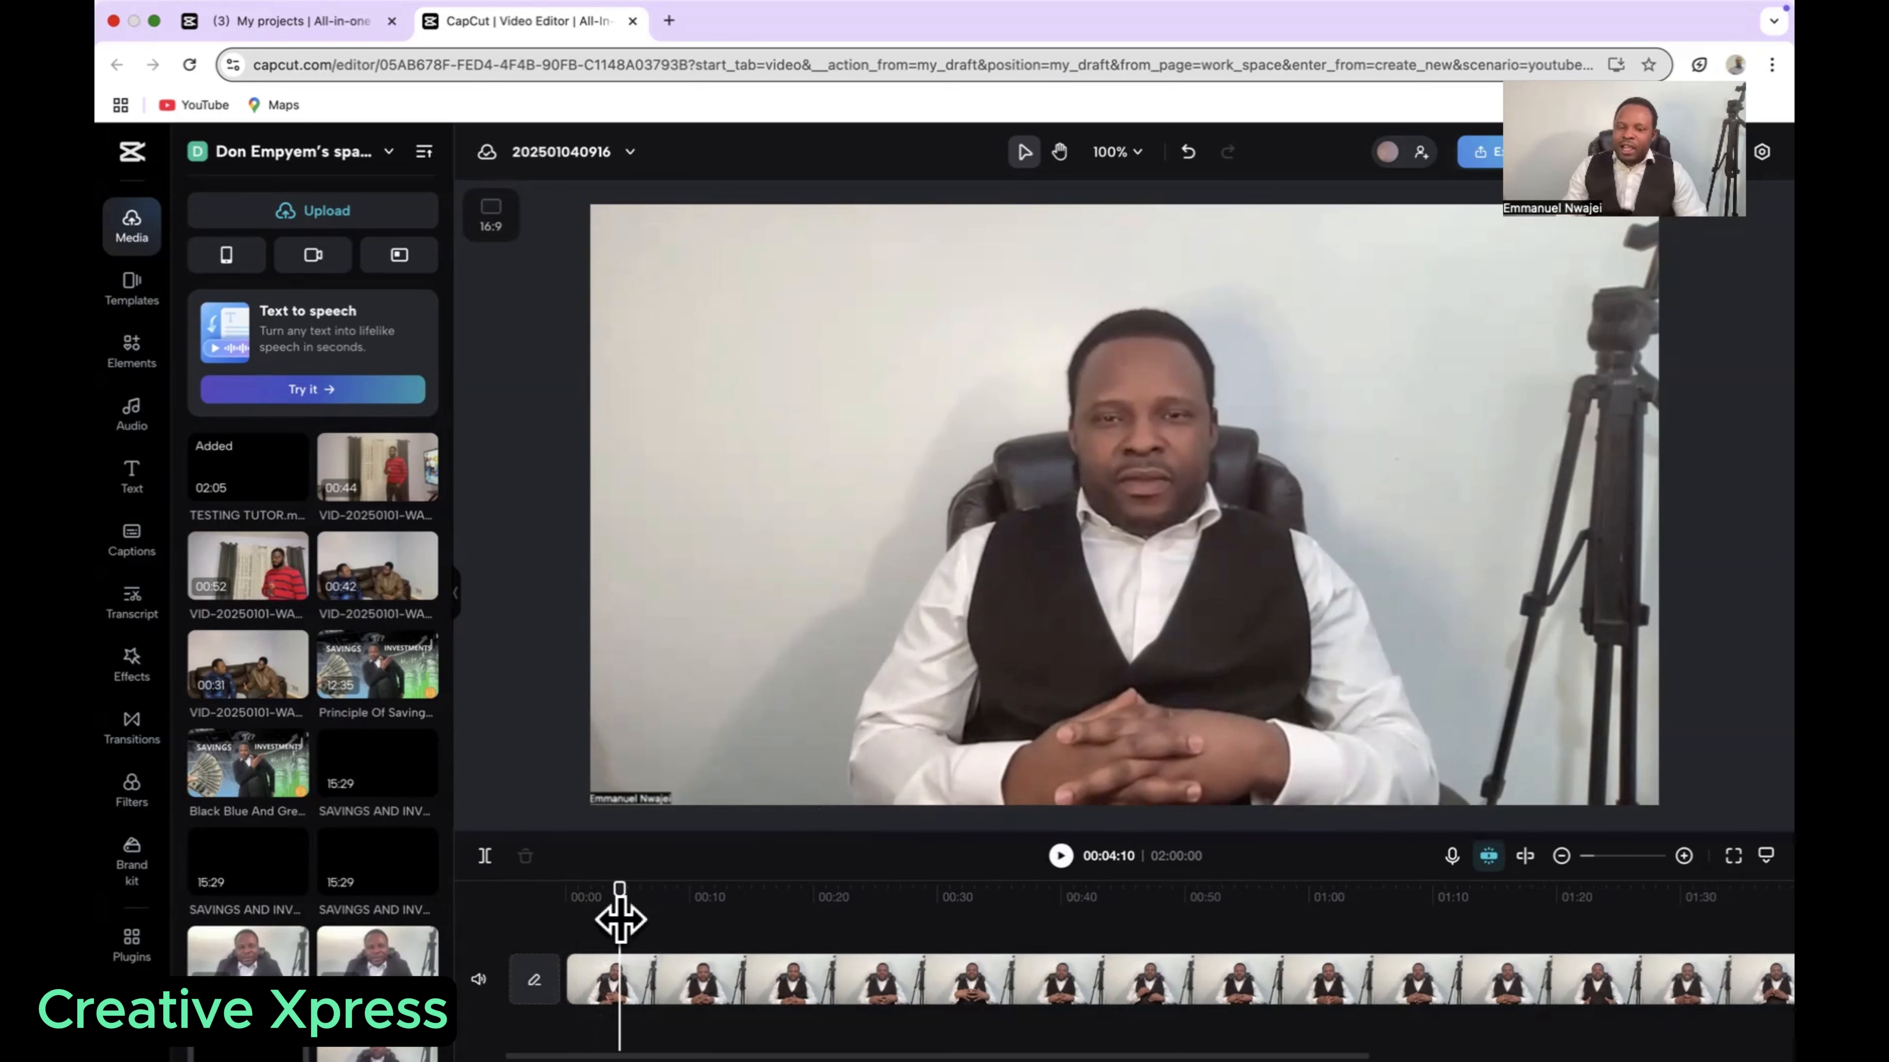
# Step: Split the clip at 00:02:01 and again at 00:04:02 to isolate the unwanted section
pyautogui.moveTo(617, 921); pyautogui.dragTo(561, 927)
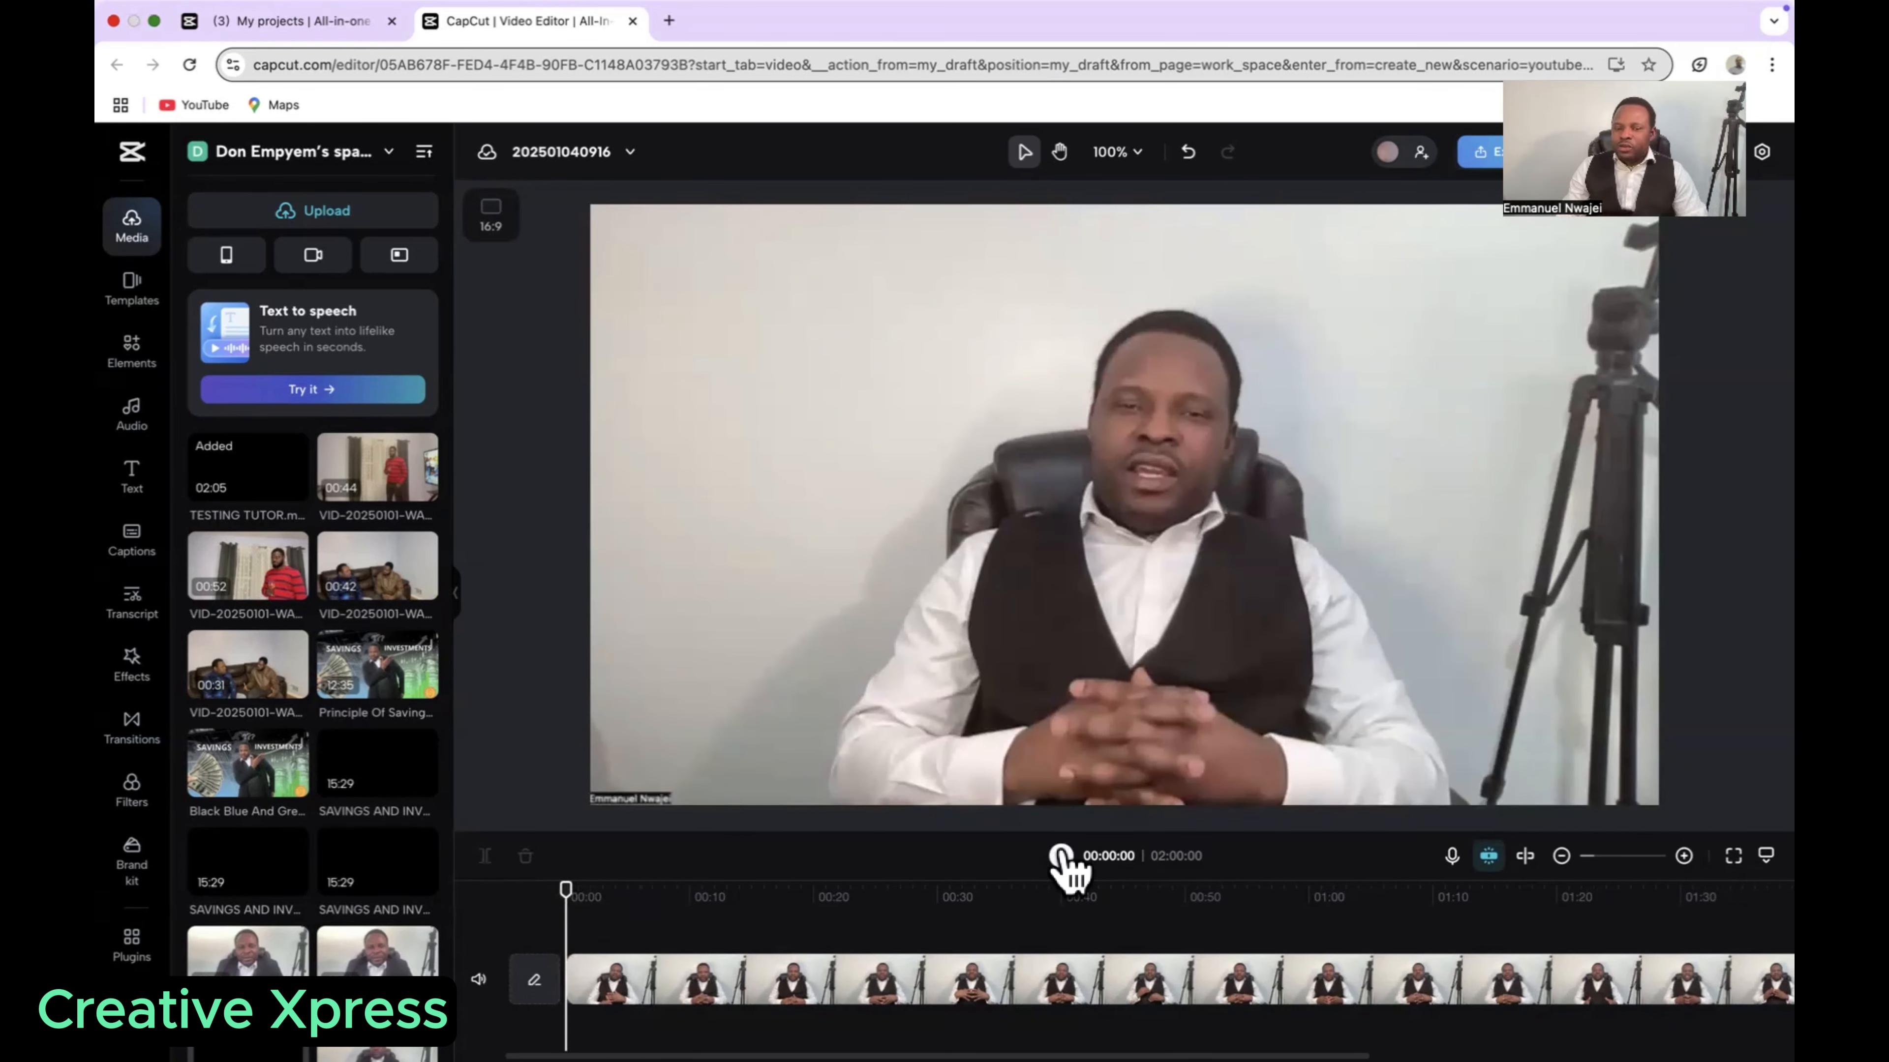
pyautogui.click(1060, 856)
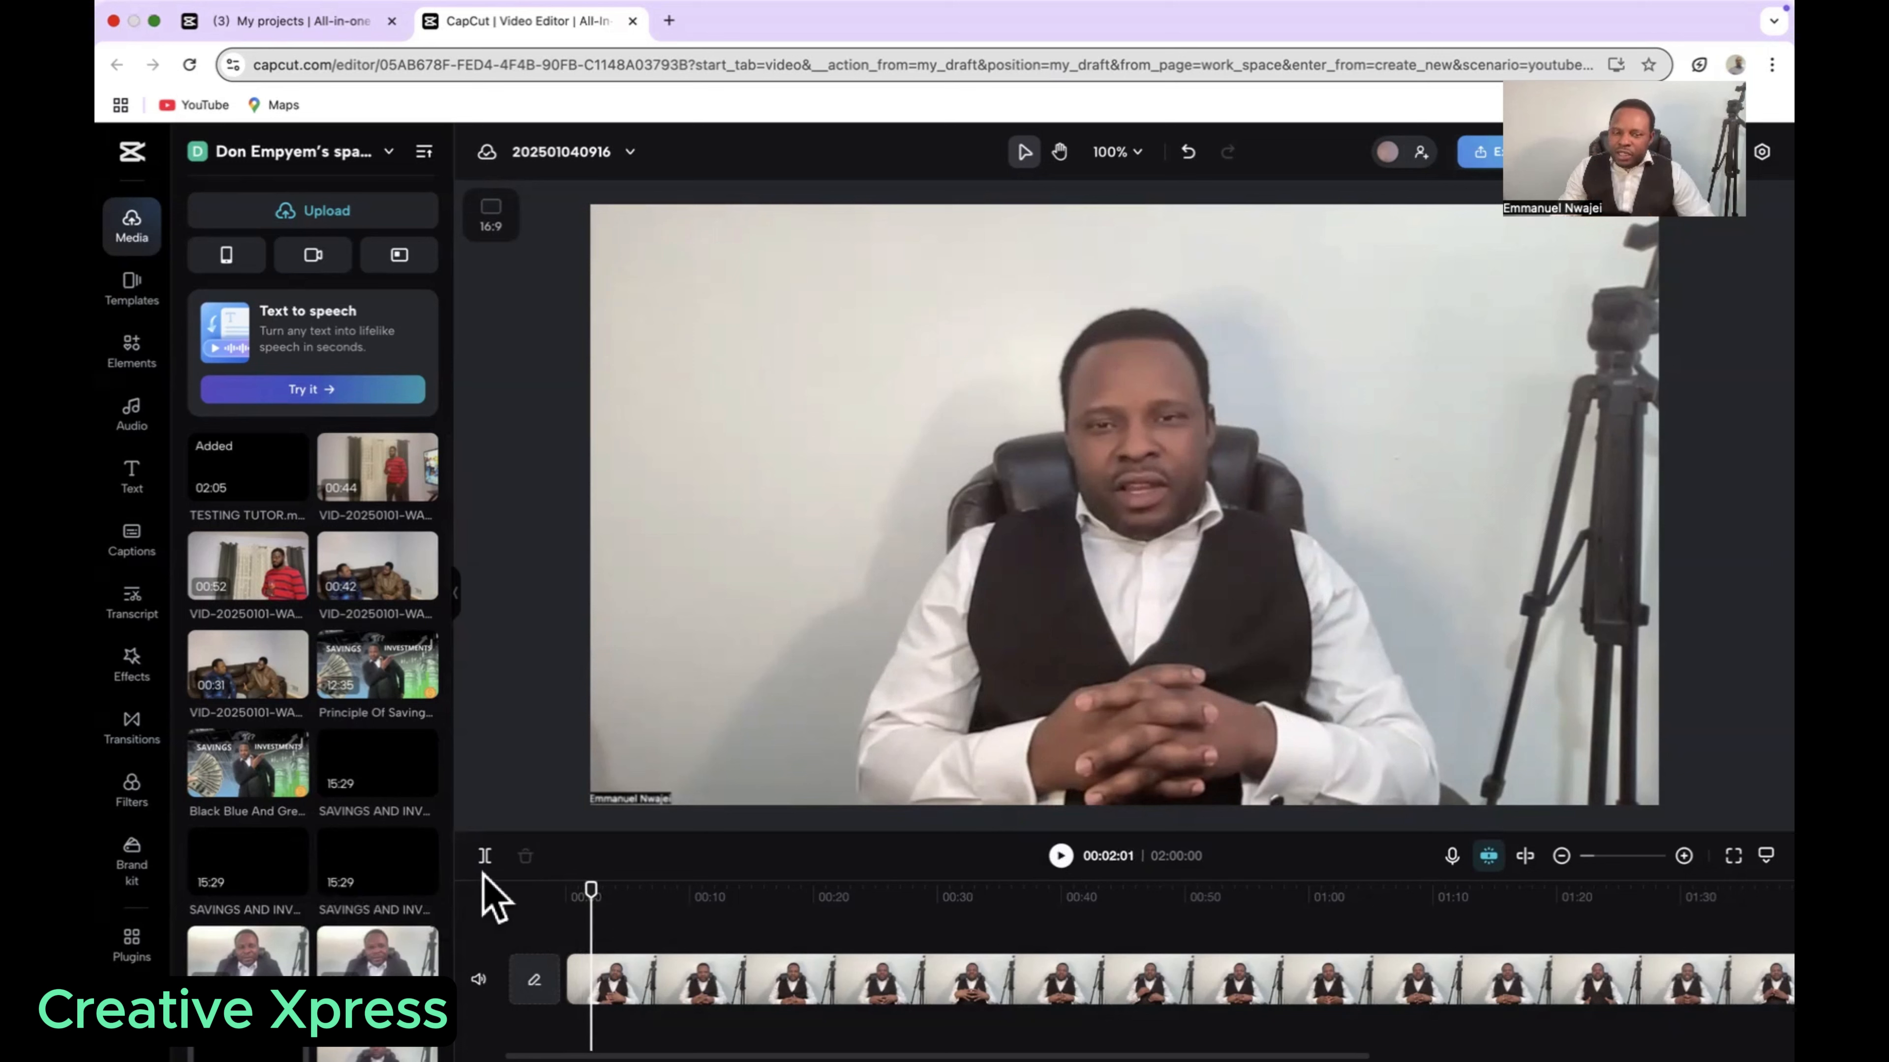
pyautogui.click(485, 857)
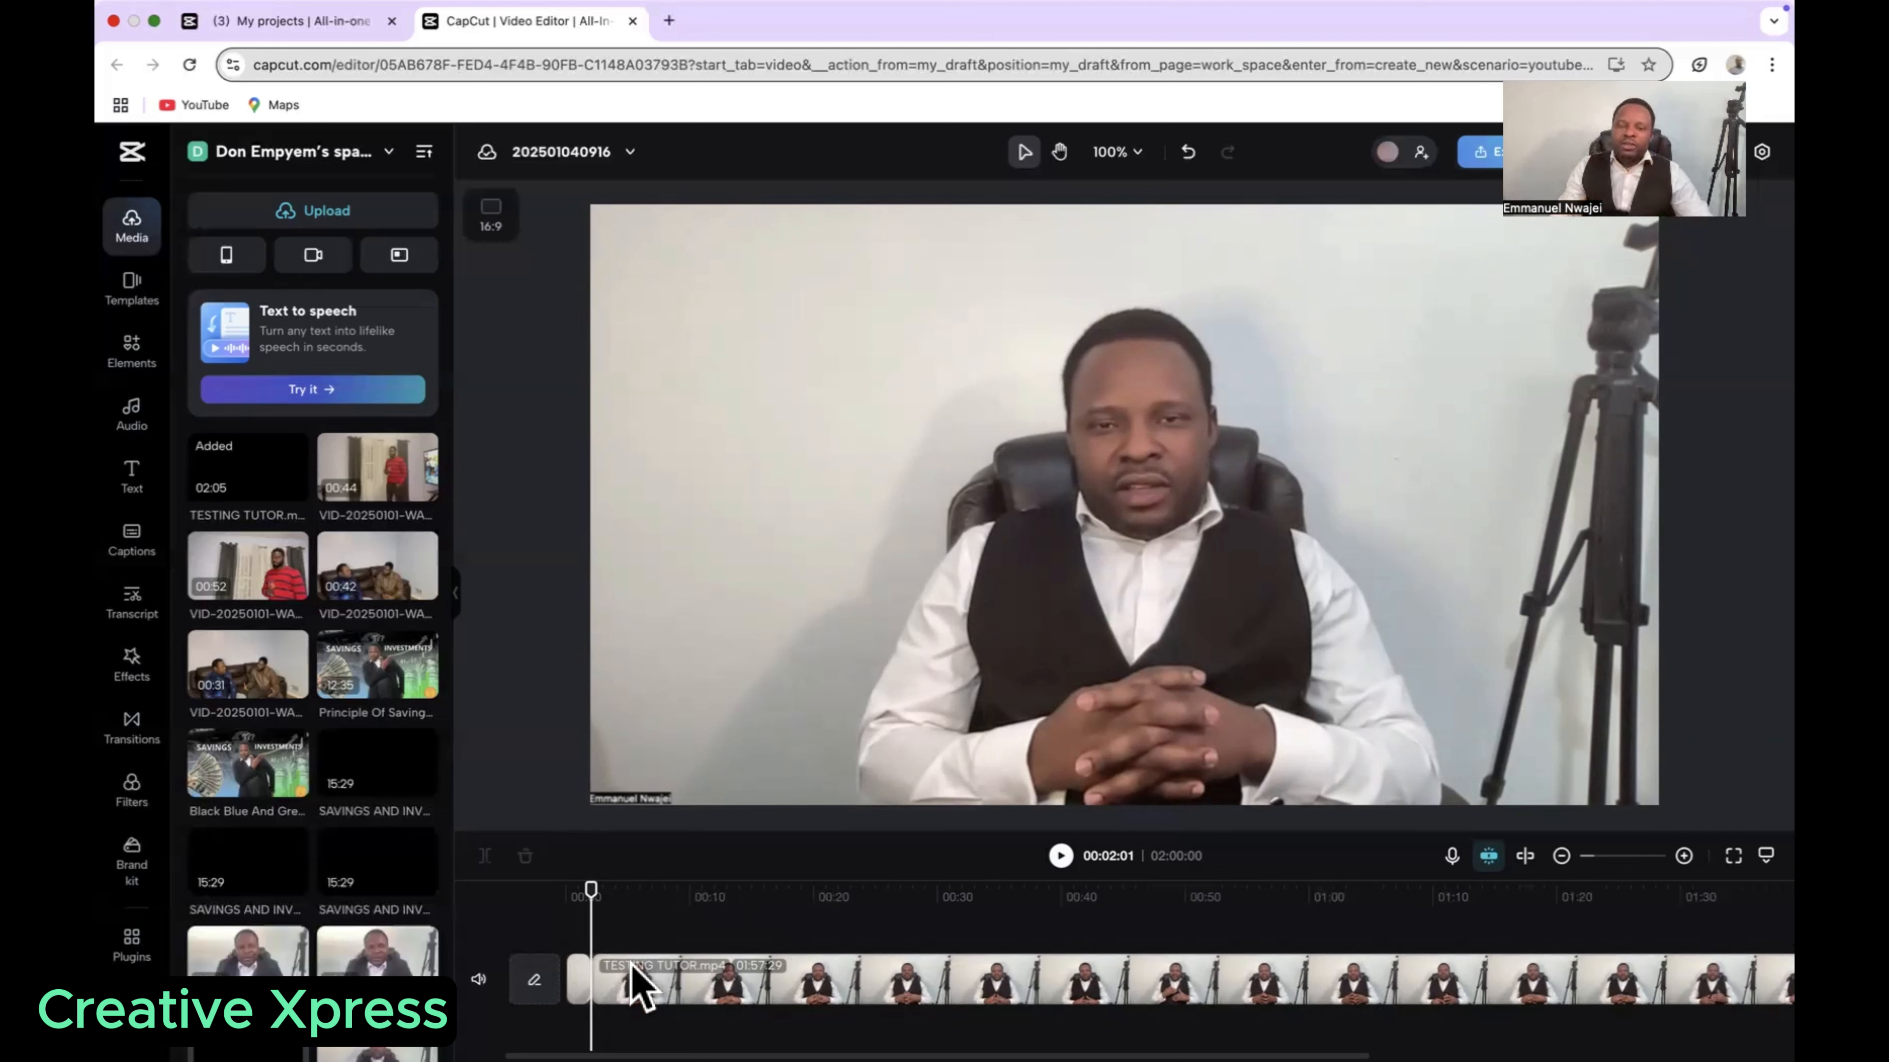
pyautogui.click(1061, 855)
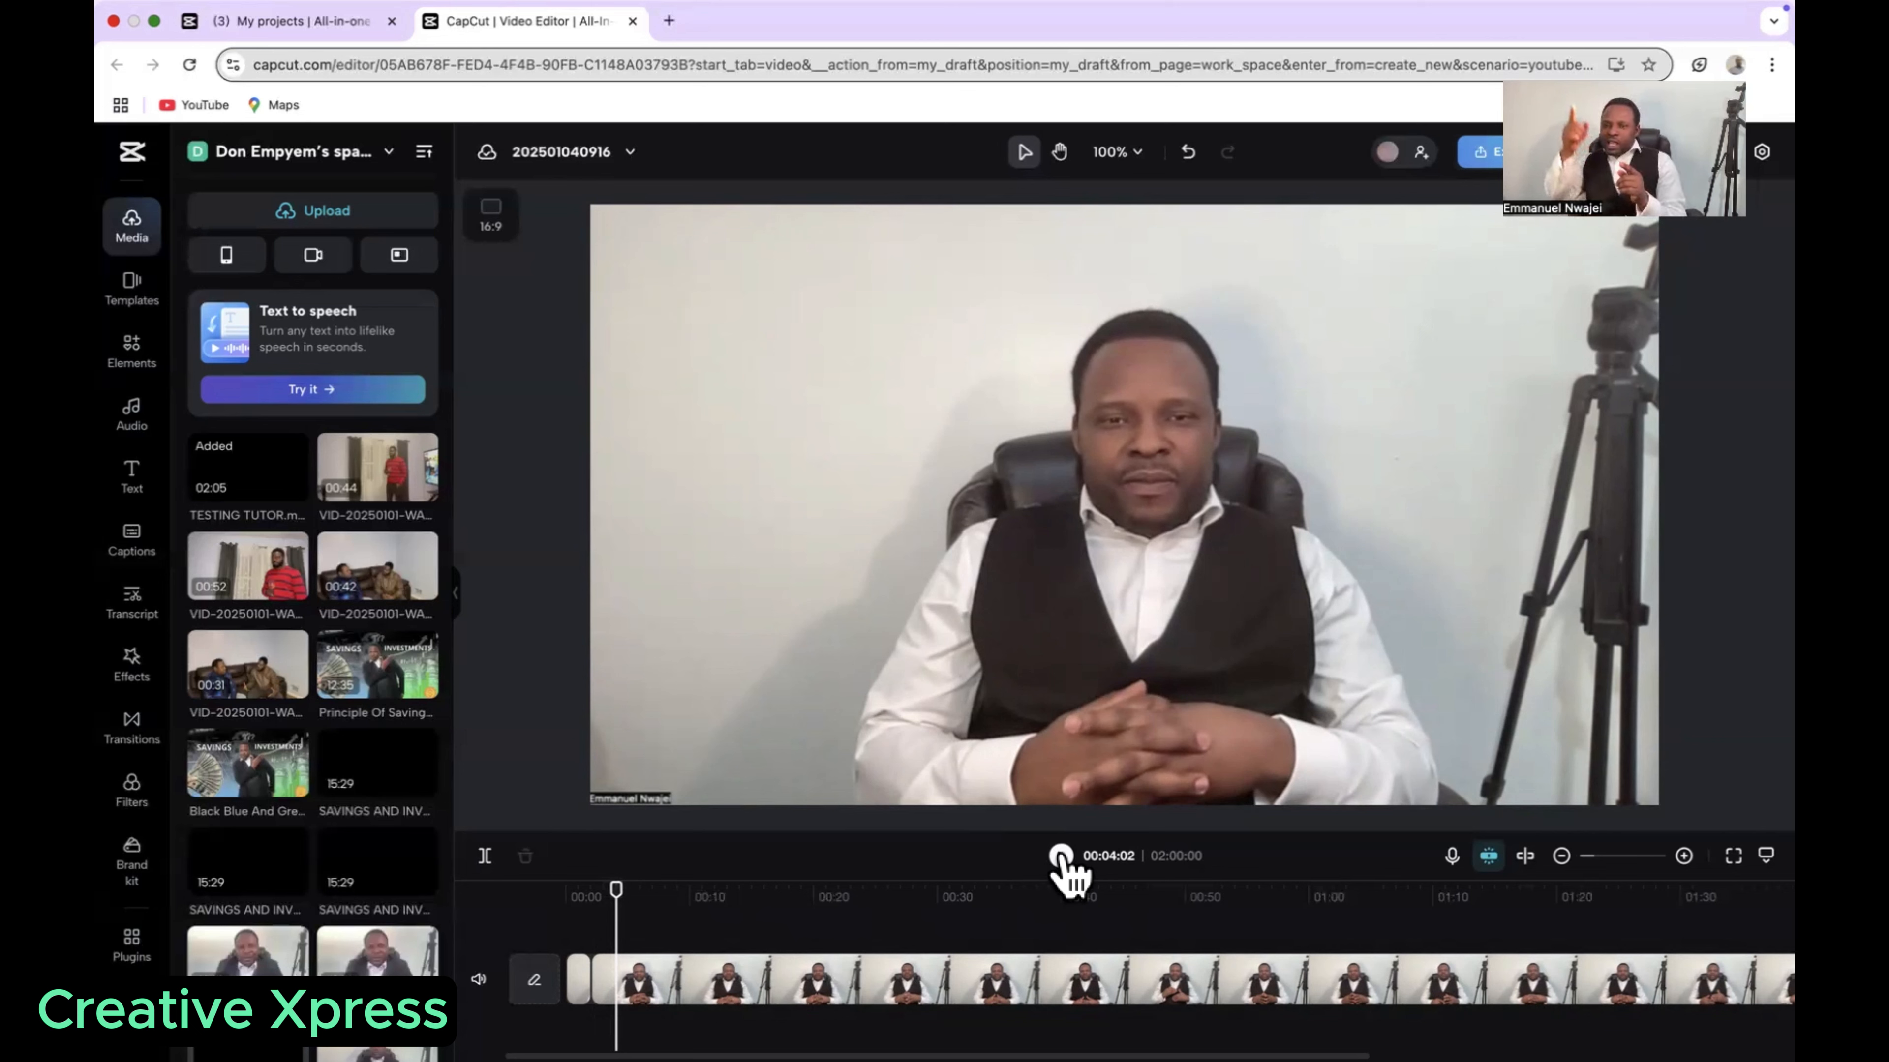
pyautogui.click(485, 858)
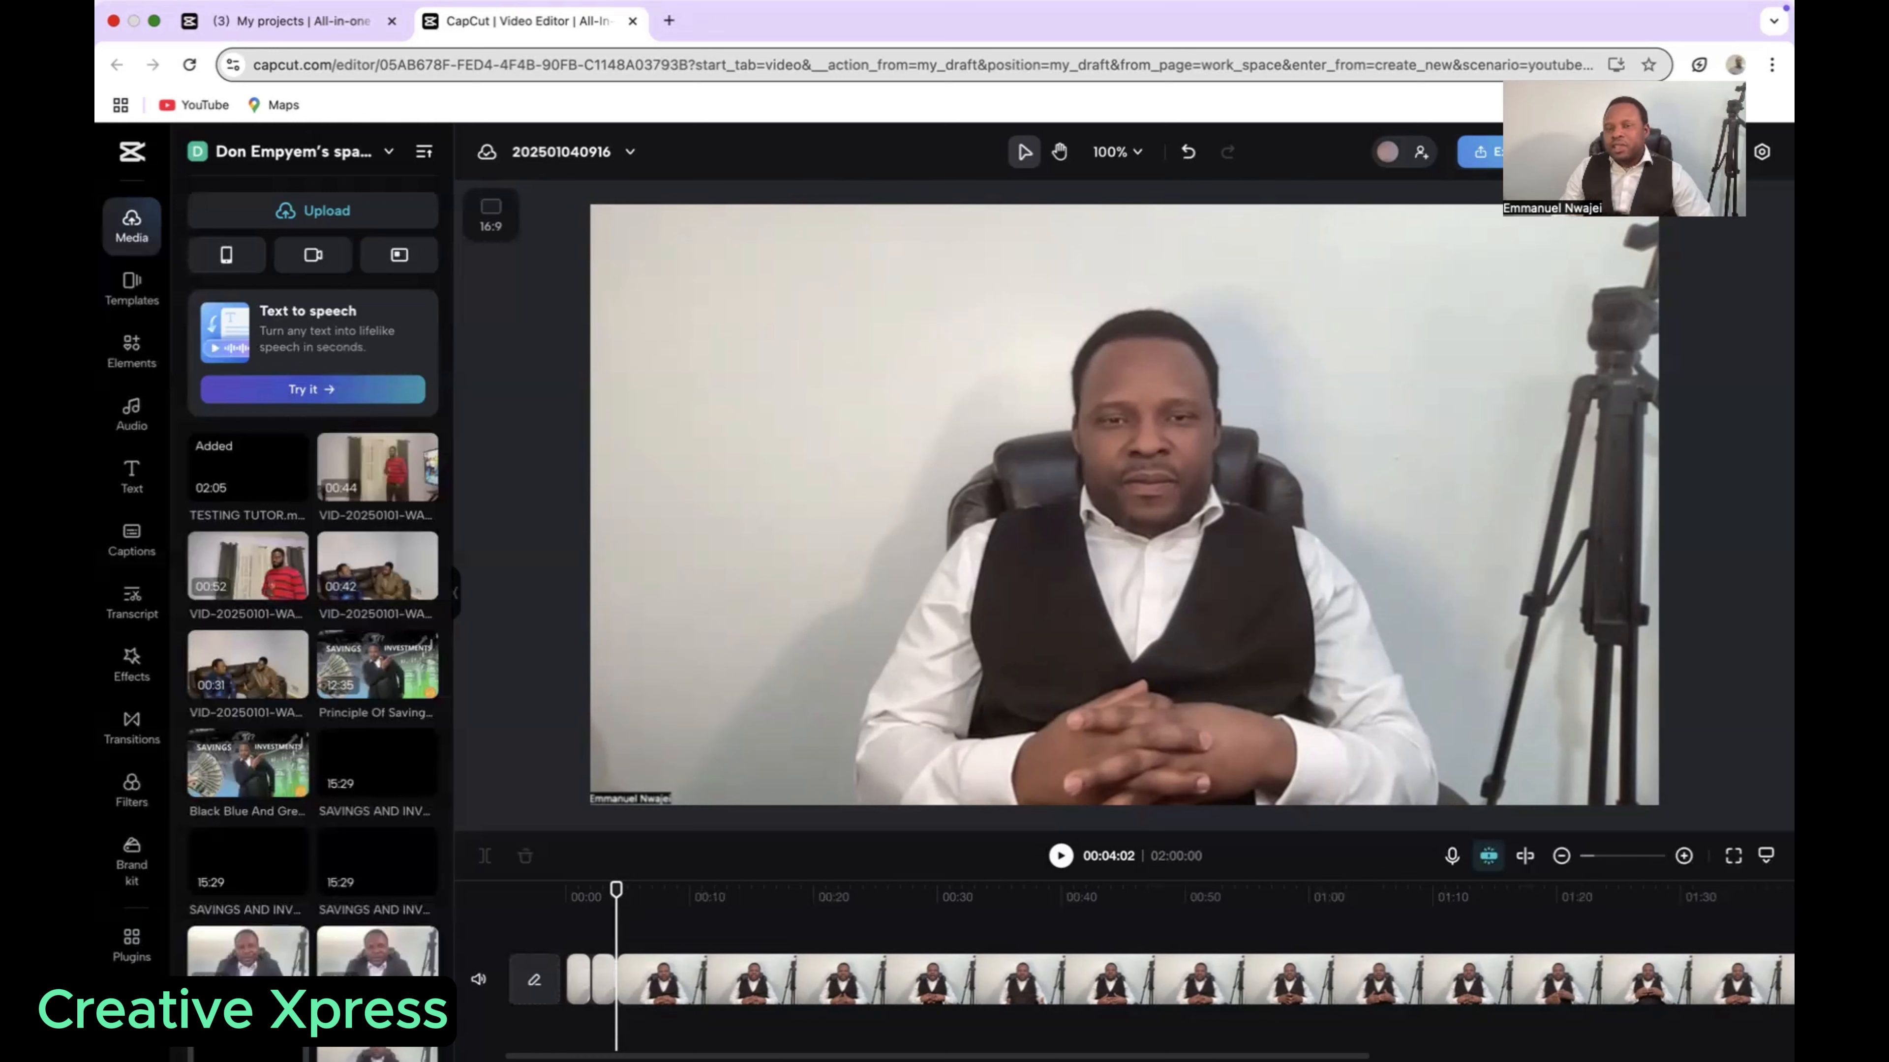
# Step: Delete the short segment between the two cuts and play the video from the start to check the join
pyautogui.click(604, 980)
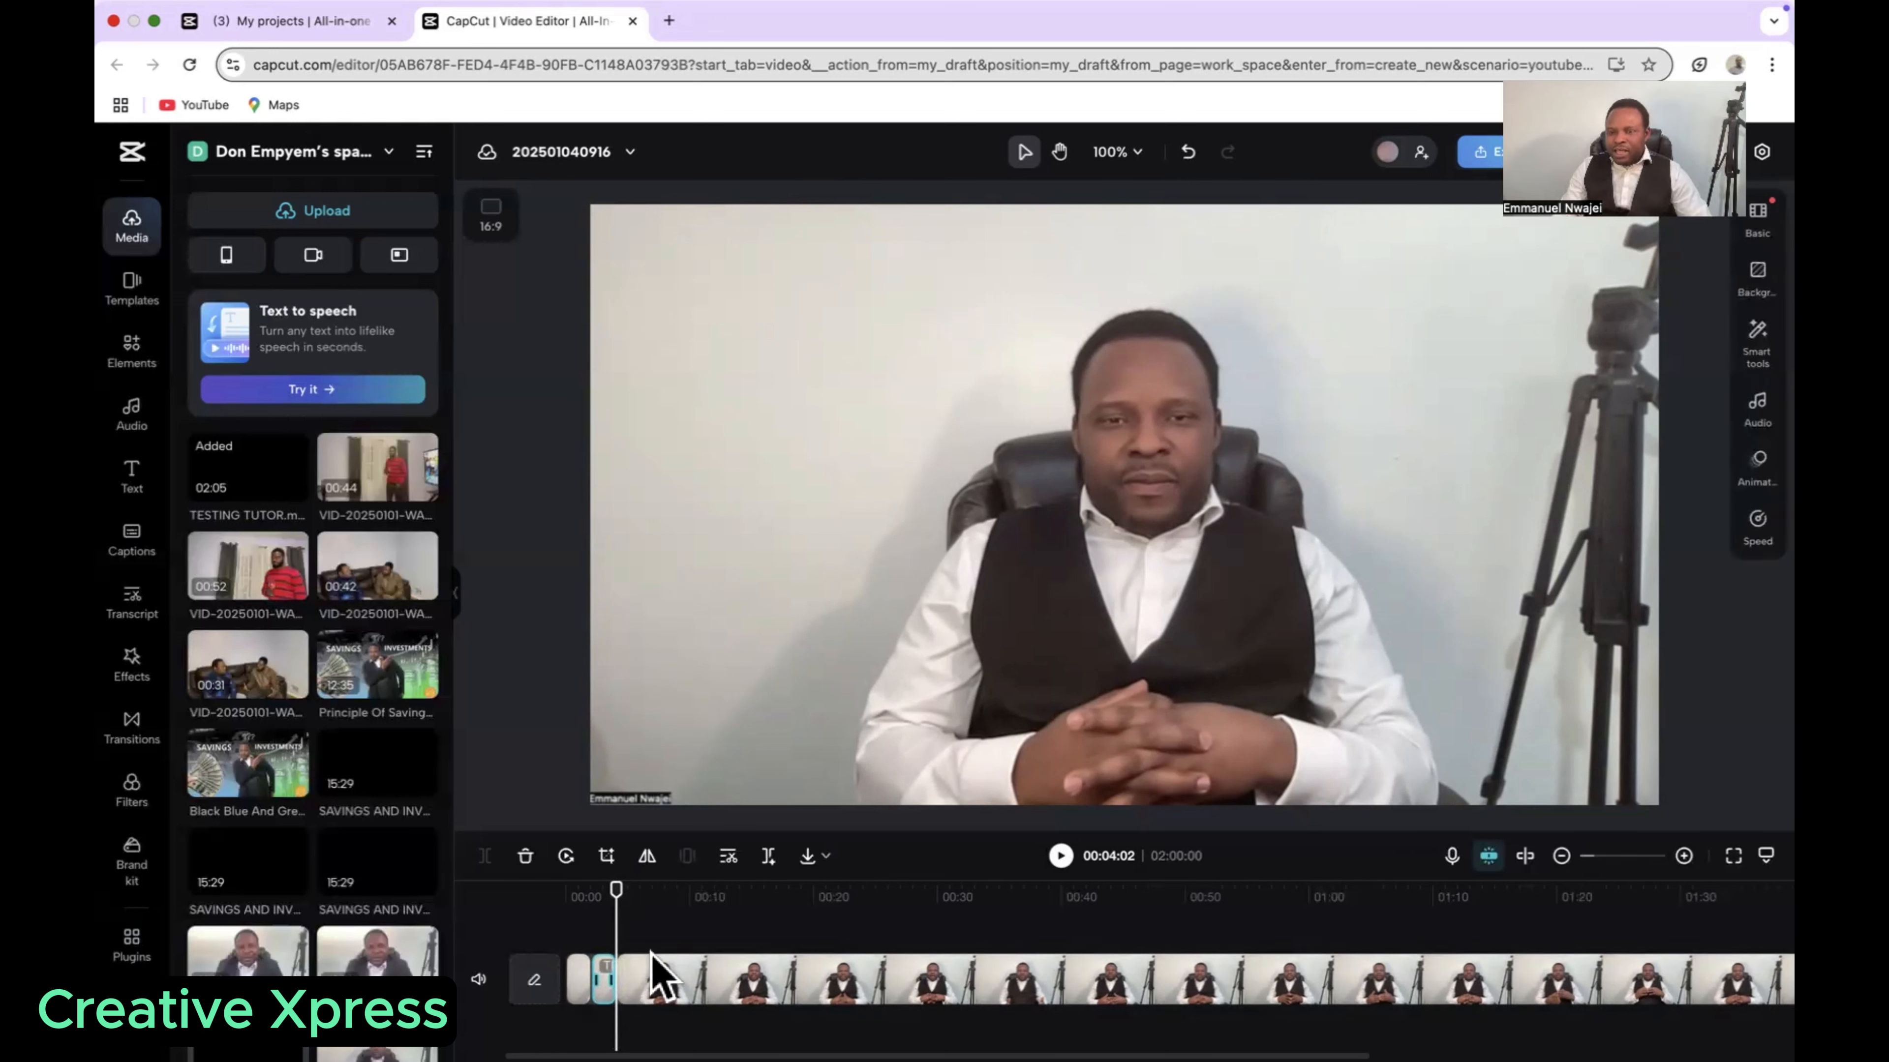
pyautogui.click(1683, 855)
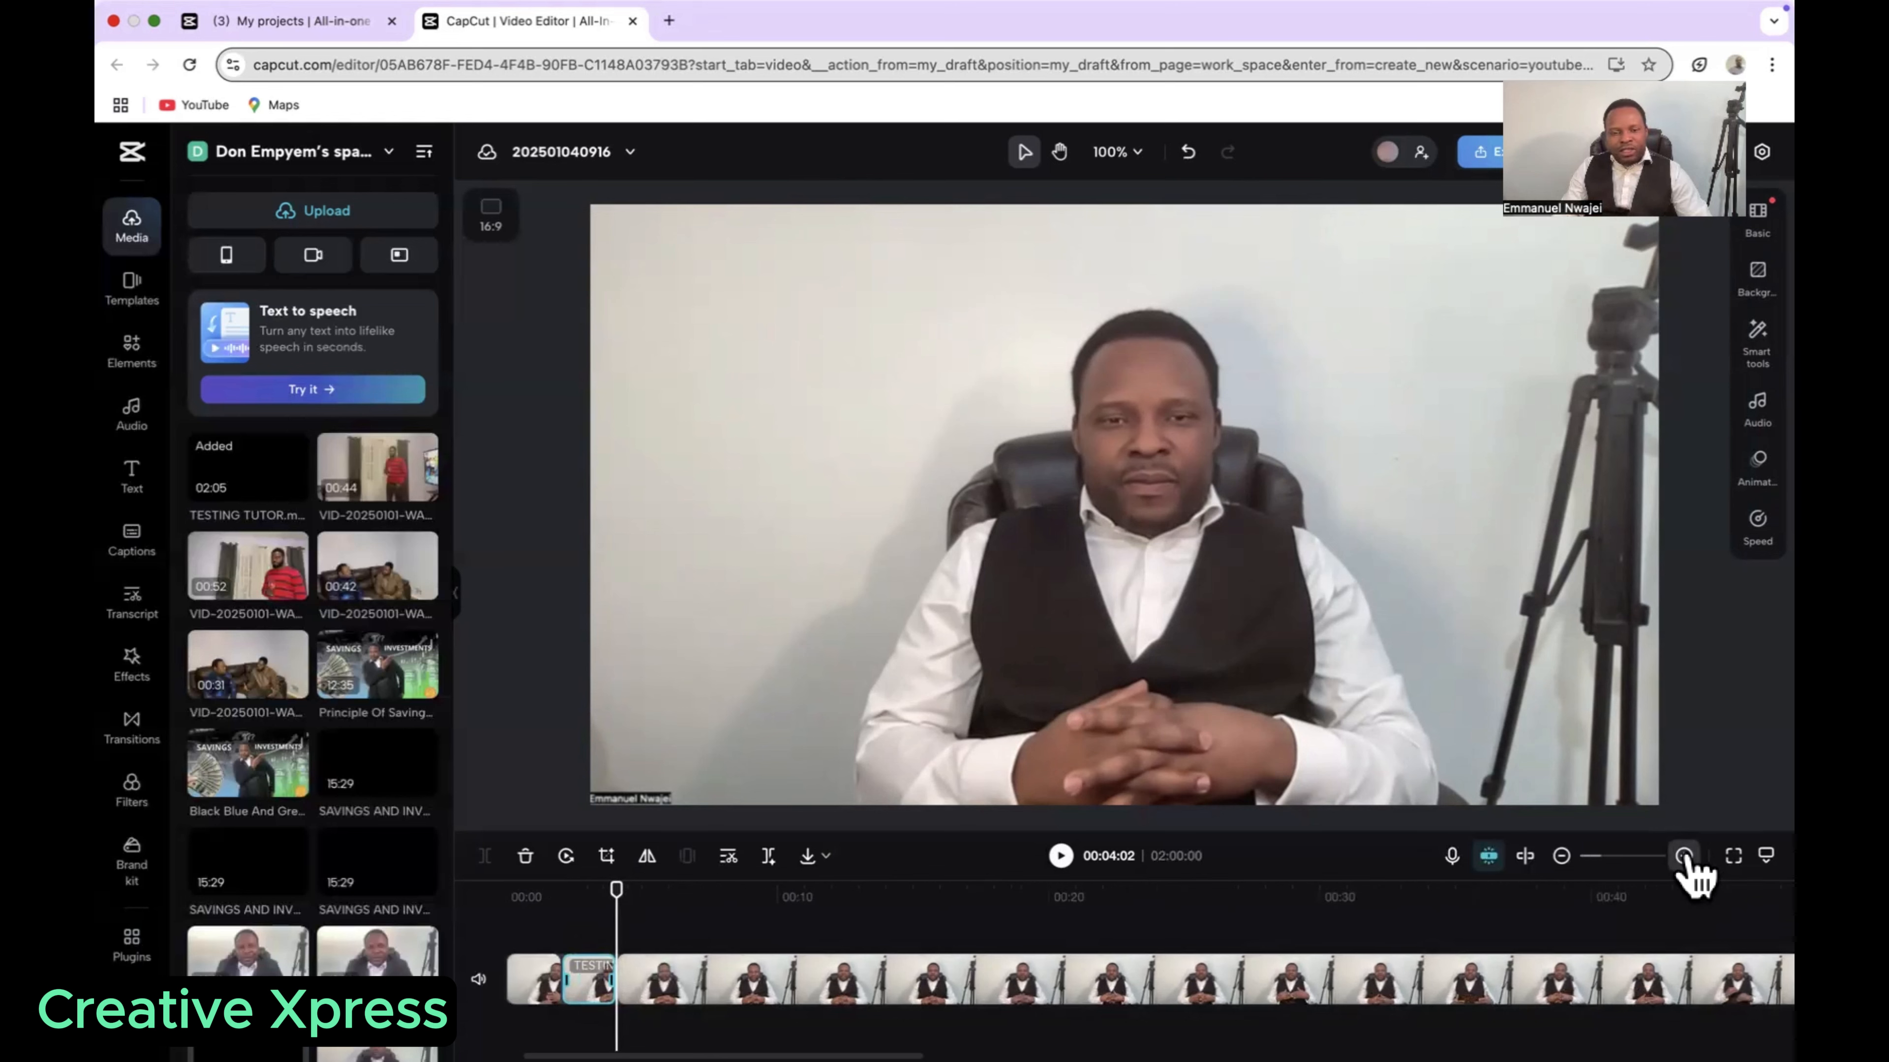
pyautogui.click(1684, 855)
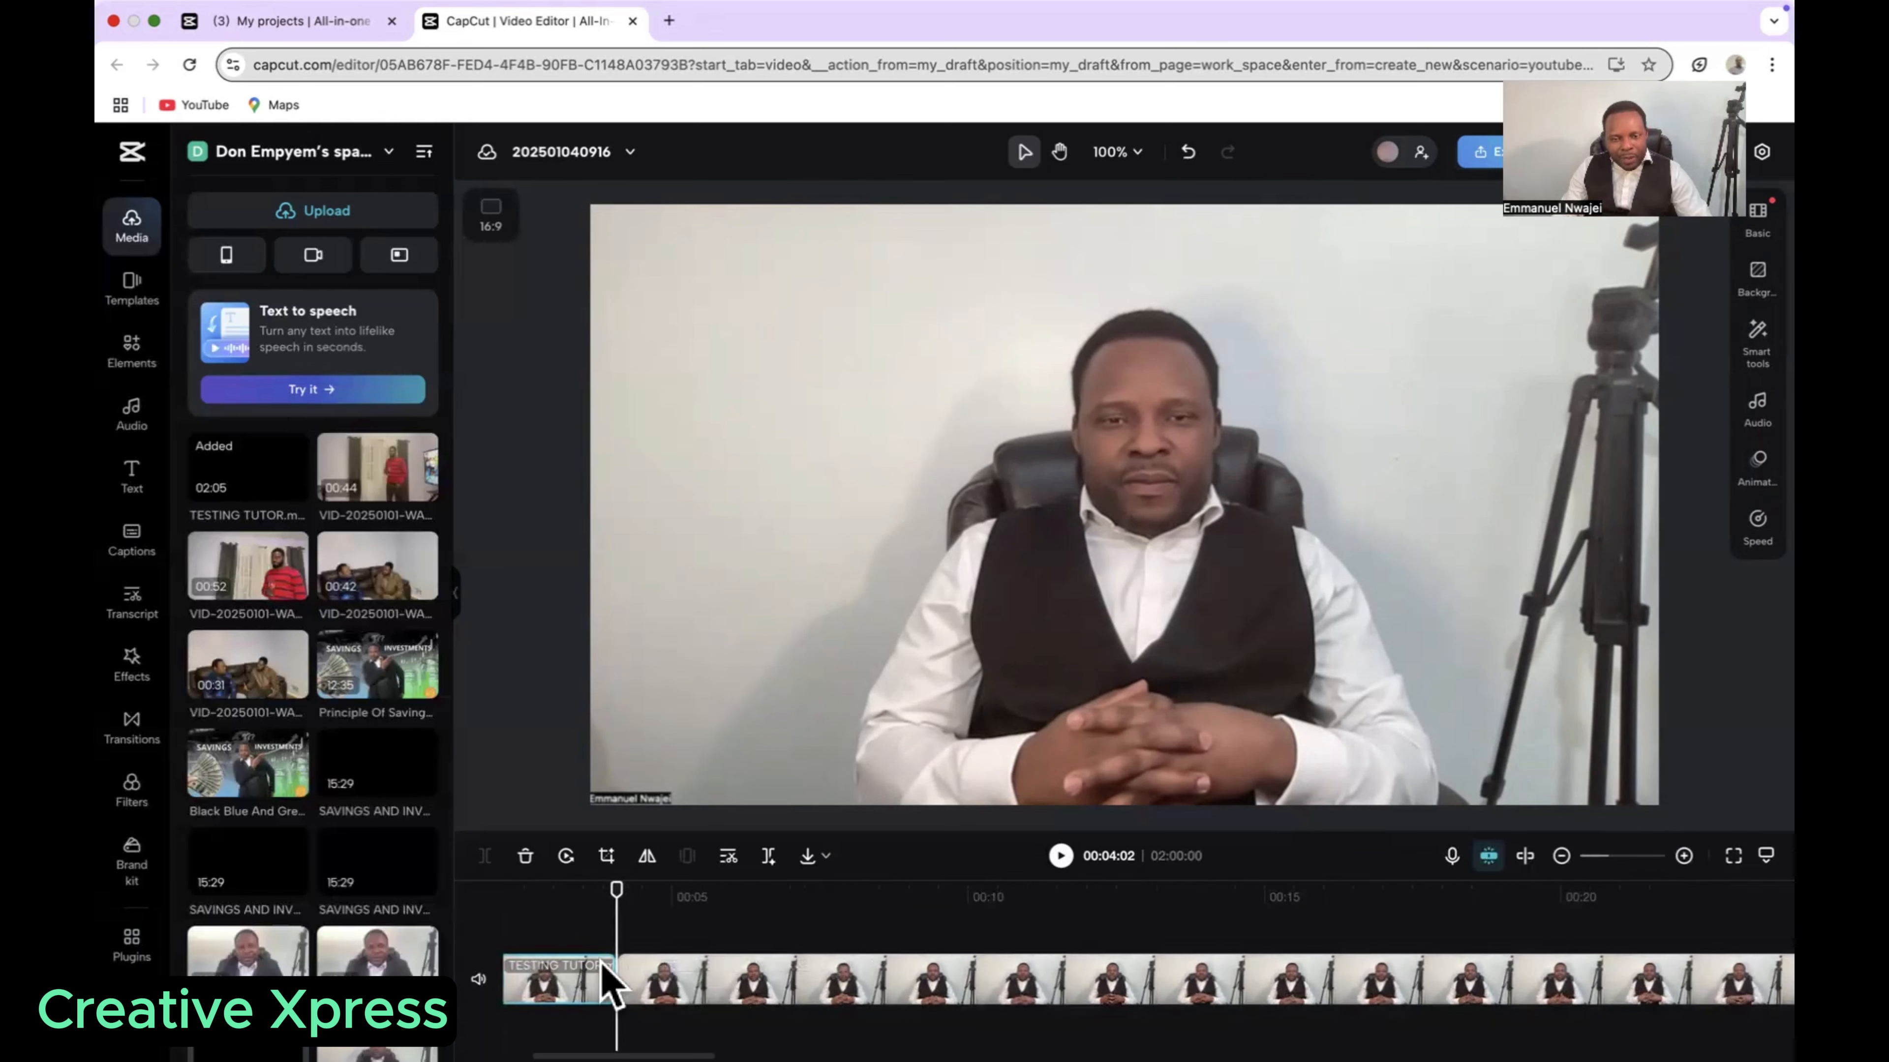
pyautogui.click(1560, 855)
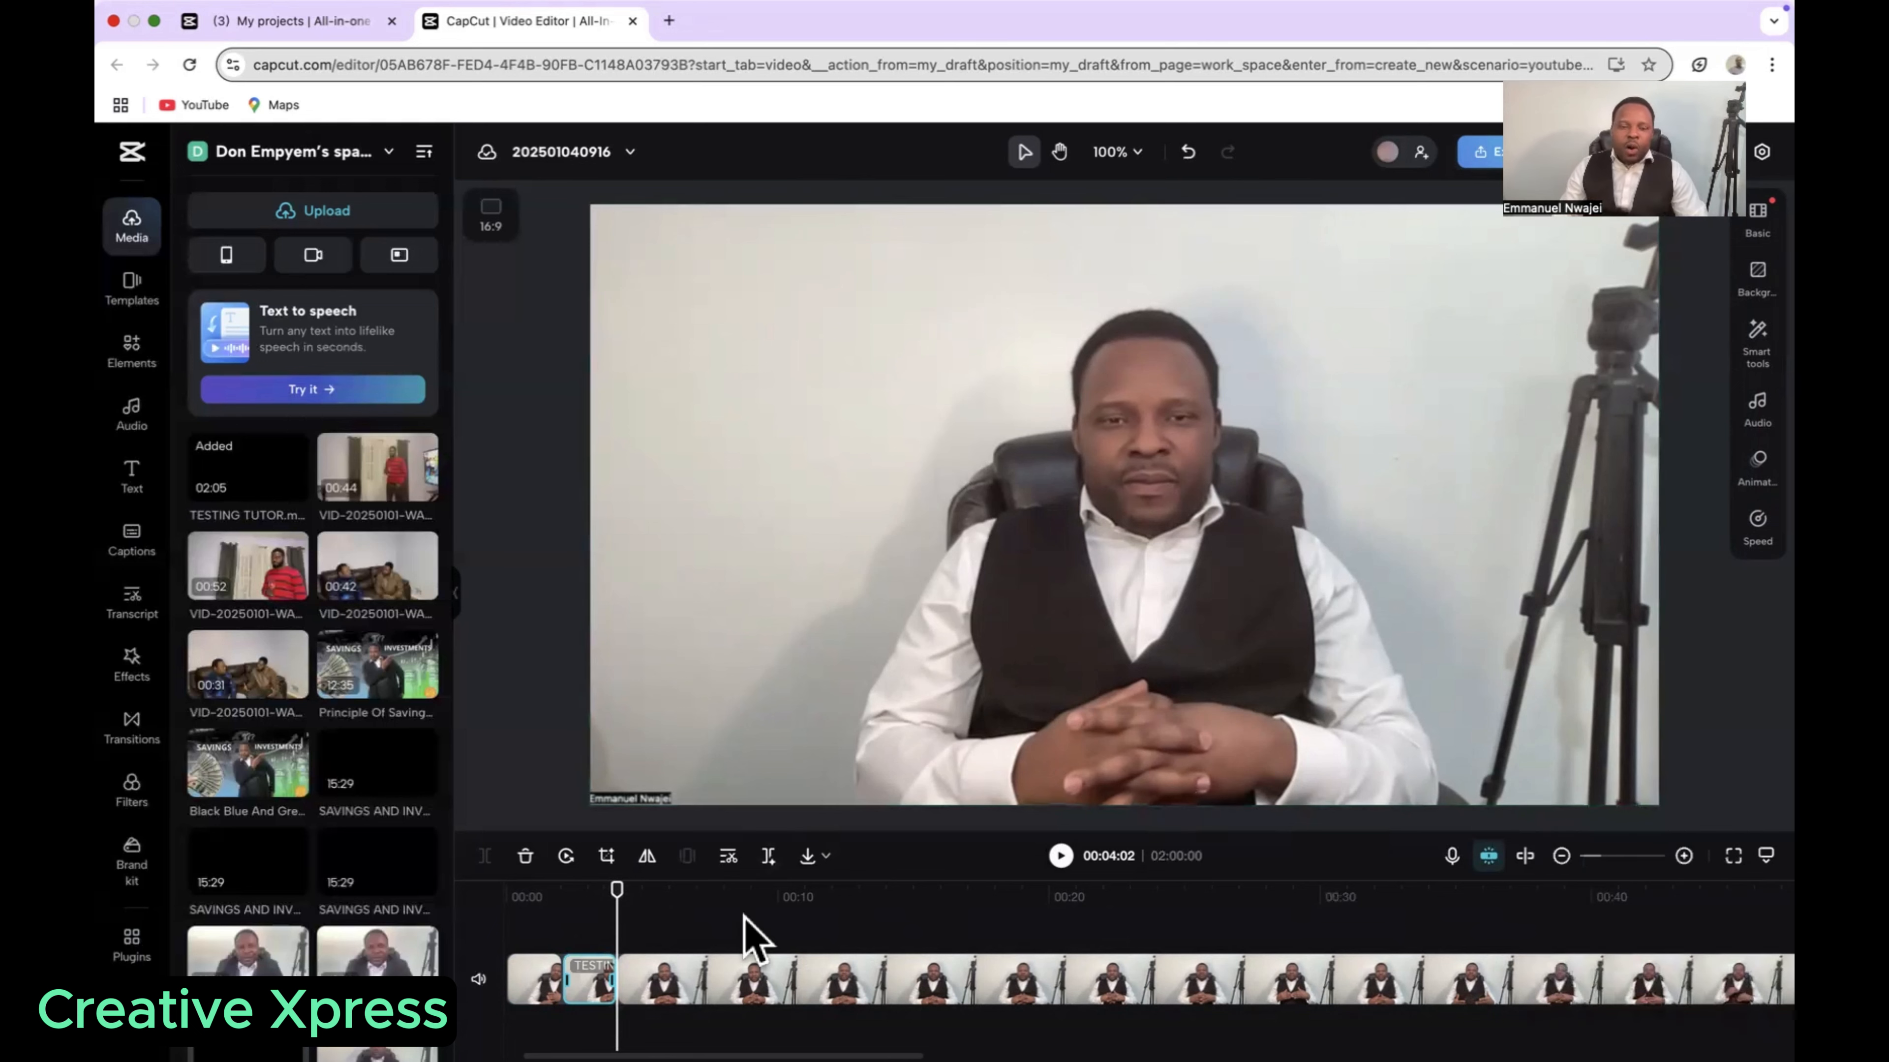
pyautogui.rightClick(597, 990)
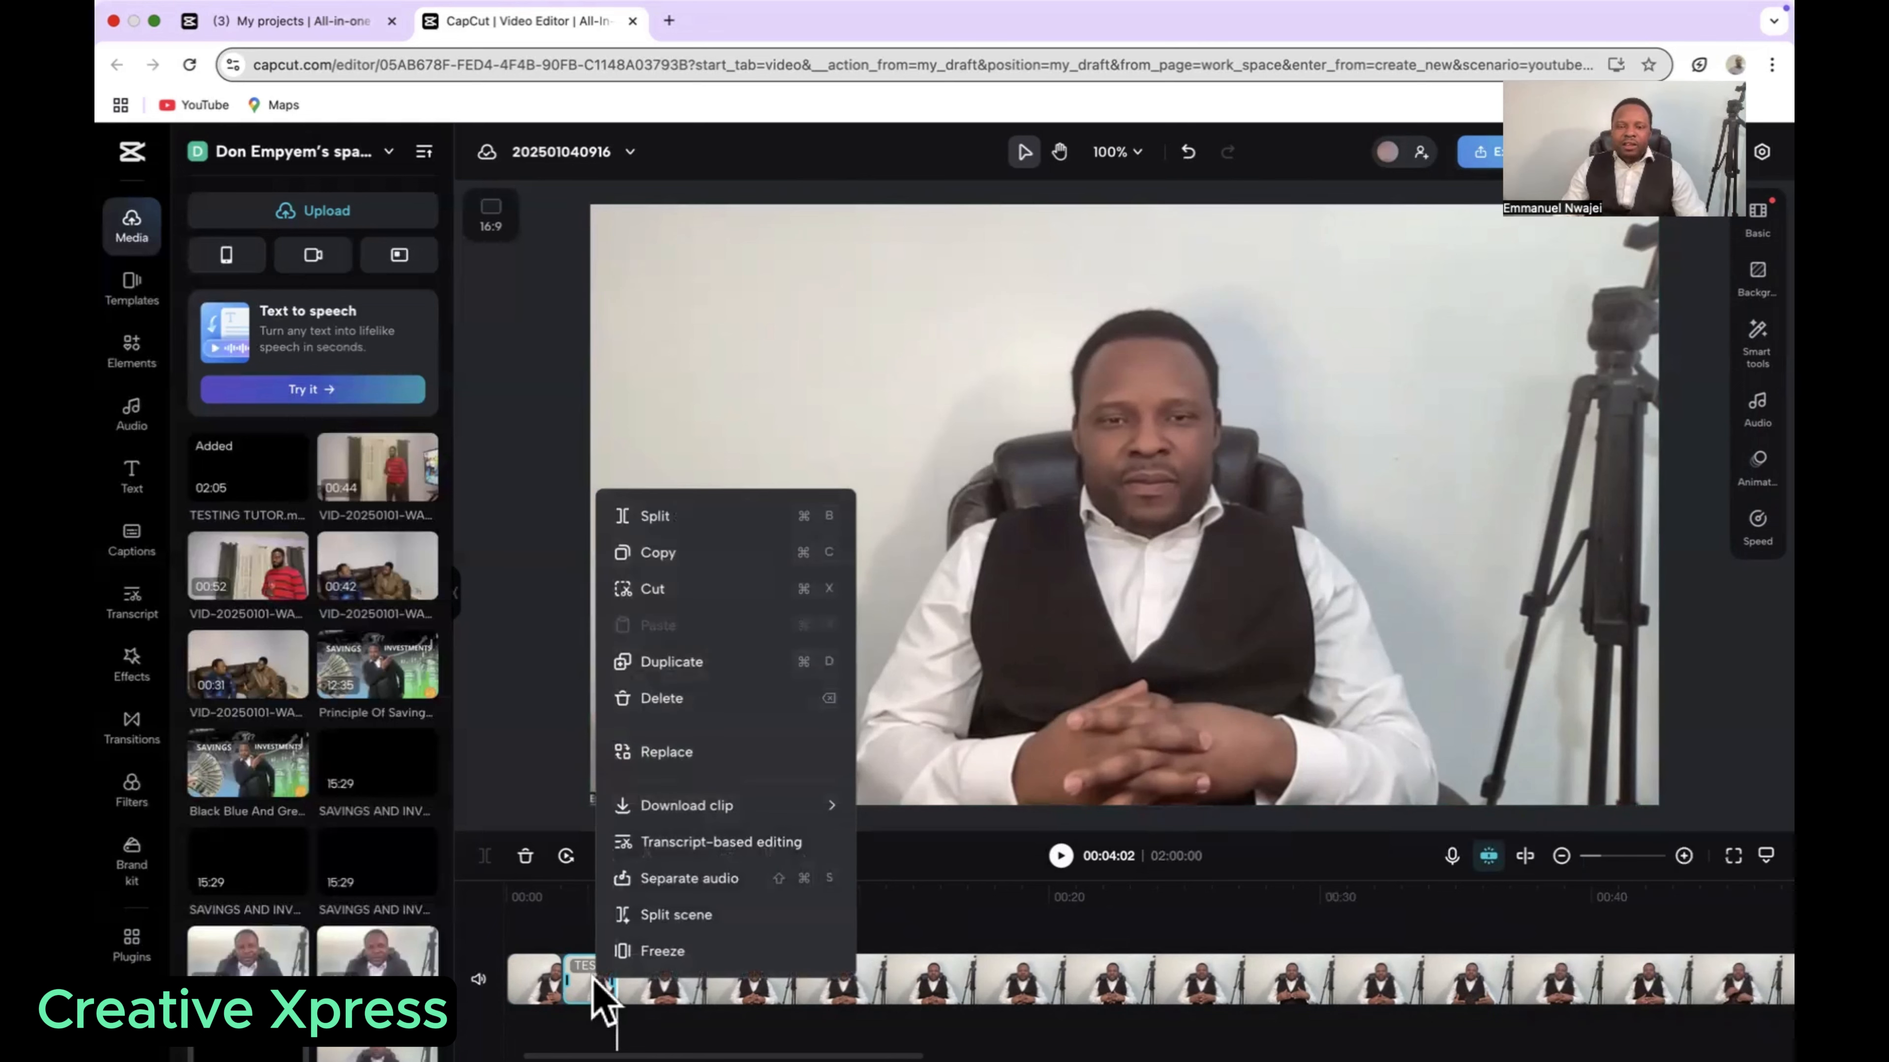
pyautogui.click(673, 699)
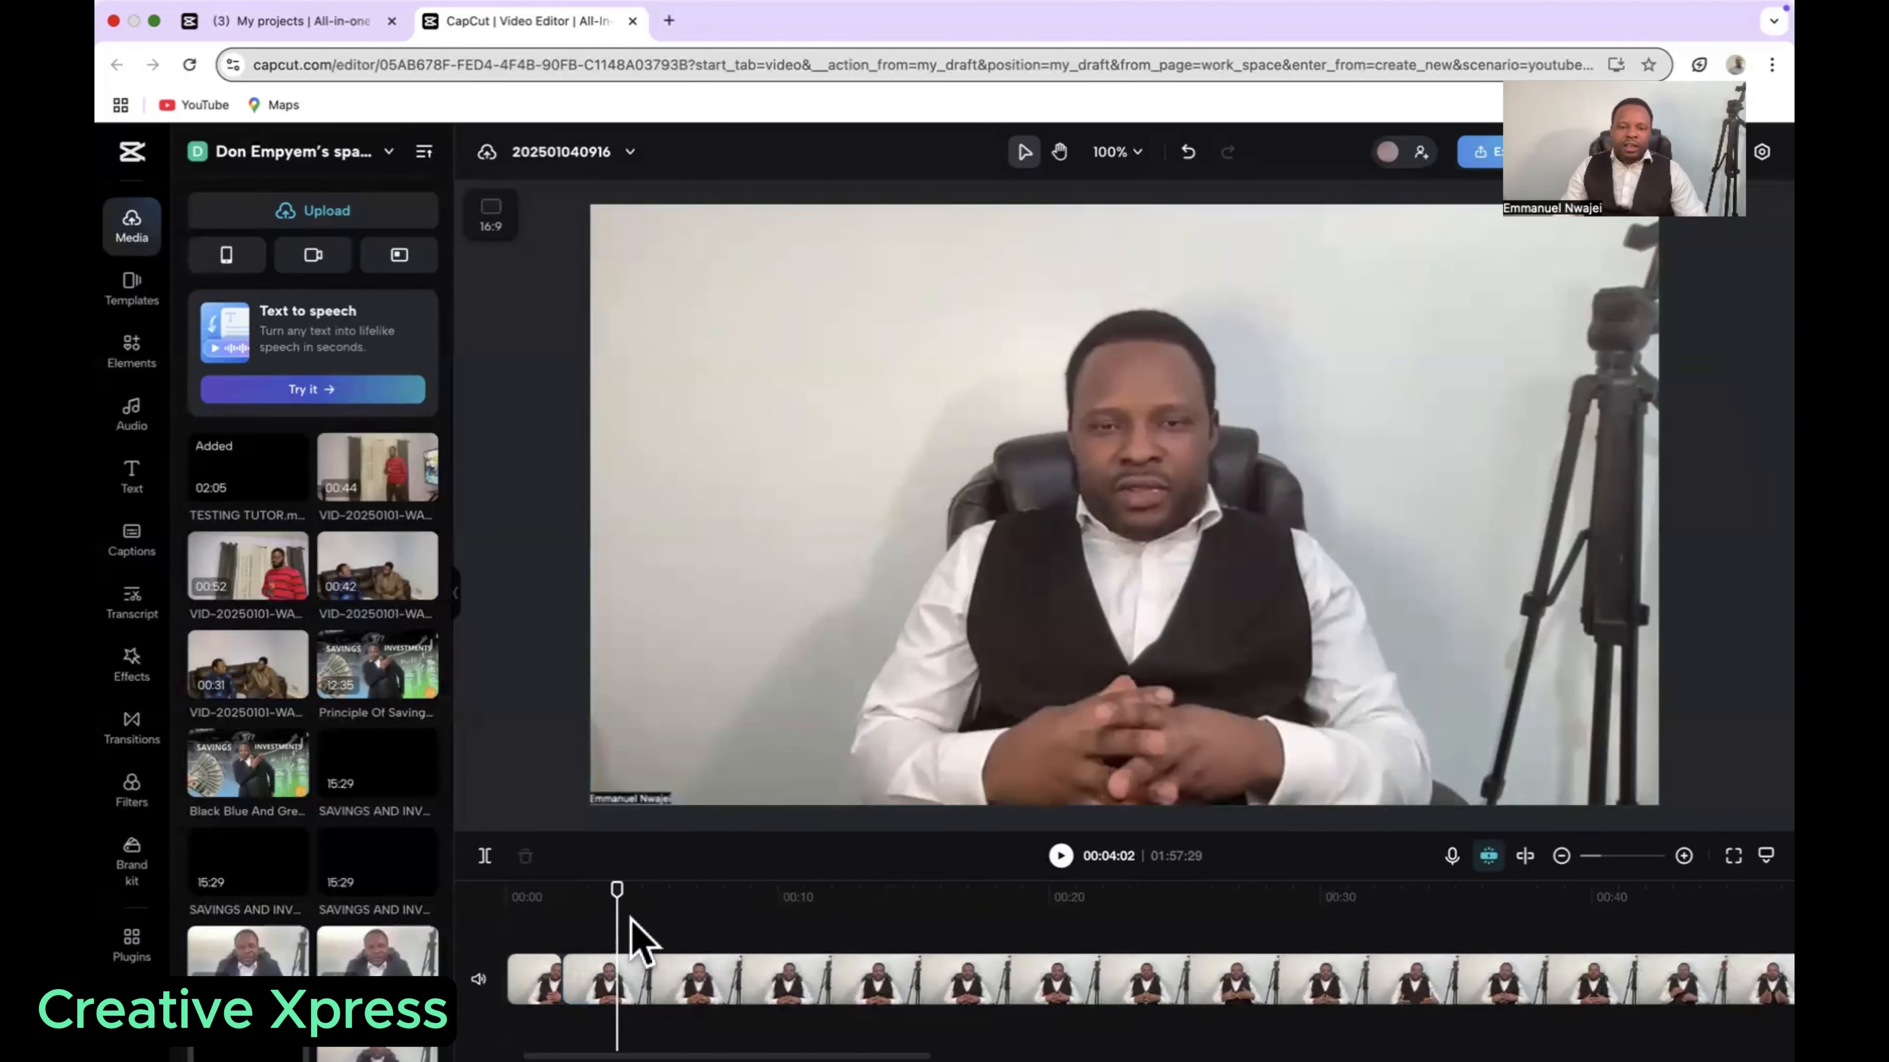
pyautogui.moveTo(616, 911); pyautogui.dragTo(508, 928)
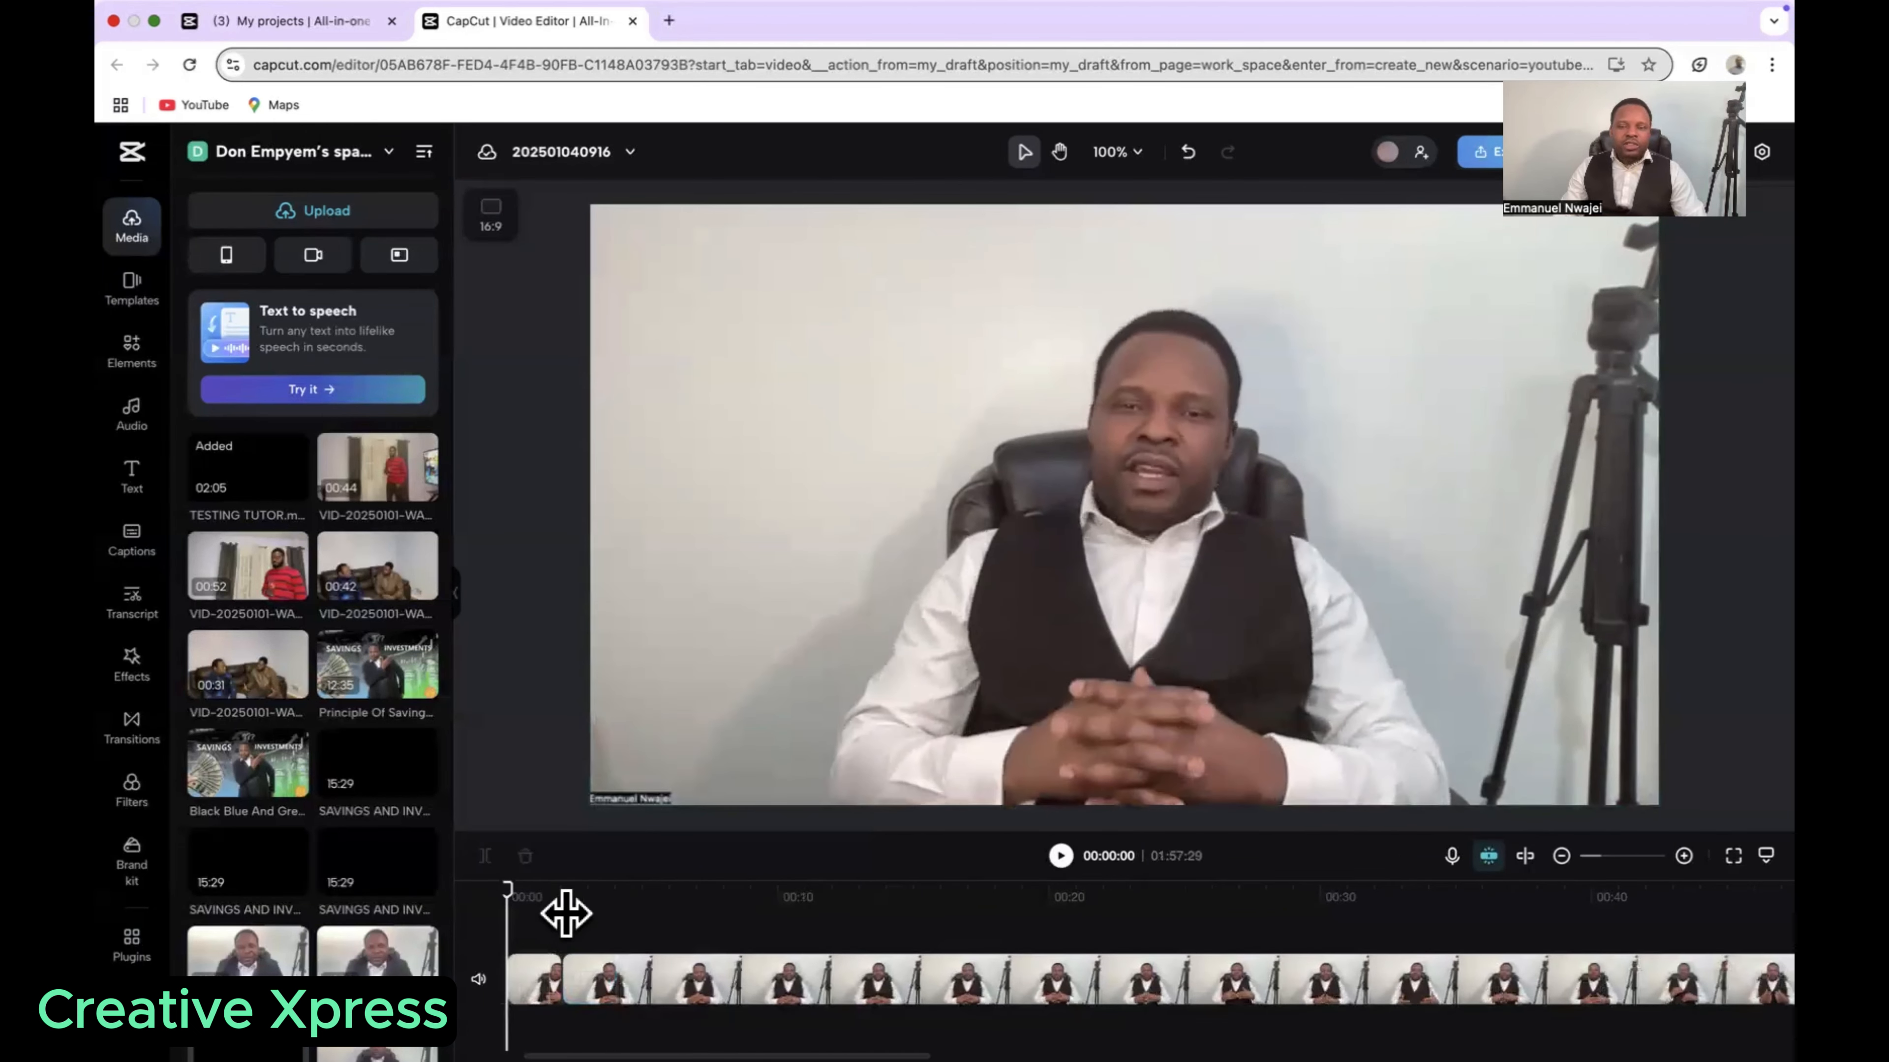
pyautogui.click(1060, 855)
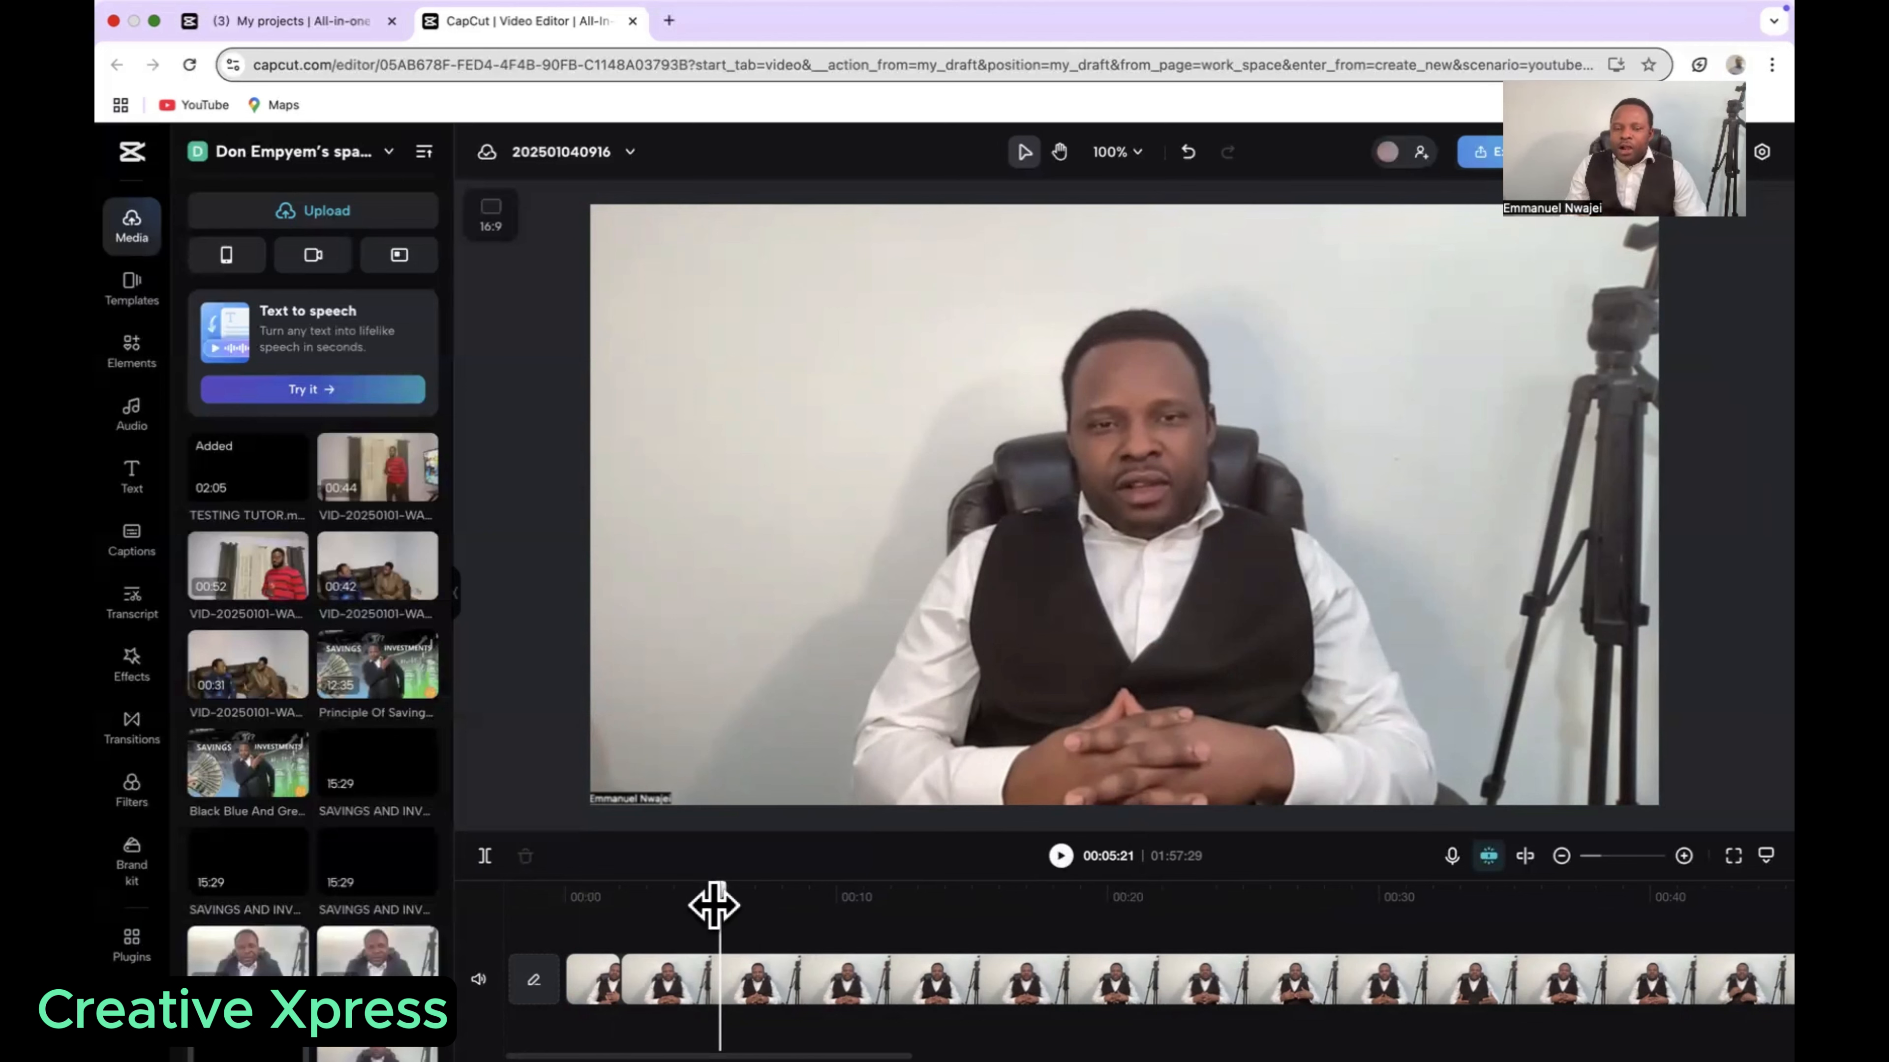
# Step: Replay the first five seconds of the trimmed video to check the cut, and return the playhead to 00:00:00
pyautogui.moveTo(713, 905); pyautogui.dragTo(565, 926)
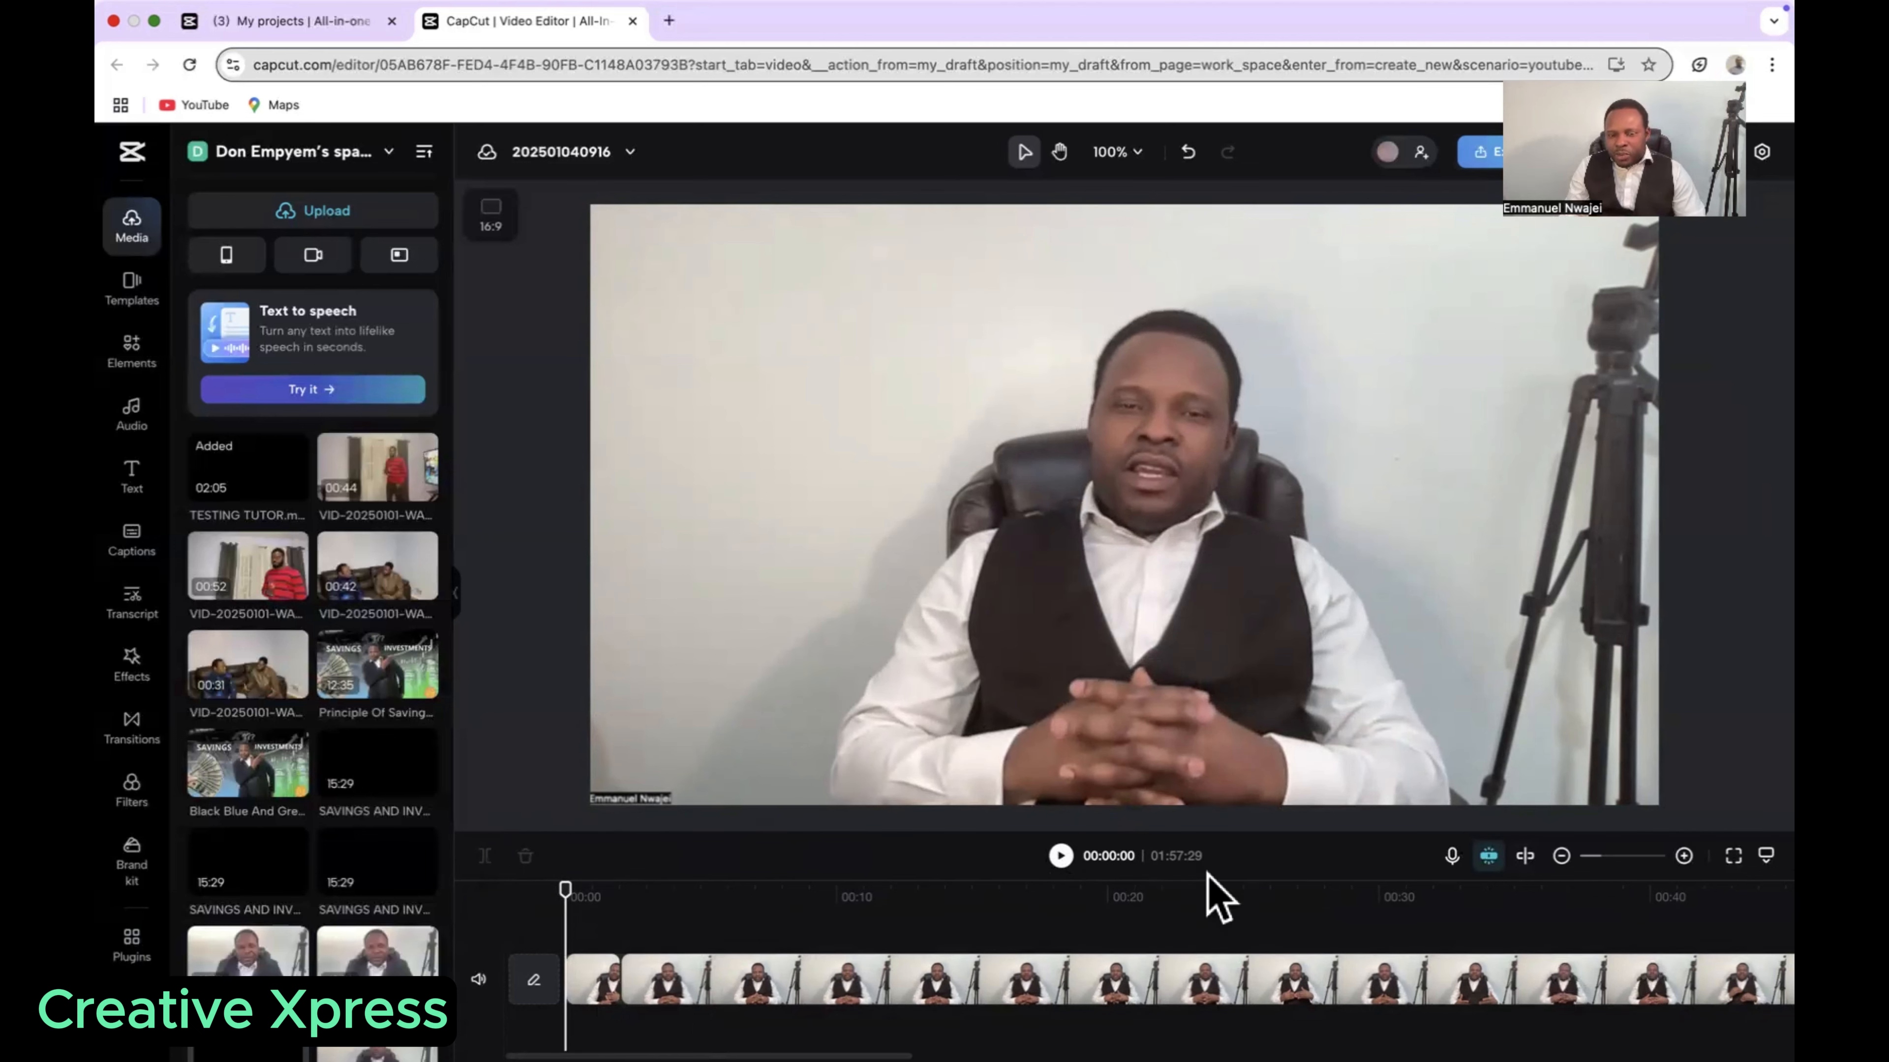
pyautogui.click(1061, 855)
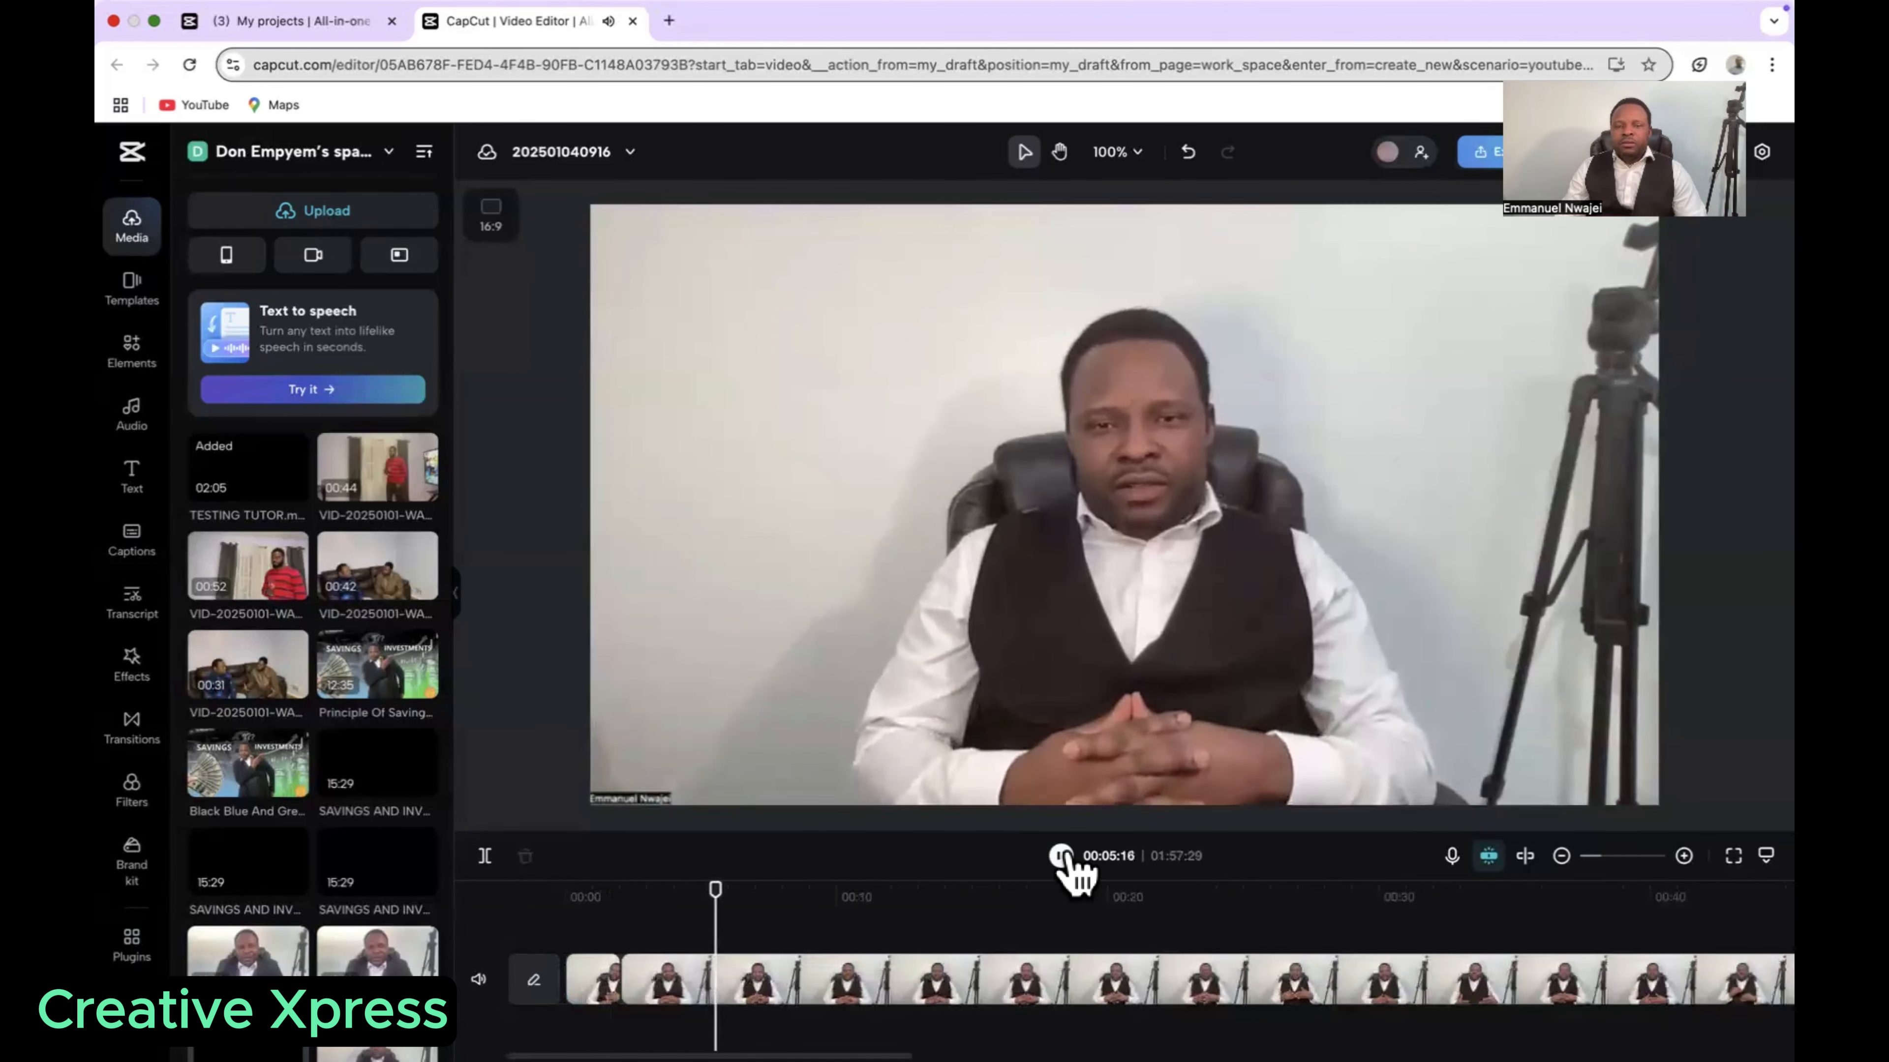
pyautogui.click(1062, 858)
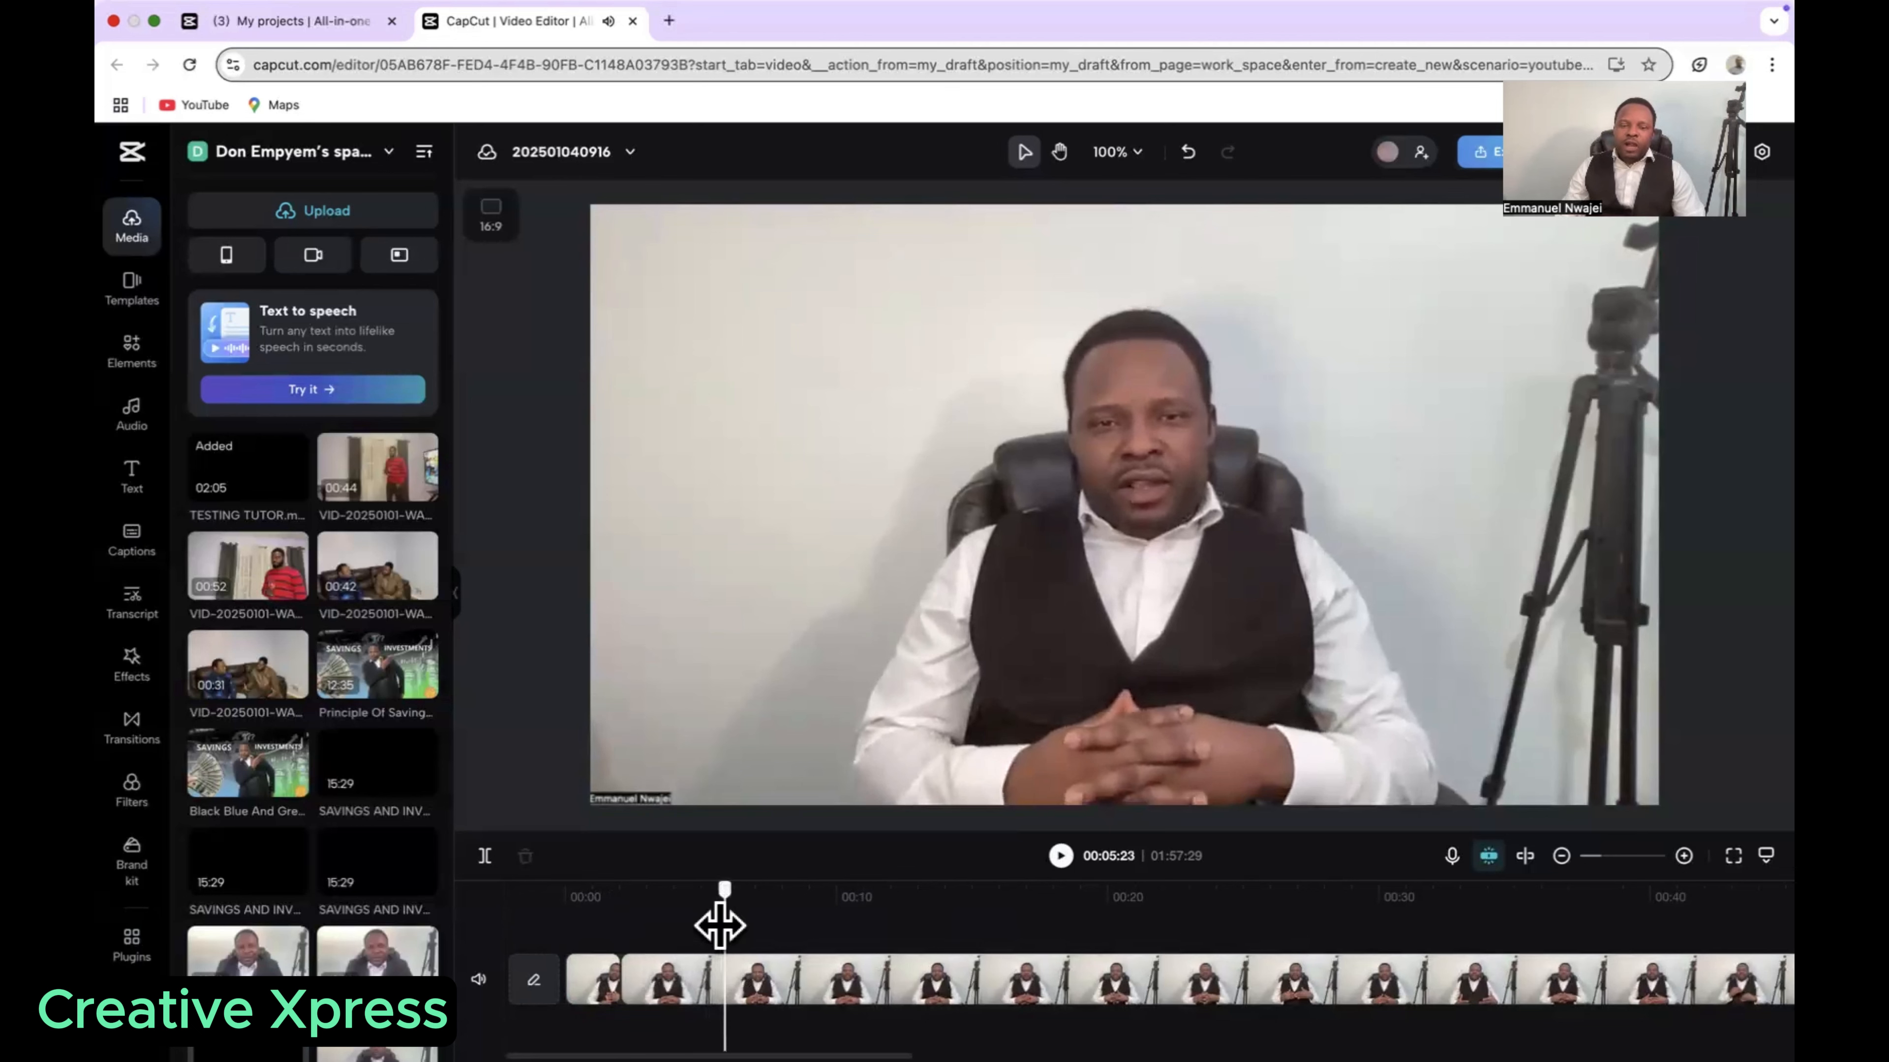
pyautogui.moveTo(721, 918); pyautogui.dragTo(557, 941)
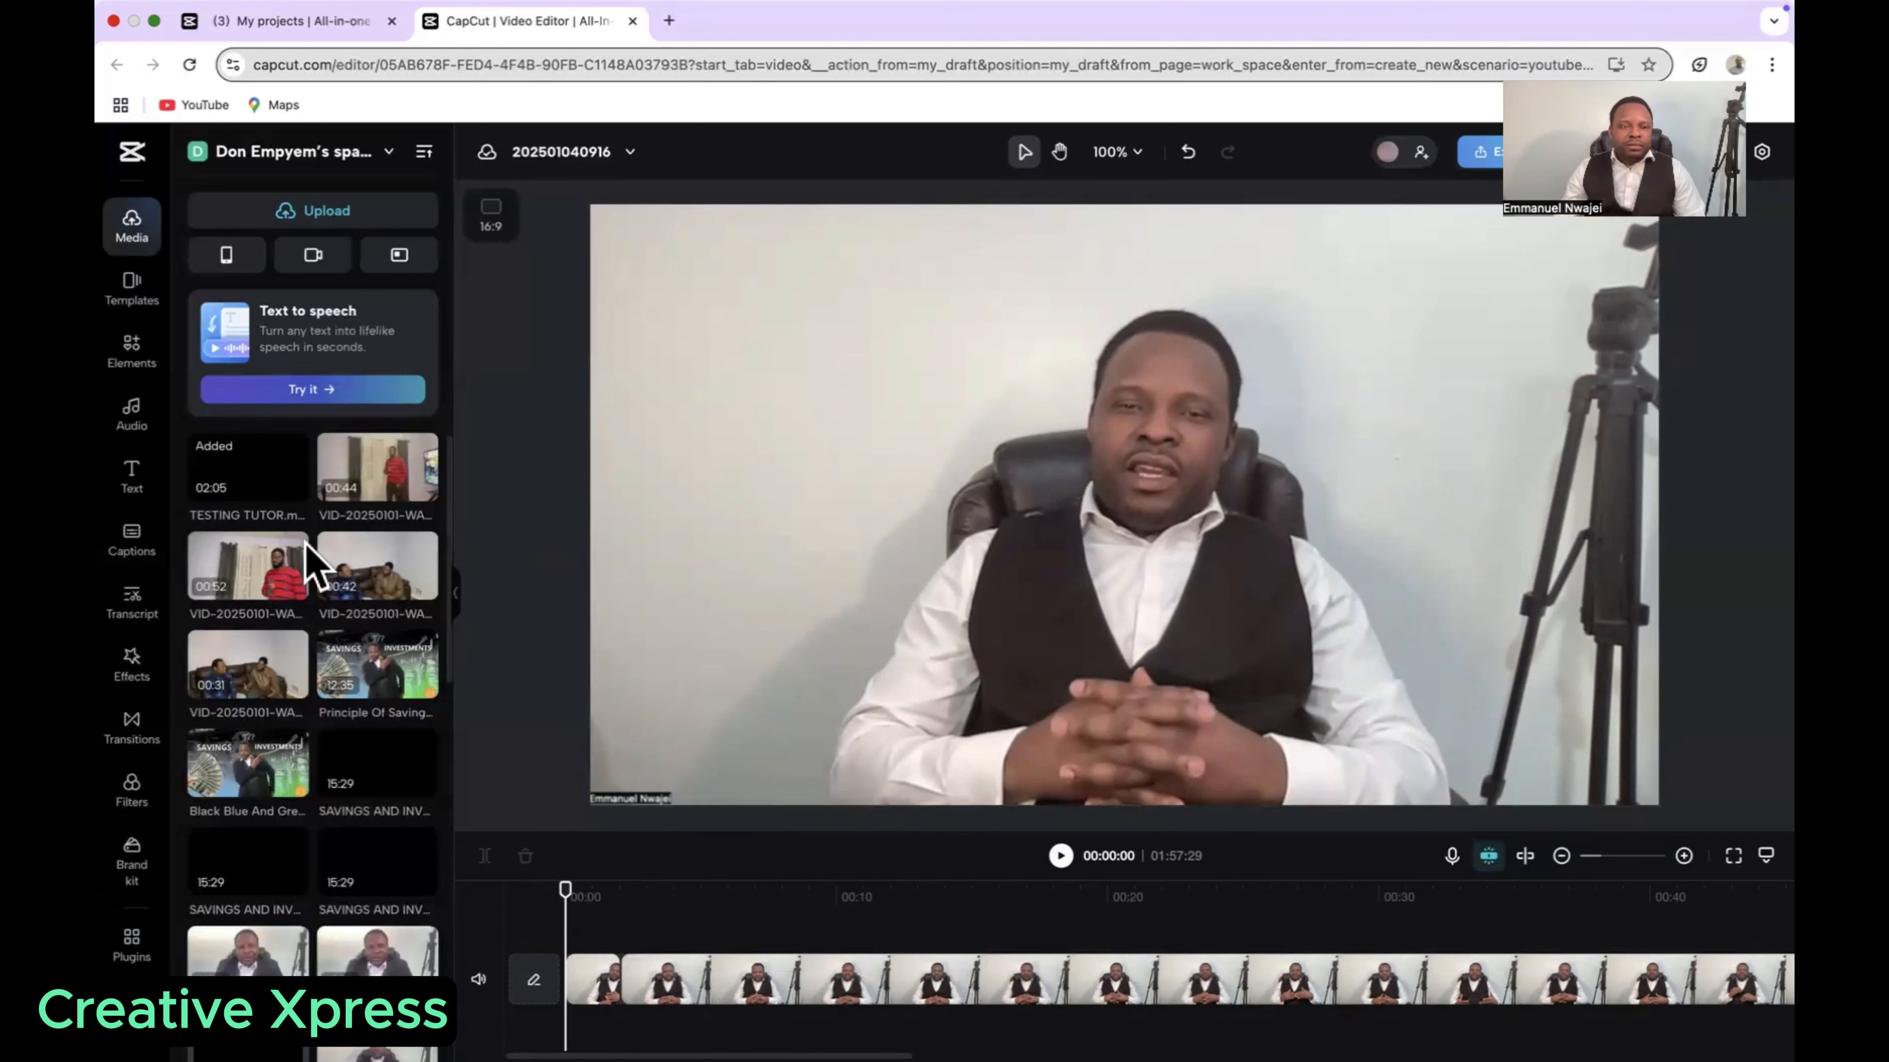
# Step: Add a heading at the start of the video that reads "Creative Xpress"
pyautogui.click(135, 483)
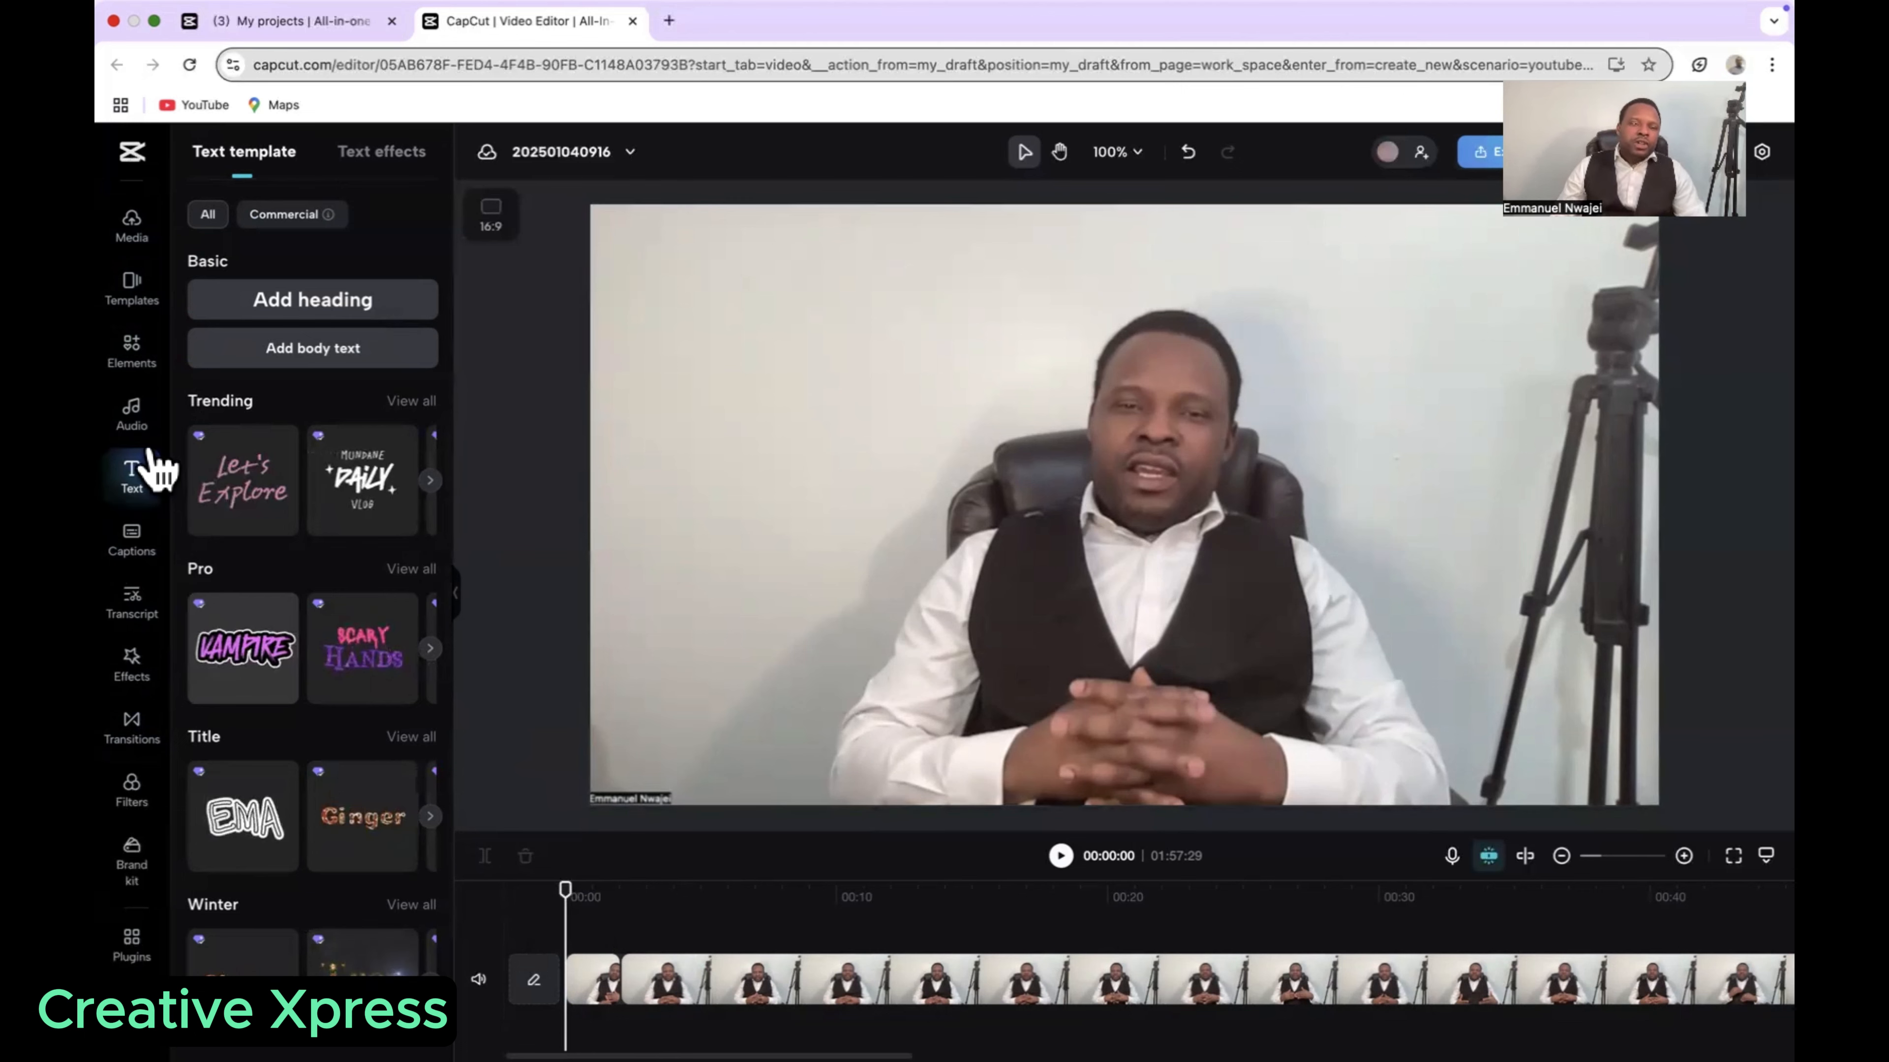
pyautogui.click(135, 476)
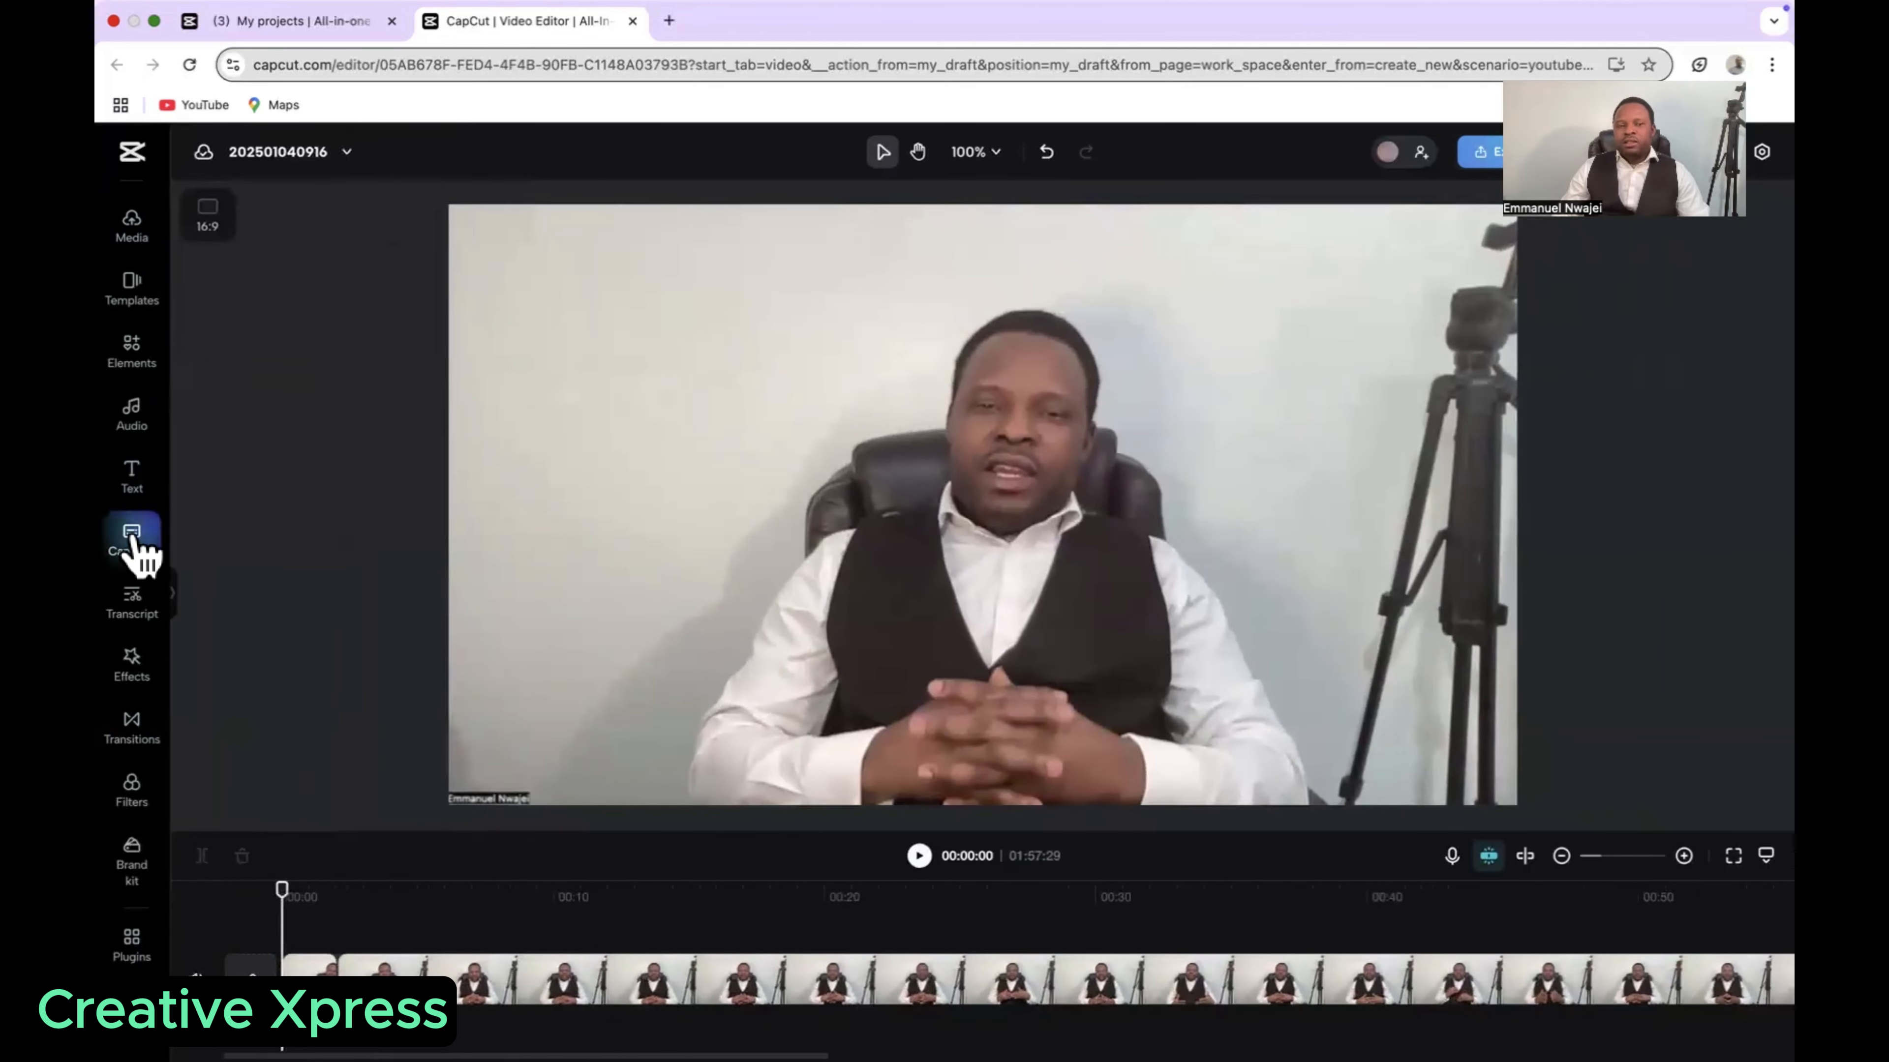
pyautogui.click(133, 480)
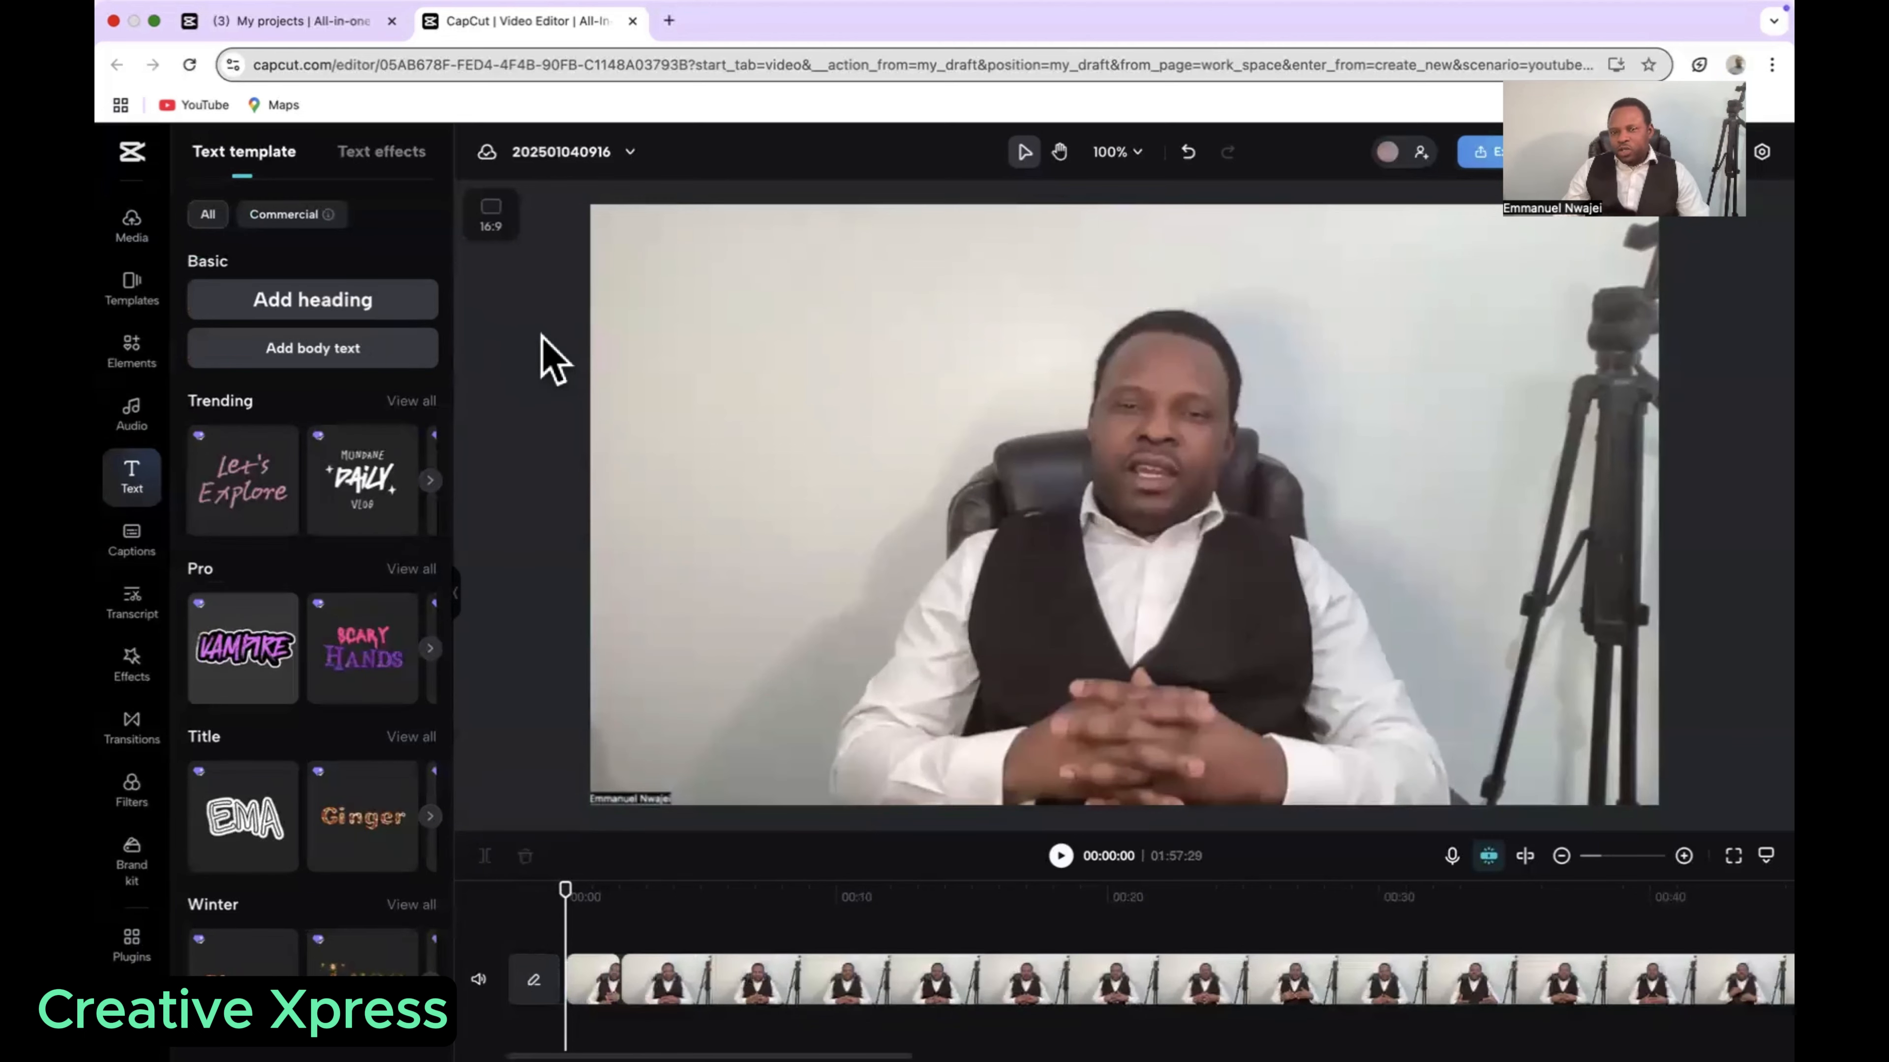
pyautogui.click(316, 300)
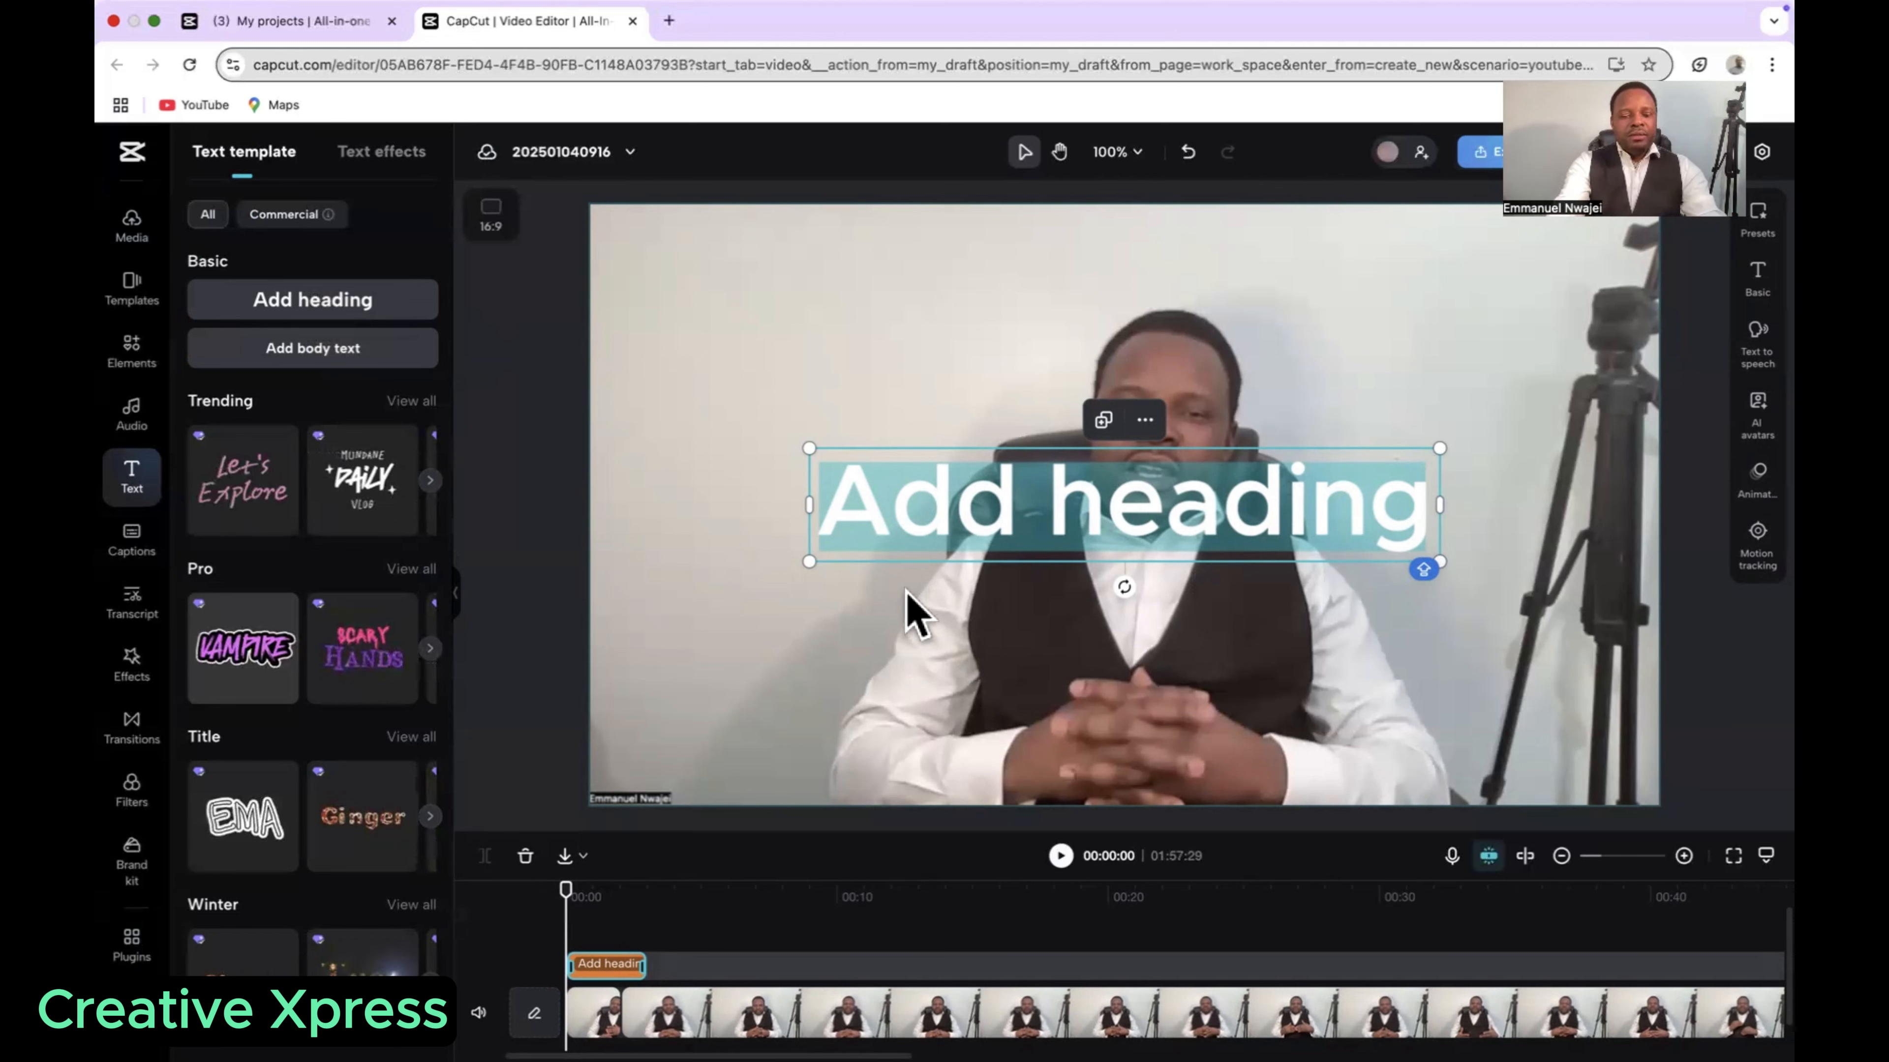
pyautogui.write('C')
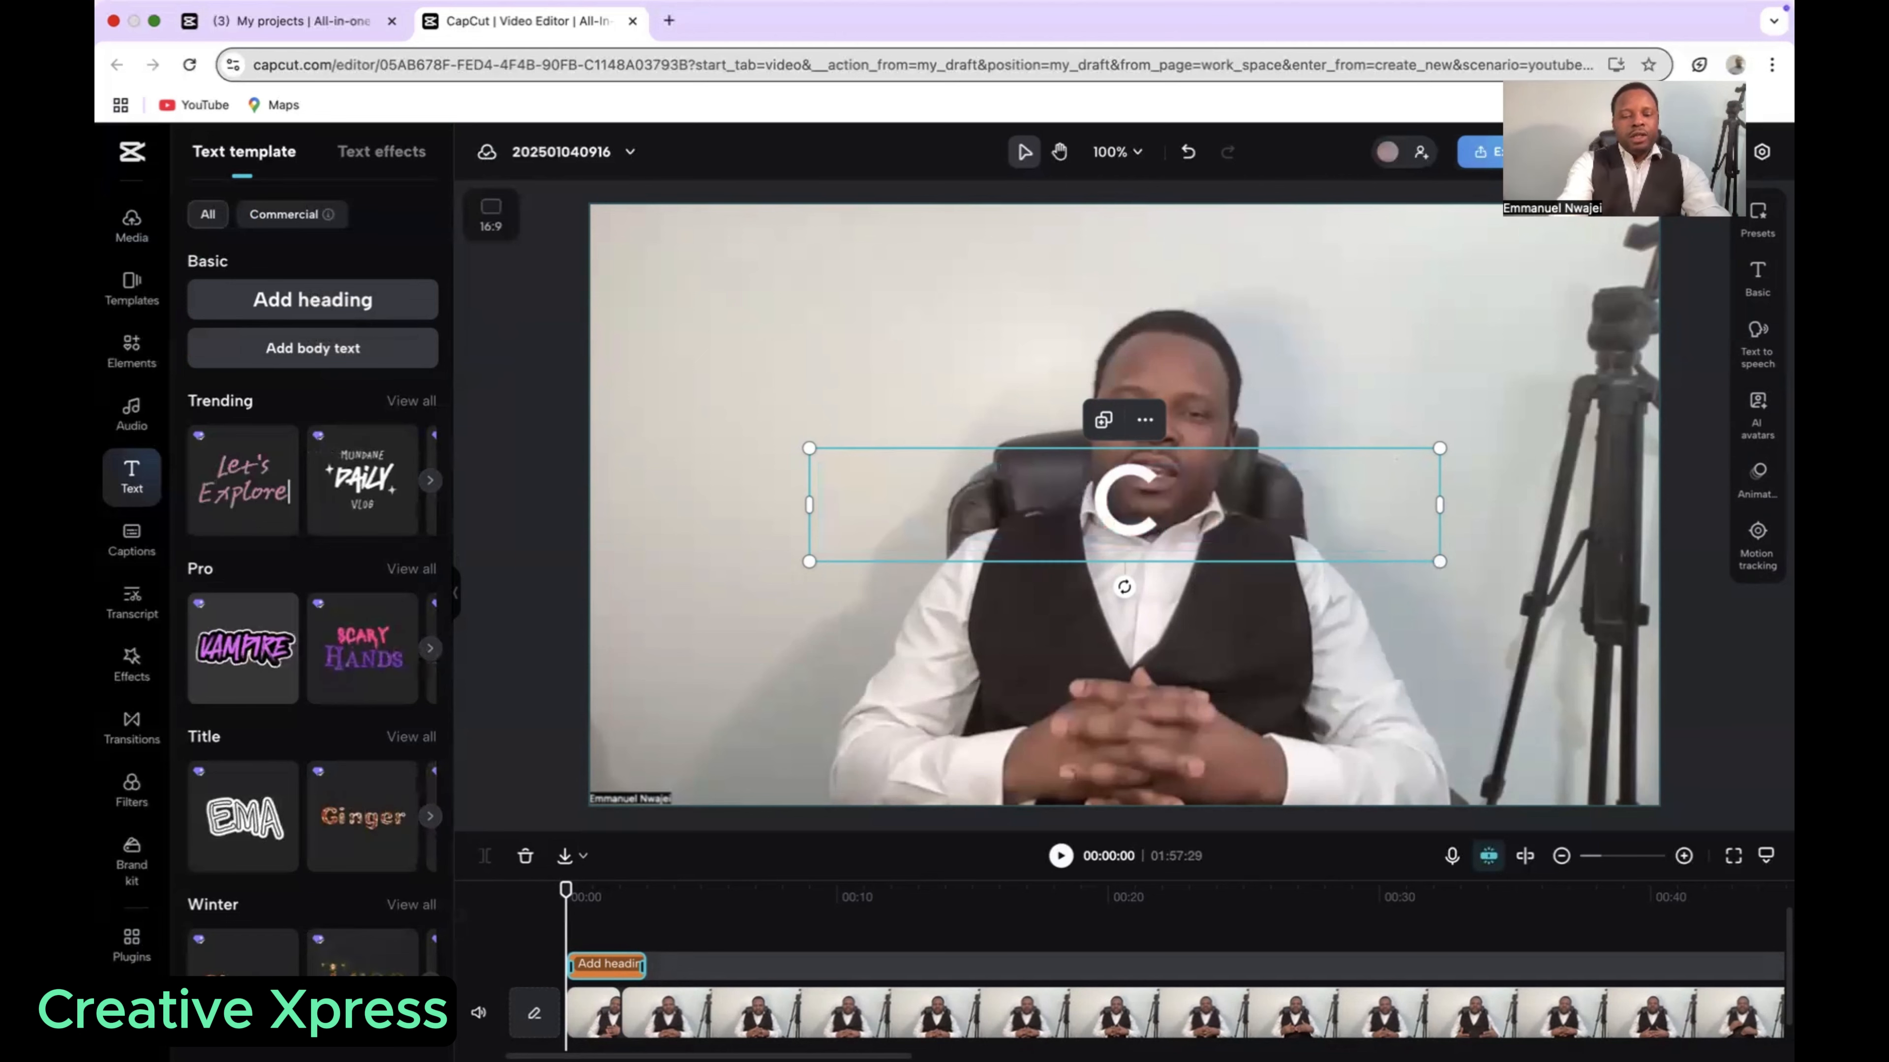
pyautogui.write('REAT')
pyautogui.press('BackSpace')
pyautogui.press('BackSpace')
pyautogui.press('BackSpace')
pyautogui.press('BackSpace')
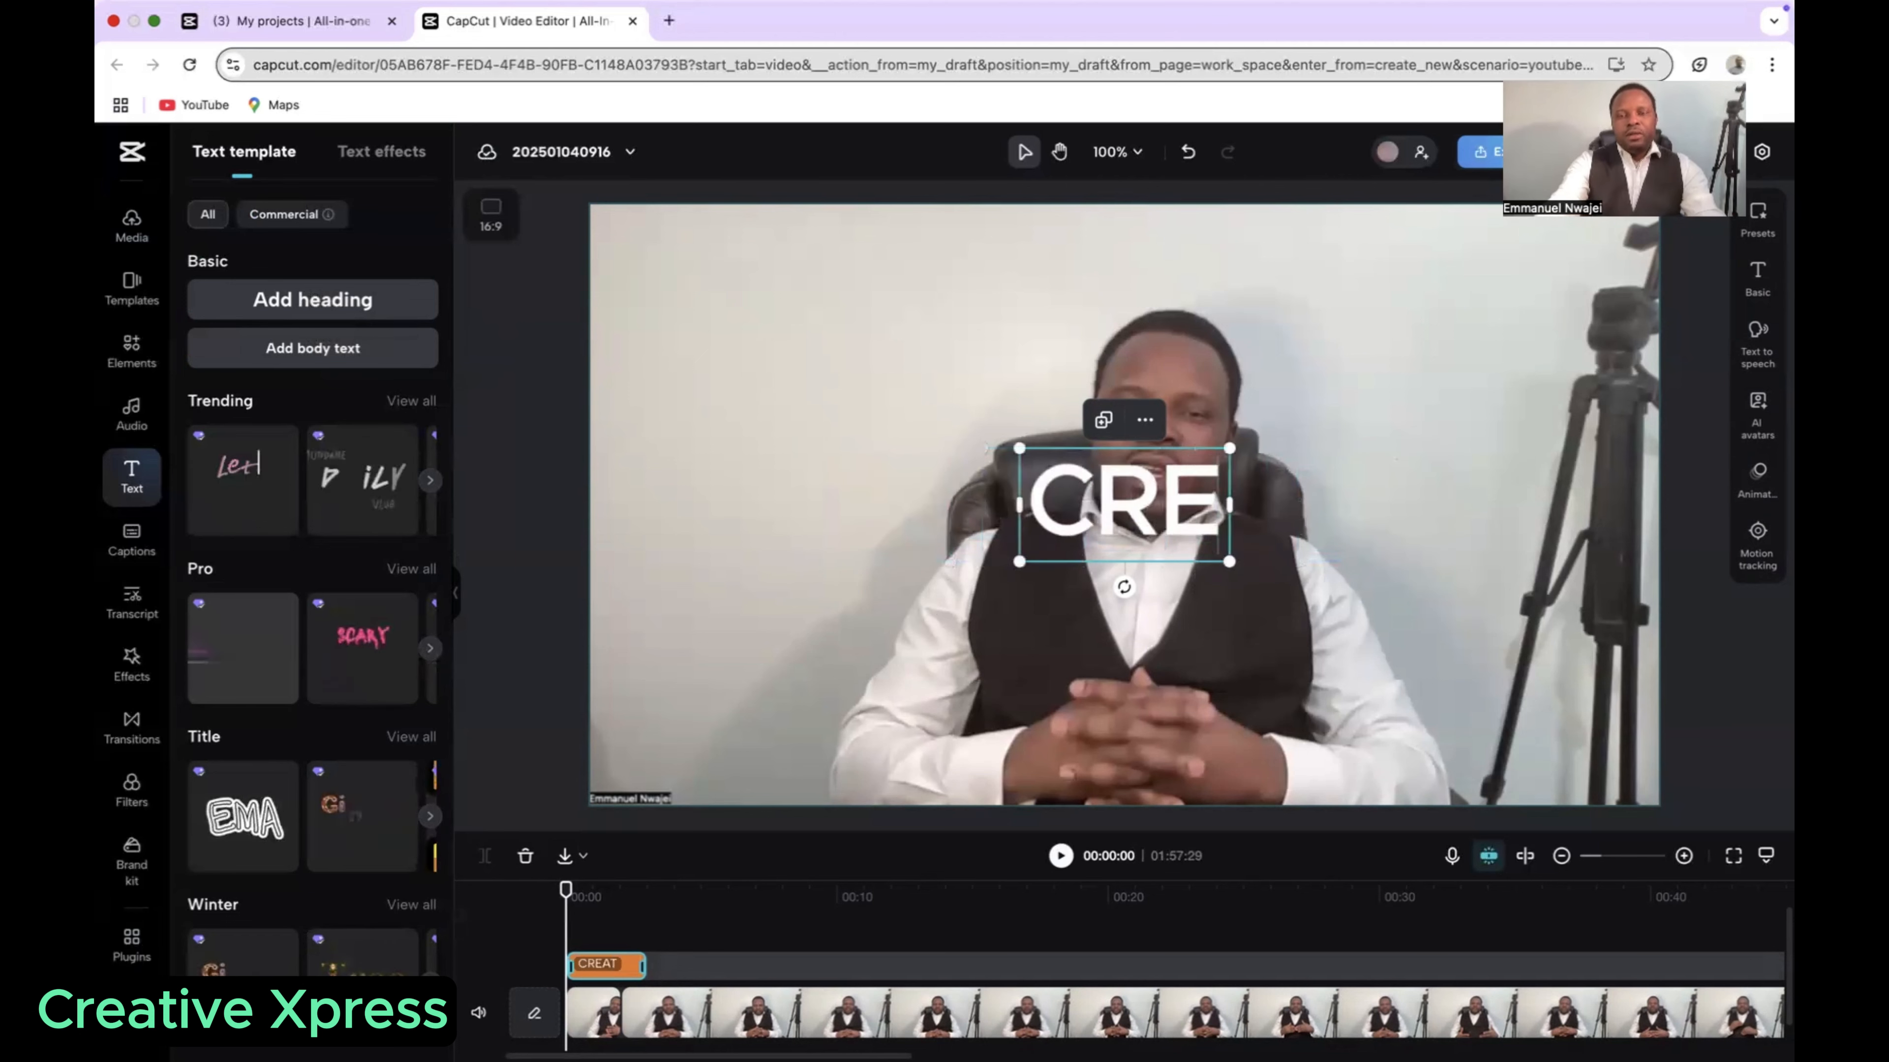
pyautogui.write('r')
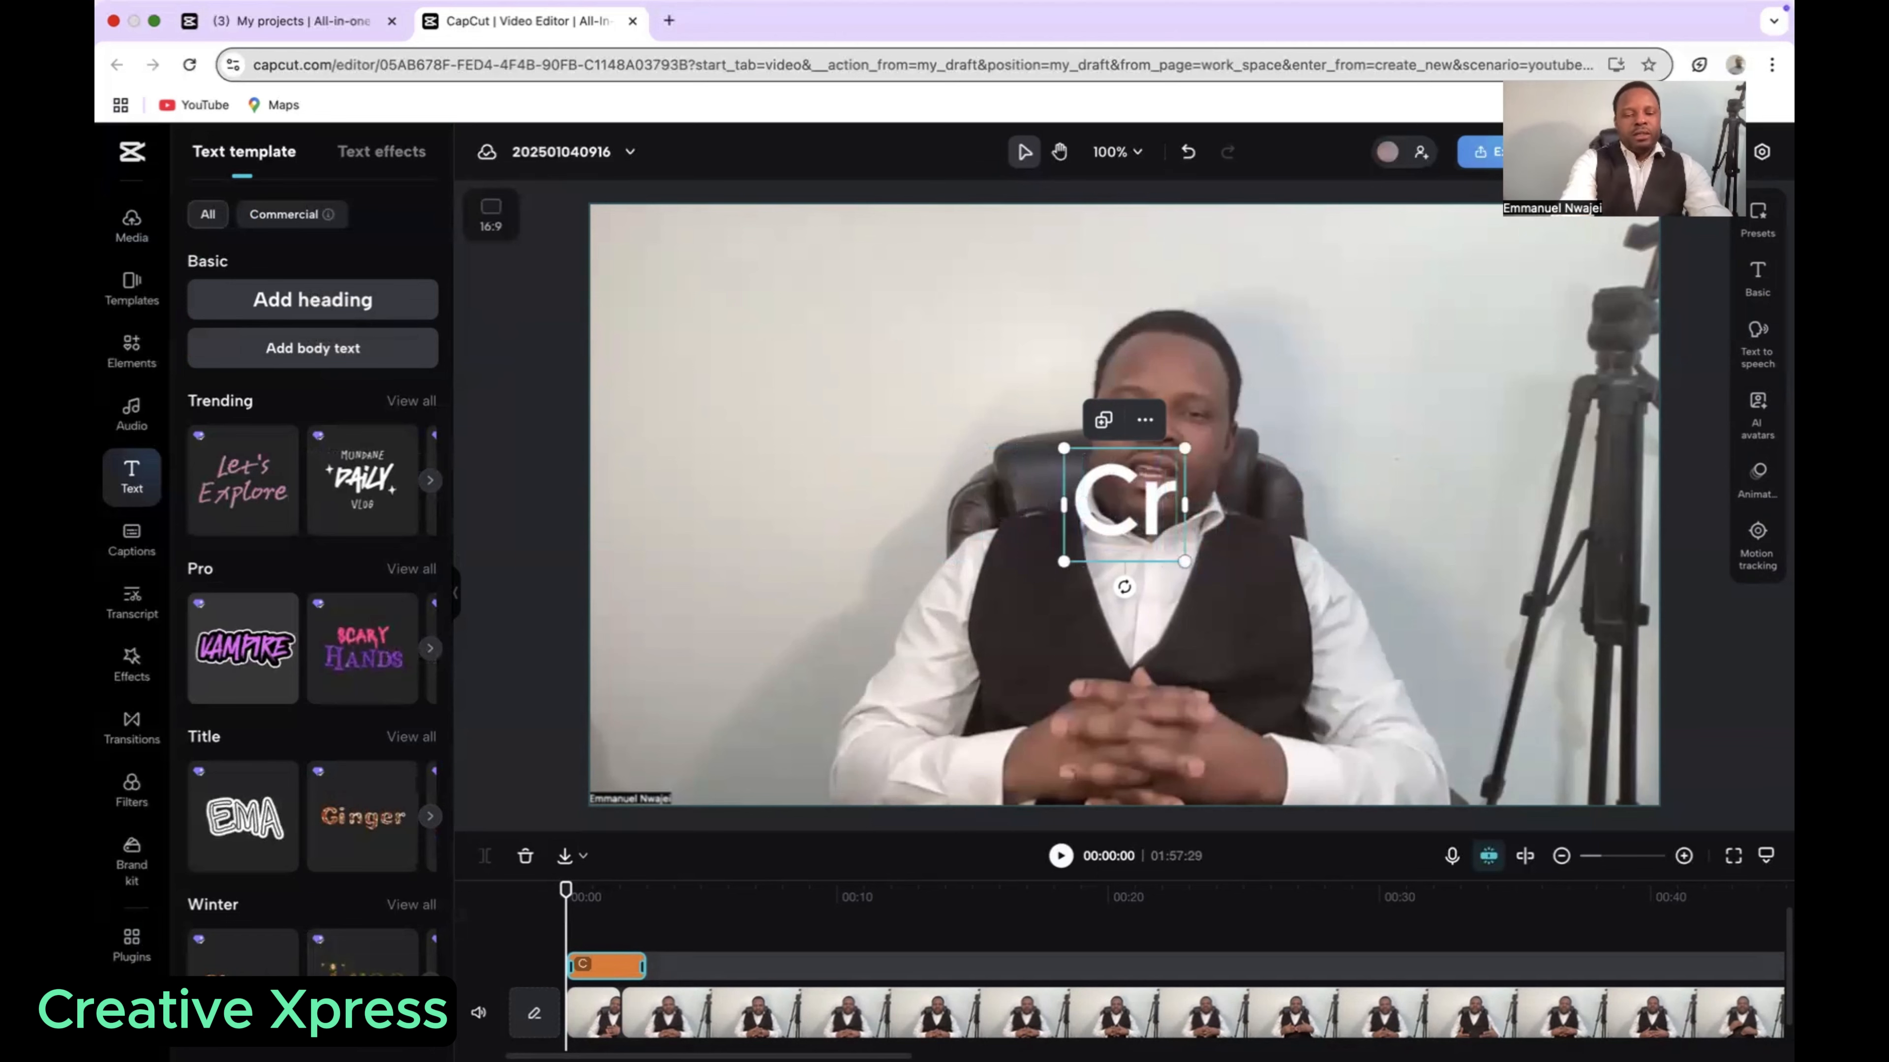
pyautogui.write('eative')
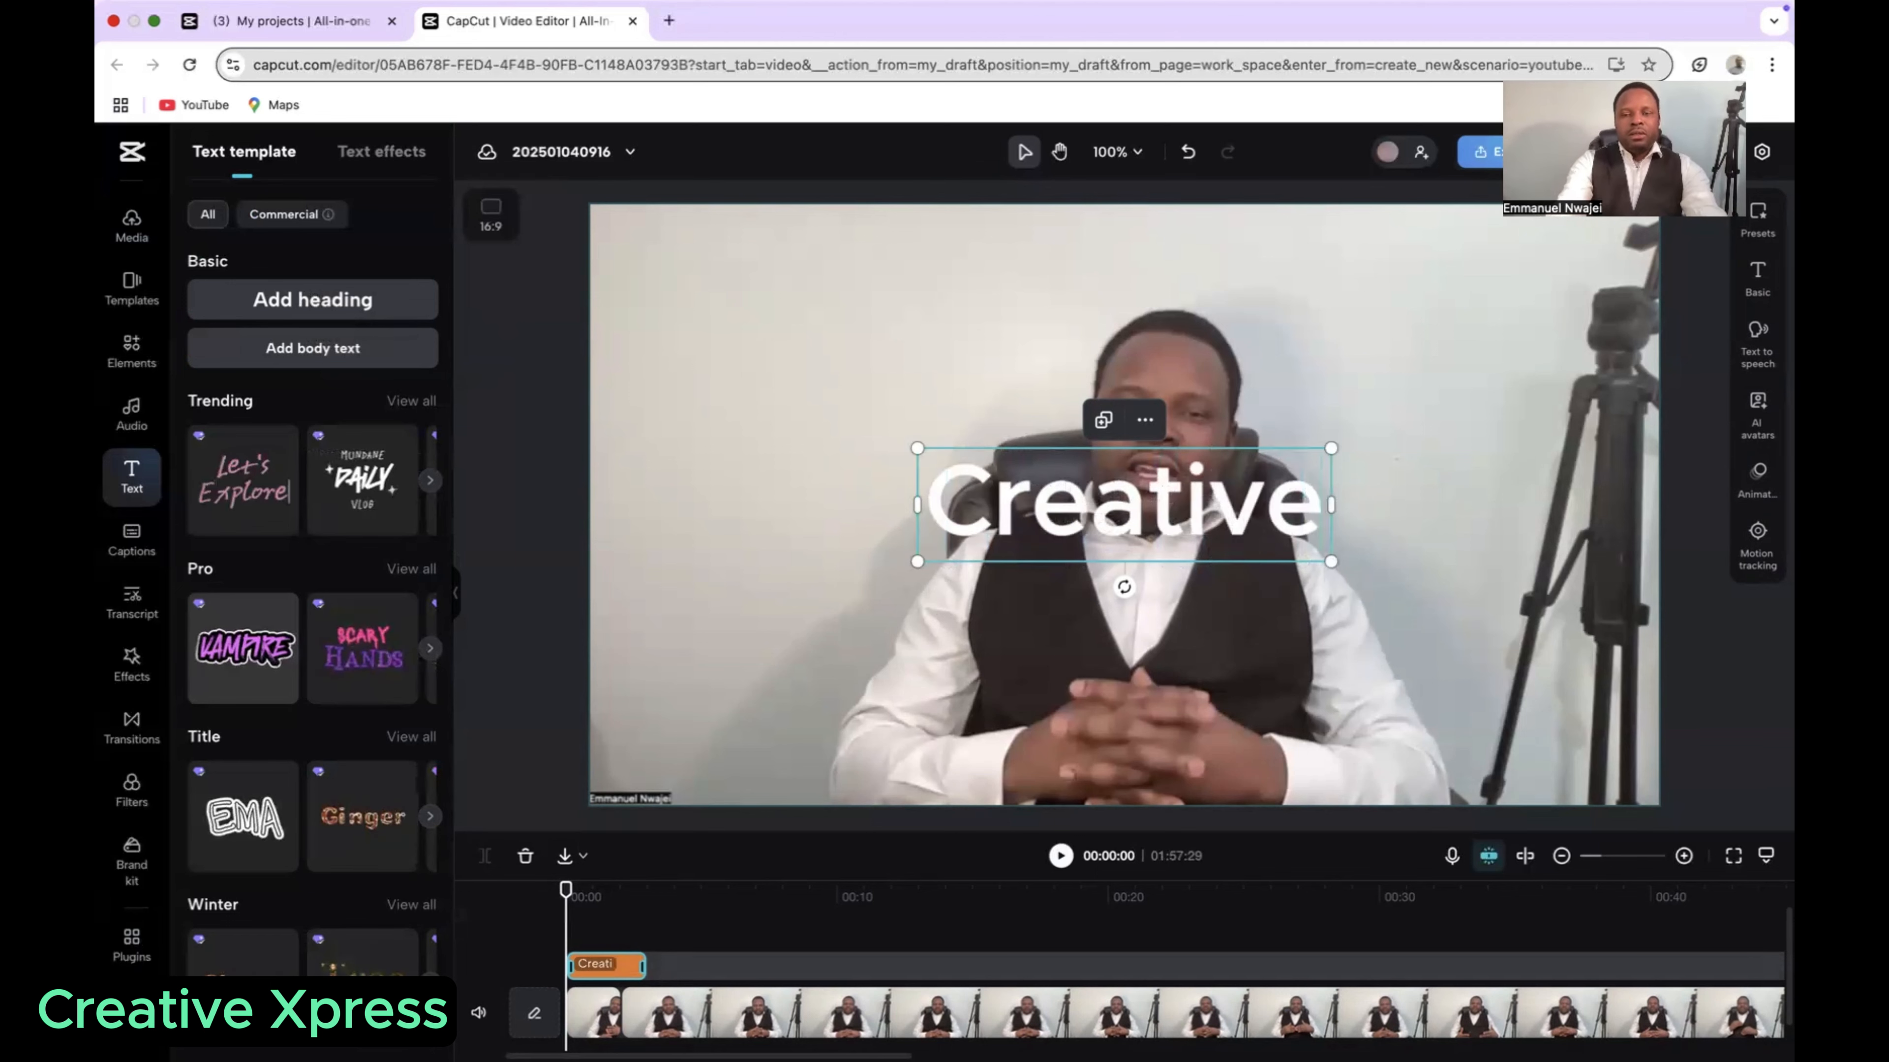
pyautogui.write(' Xpress')
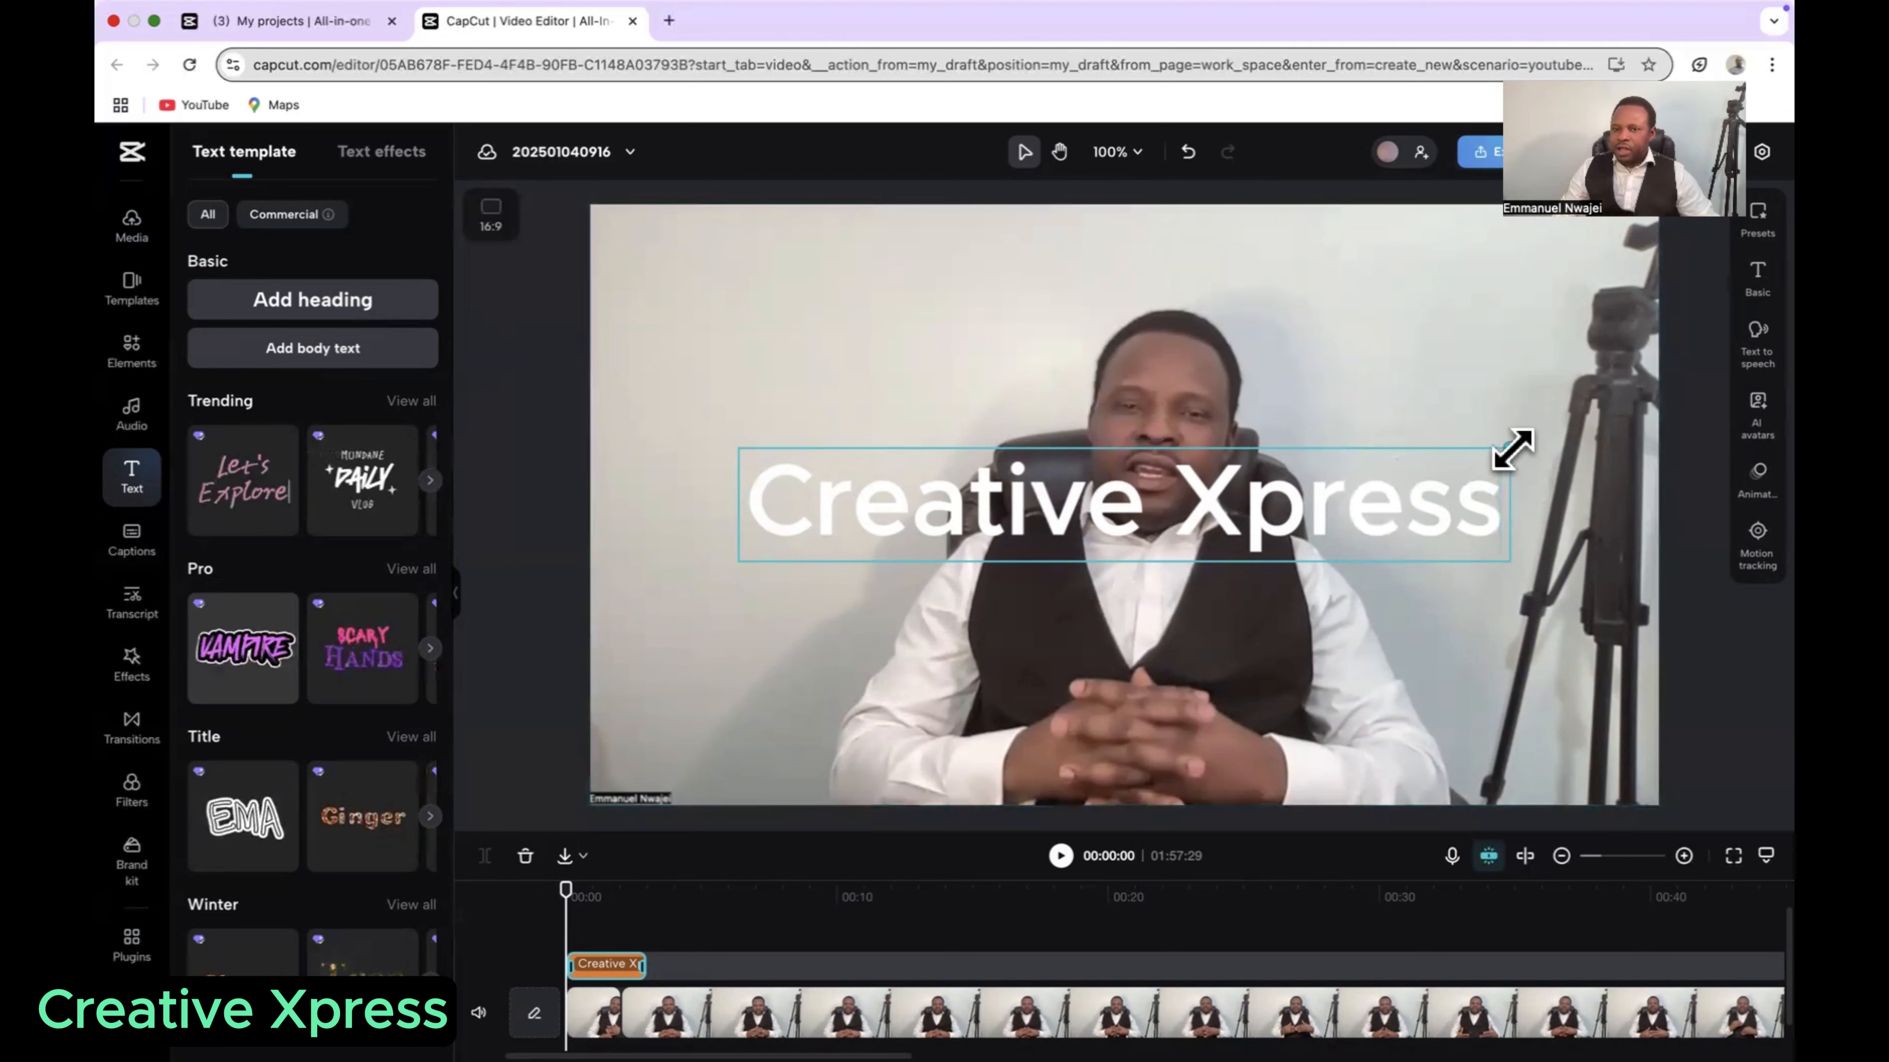
# Step: Shrink the Creative Xpress heading to under a third of its width and place it over the name label in the video's lower-left corner
pyautogui.moveTo(1512, 449); pyautogui.dragTo(971, 537)
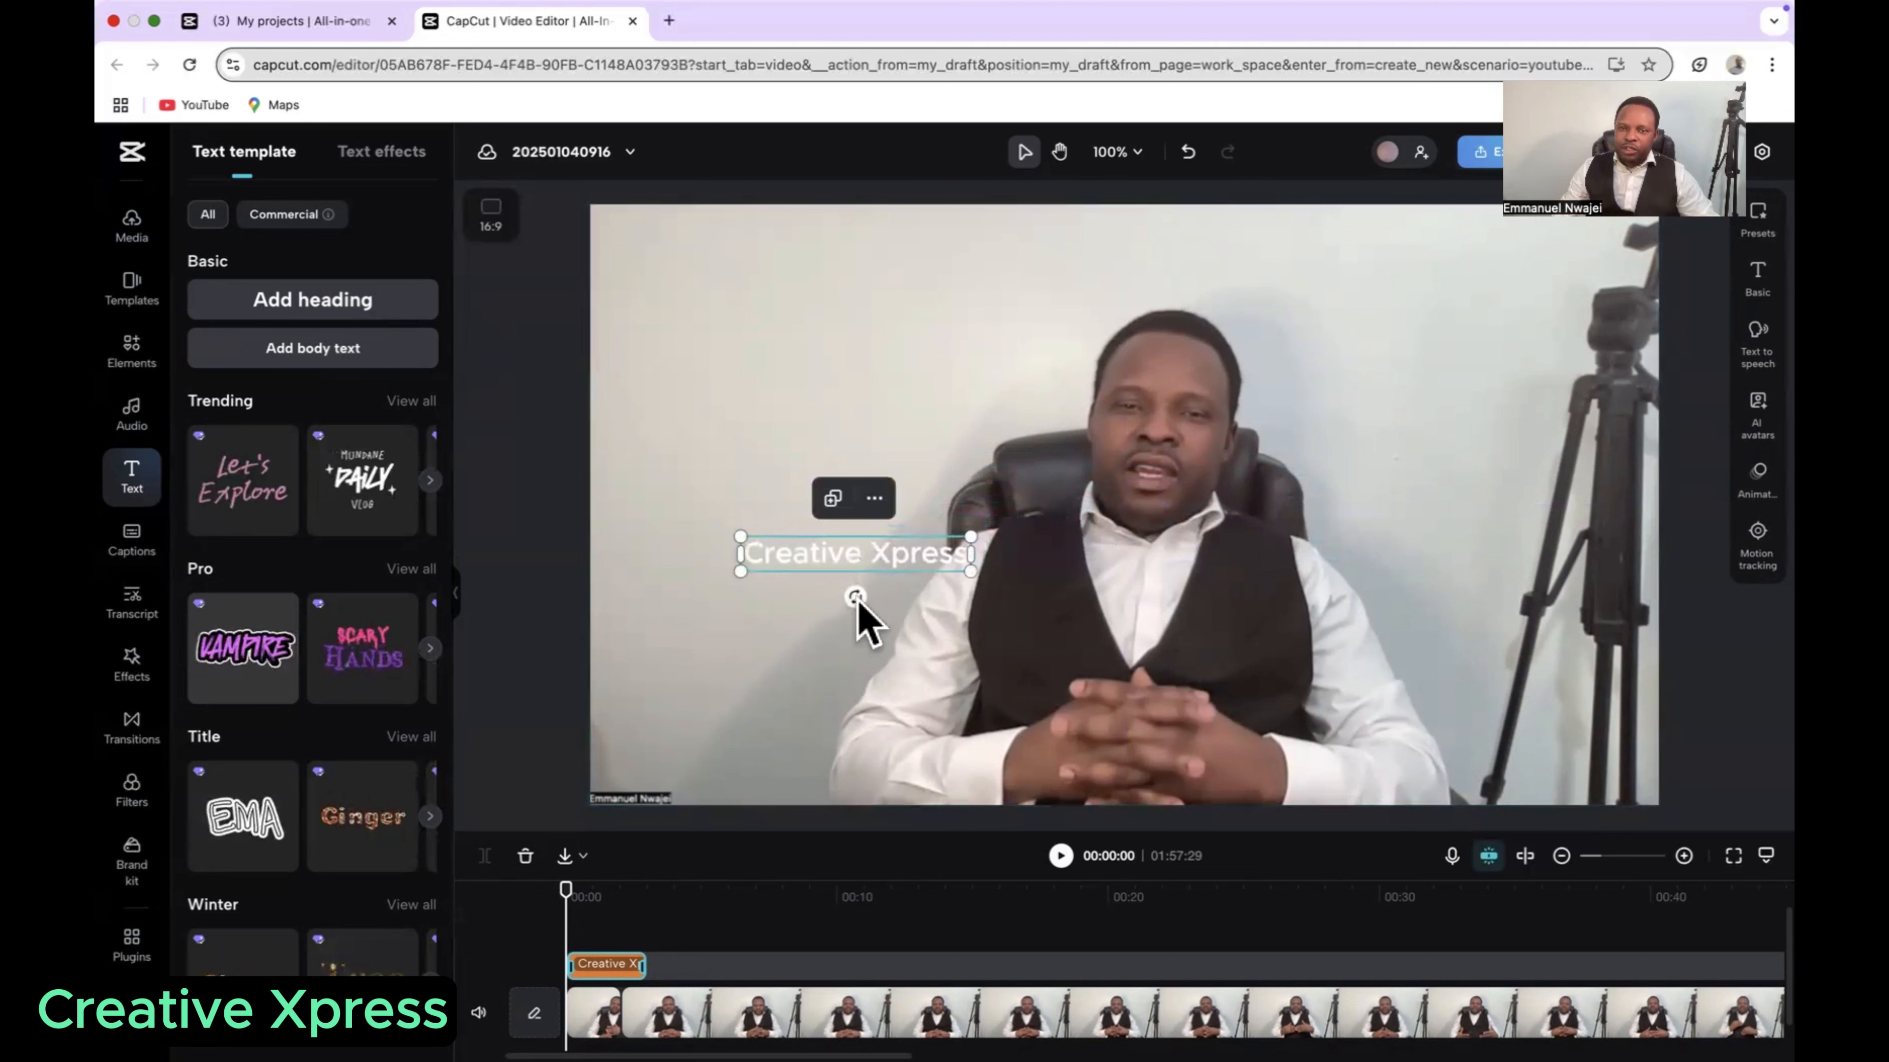
pyautogui.moveTo(833, 554); pyautogui.dragTo(718, 787)
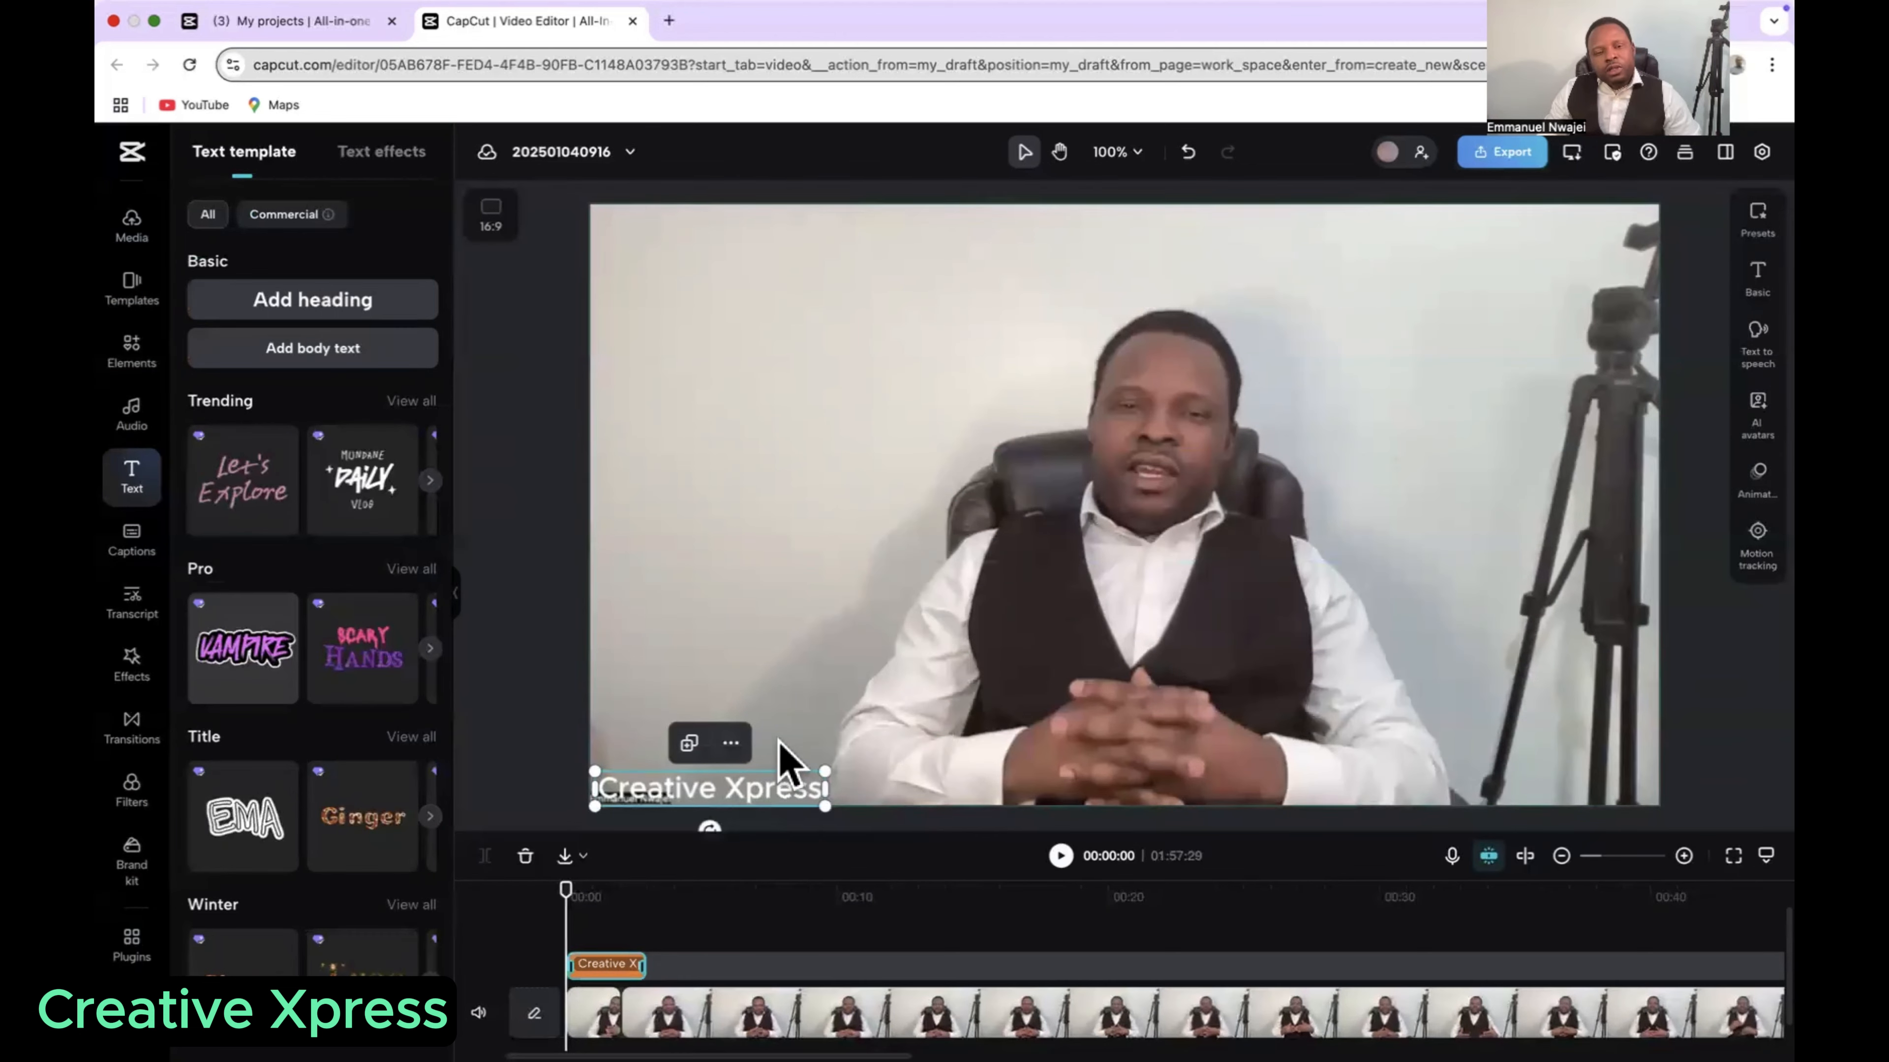
pyautogui.click(763, 510)
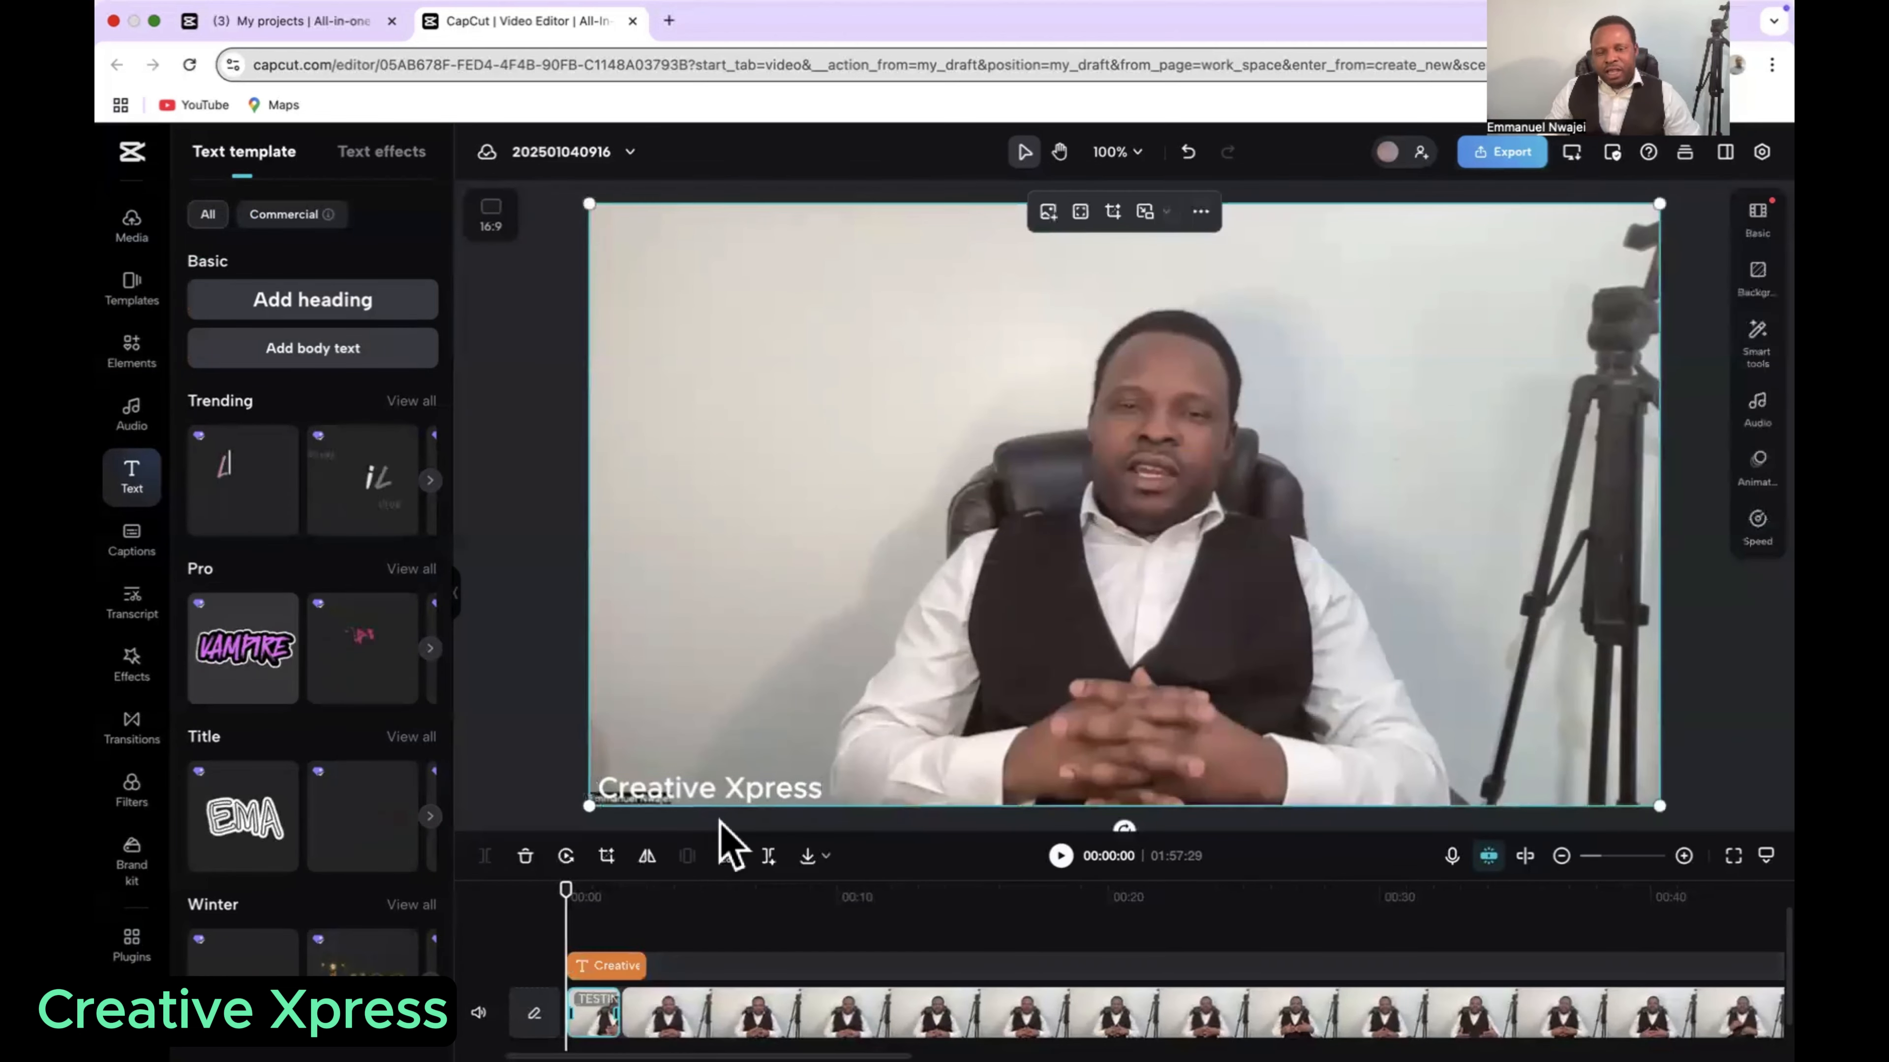
# Step: Try several text presets on the Creative Xpress heading and apply the one with green text on a black background
pyautogui.click(760, 794)
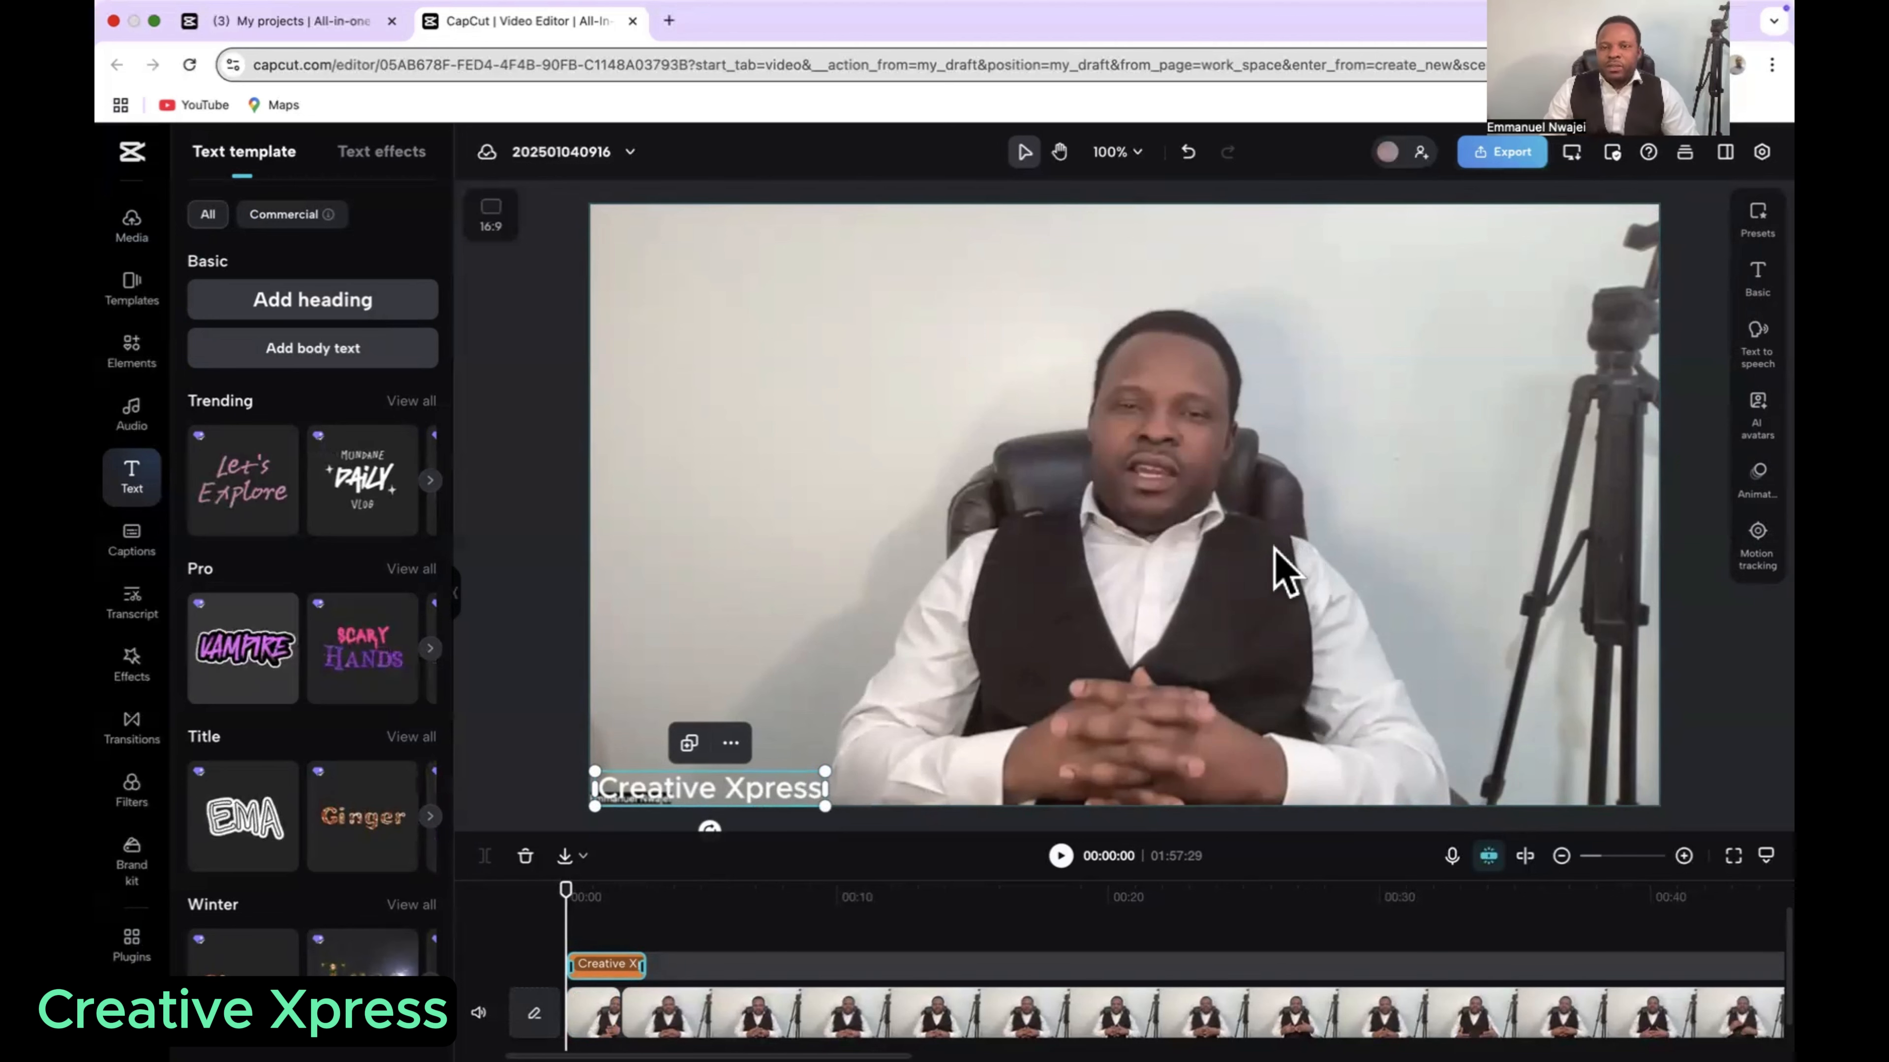
pyautogui.click(1739, 236)
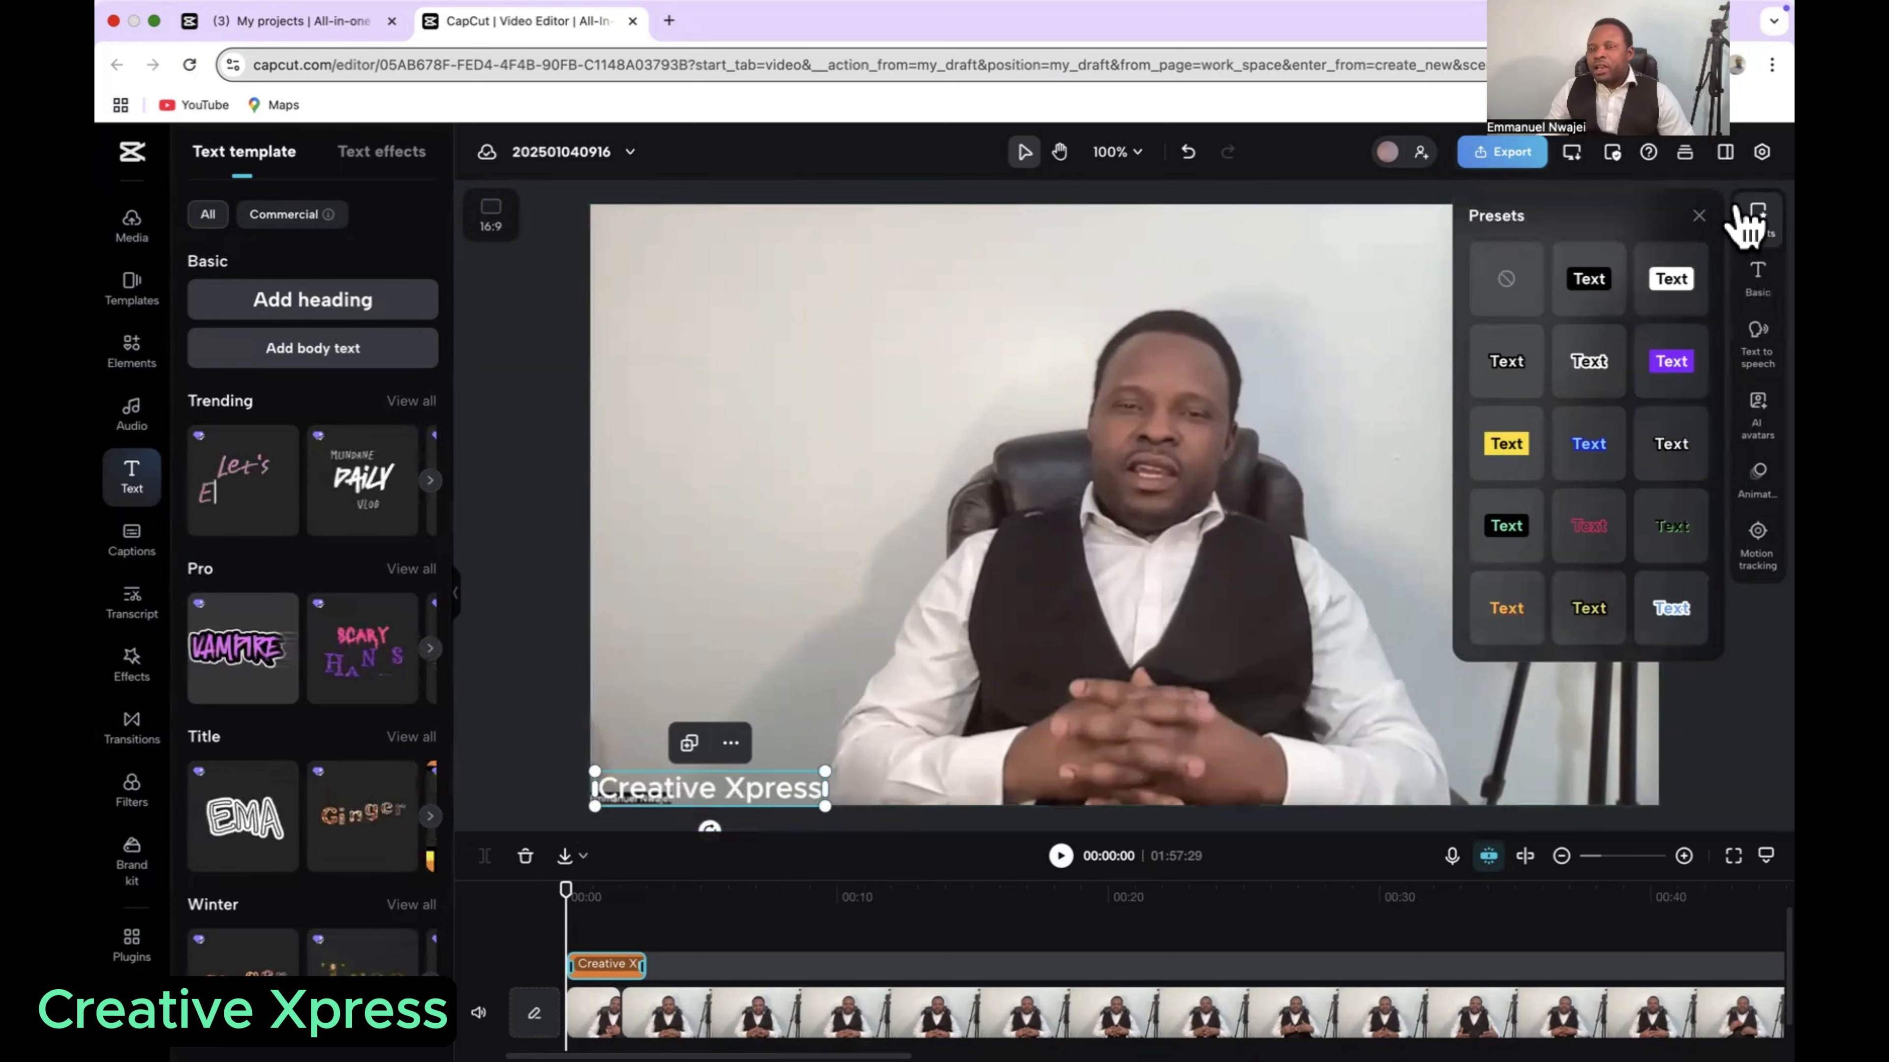
pyautogui.click(1678, 365)
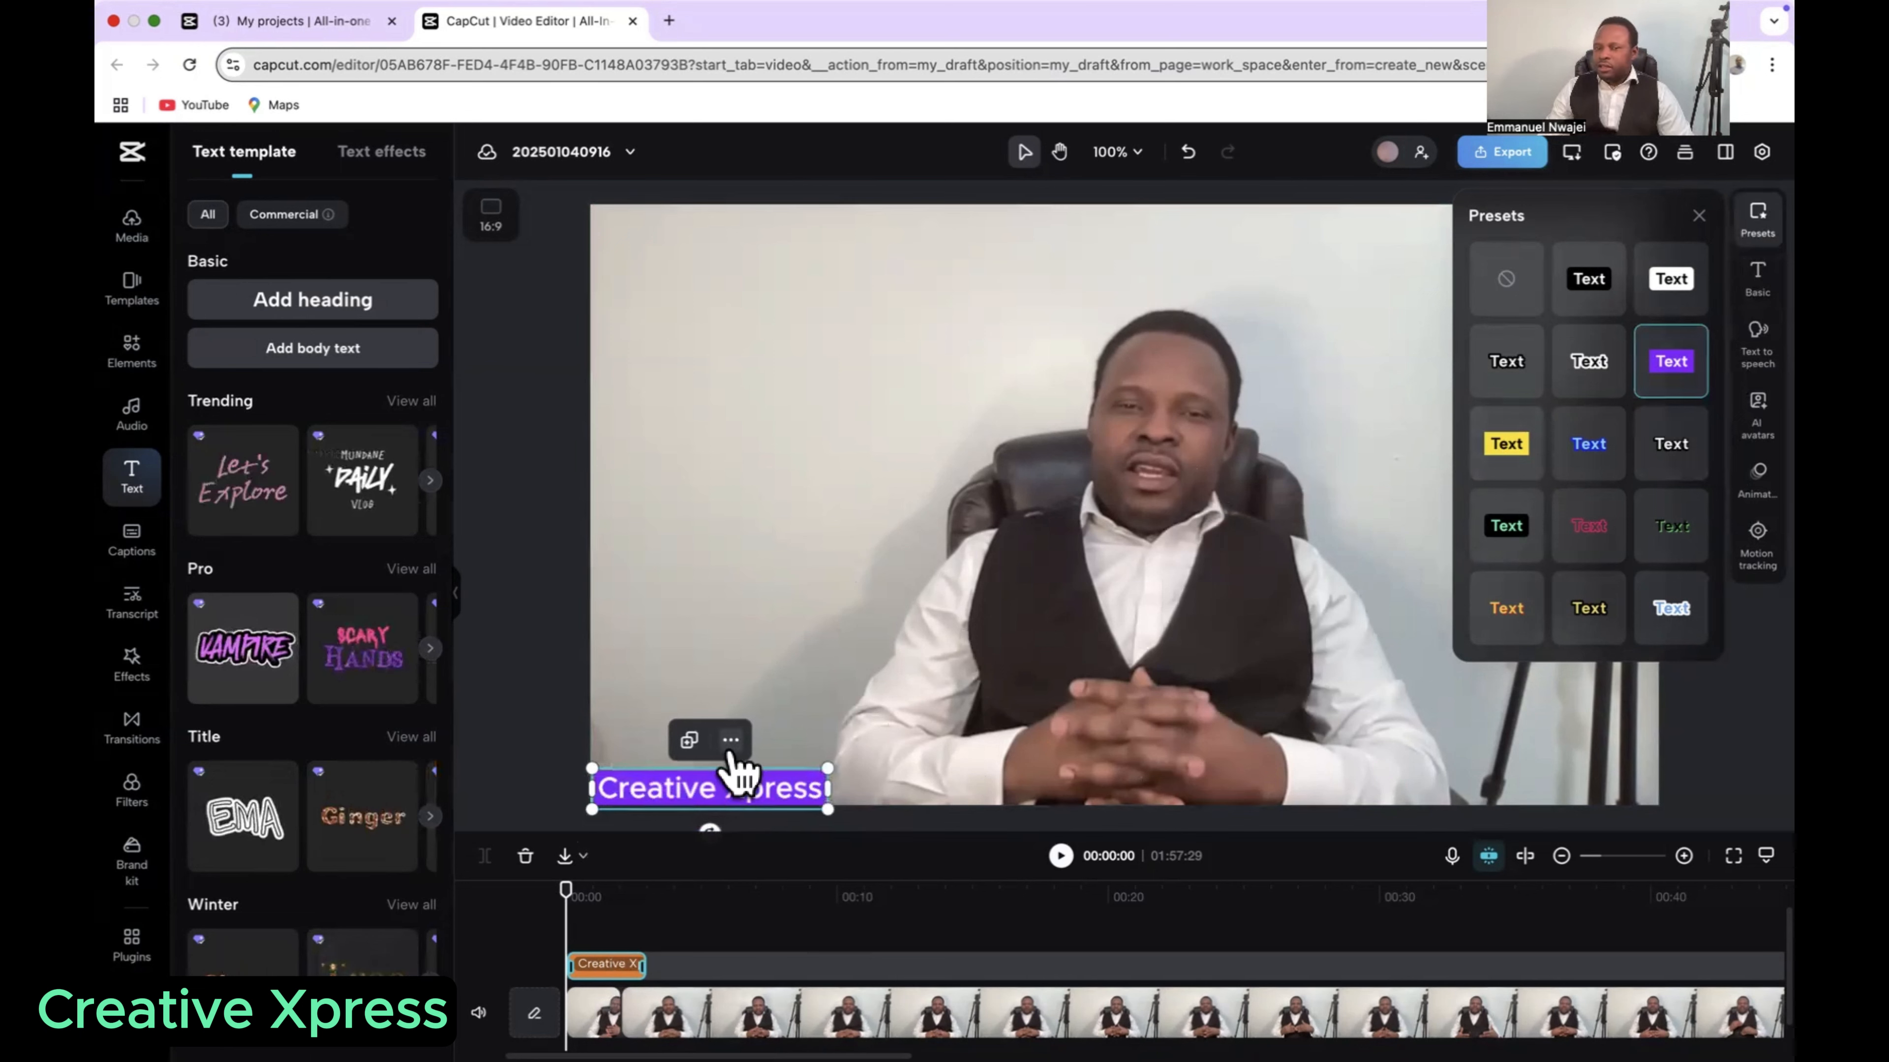
pyautogui.click(1591, 363)
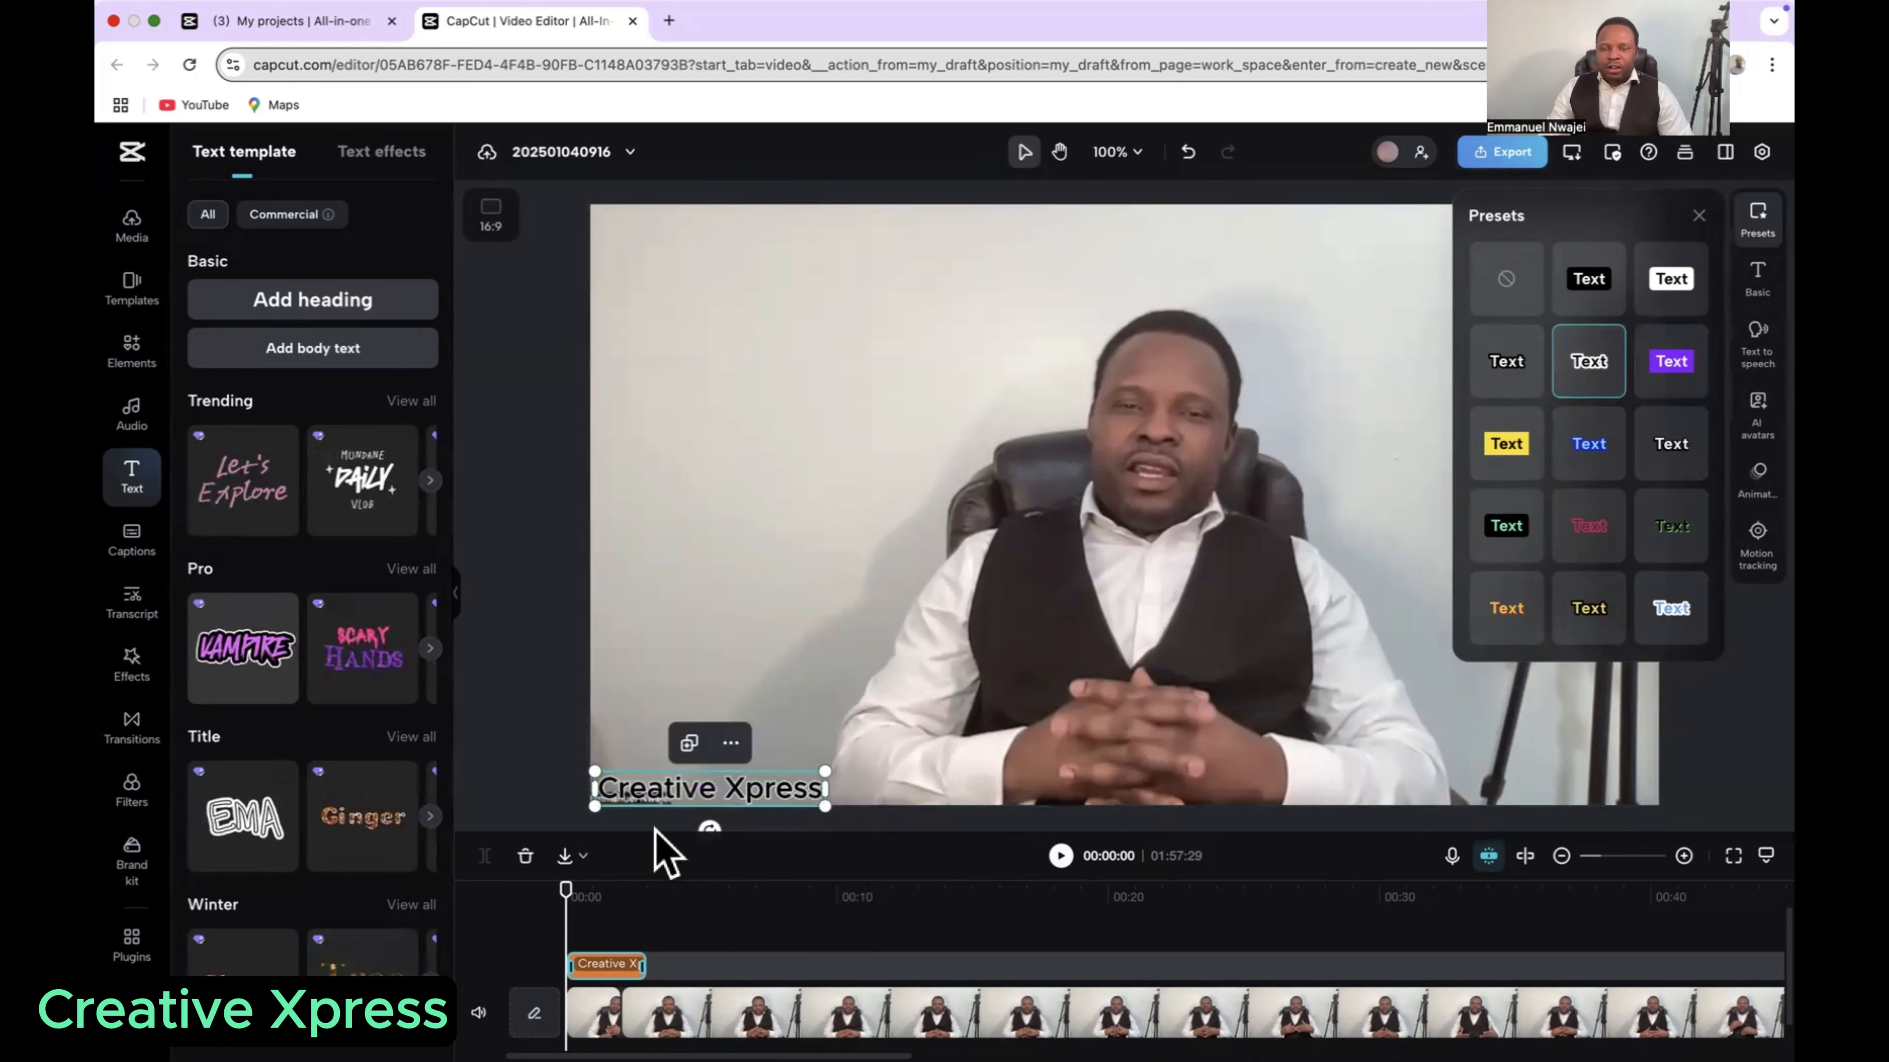
pyautogui.click(1493, 448)
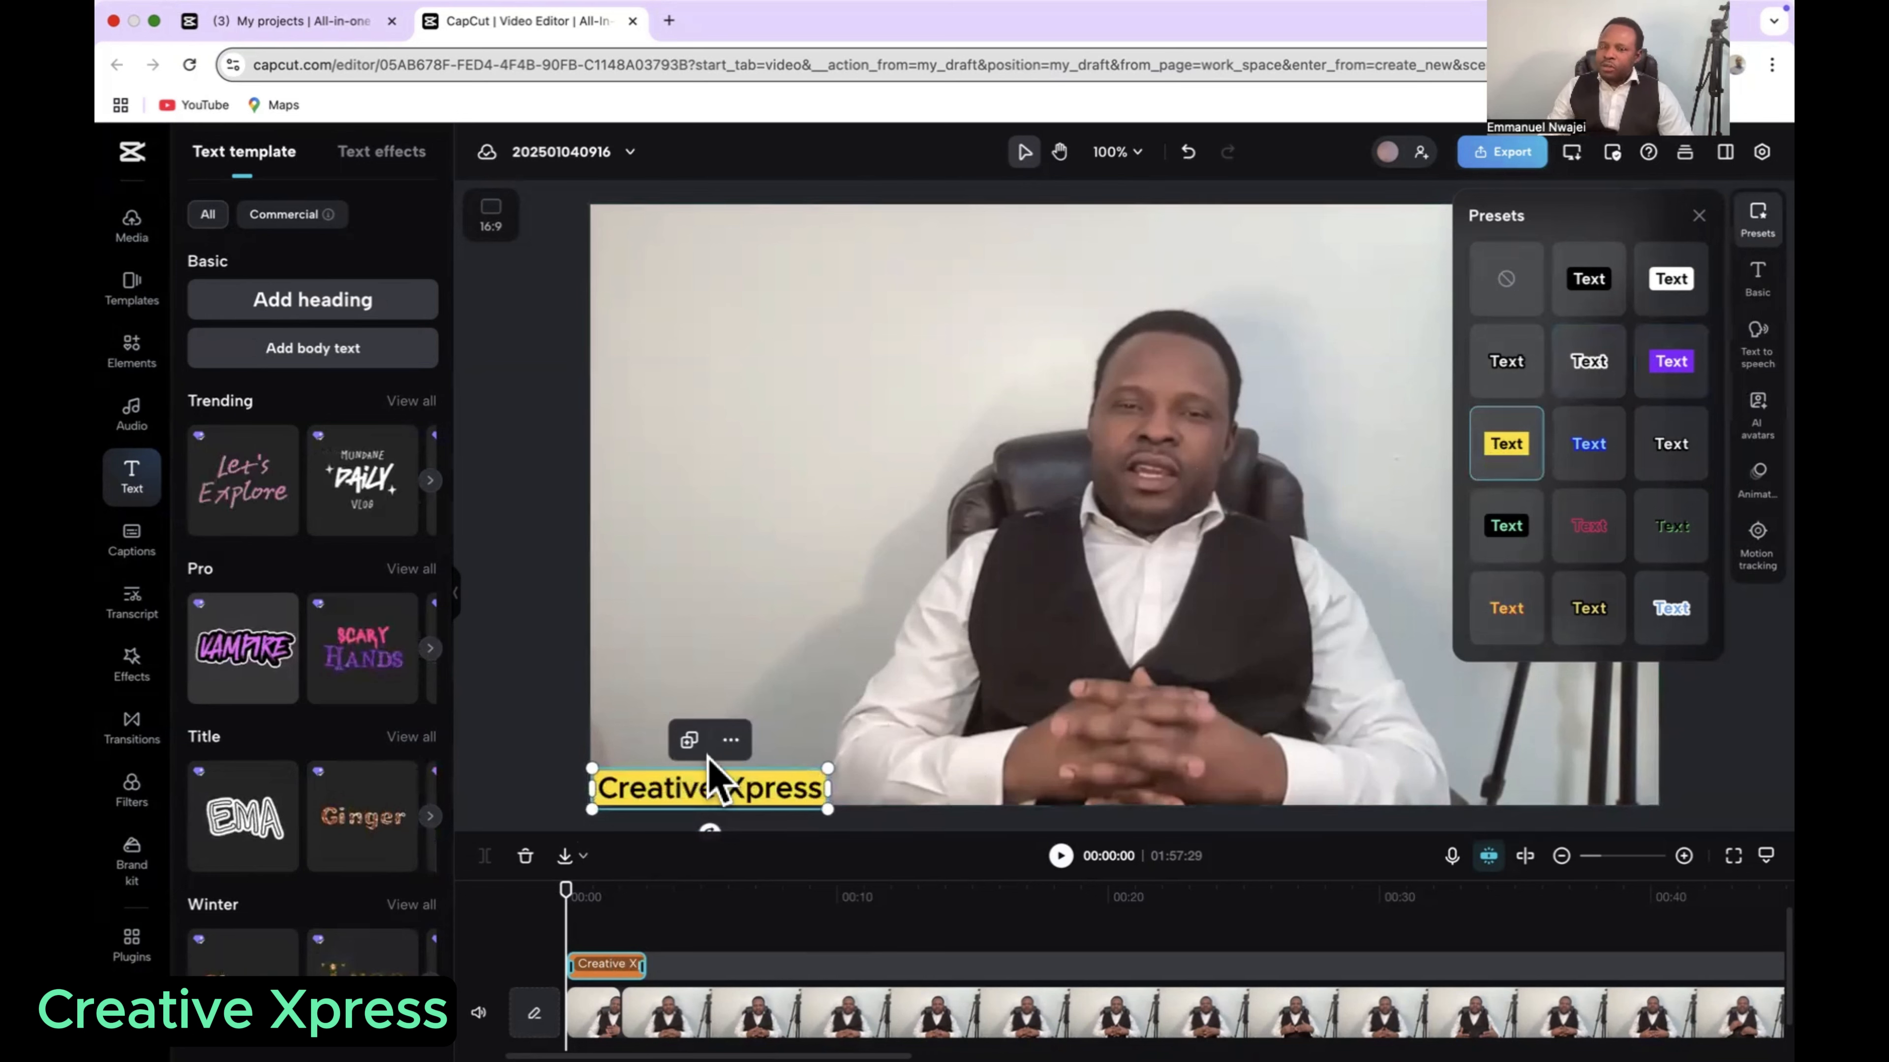
pyautogui.click(1576, 445)
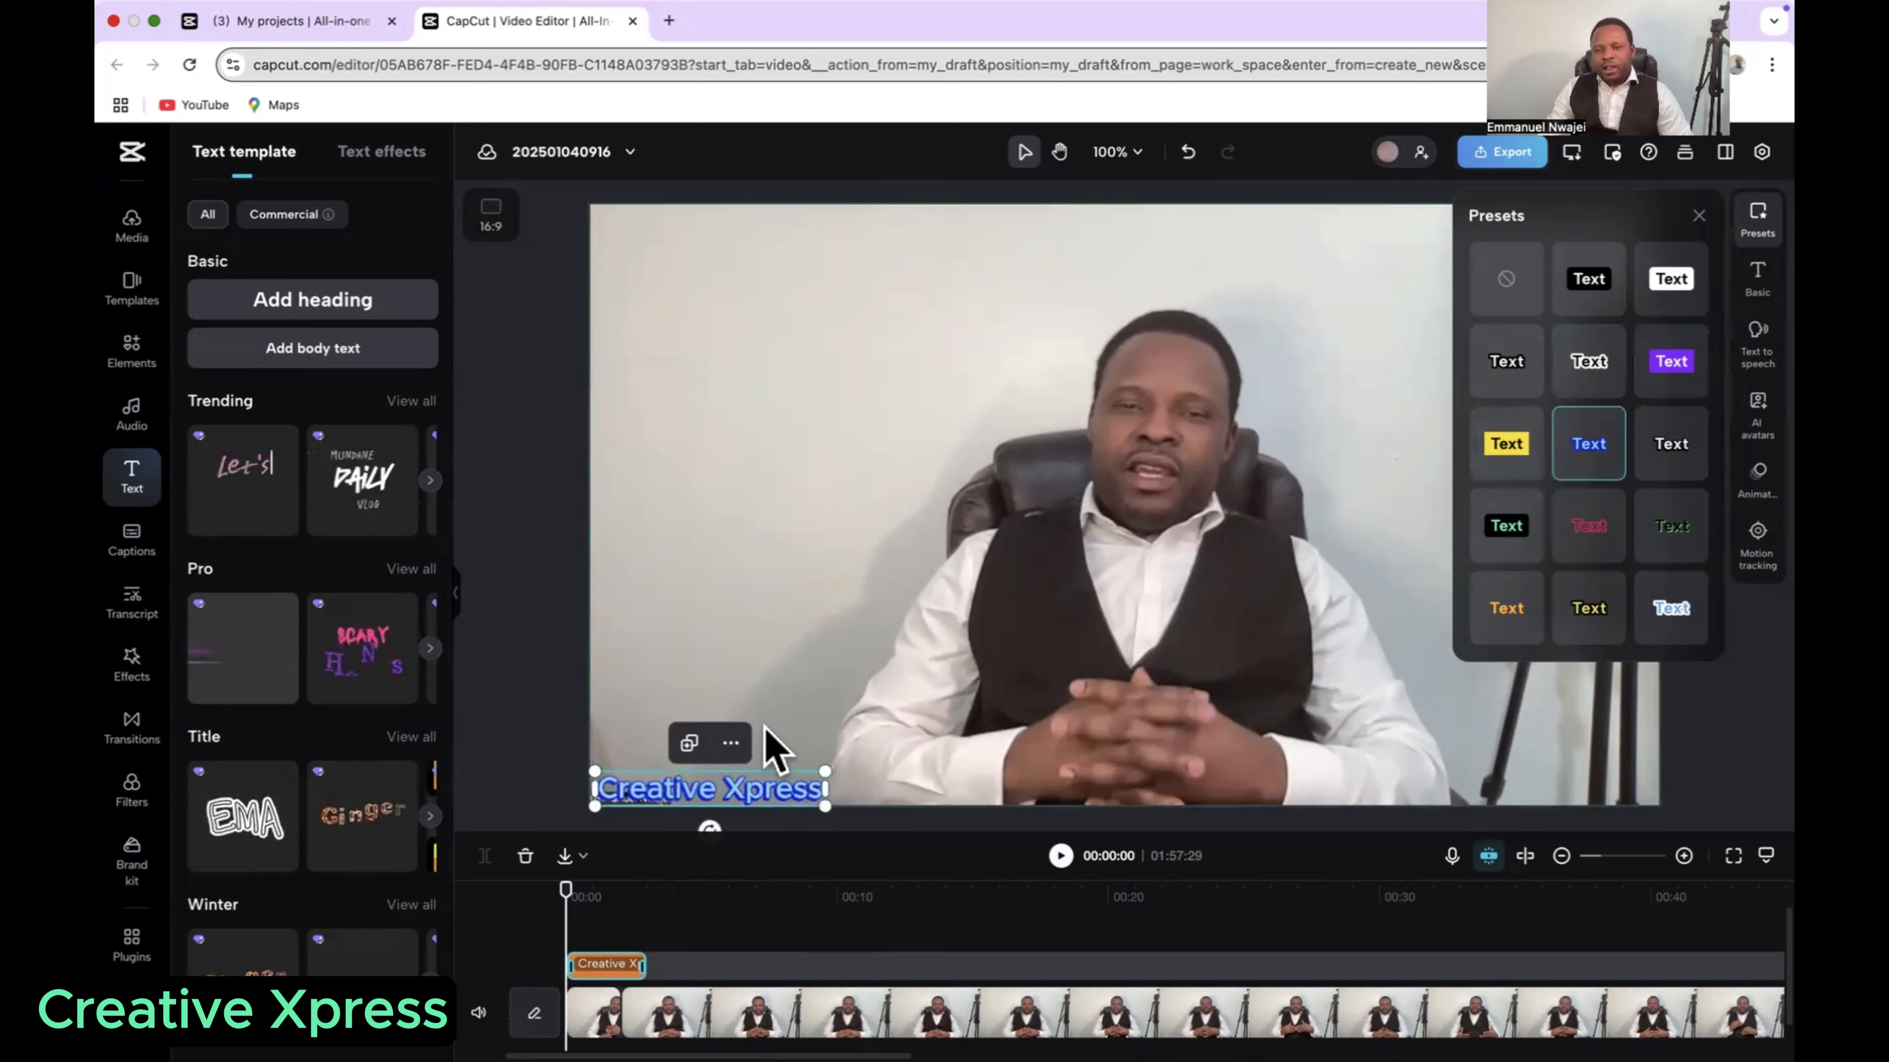
pyautogui.click(1667, 457)
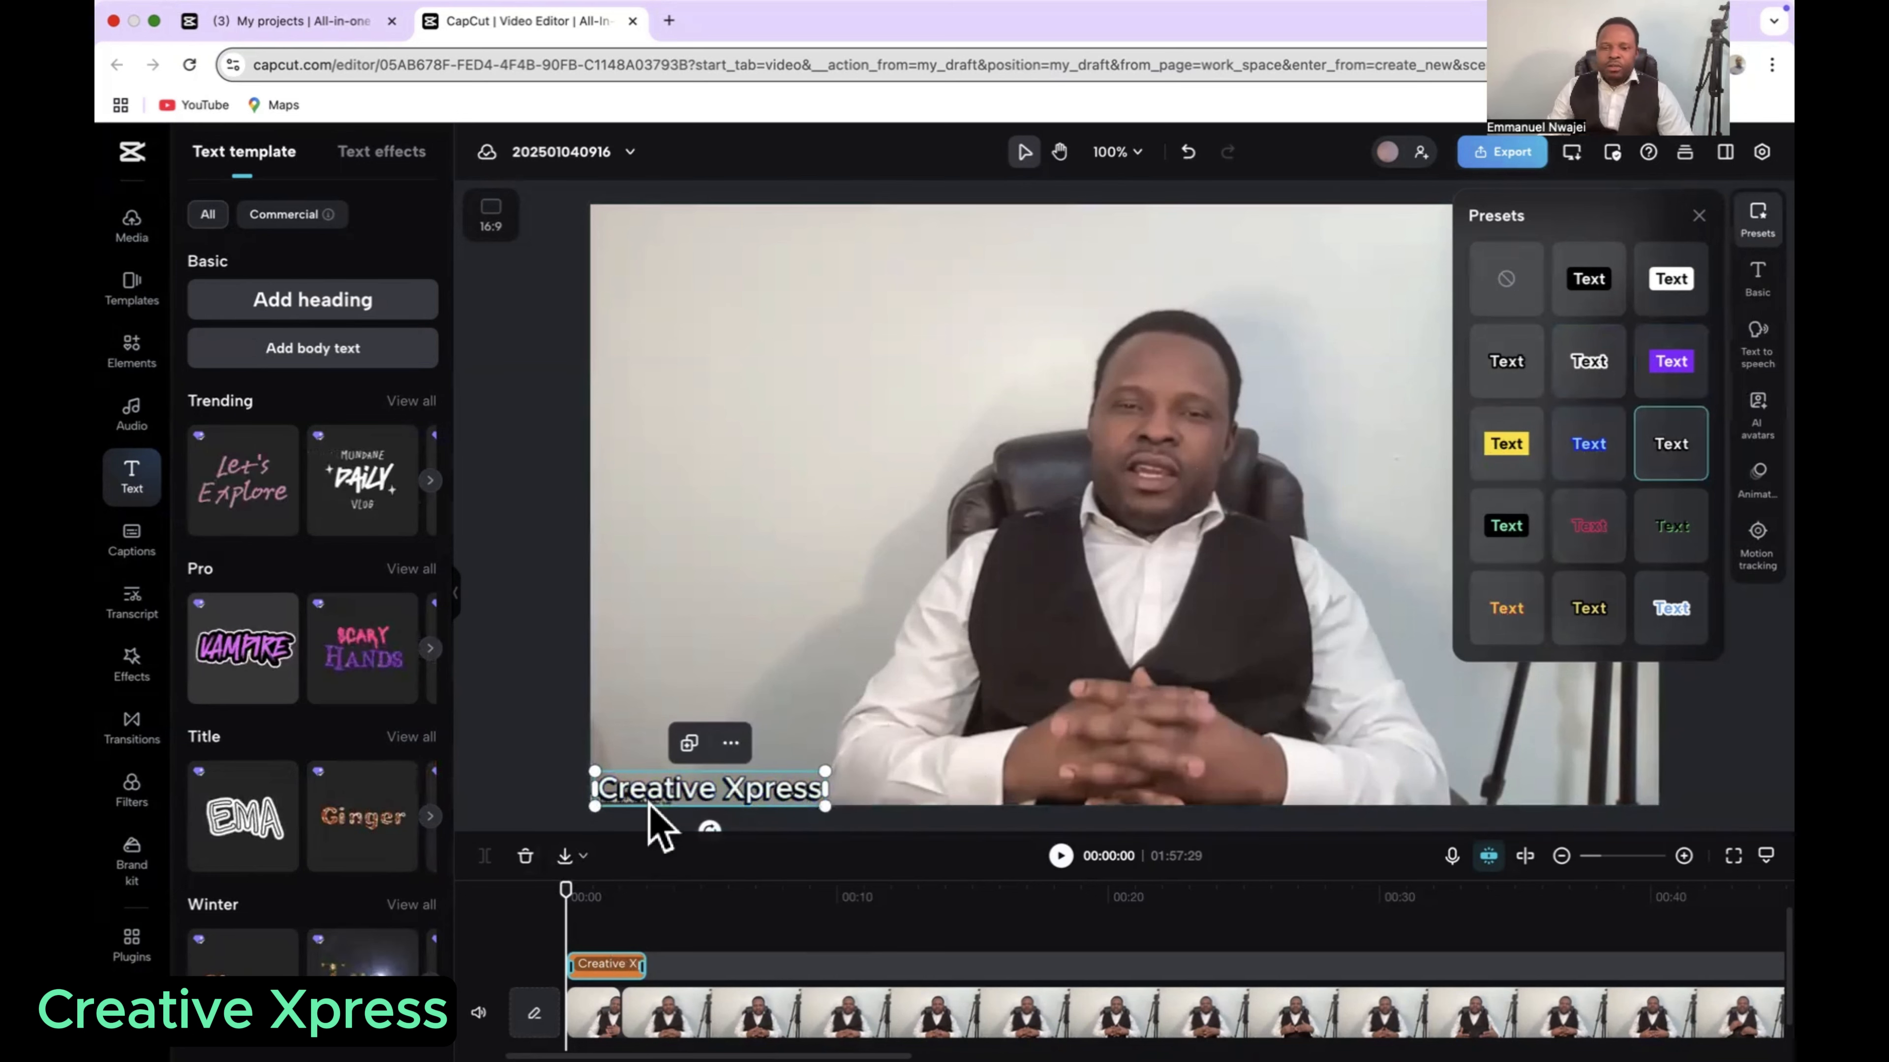
pyautogui.click(1513, 537)
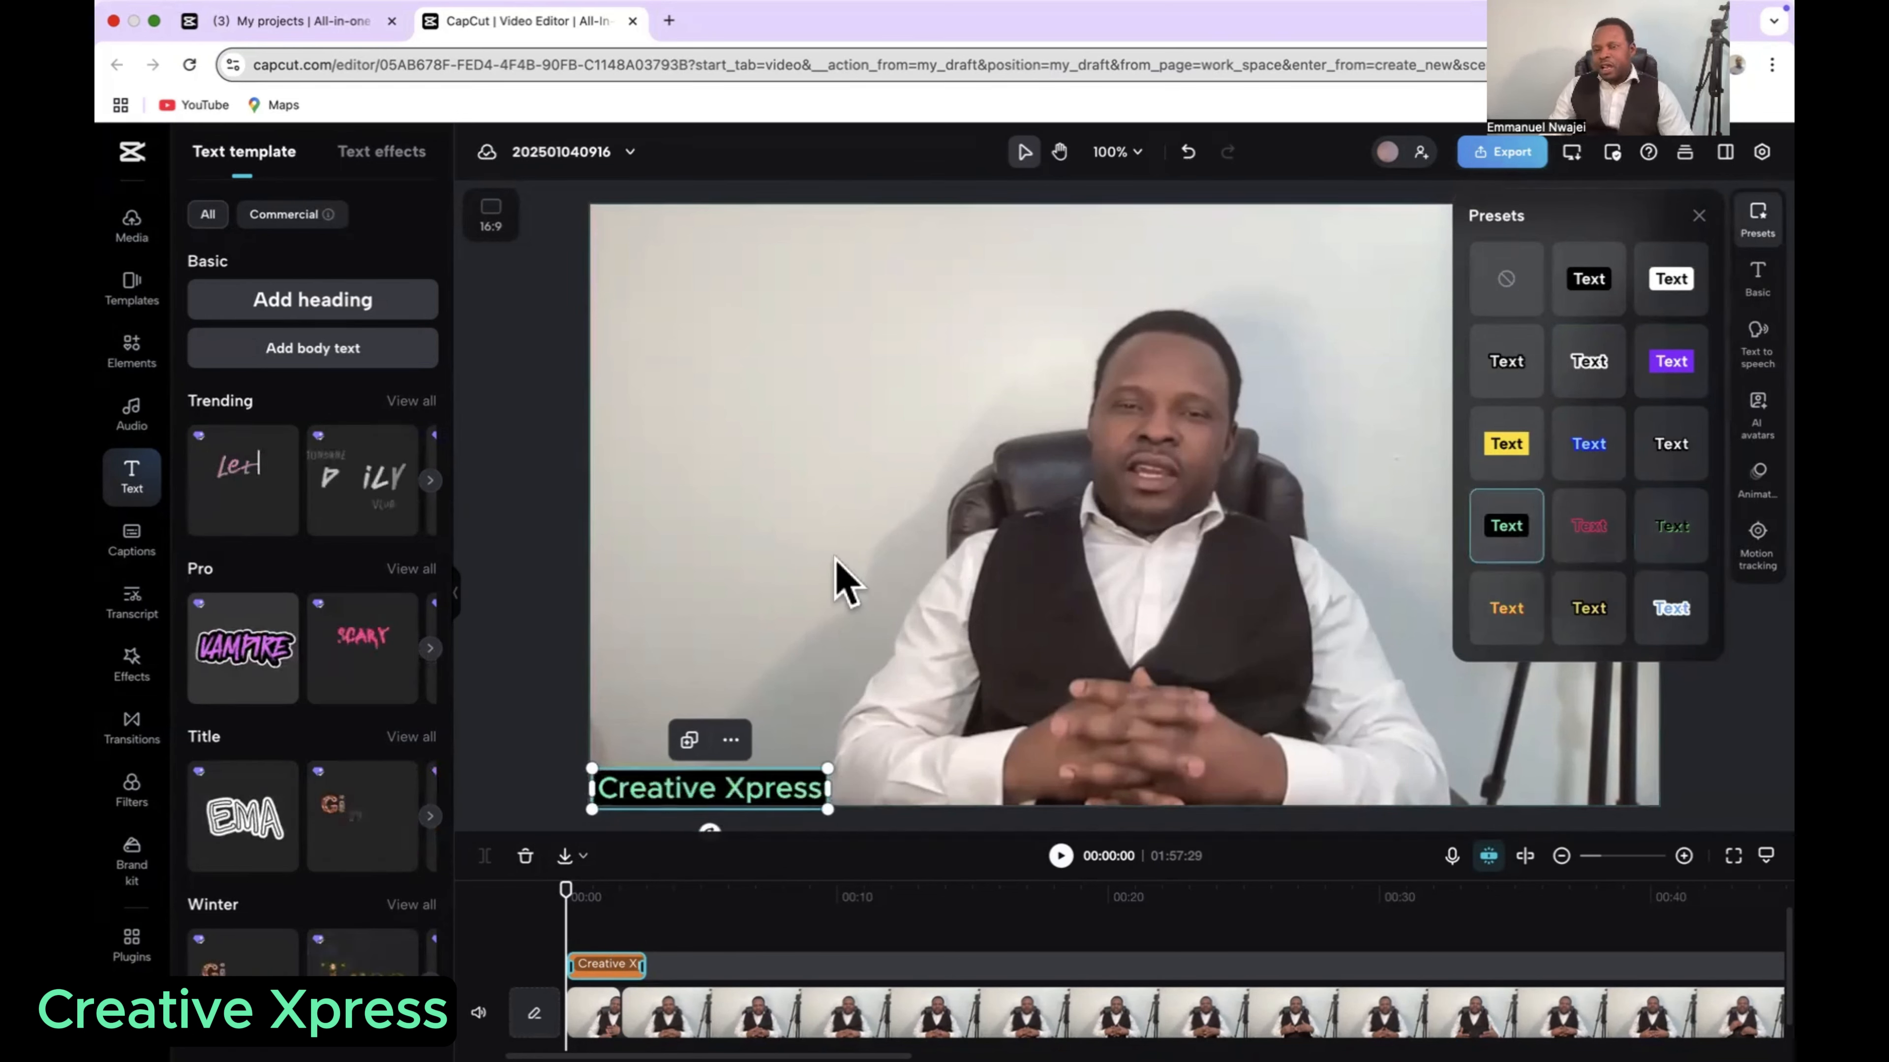
pyautogui.click(835, 582)
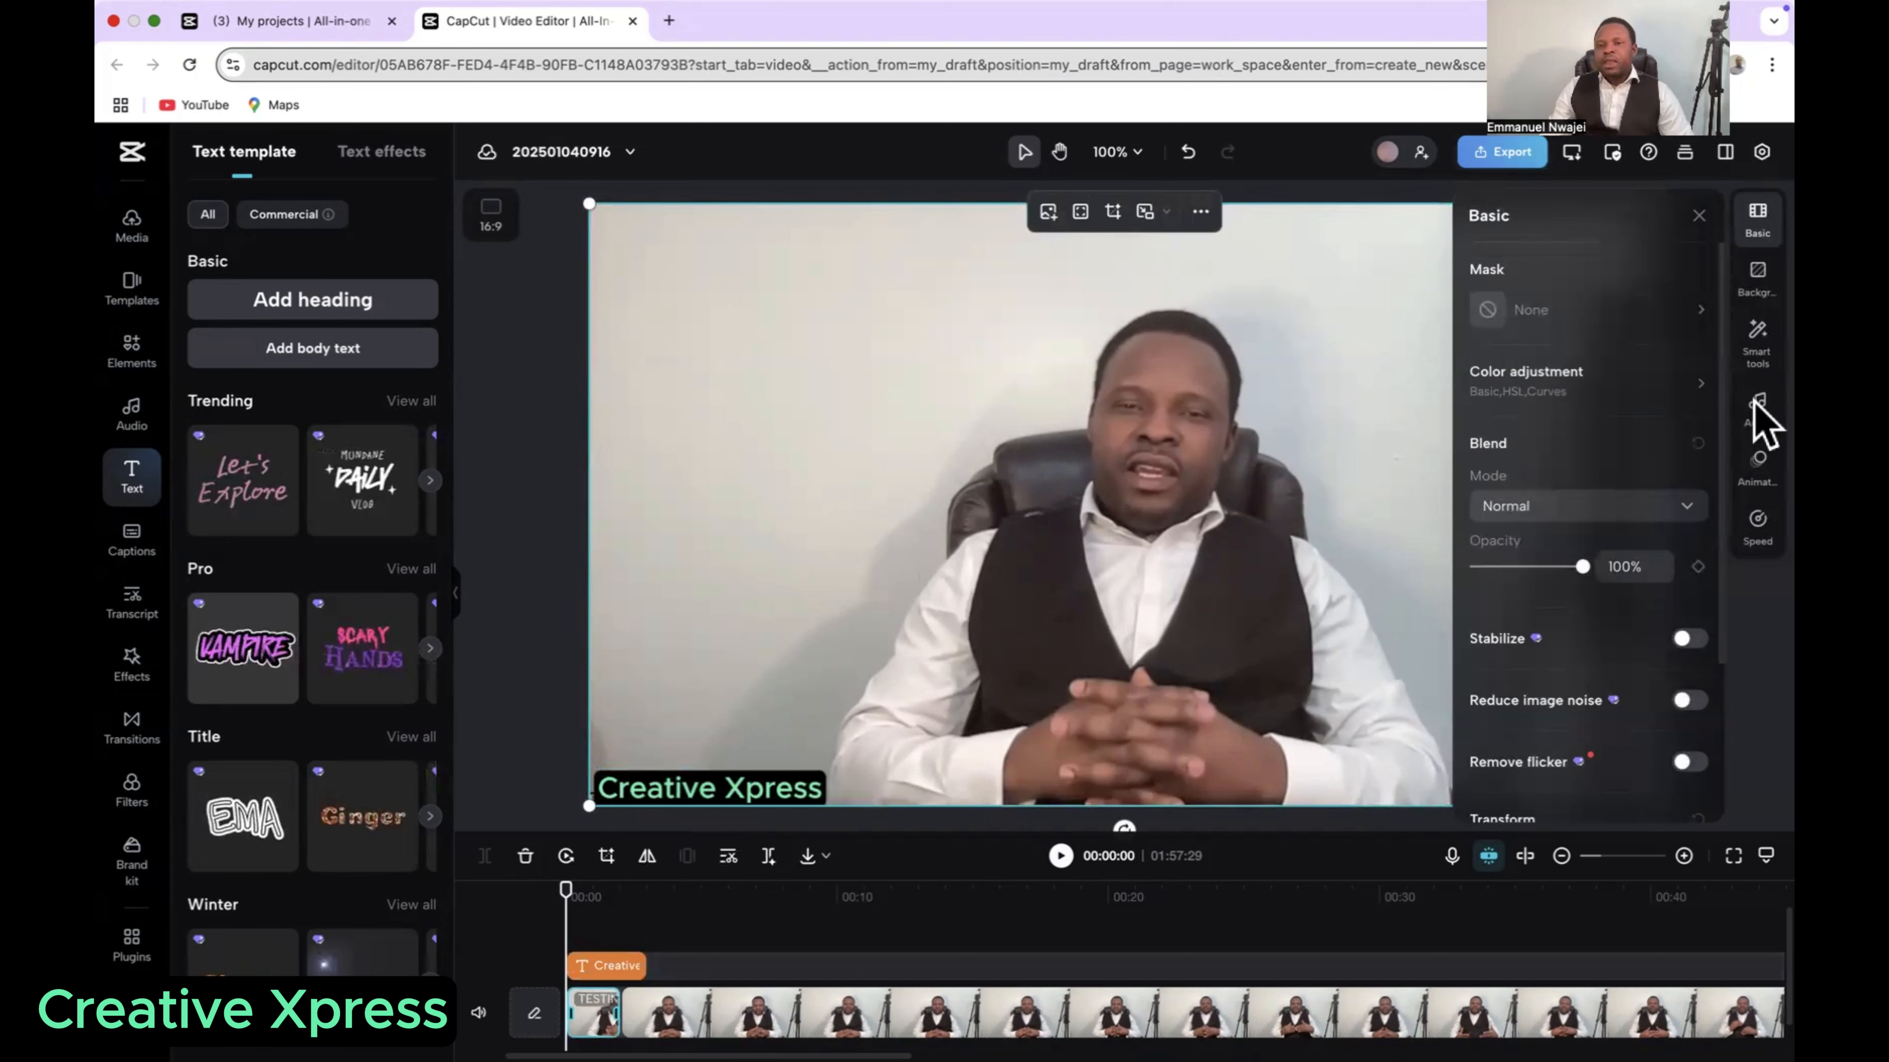
pyautogui.click(1699, 216)
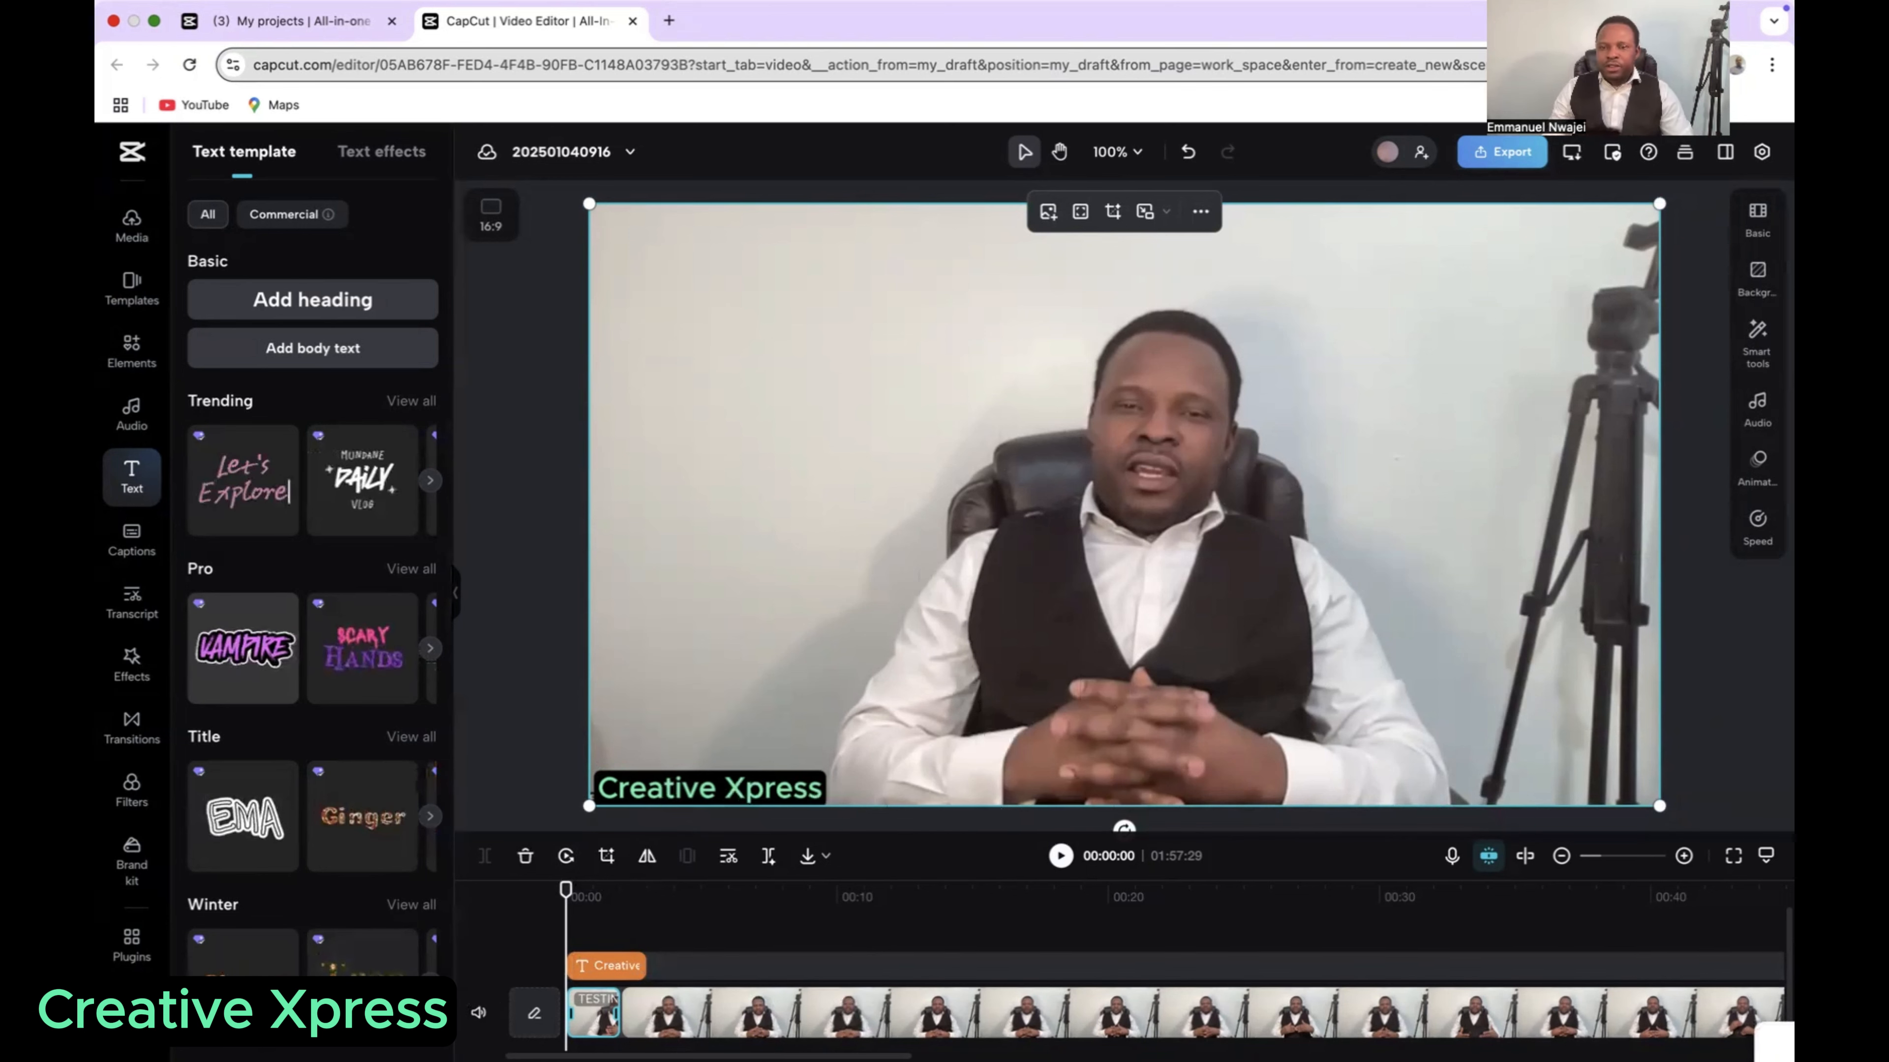
# Step: Play the opening seconds to check how long the heading stays on screen, and return the playhead to the start
pyautogui.moveTo(1790, 1059)
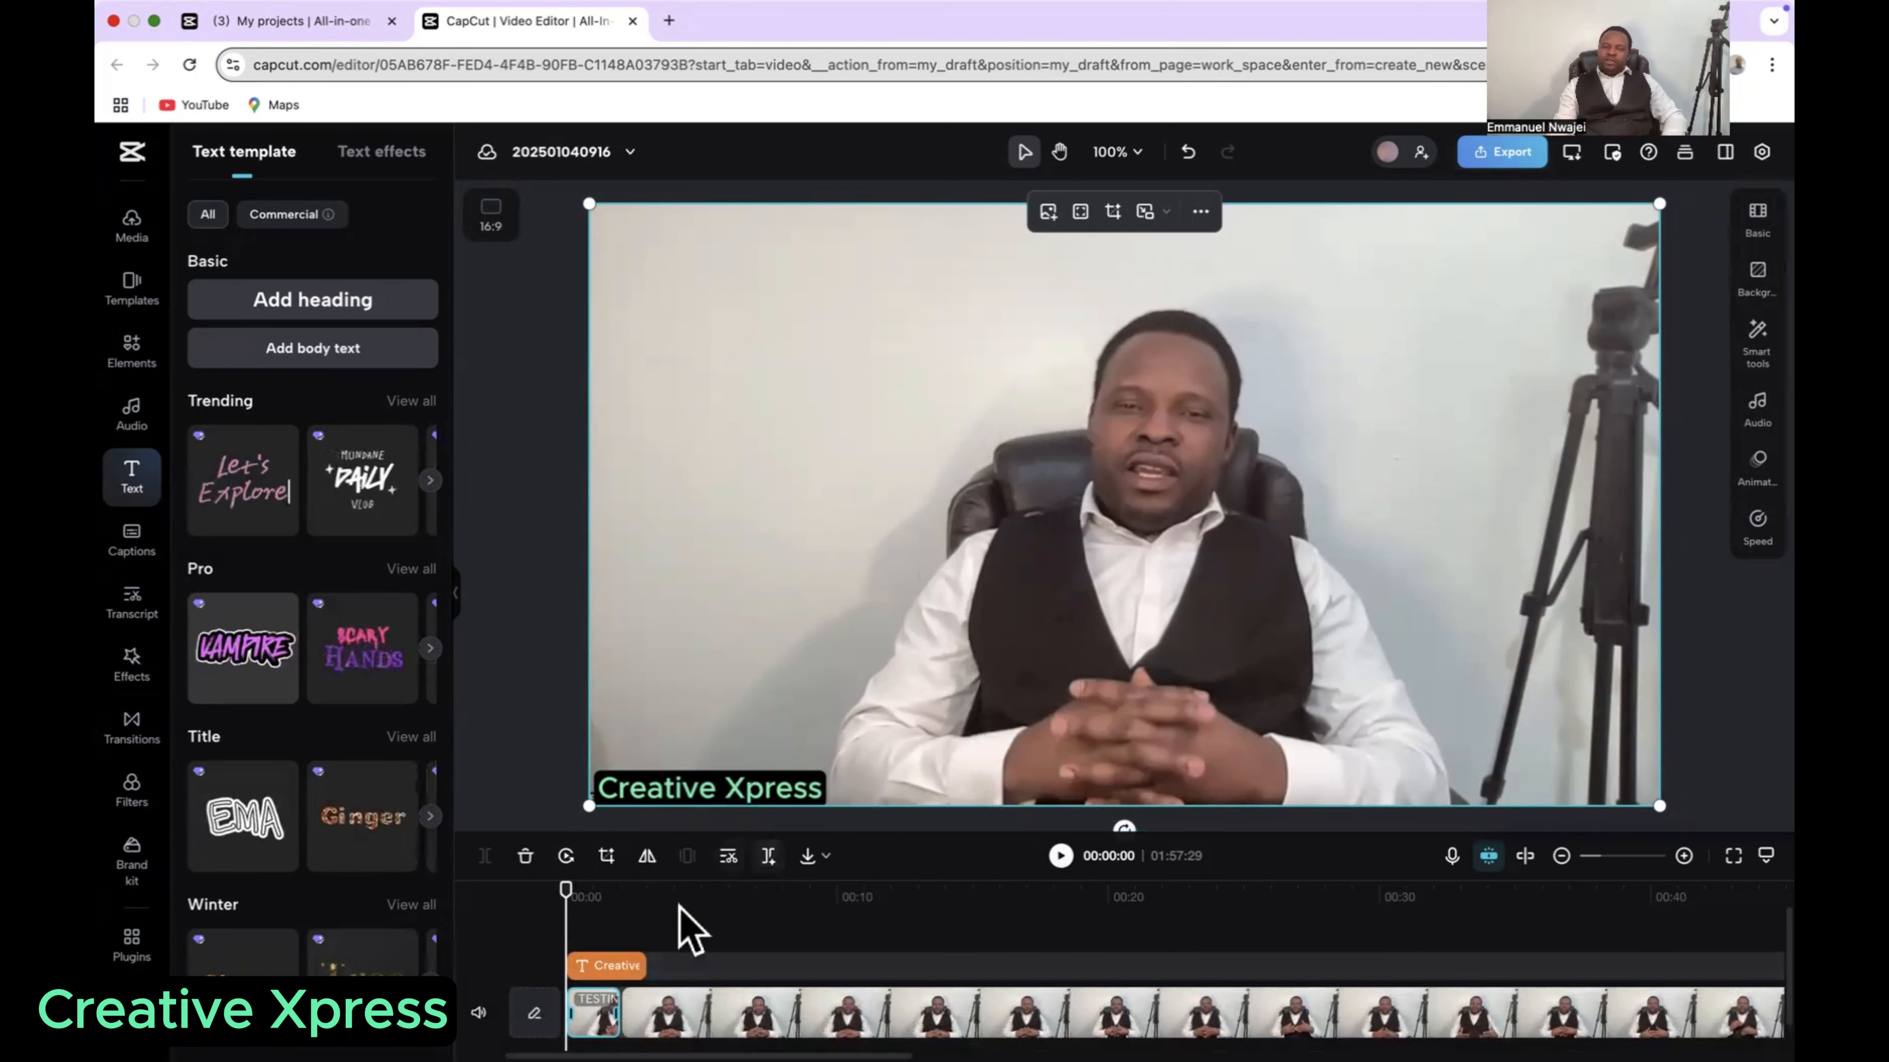
pyautogui.click(1061, 855)
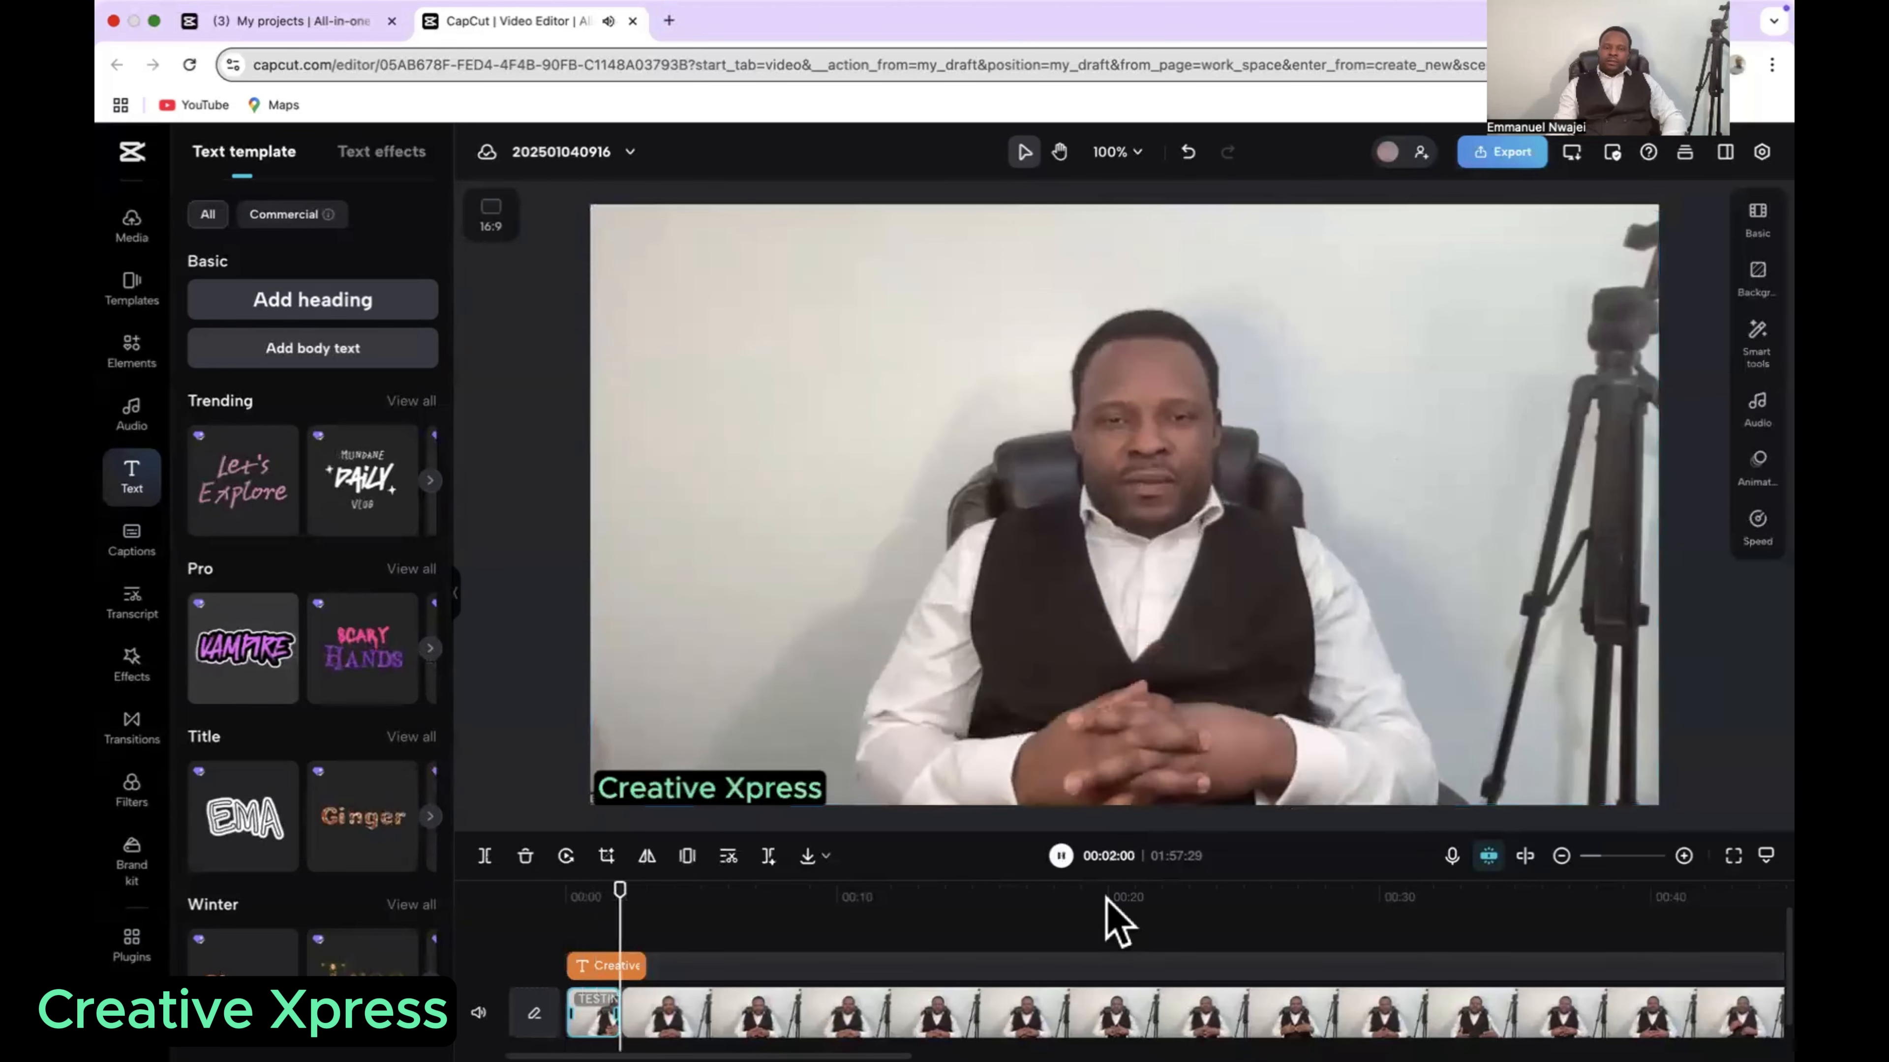
pyautogui.click(1061, 857)
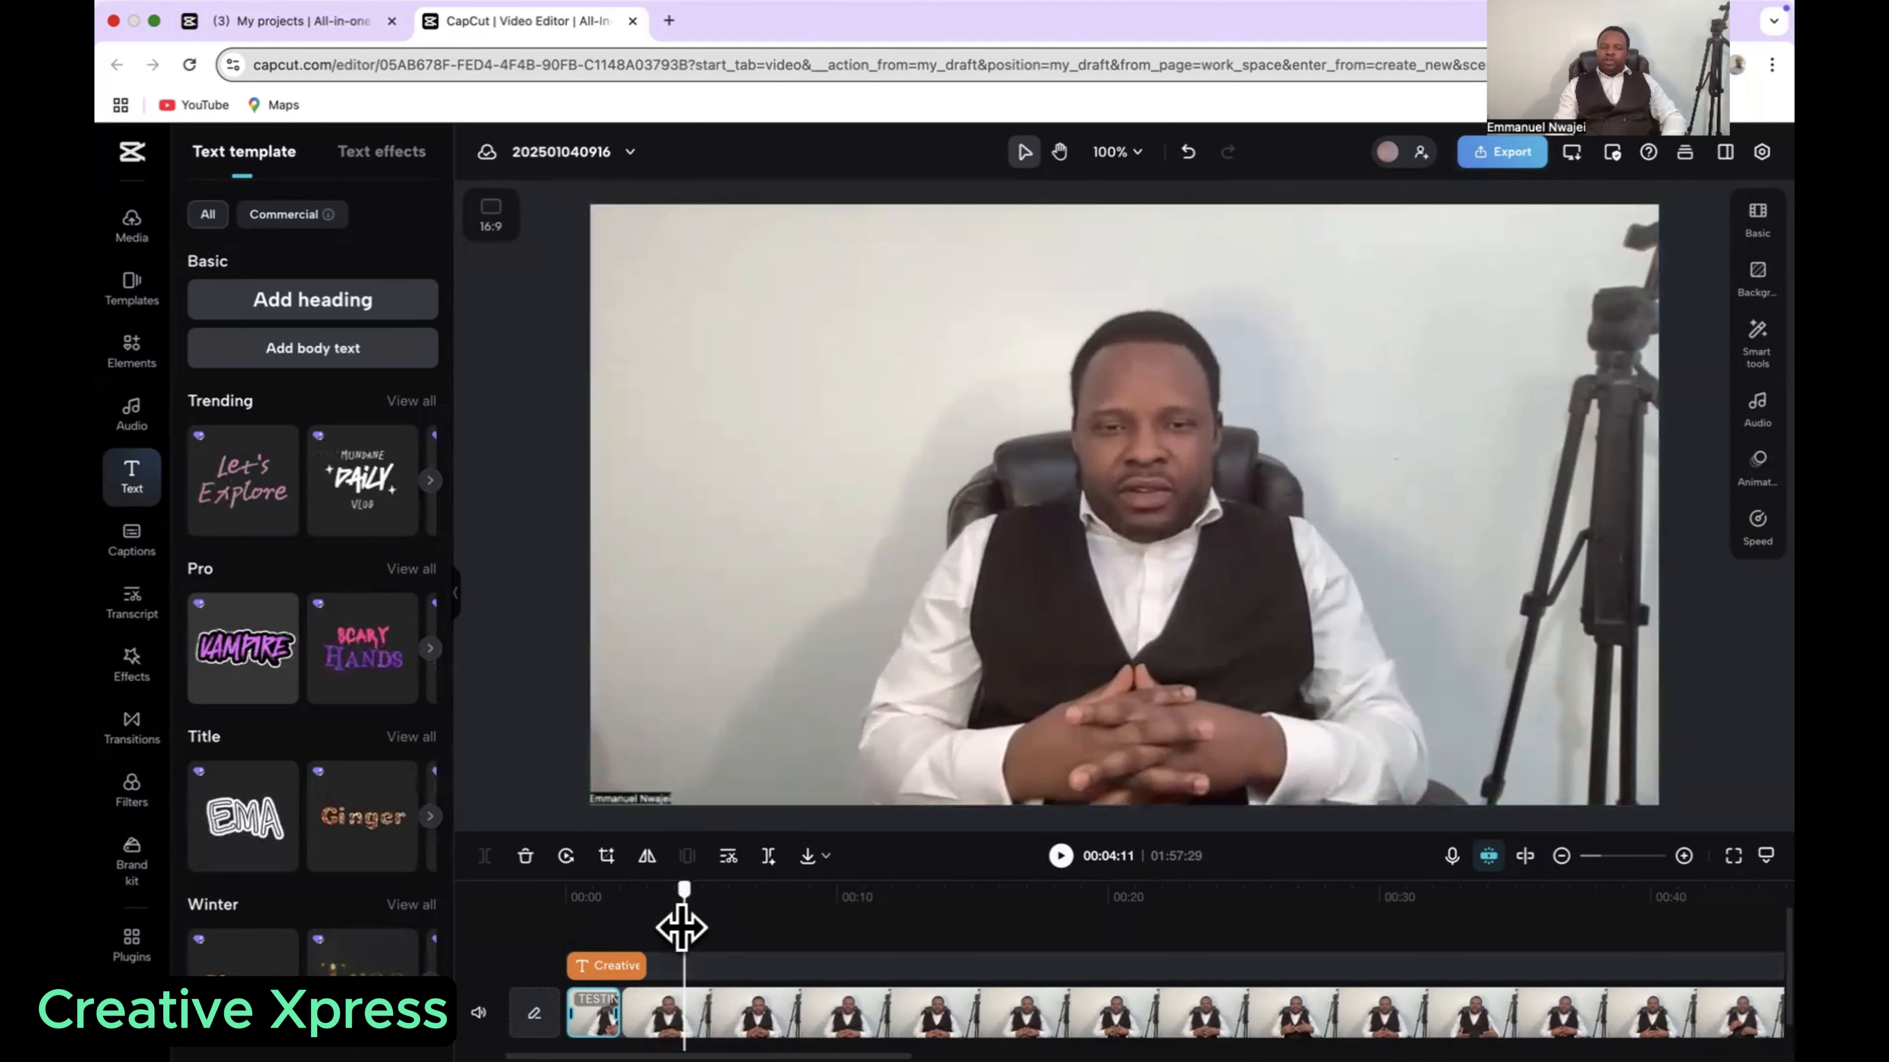
pyautogui.moveTo(681, 928); pyautogui.dragTo(565, 928)
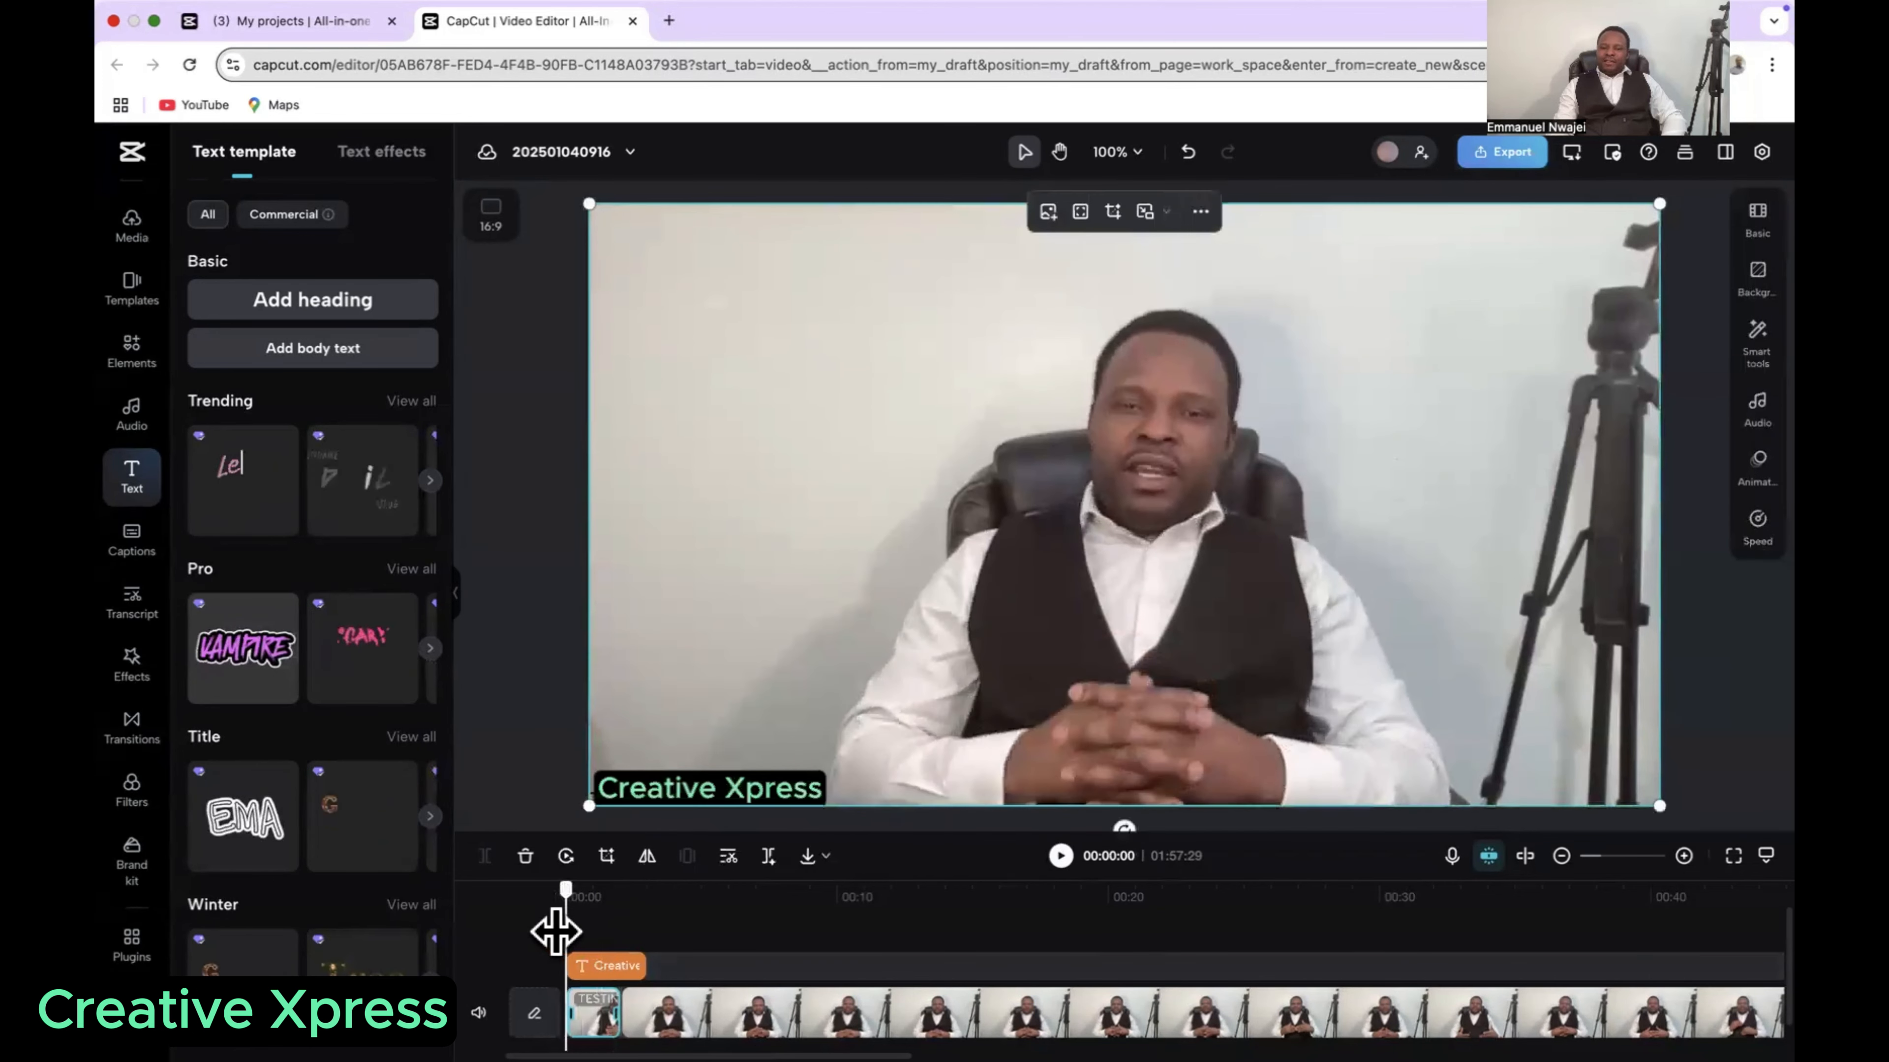
# Step: Extend the Creative Xpress text clip on the timeline so it ends together with the video
pyautogui.click(632, 966)
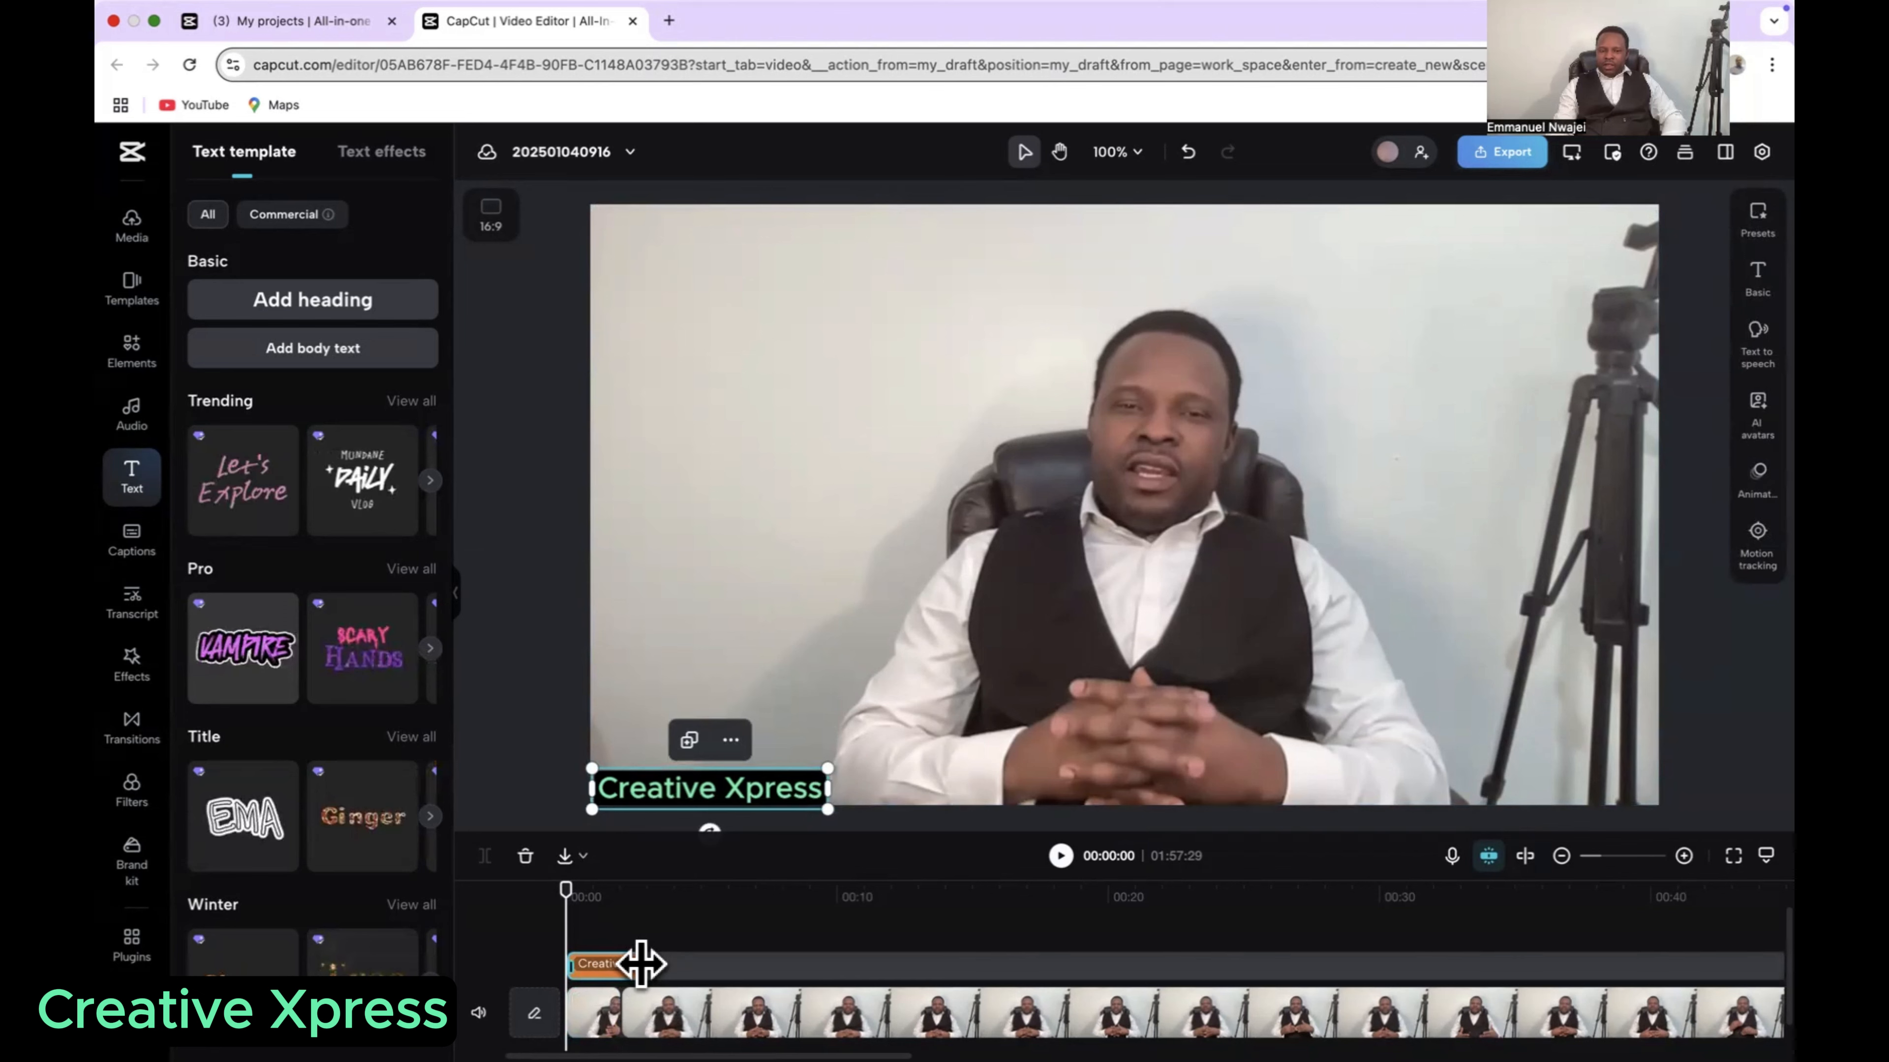
pyautogui.moveTo(641, 964); pyautogui.dragTo(1675, 982)
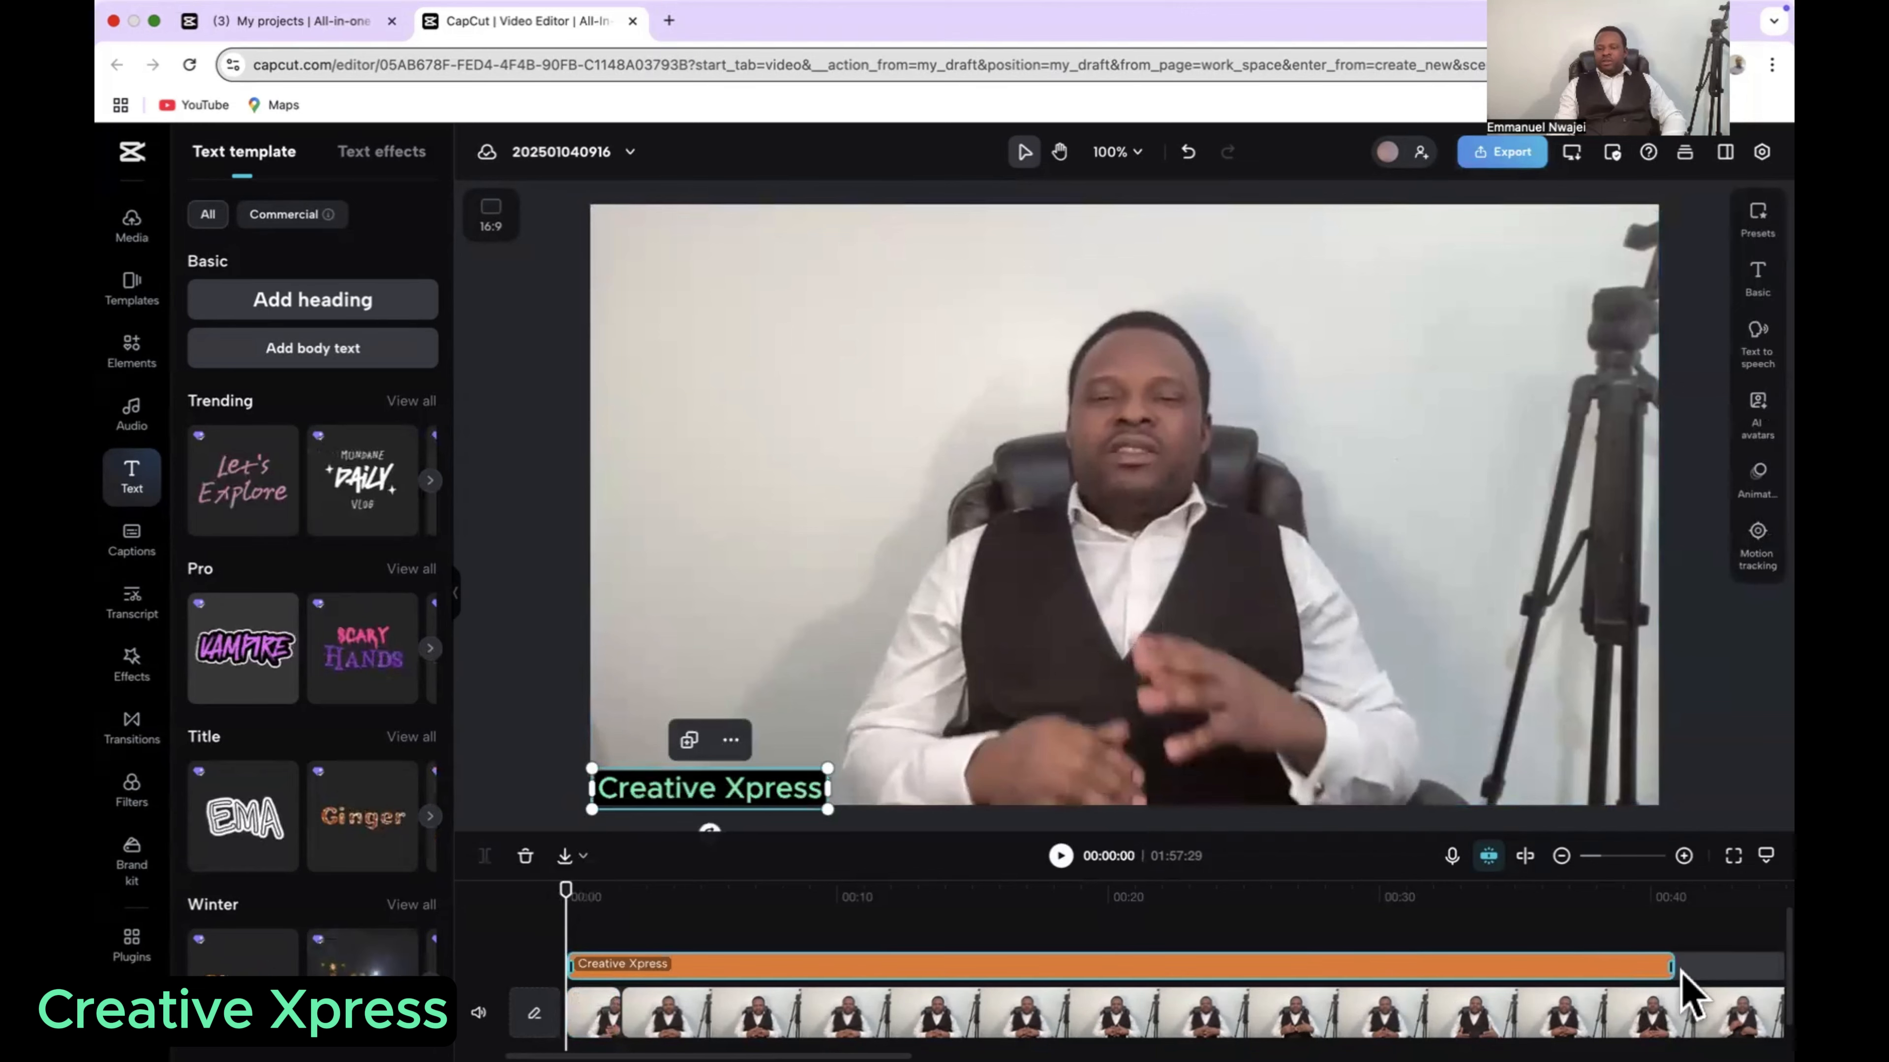
pyautogui.click(1562, 858)
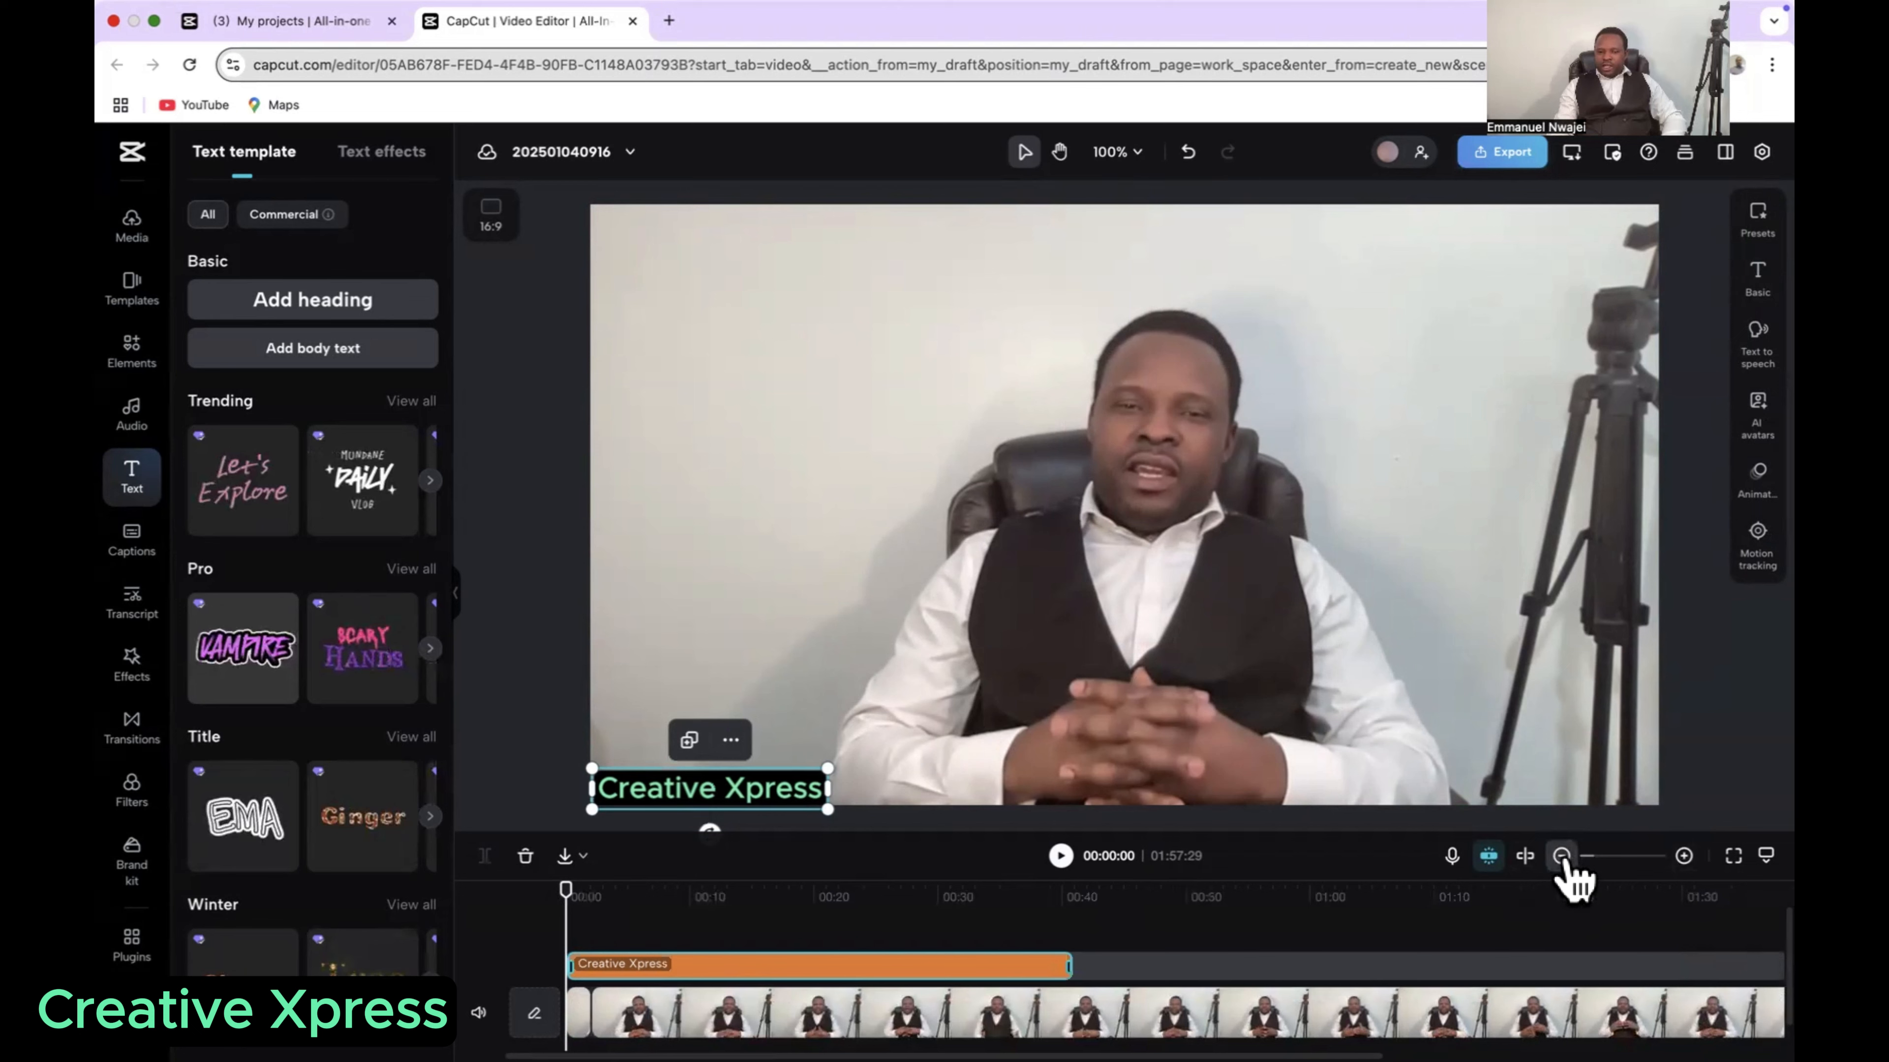
pyautogui.click(1562, 855)
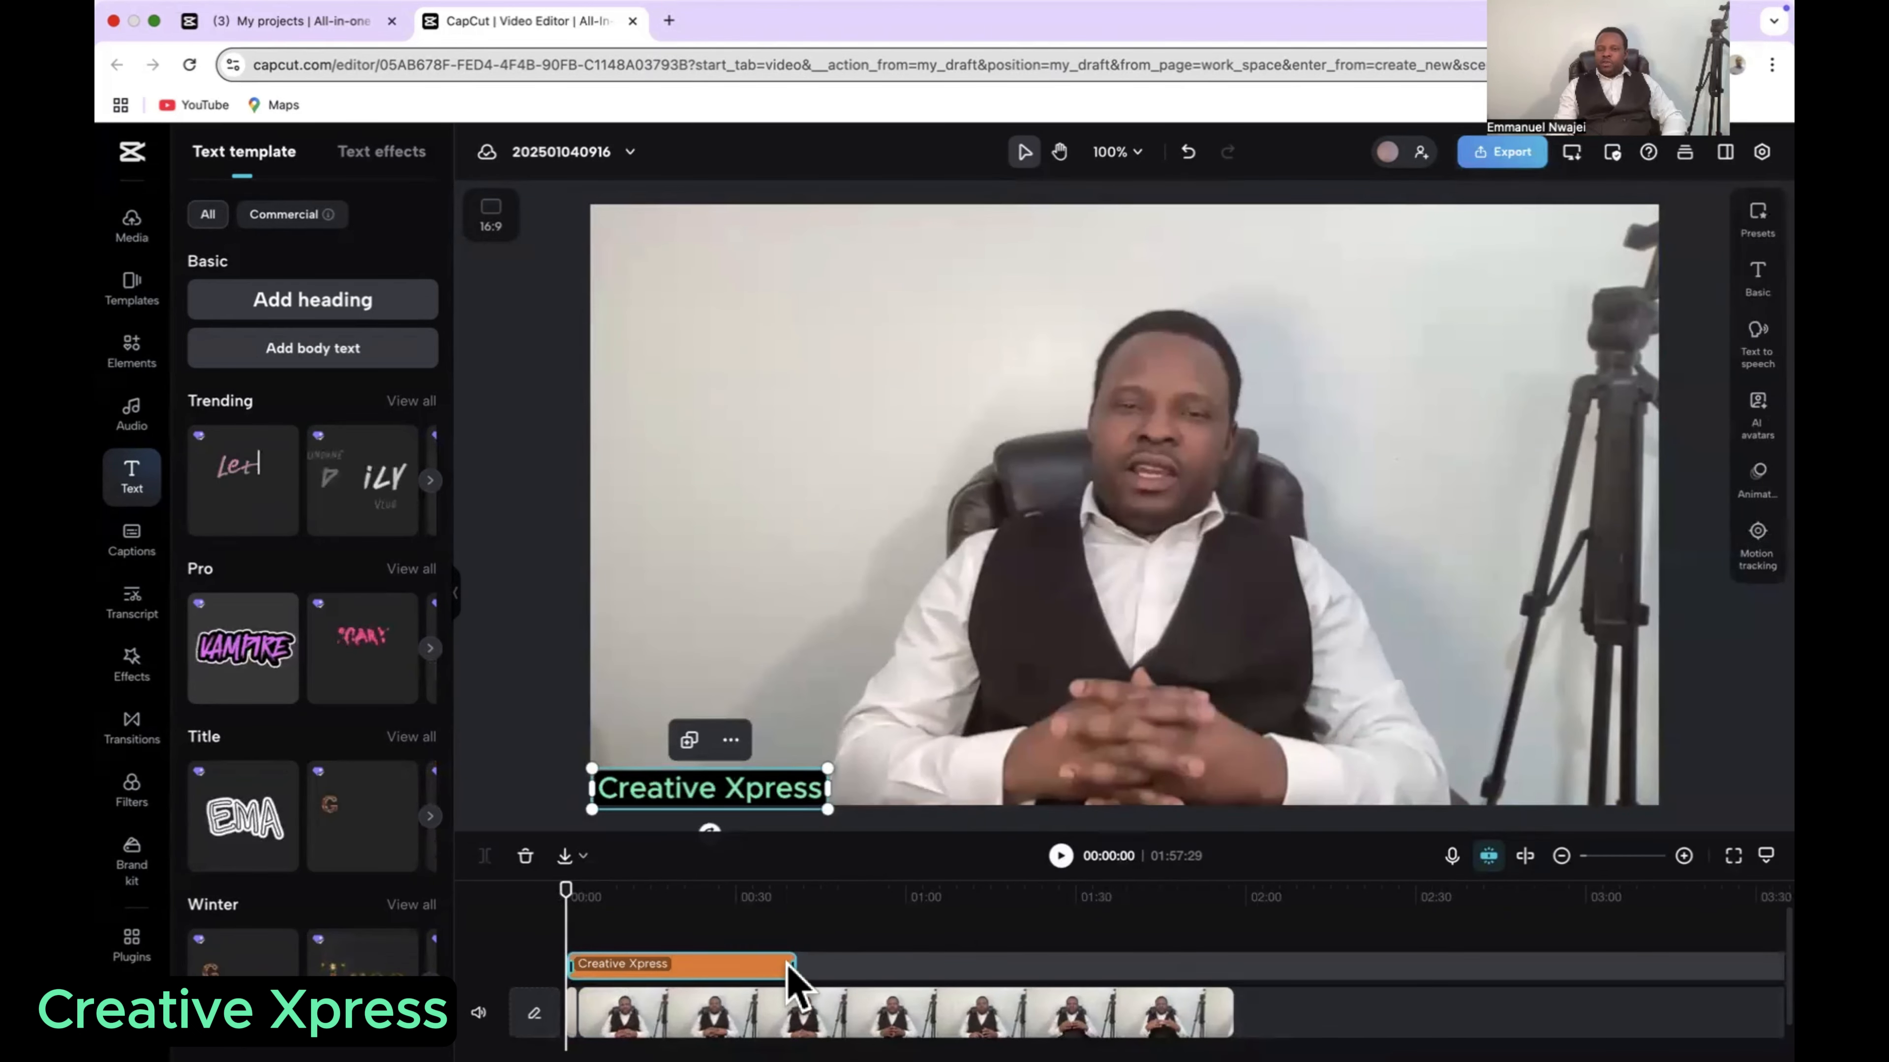
pyautogui.moveTo(791, 959); pyautogui.dragTo(1232, 968)
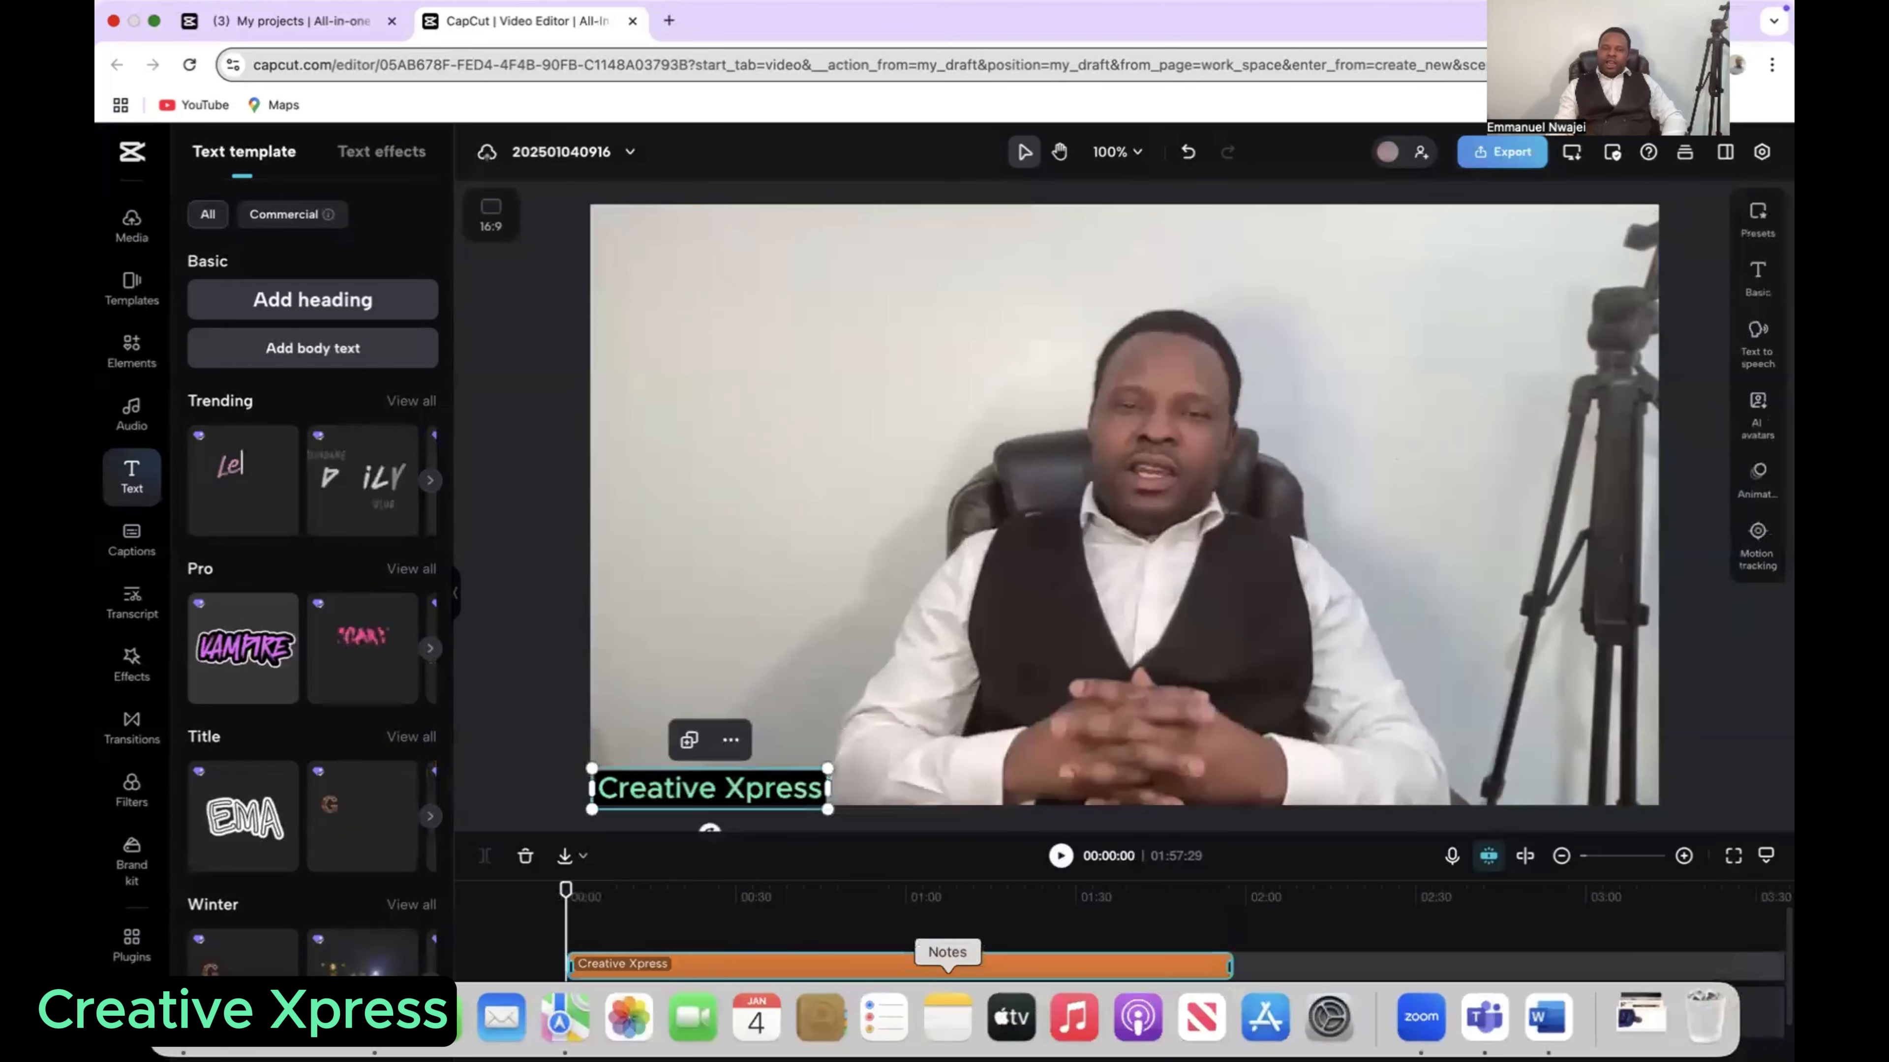
# Step: Play the video from its start and again from around 01:27 to check the heading, and return the playhead to the start
pyautogui.click(814, 398)
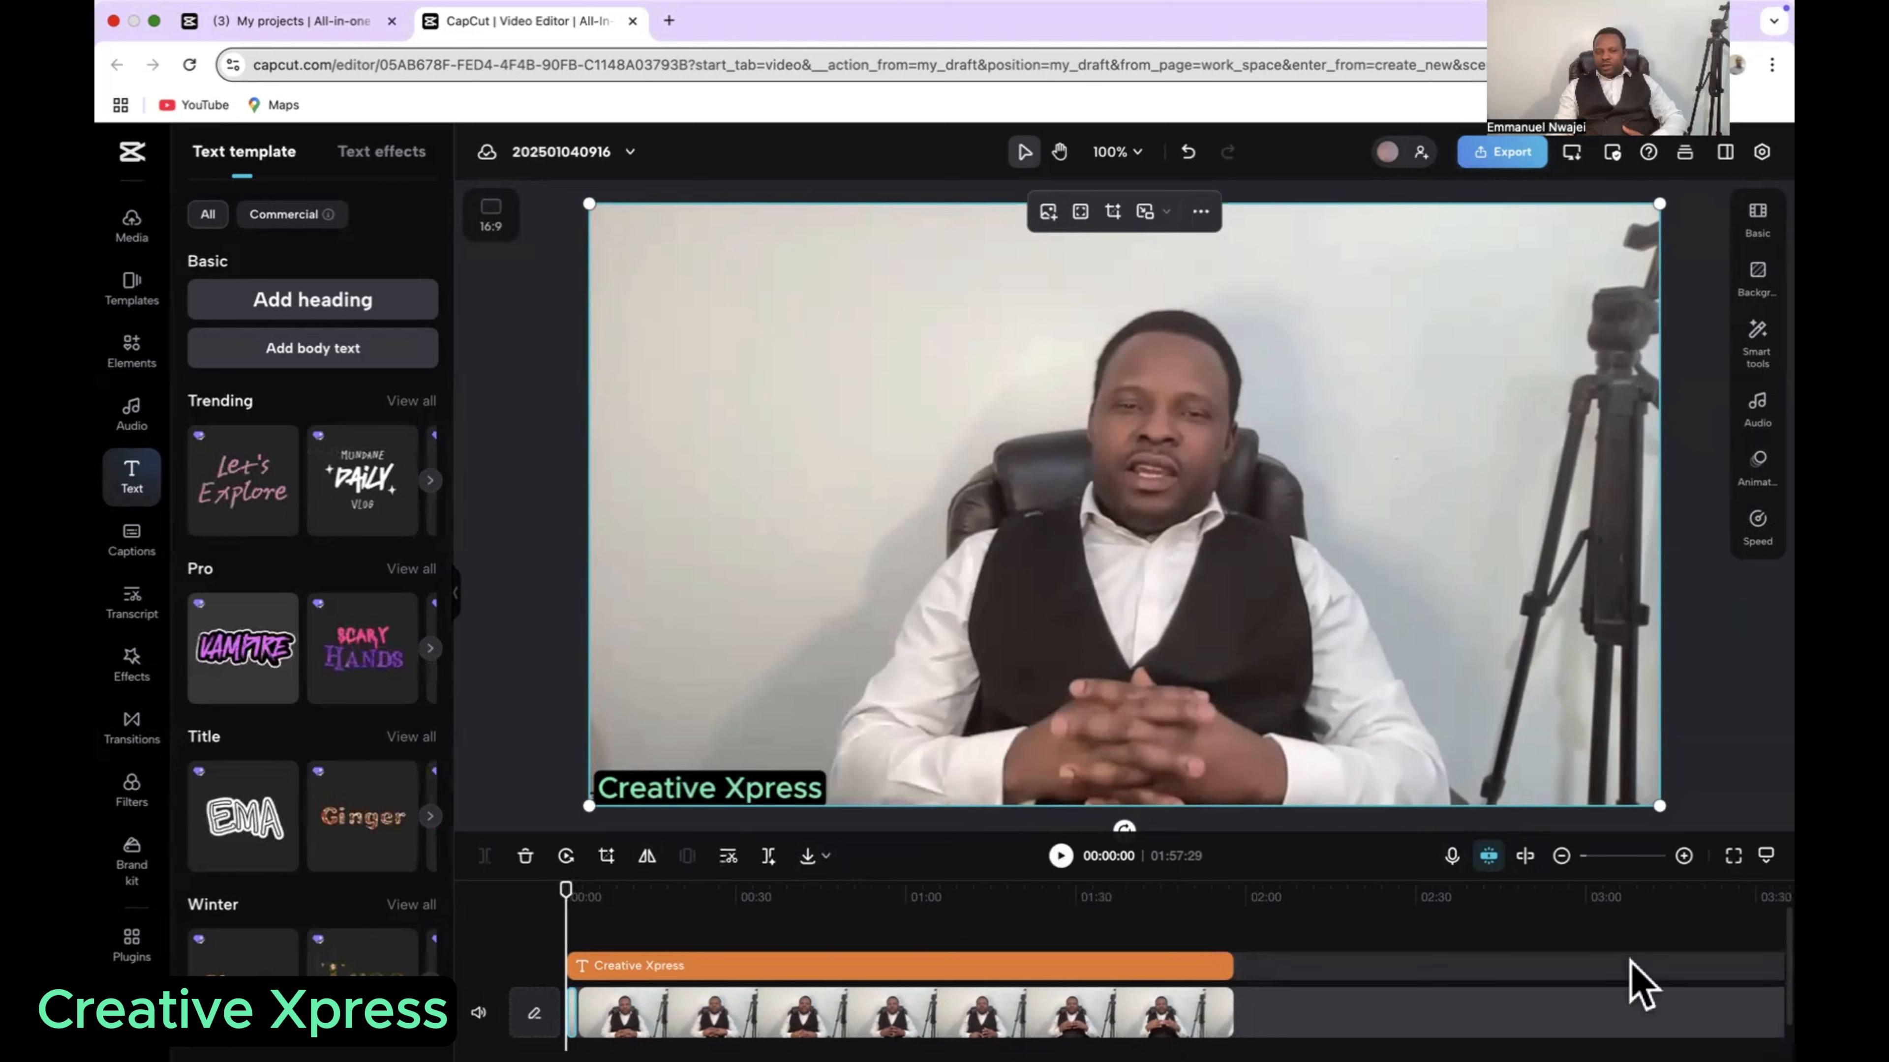
pyautogui.click(1560, 856)
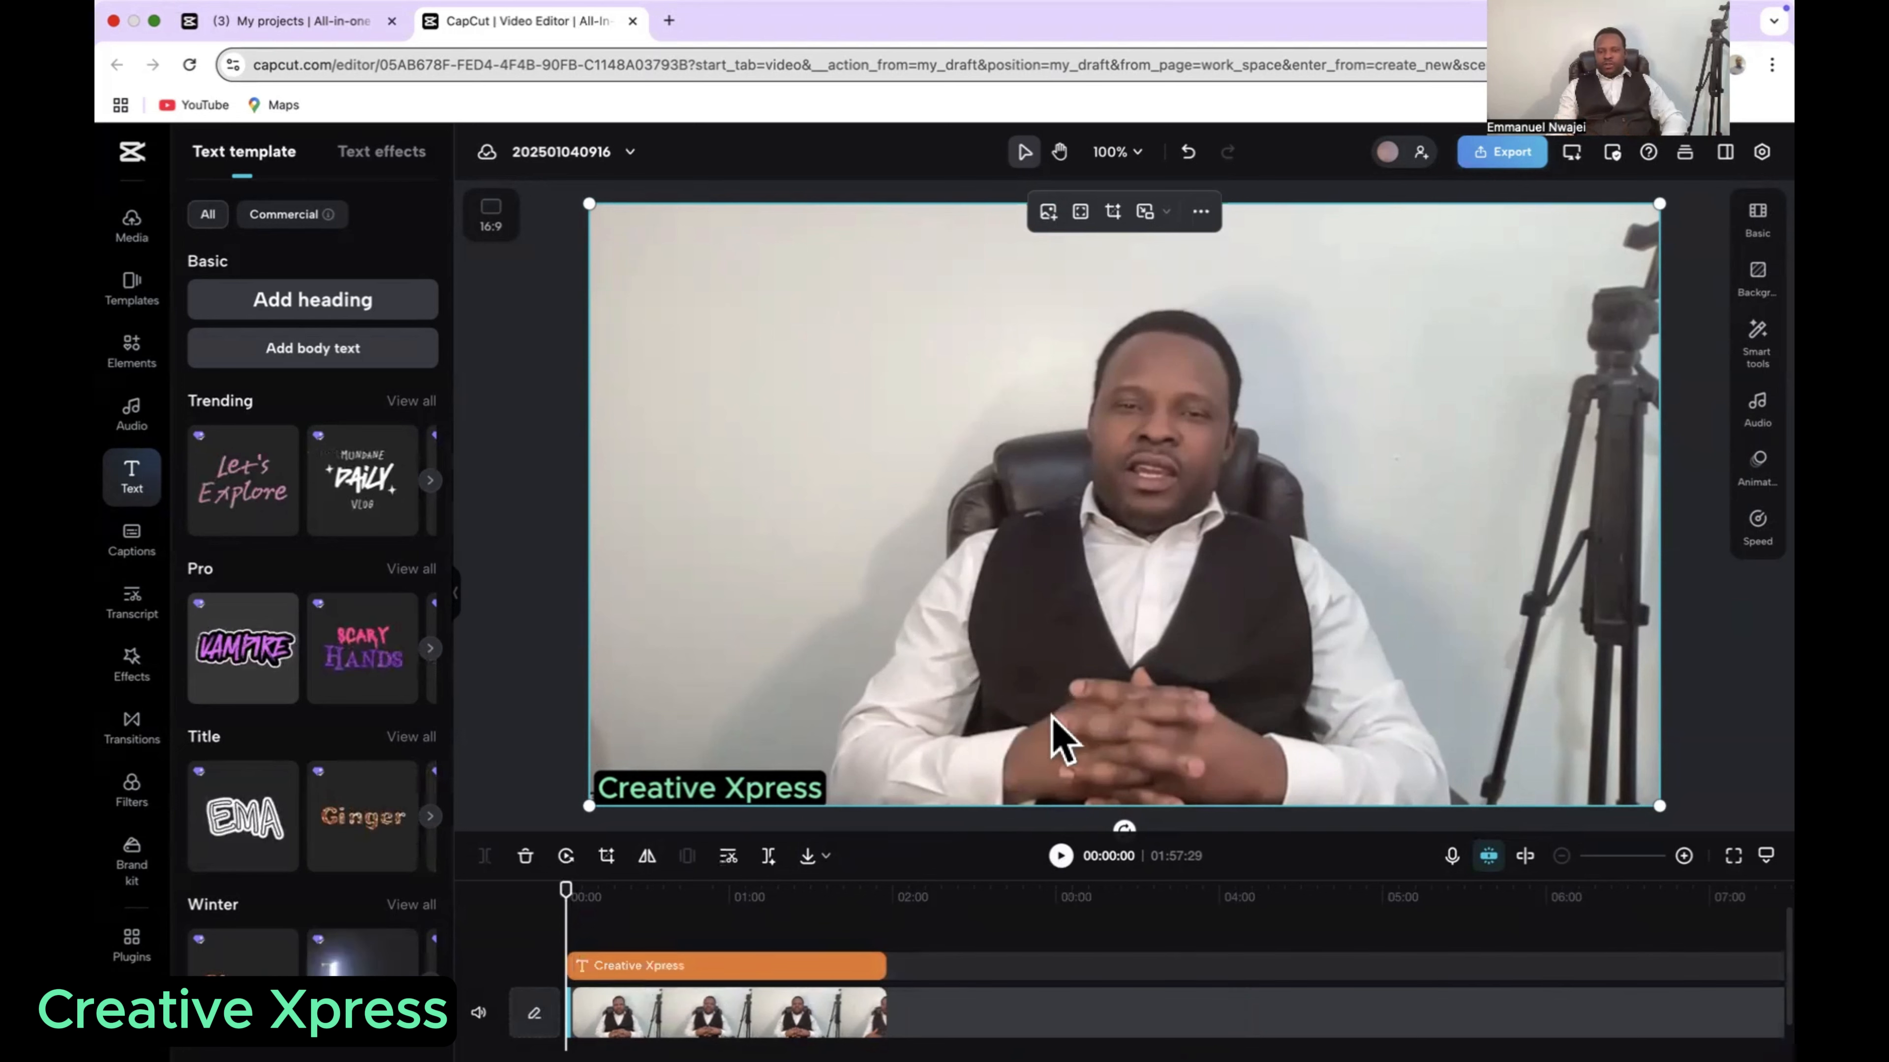
pyautogui.click(1061, 857)
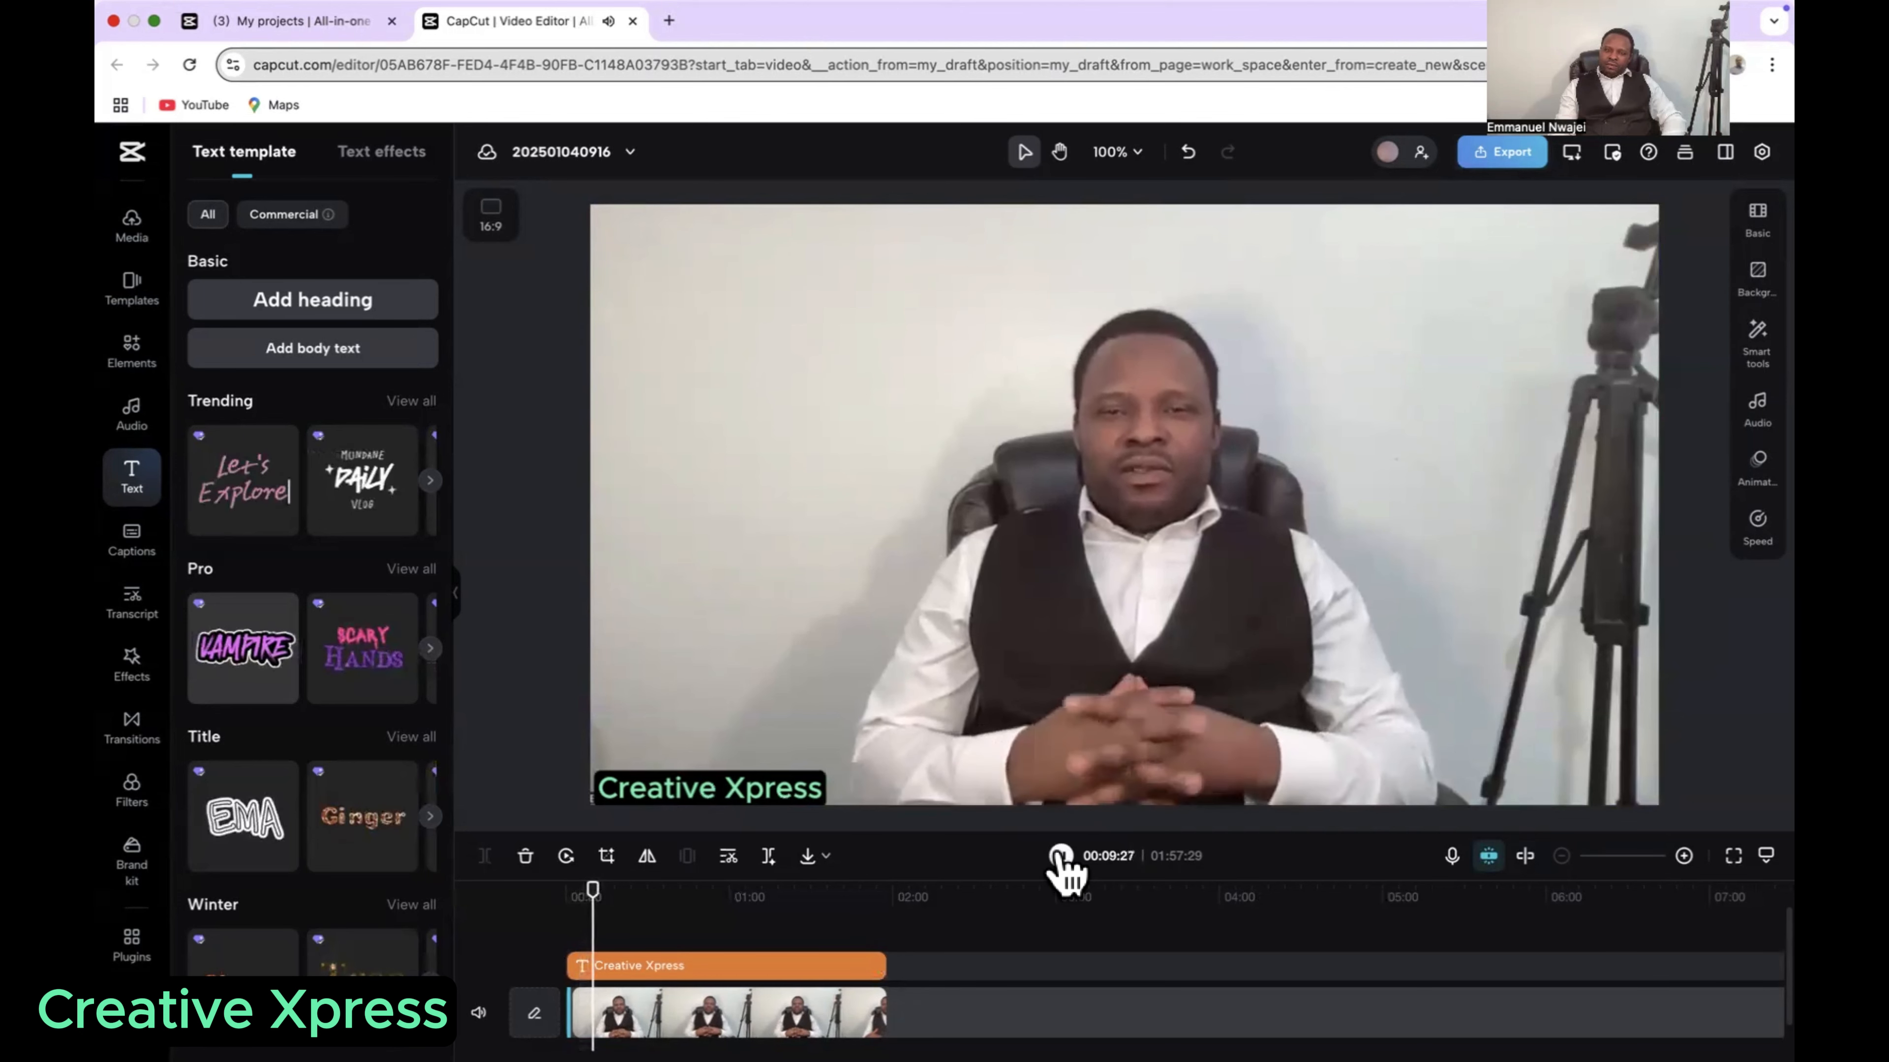
pyautogui.click(1059, 857)
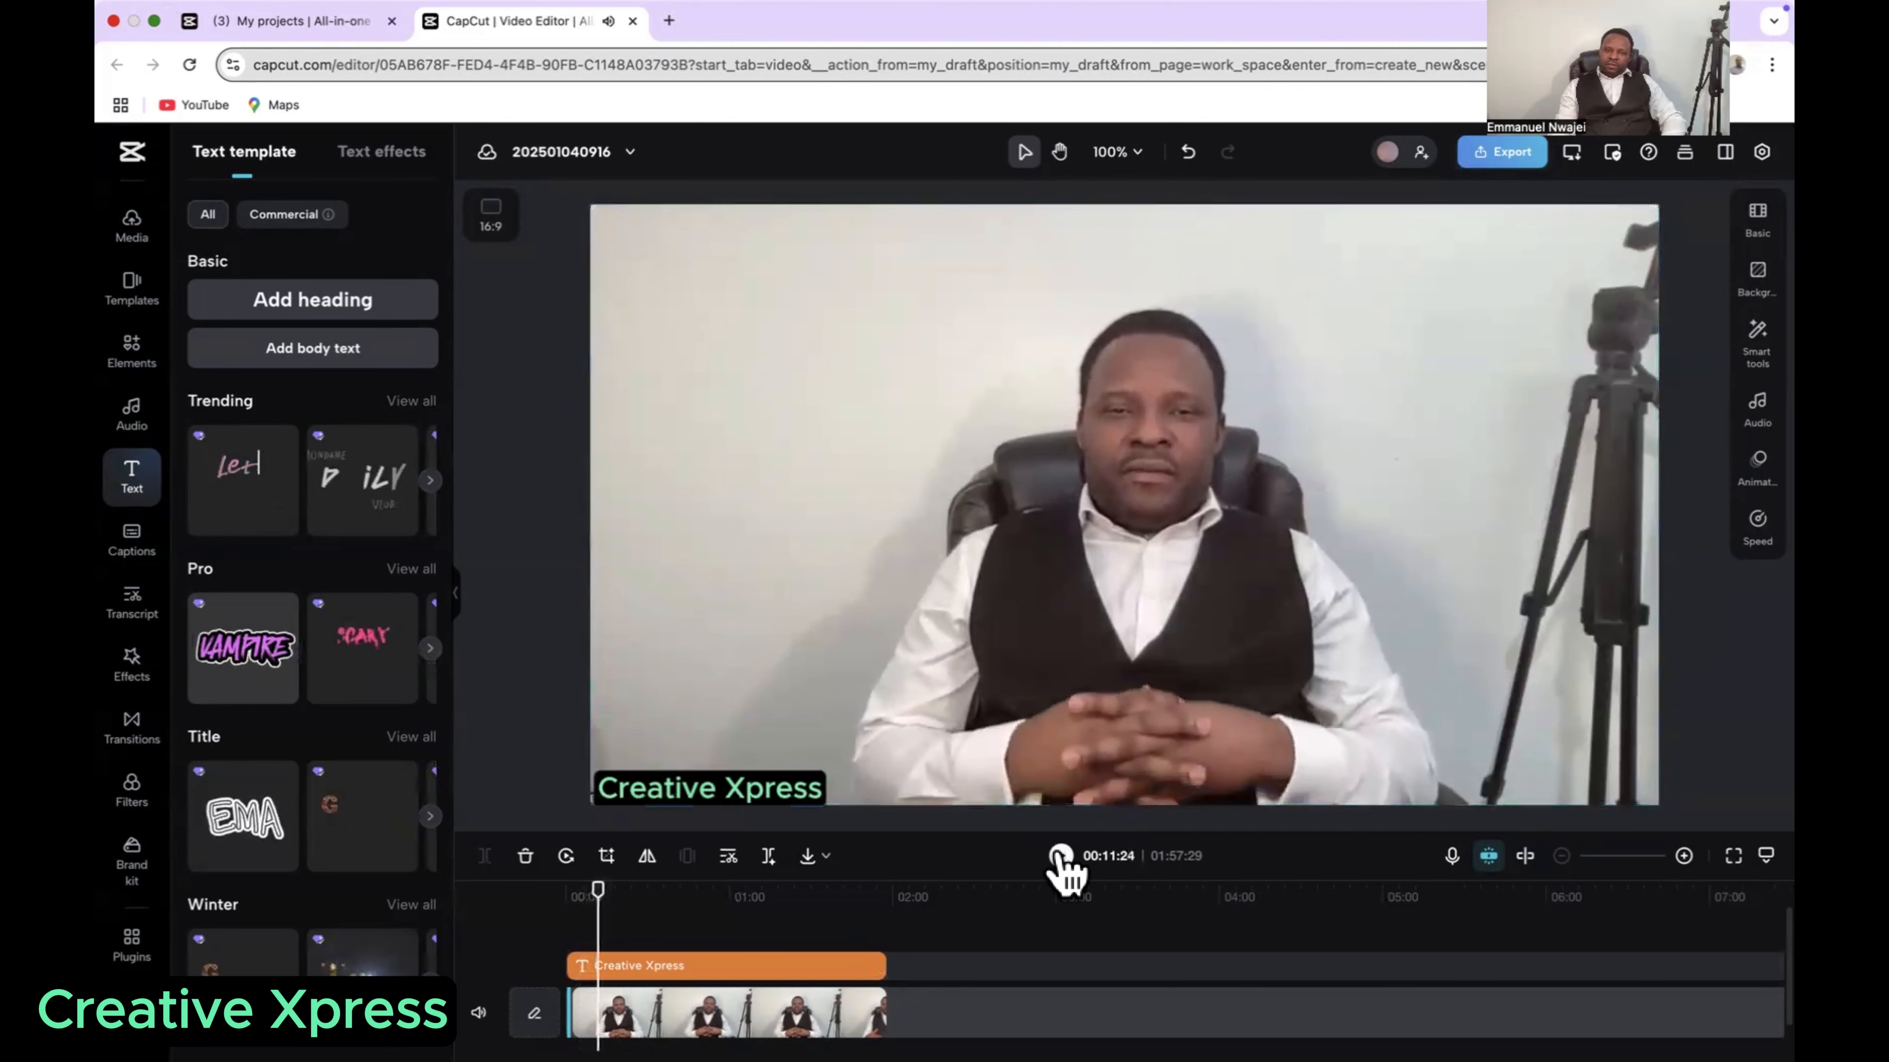
pyautogui.moveTo(623, 925); pyautogui.dragTo(793, 926)
pyautogui.click(1060, 857)
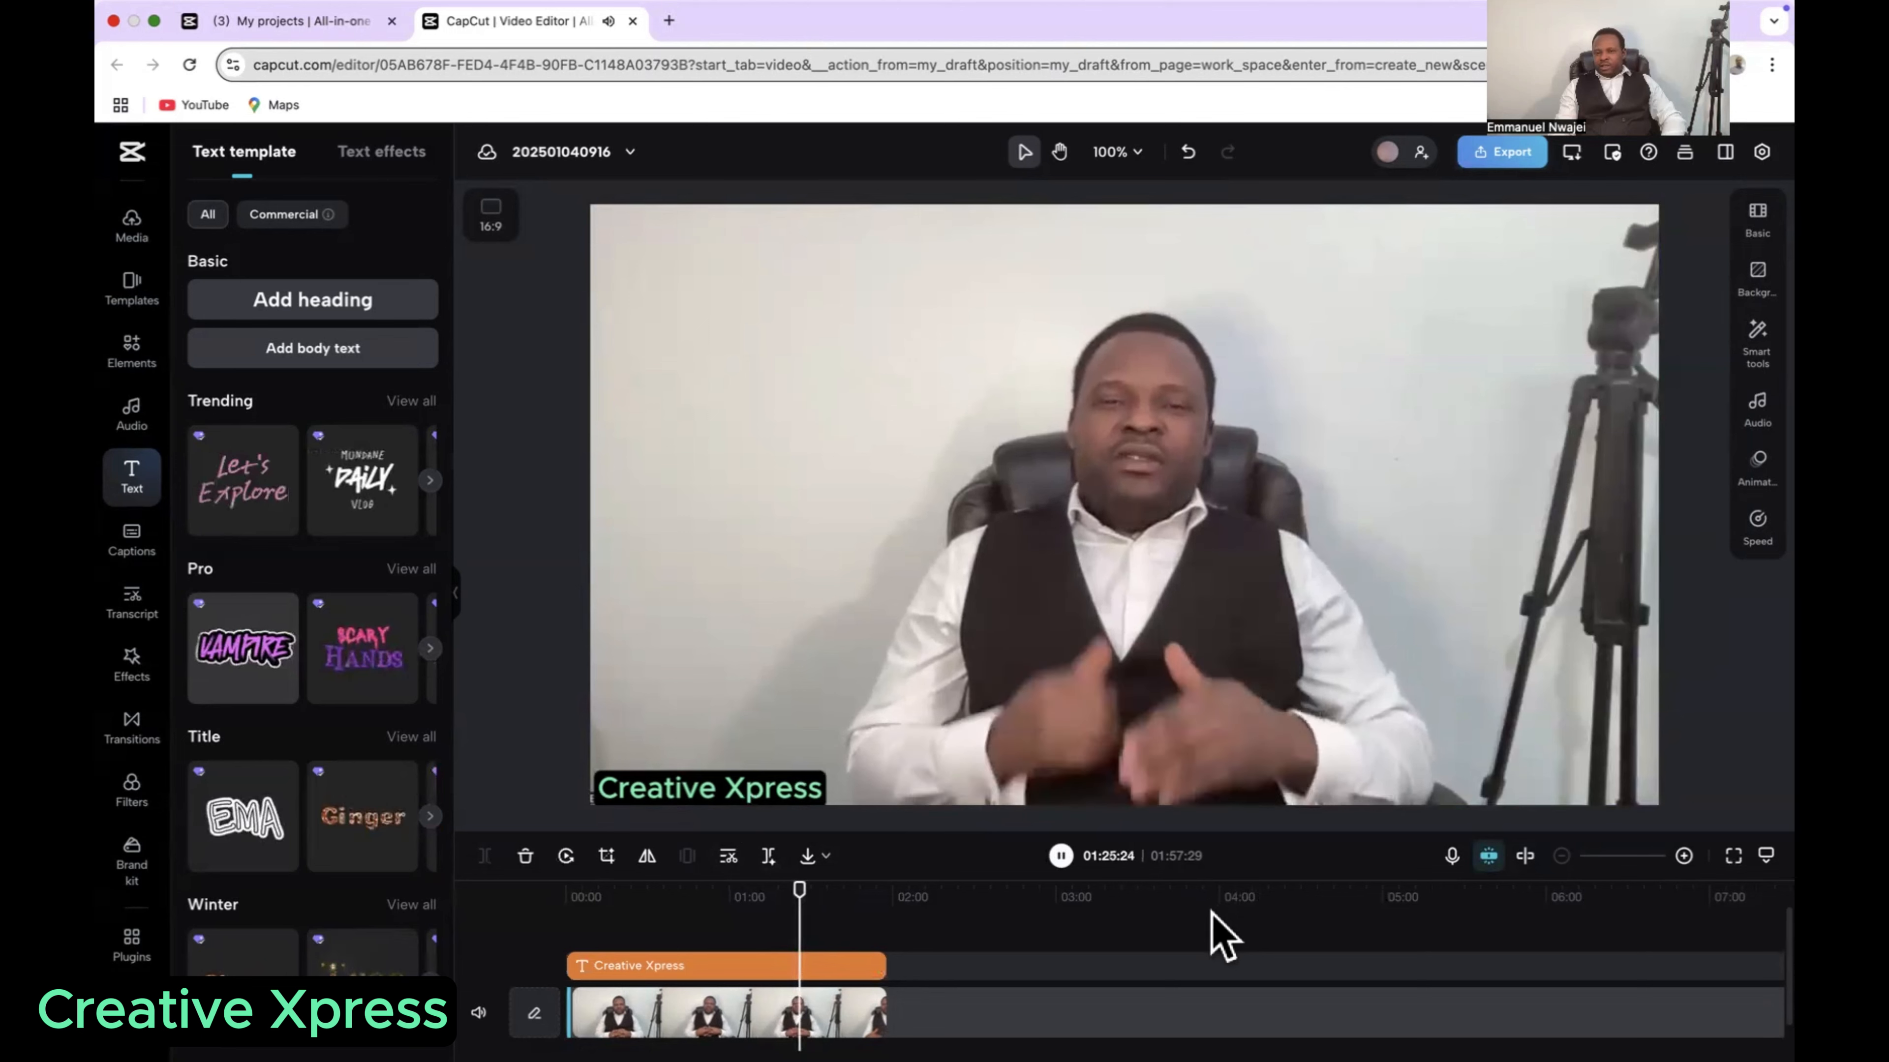
pyautogui.click(1060, 857)
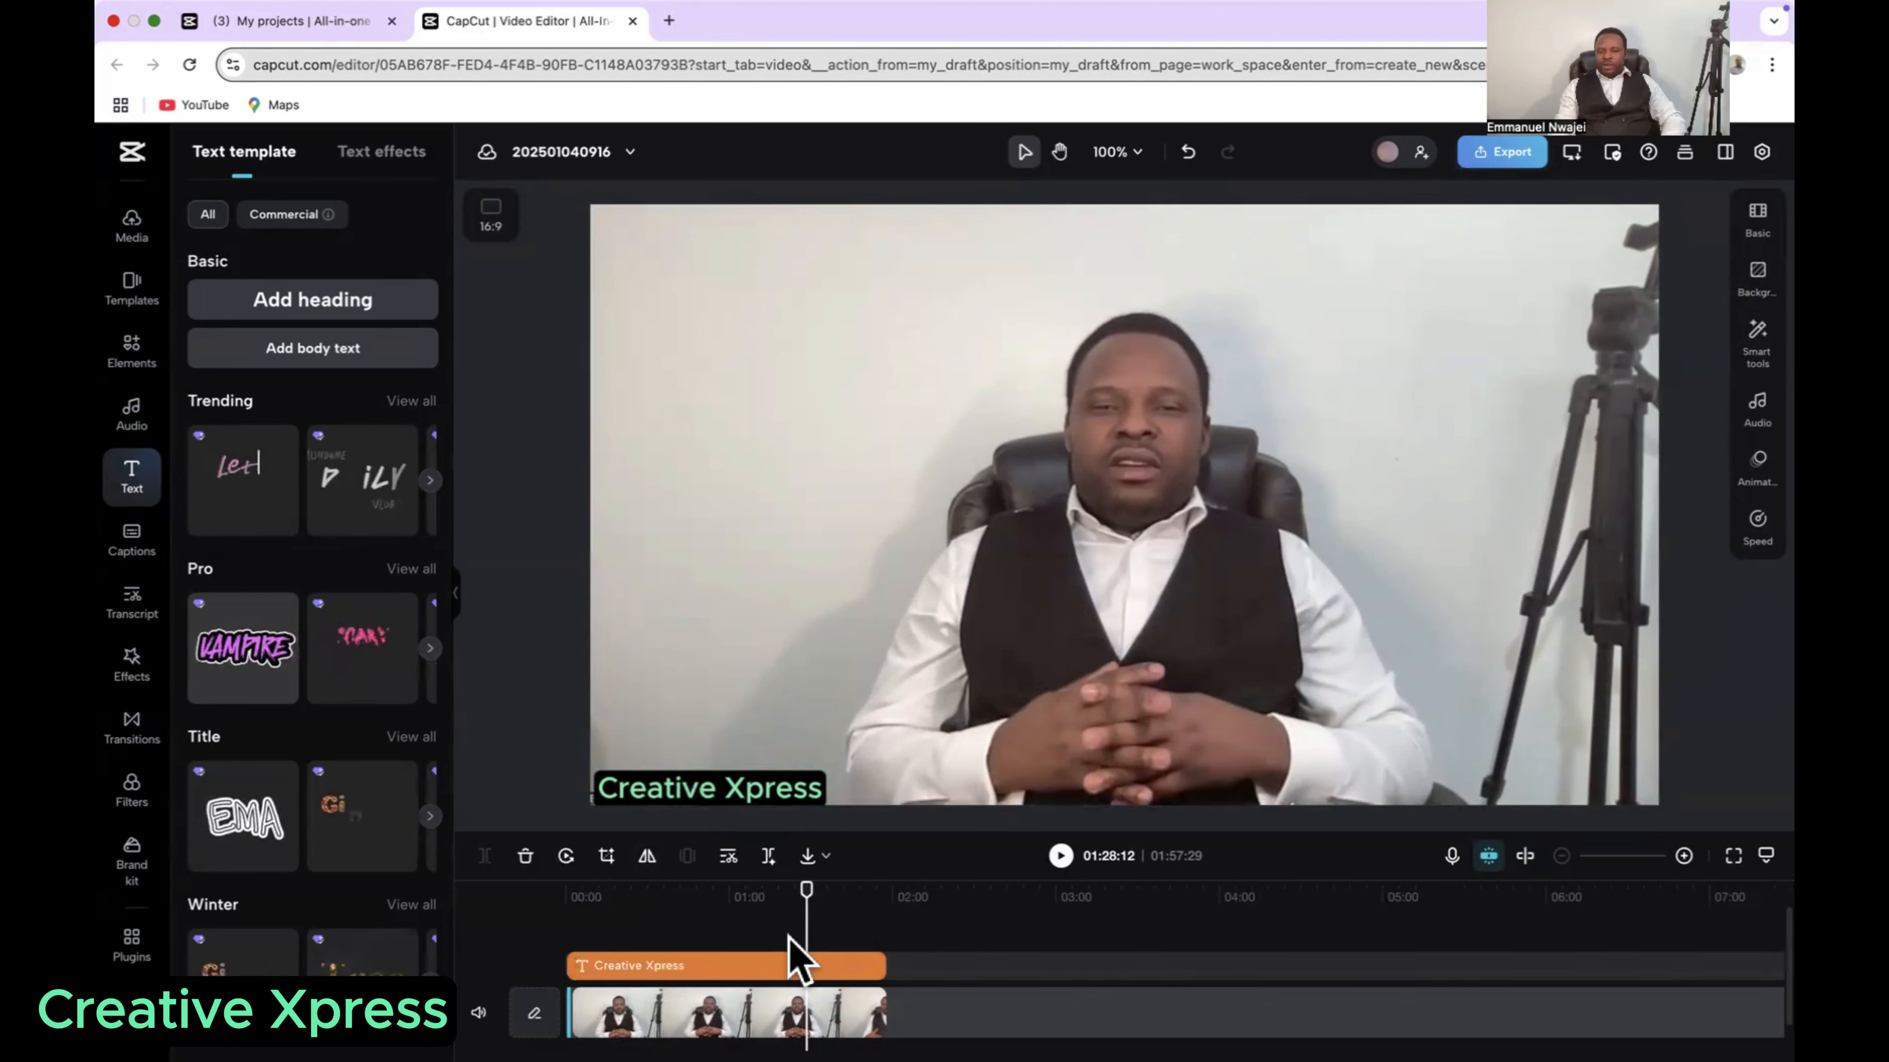
pyautogui.moveTo(800, 927); pyautogui.dragTo(560, 966)
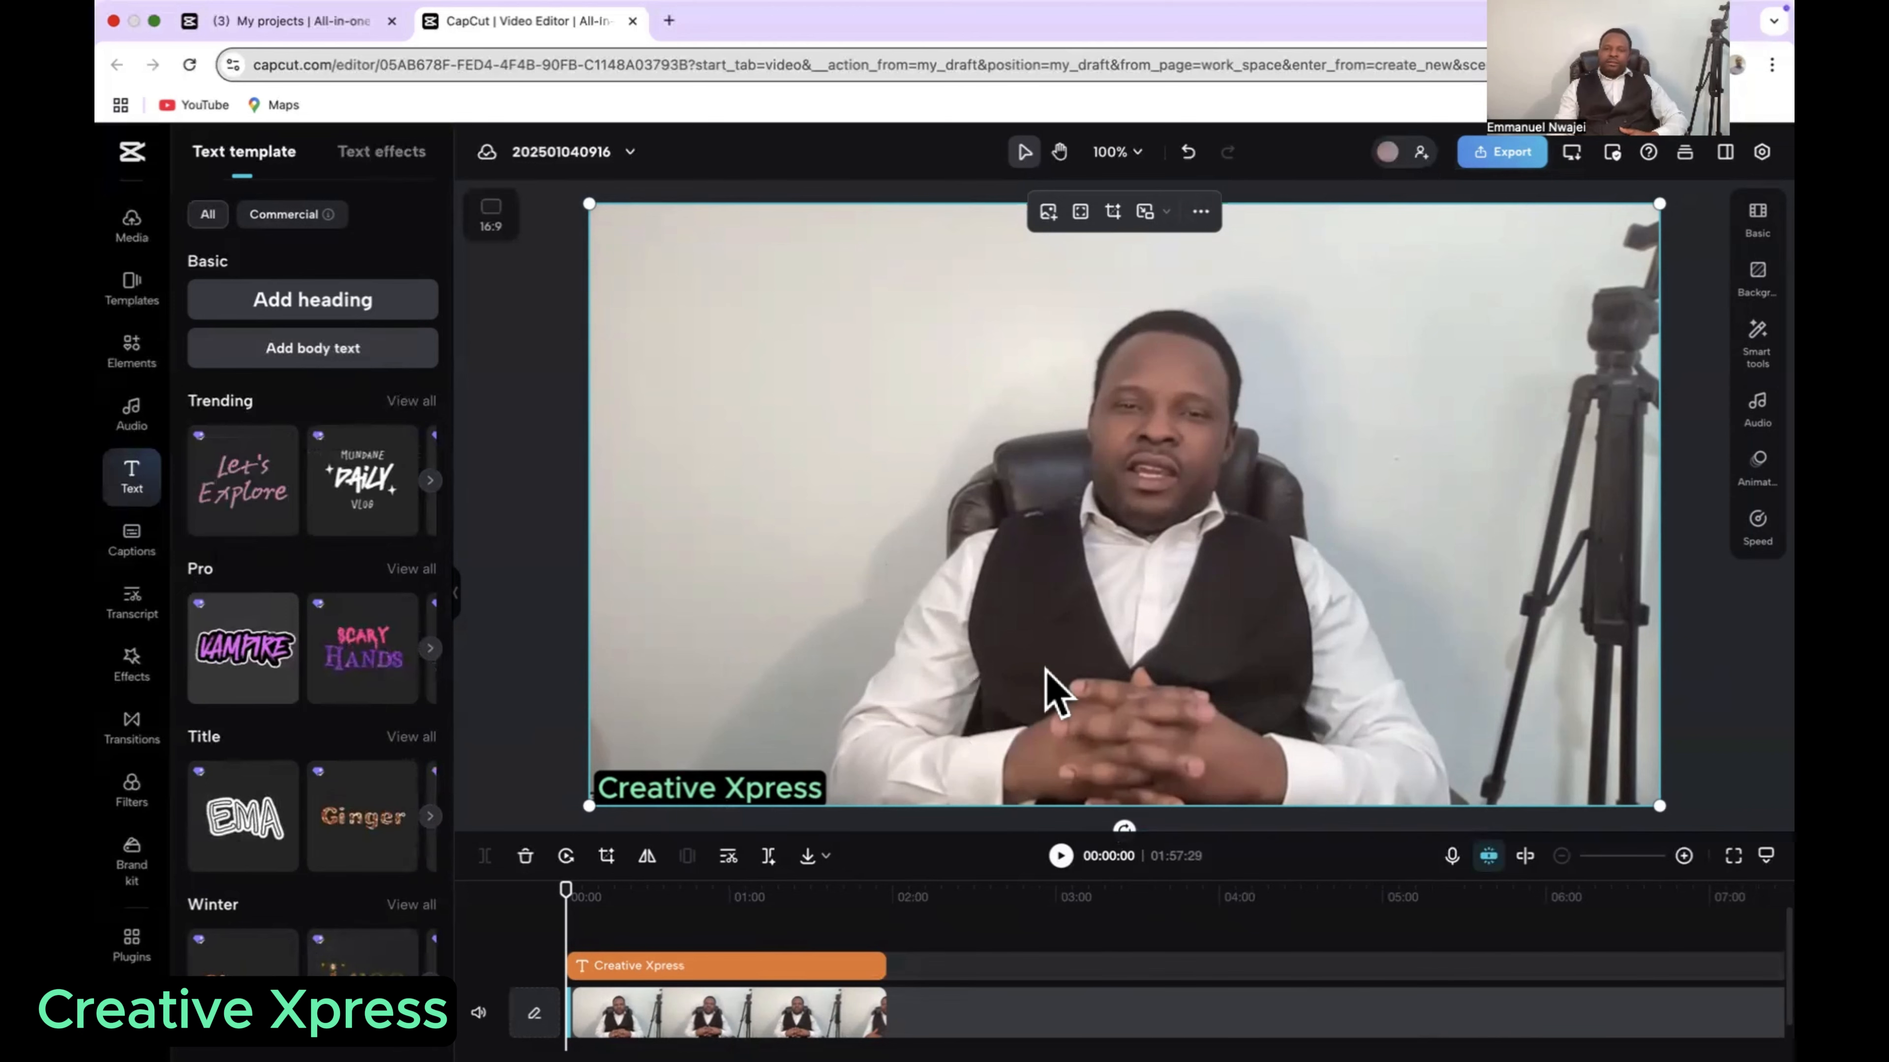
# Step: Browse the music library and preview several tracks, including Positive and motivational, Sunrise, Happy and Hope. City pop
pyautogui.scroll(-3, 1056, 692)
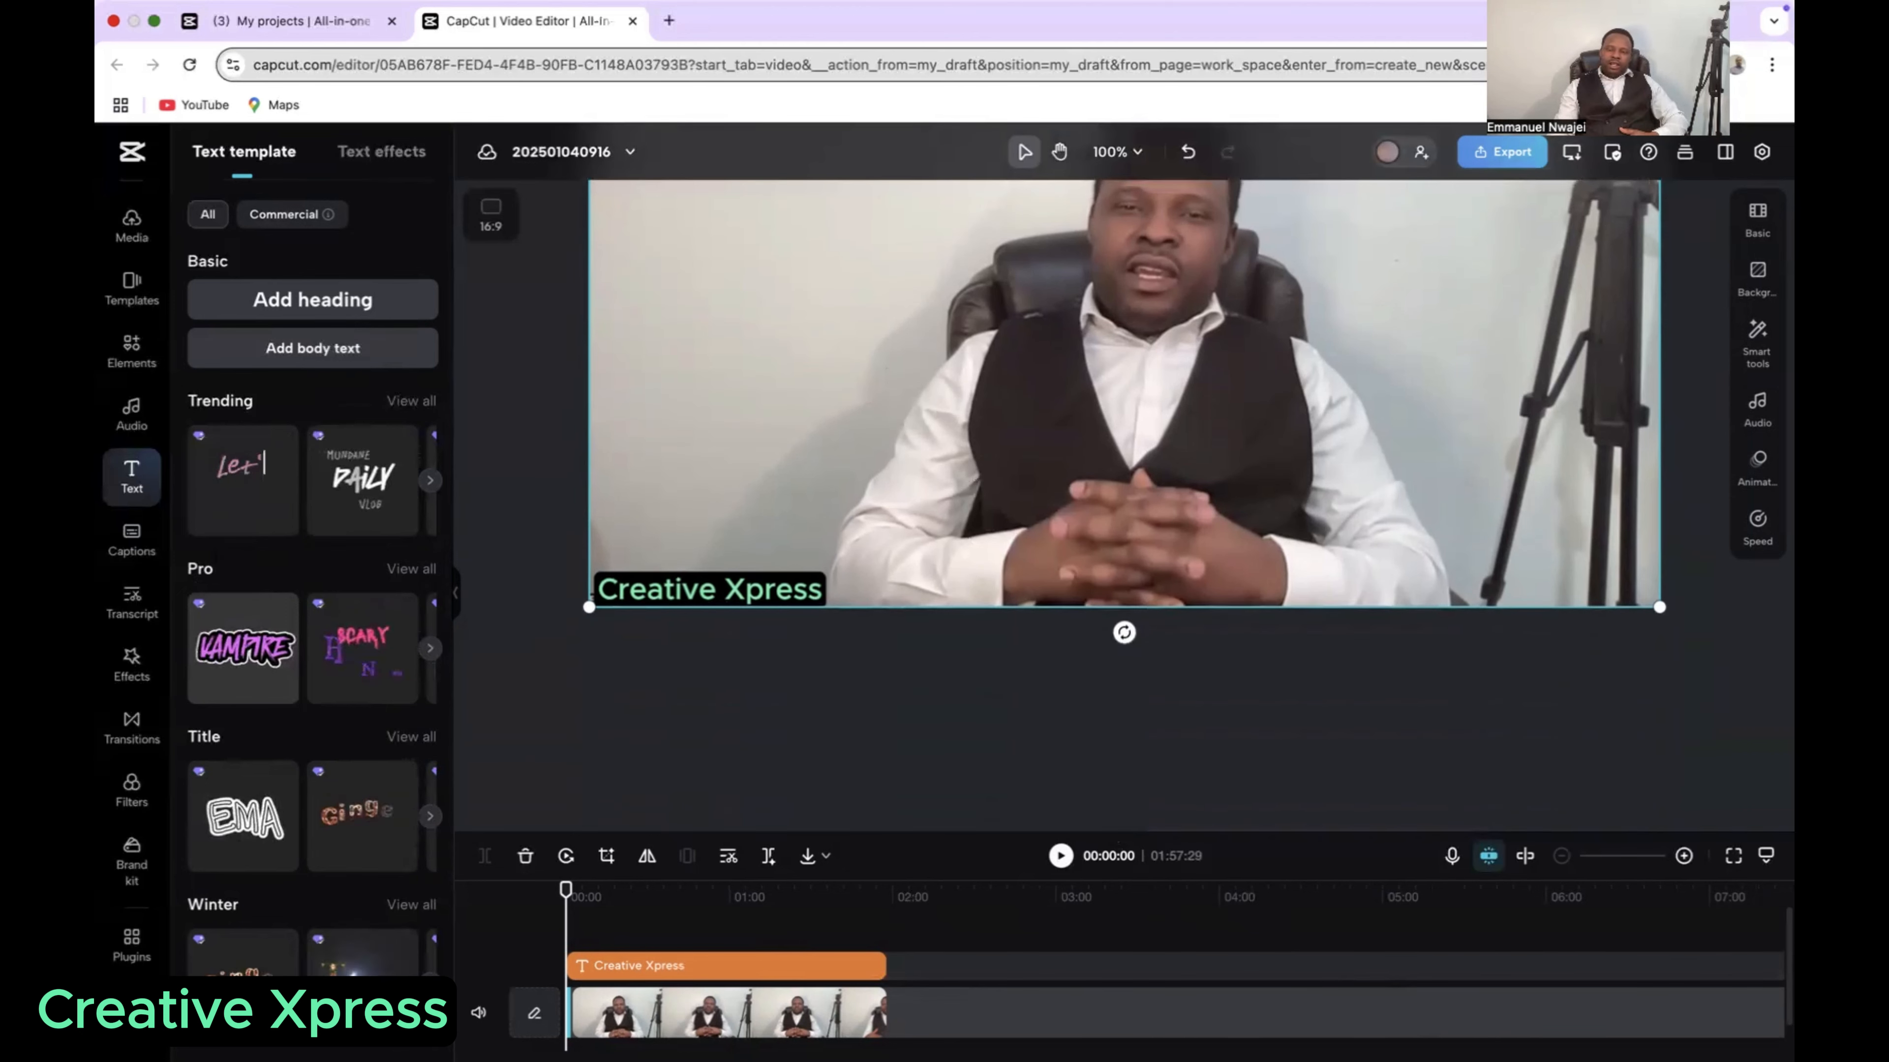
pyautogui.scroll(-1, 1134, 960)
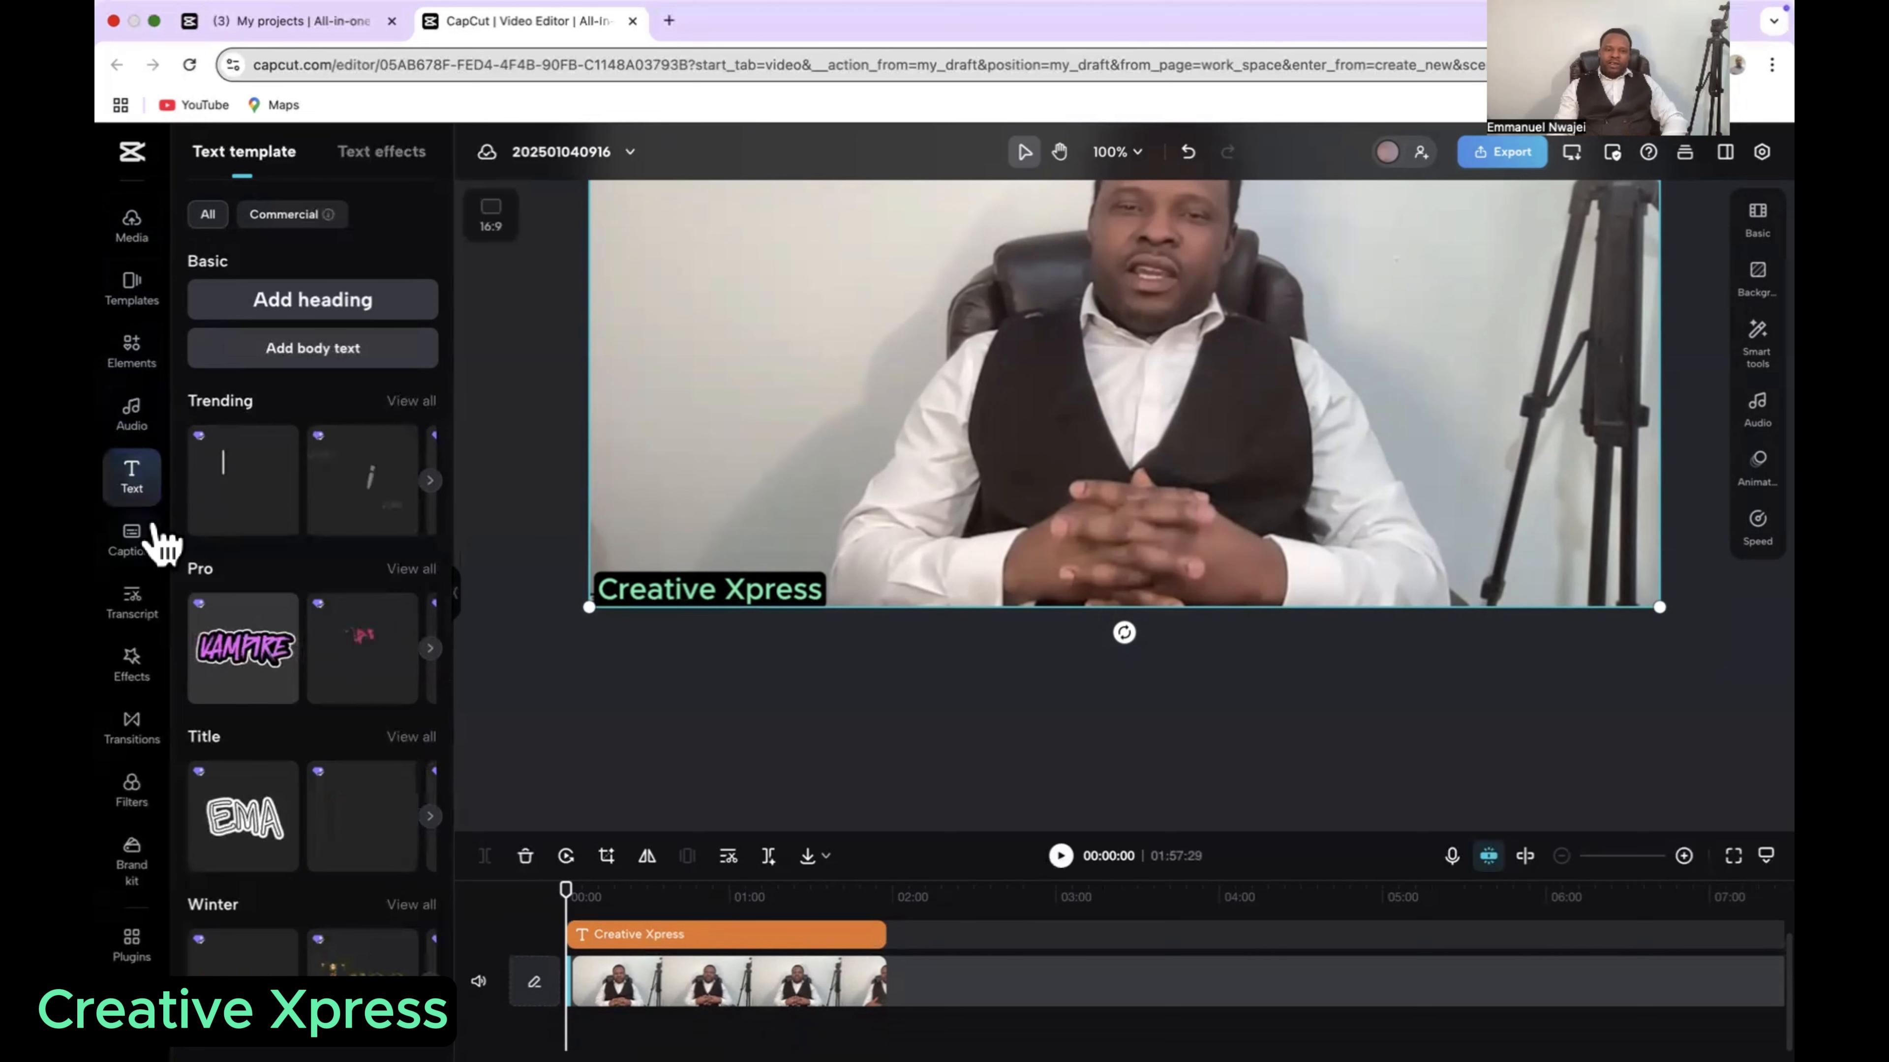
pyautogui.click(134, 430)
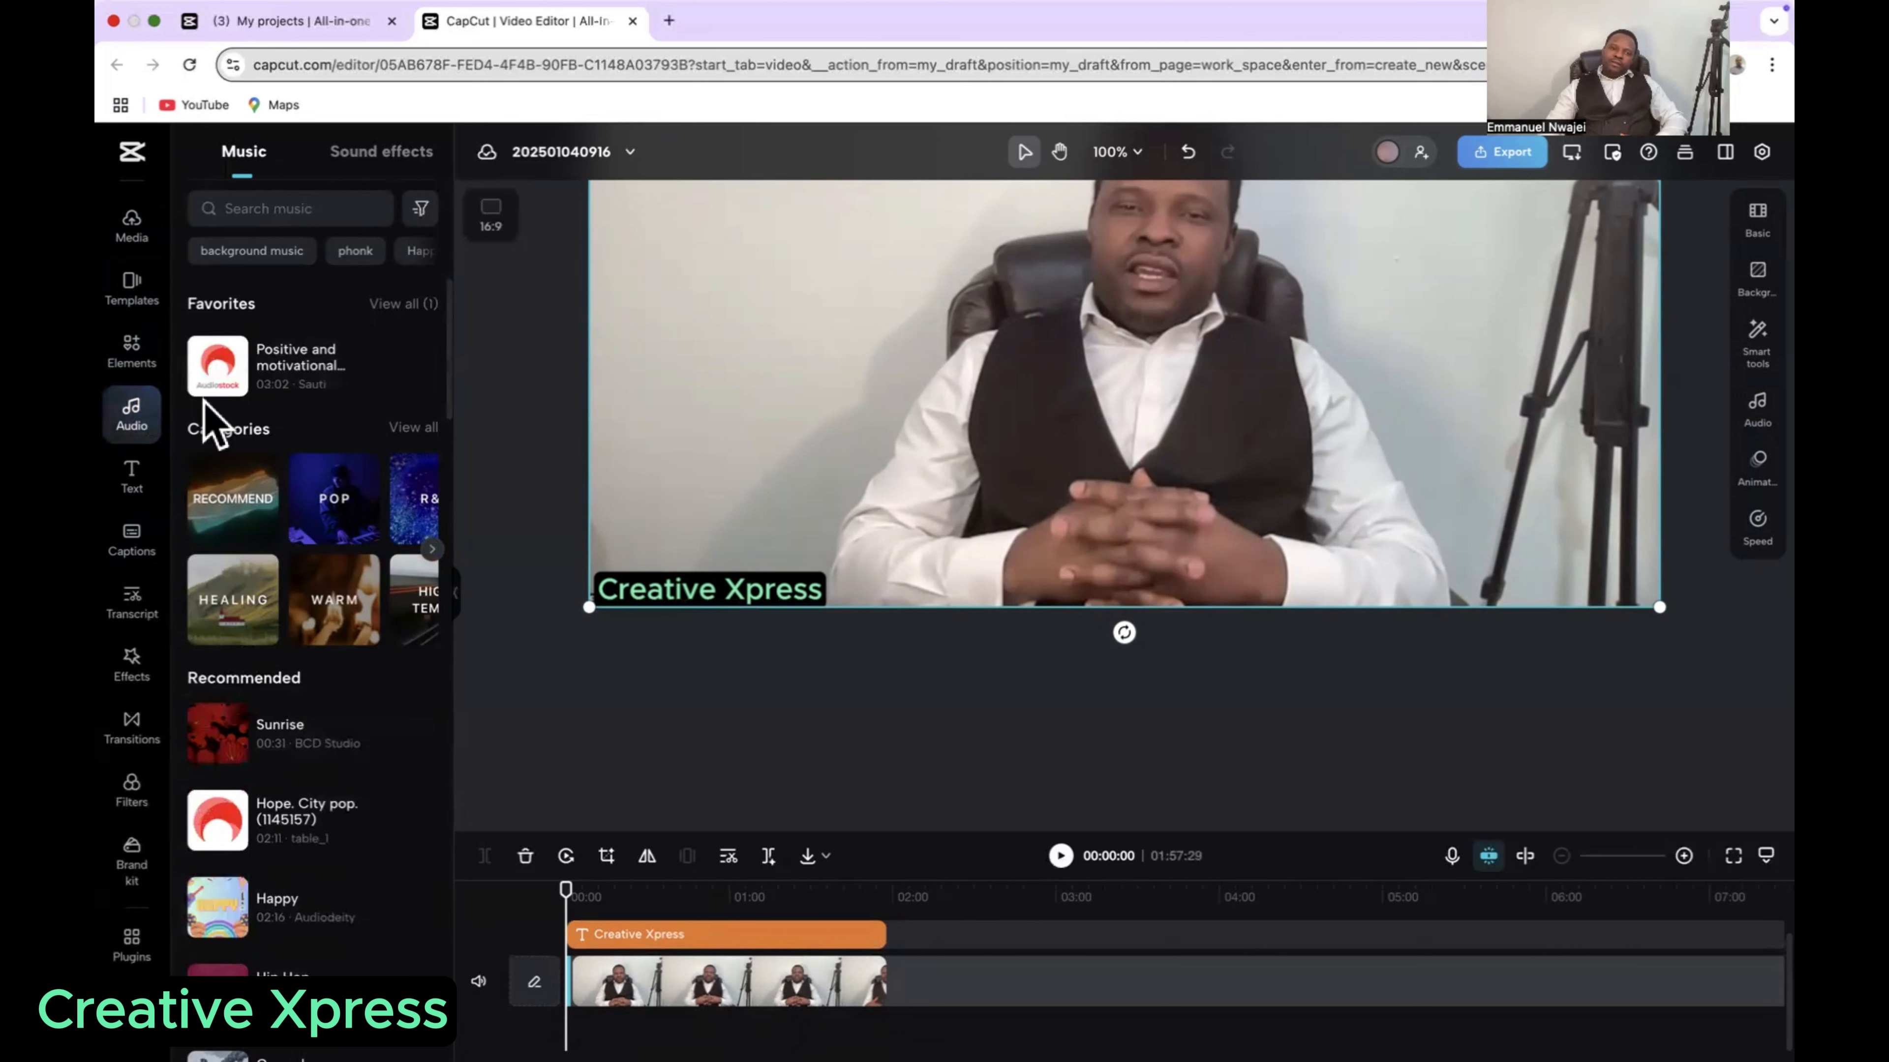
pyautogui.click(286, 387)
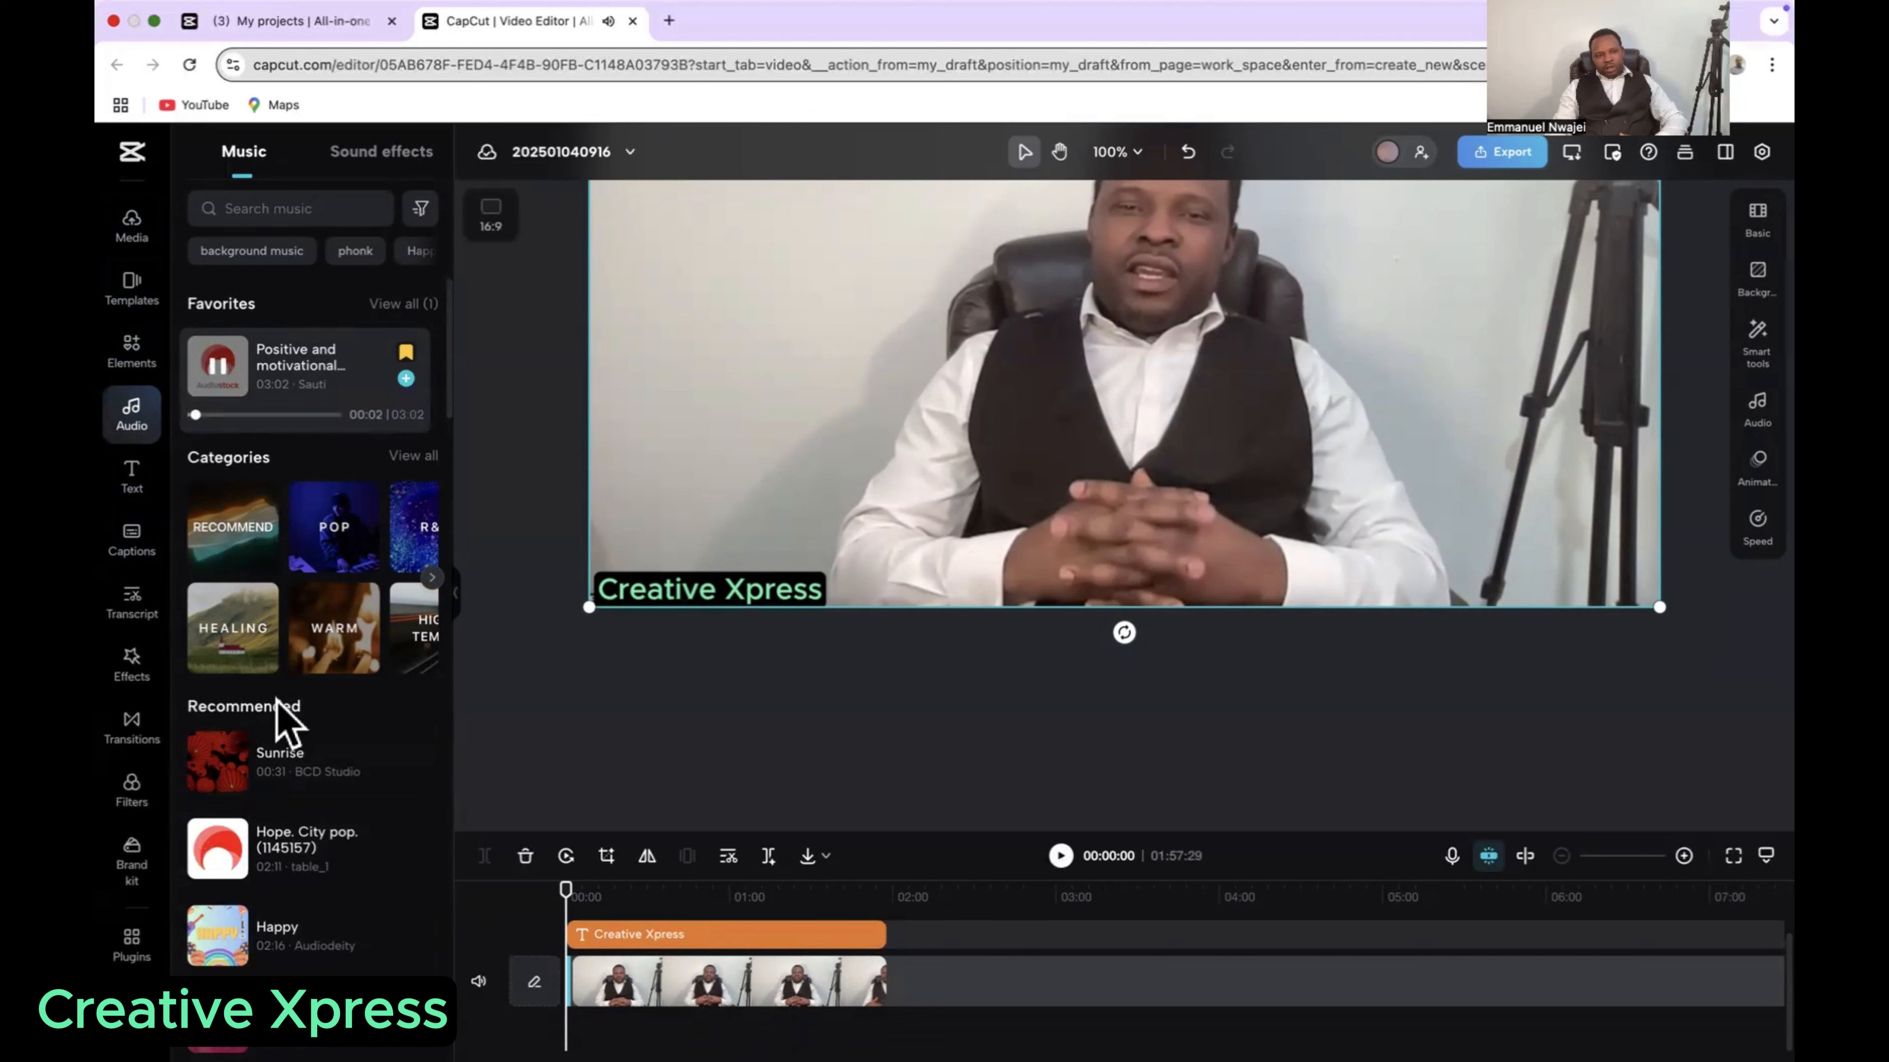
pyautogui.click(335, 777)
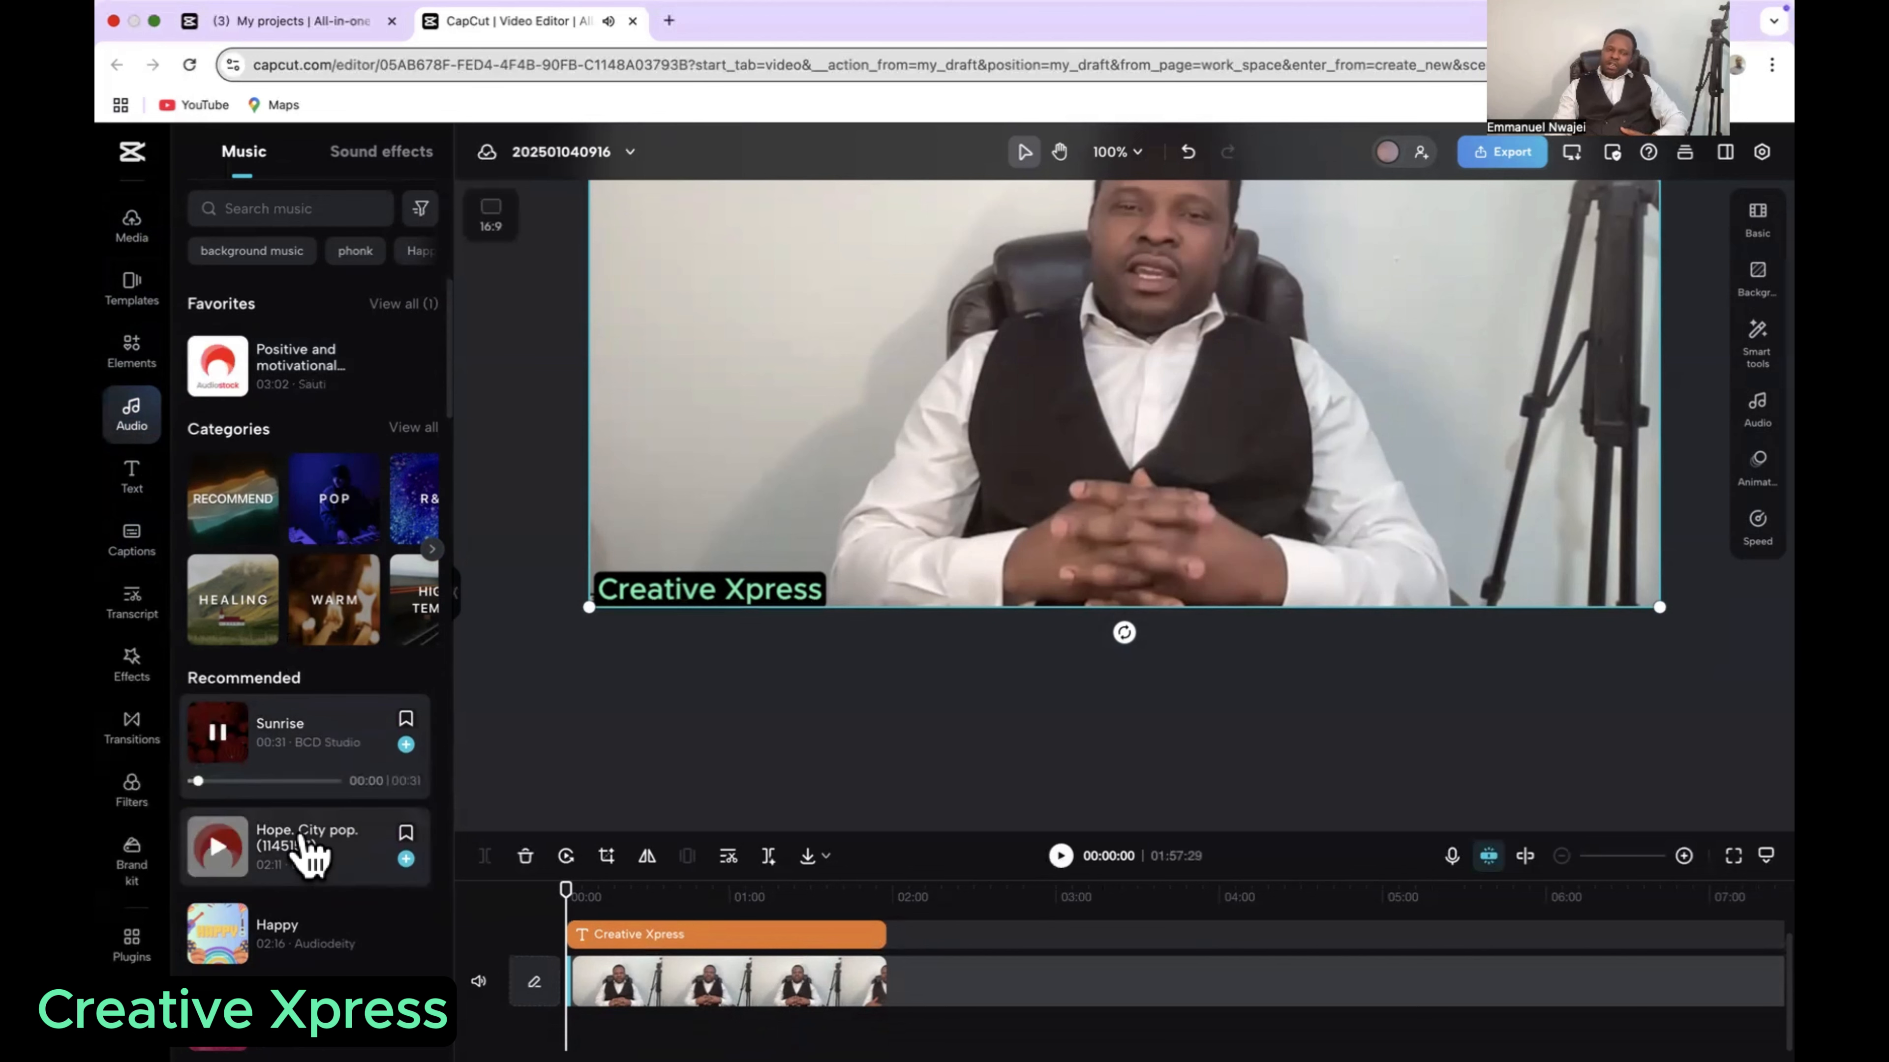
pyautogui.click(293, 934)
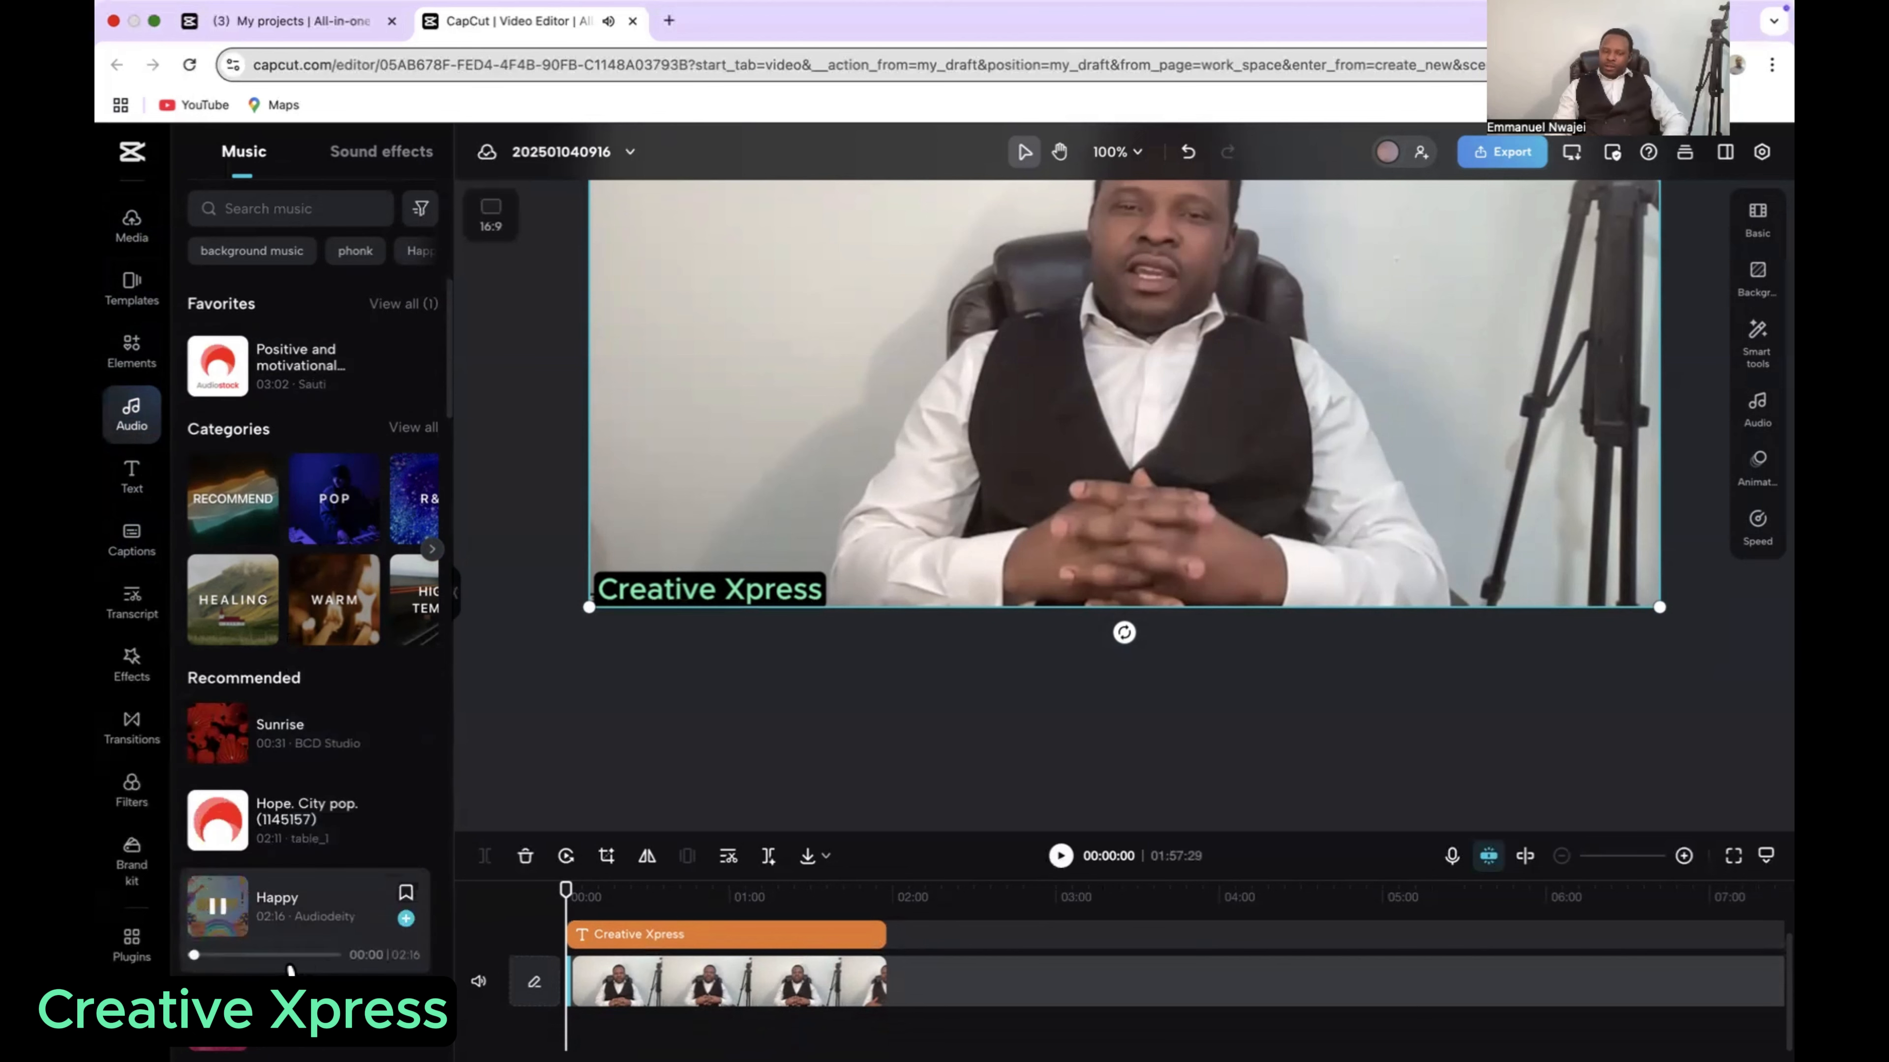
pyautogui.scroll(-1, 265, 972)
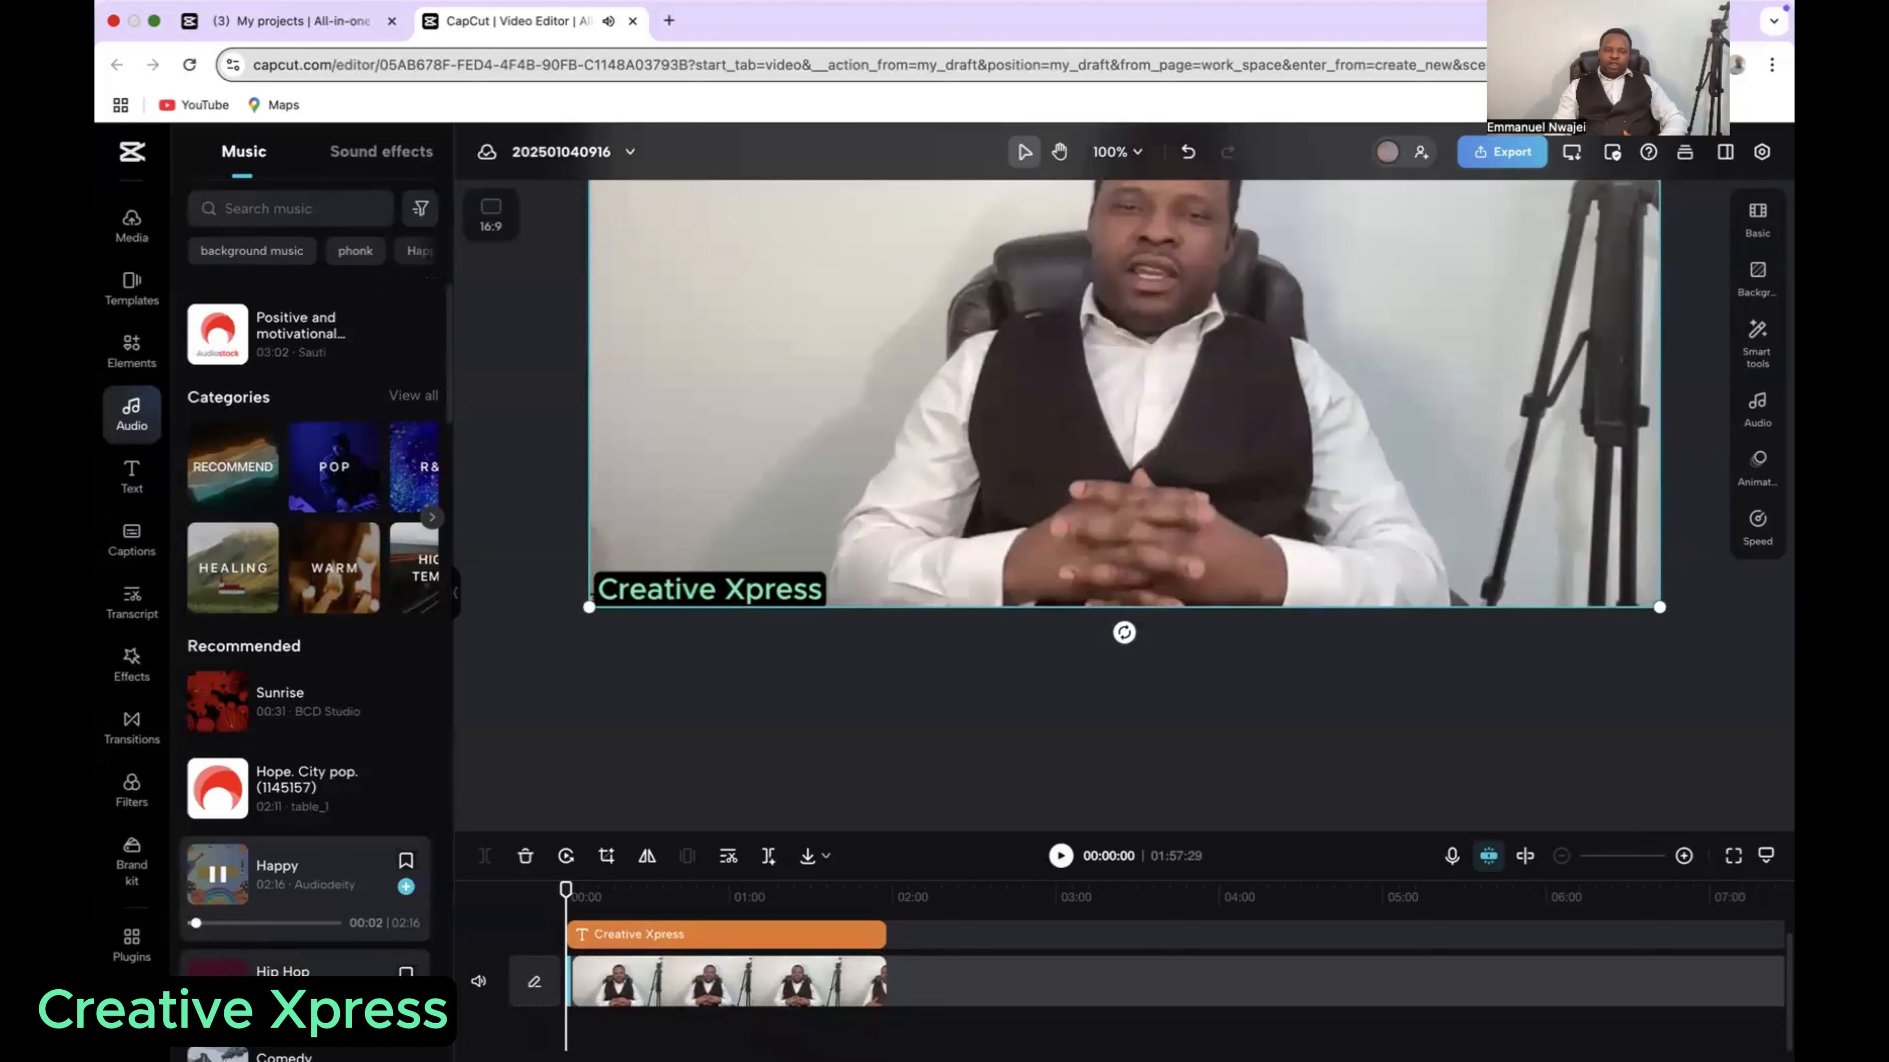
pyautogui.click(267, 959)
pyautogui.scroll(1, 357, 555)
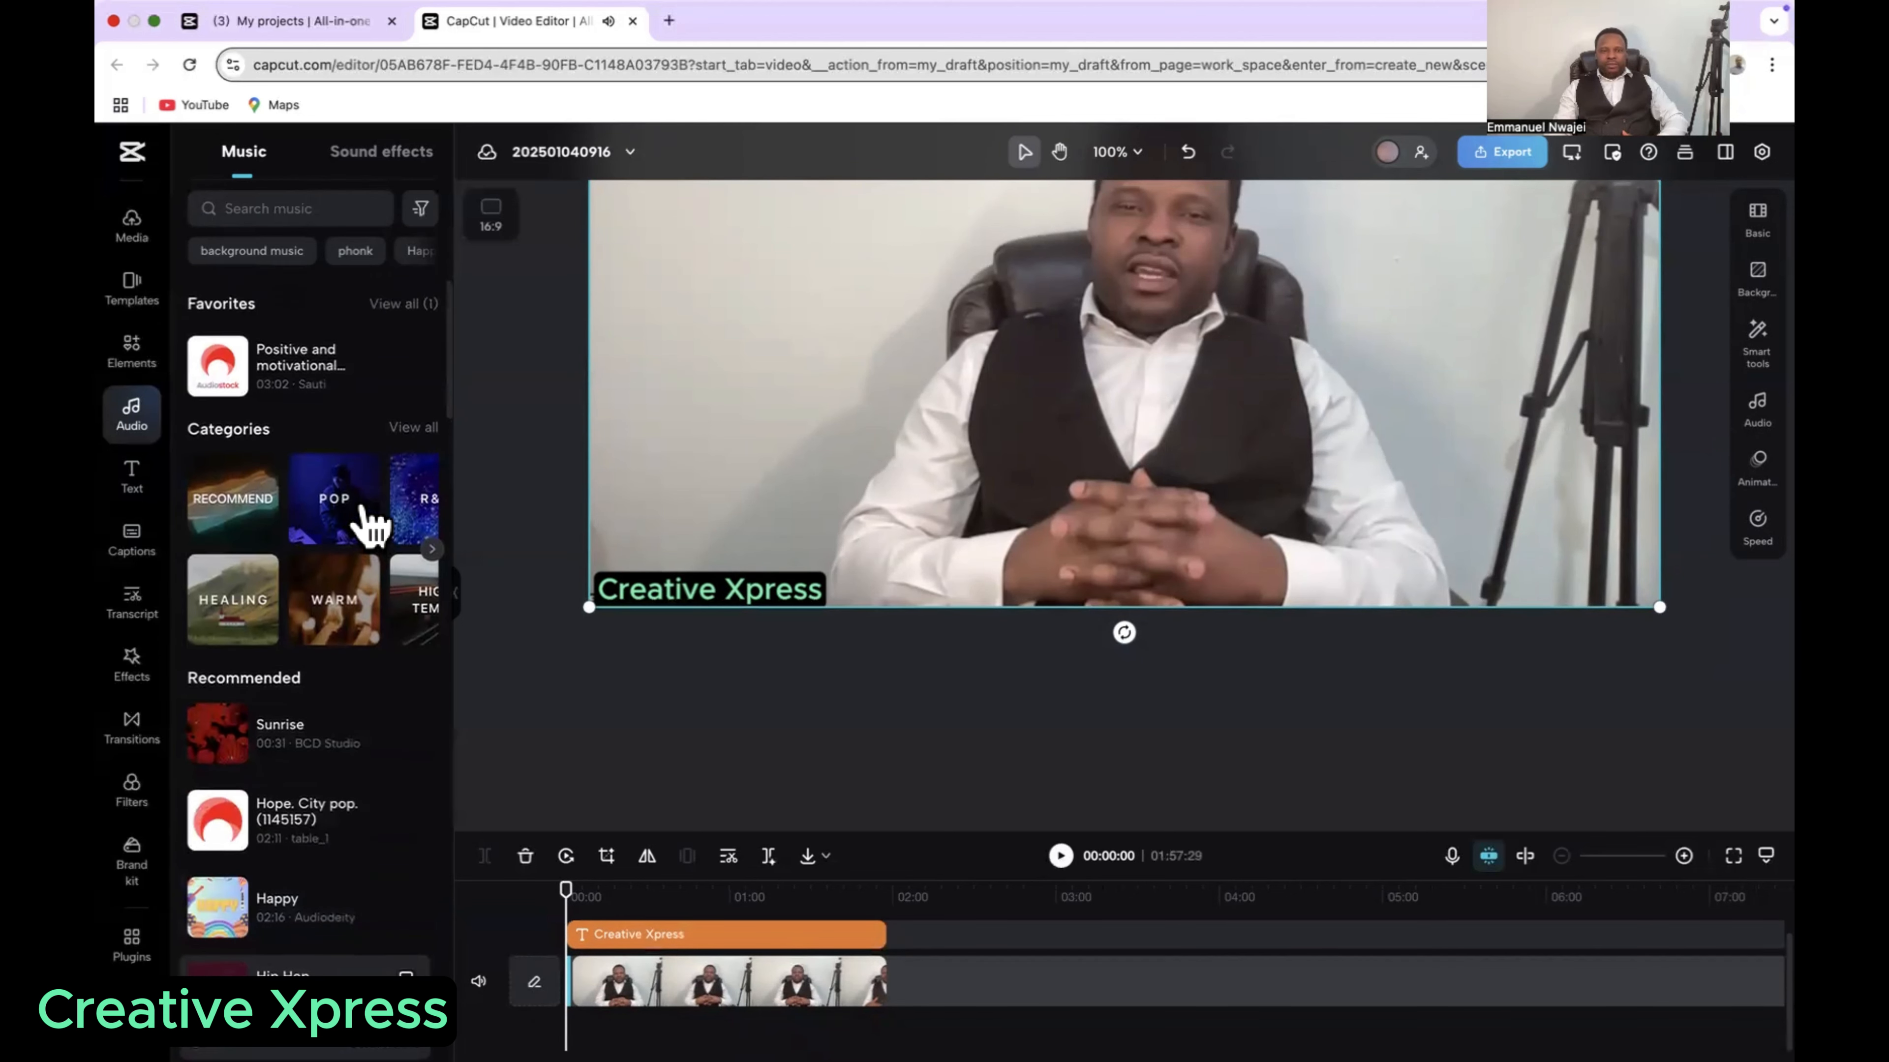
pyautogui.click(268, 824)
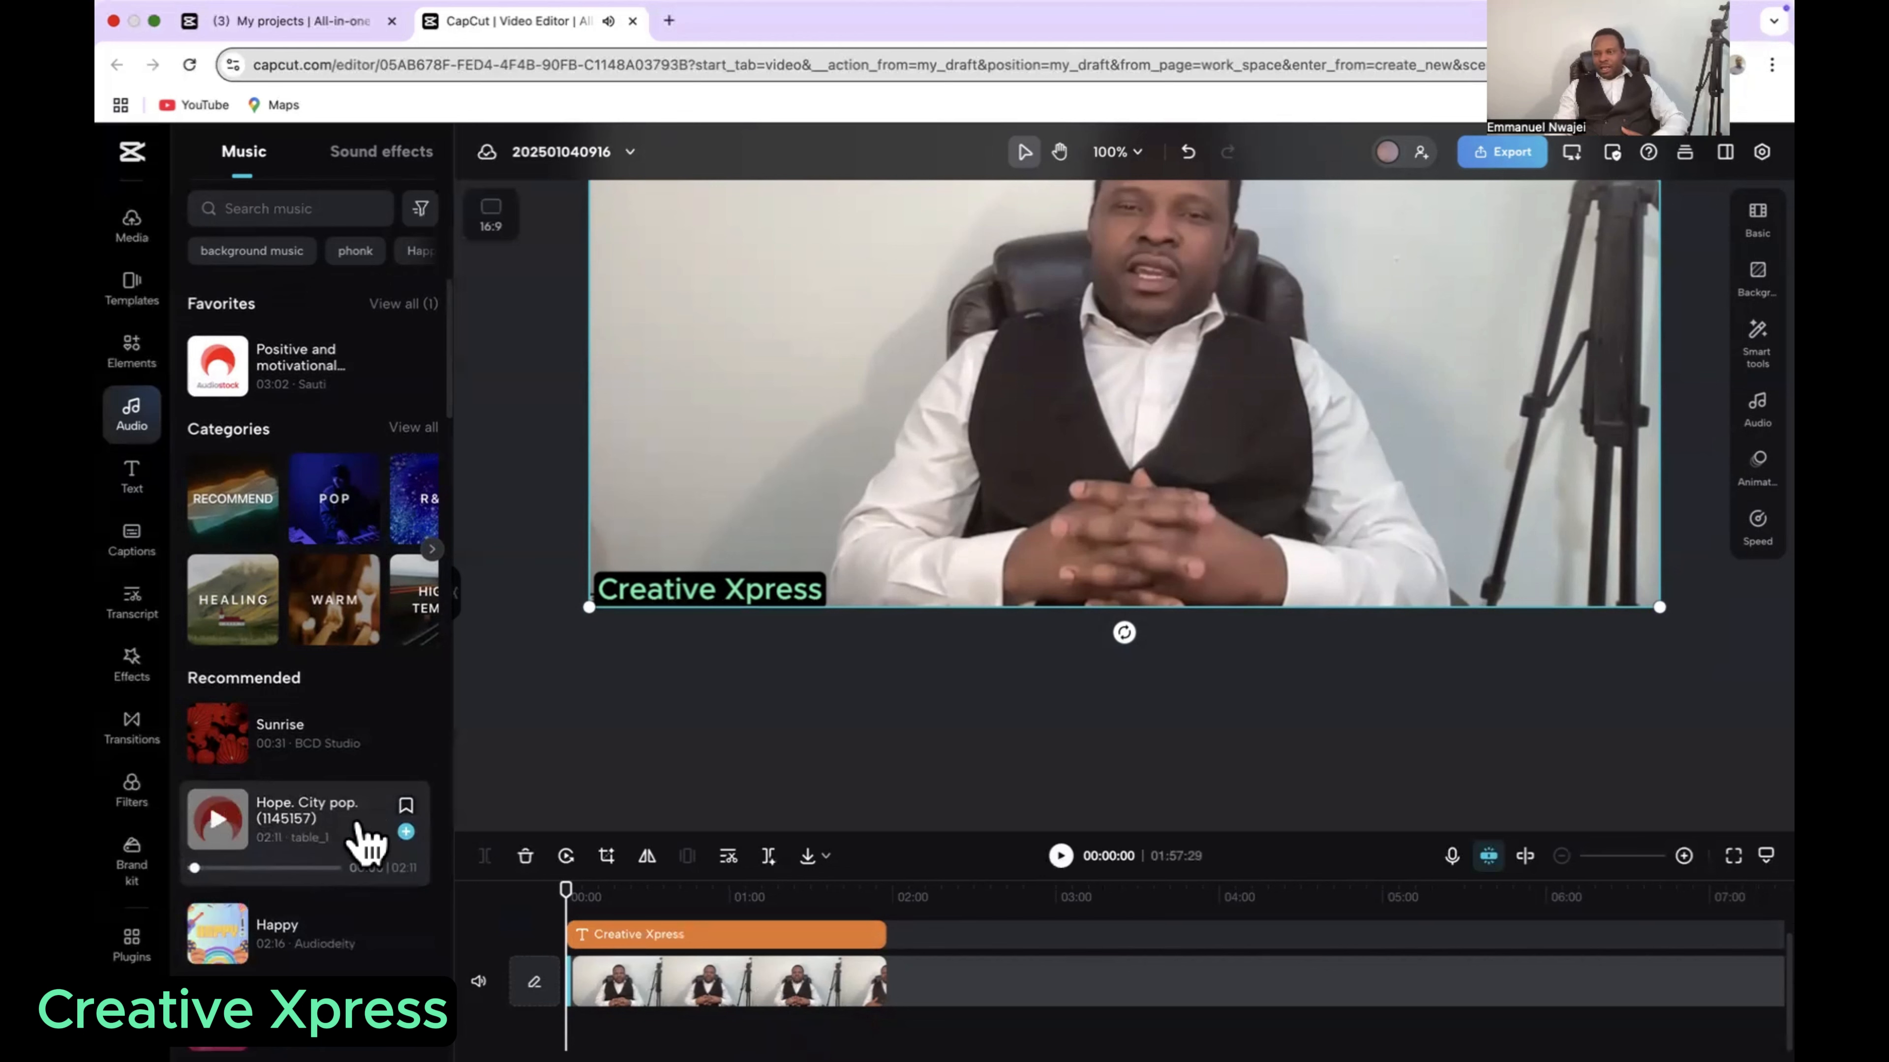
# Step: Search for inspirational background music from the search history and preview the Inspirational Moments and Success – Inspirational Cinematic Background Music tracks
pyautogui.click(279, 205)
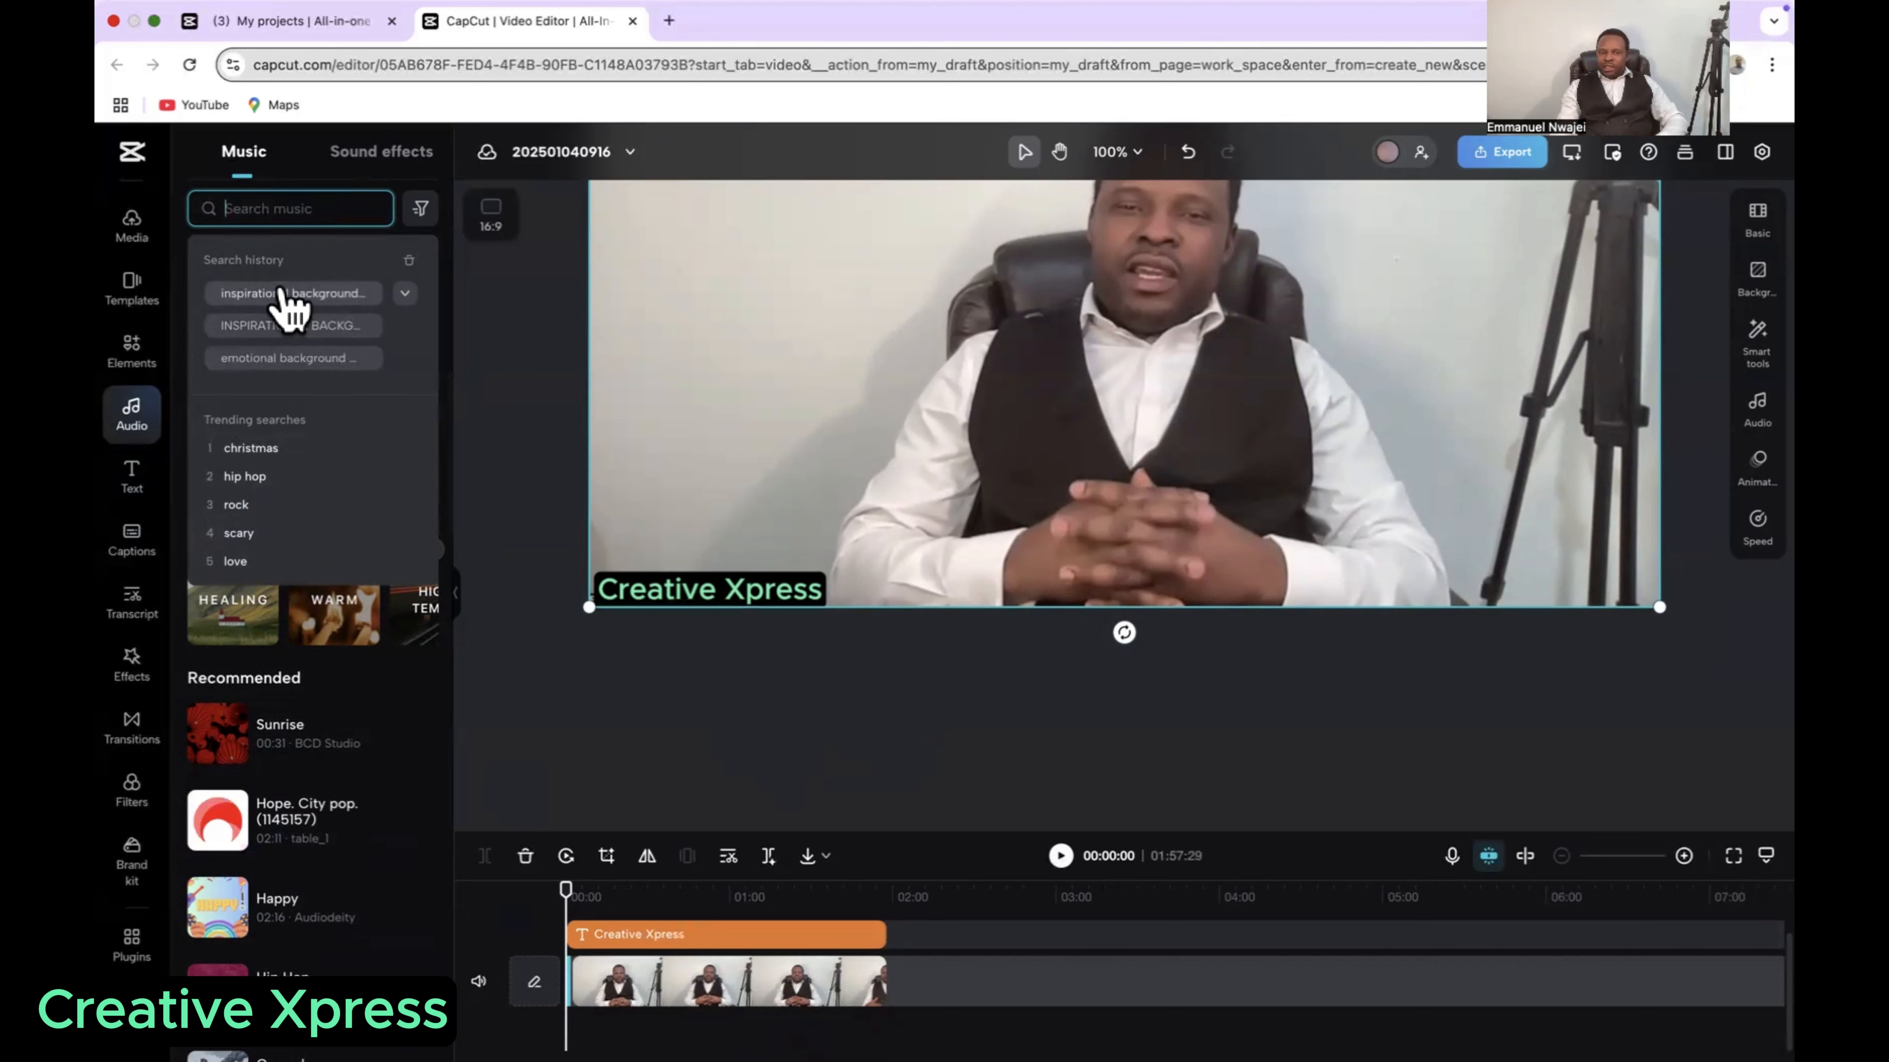
pyautogui.click(261, 297)
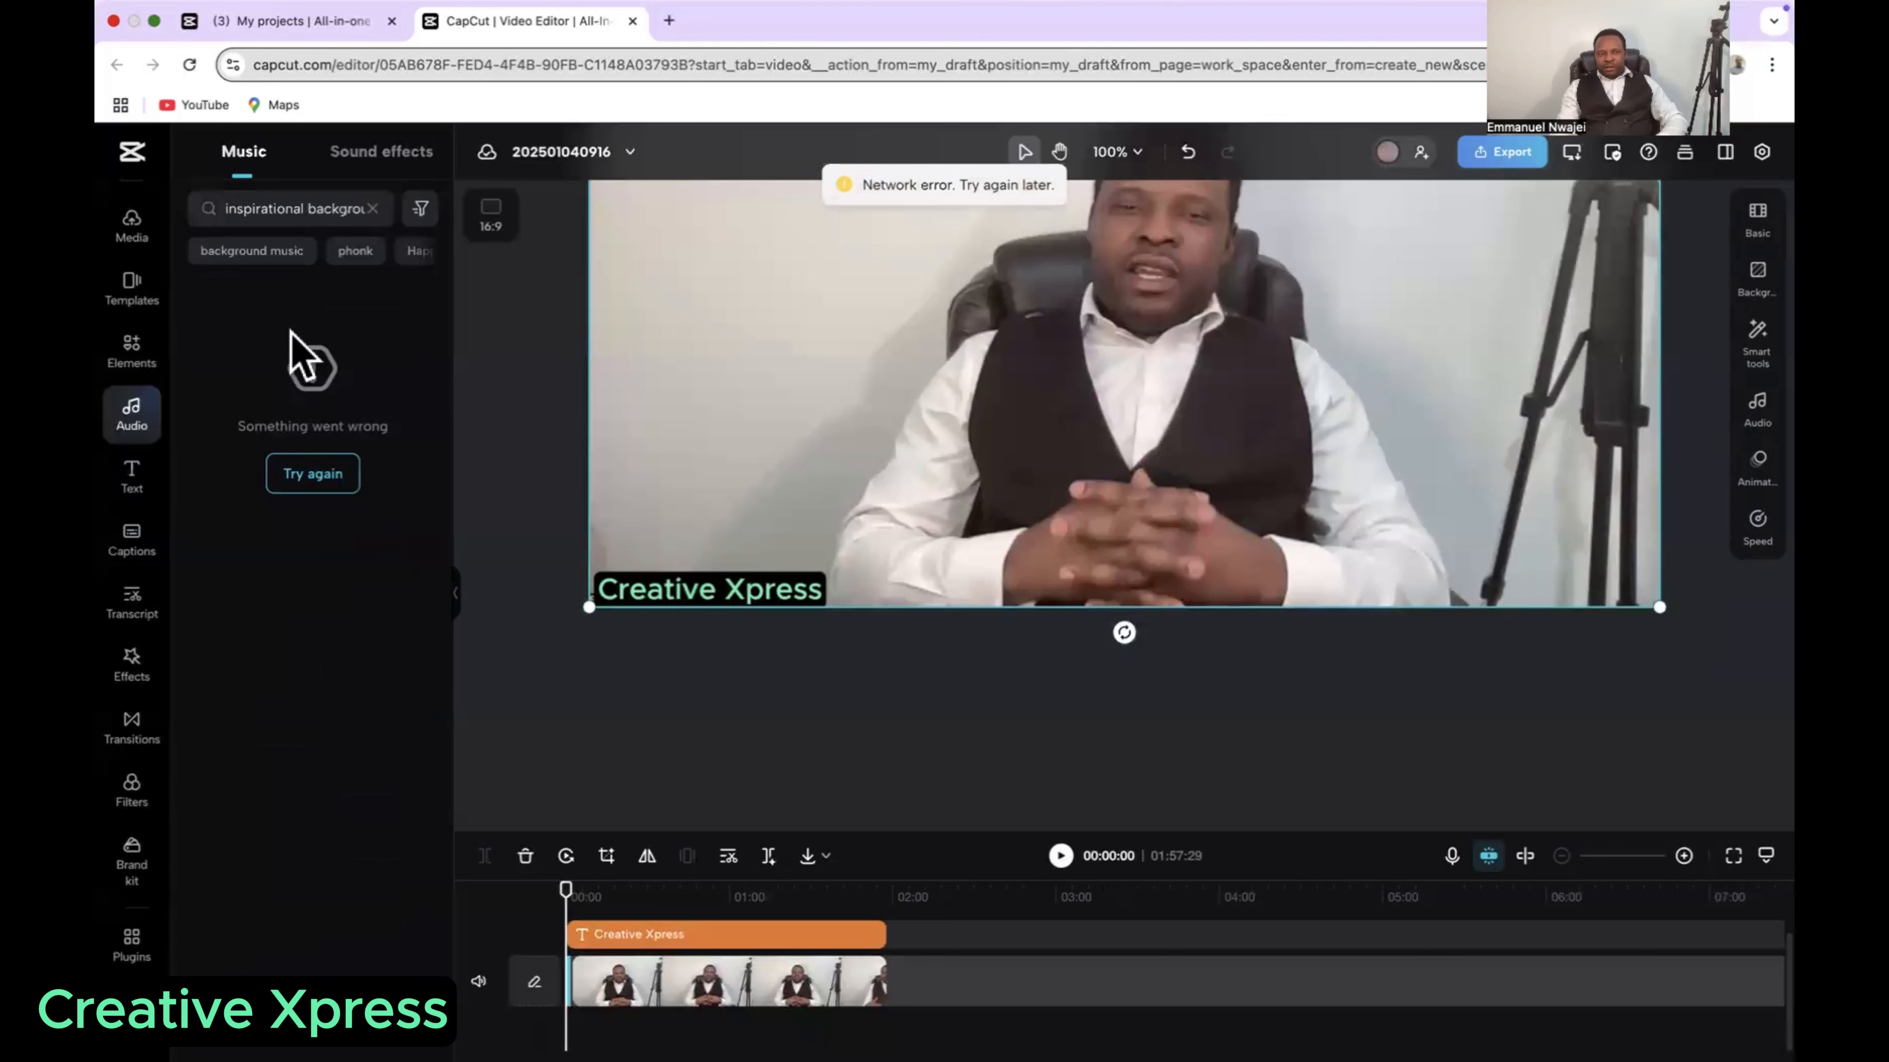
pyautogui.click(308, 216)
pyautogui.click(373, 210)
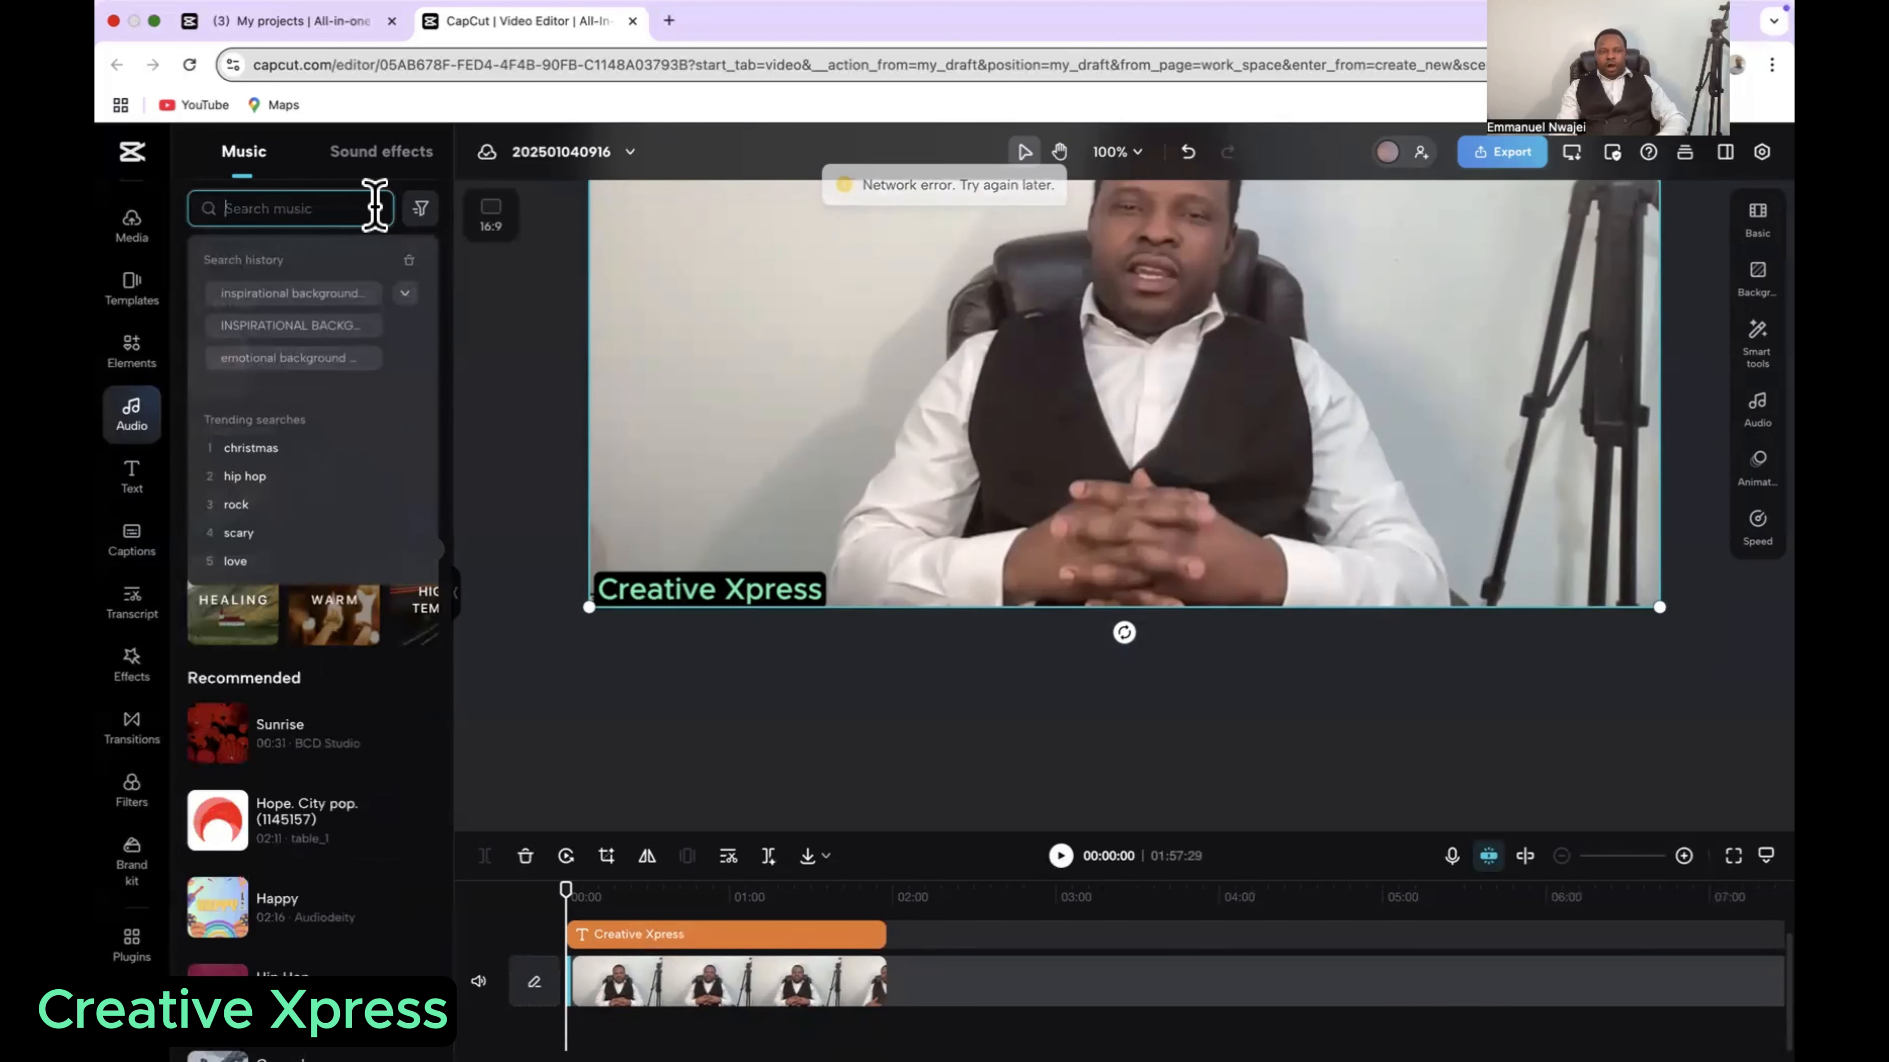
pyautogui.click(284, 301)
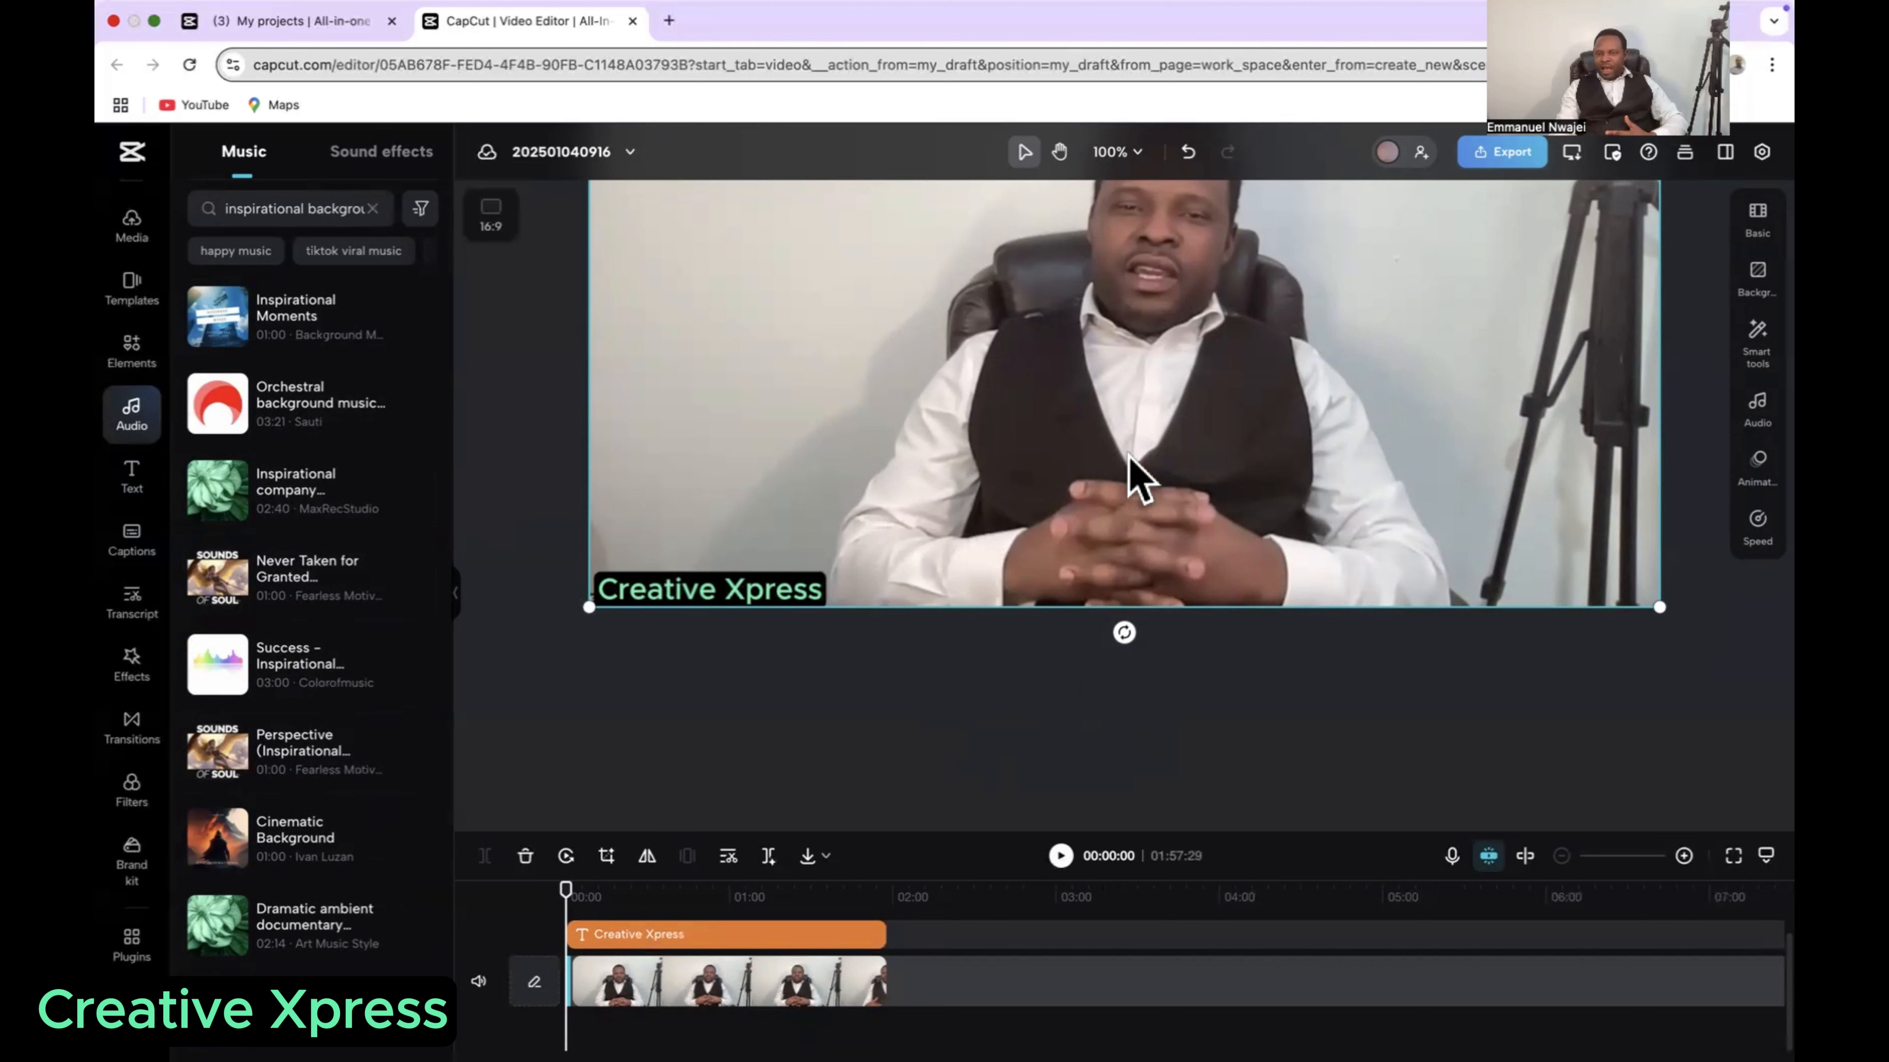
pyautogui.click(325, 328)
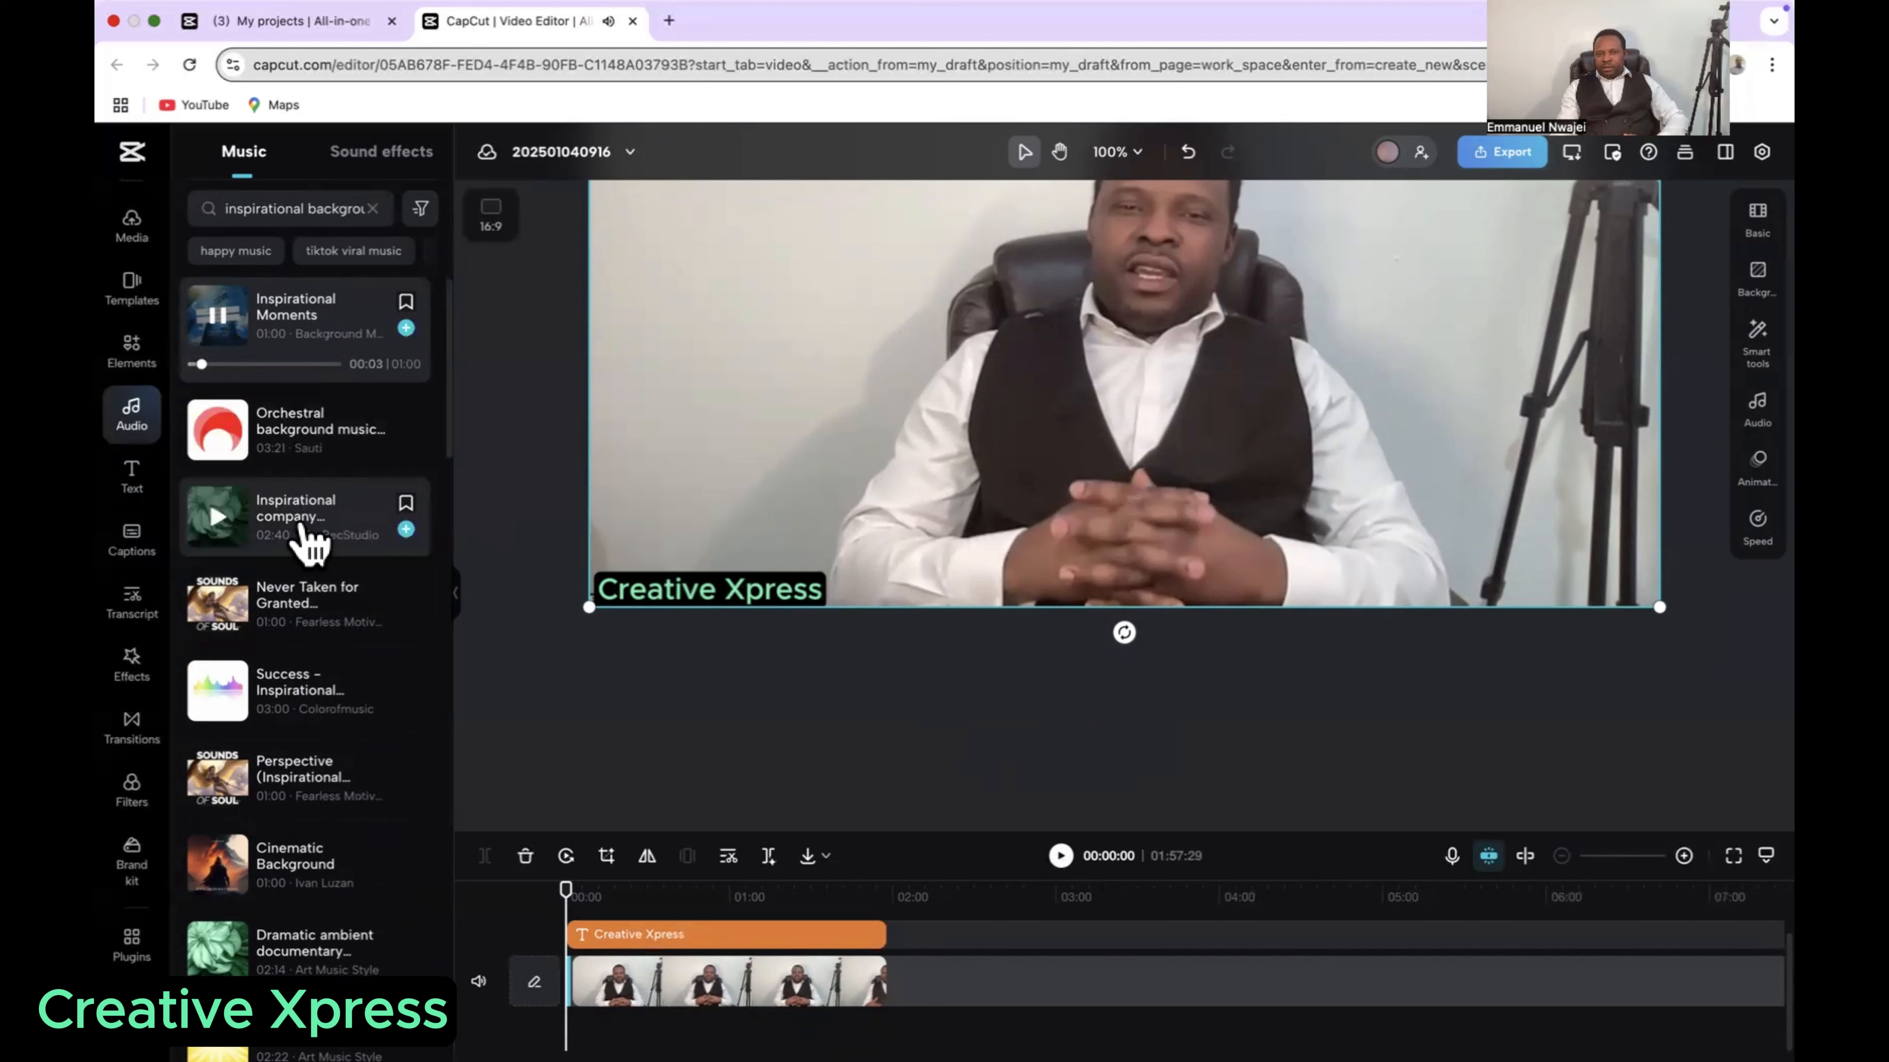
pyautogui.click(223, 661)
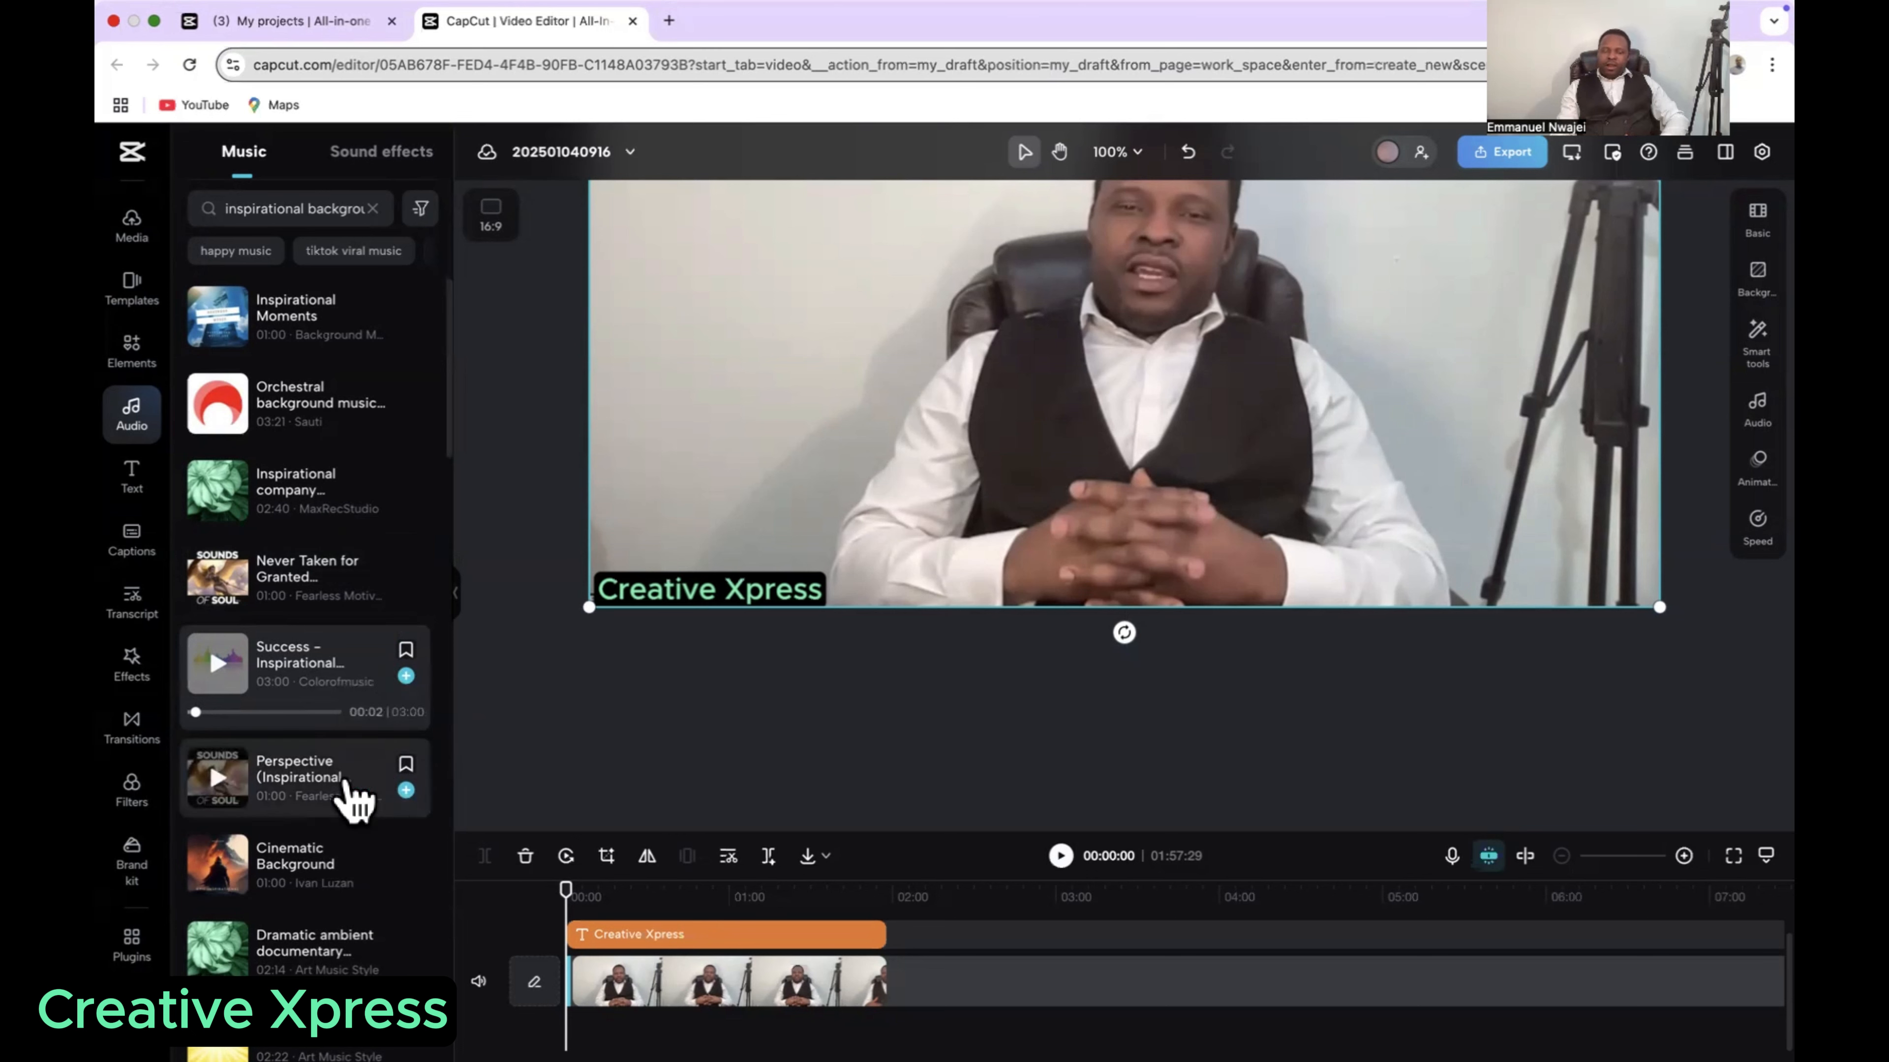
# Step: Add the Success – Inspirational Cinematic Background Music track beneath the video and align its start with the beginning of the timeline
pyautogui.moveTo(293, 677); pyautogui.dragTo(572, 1031)
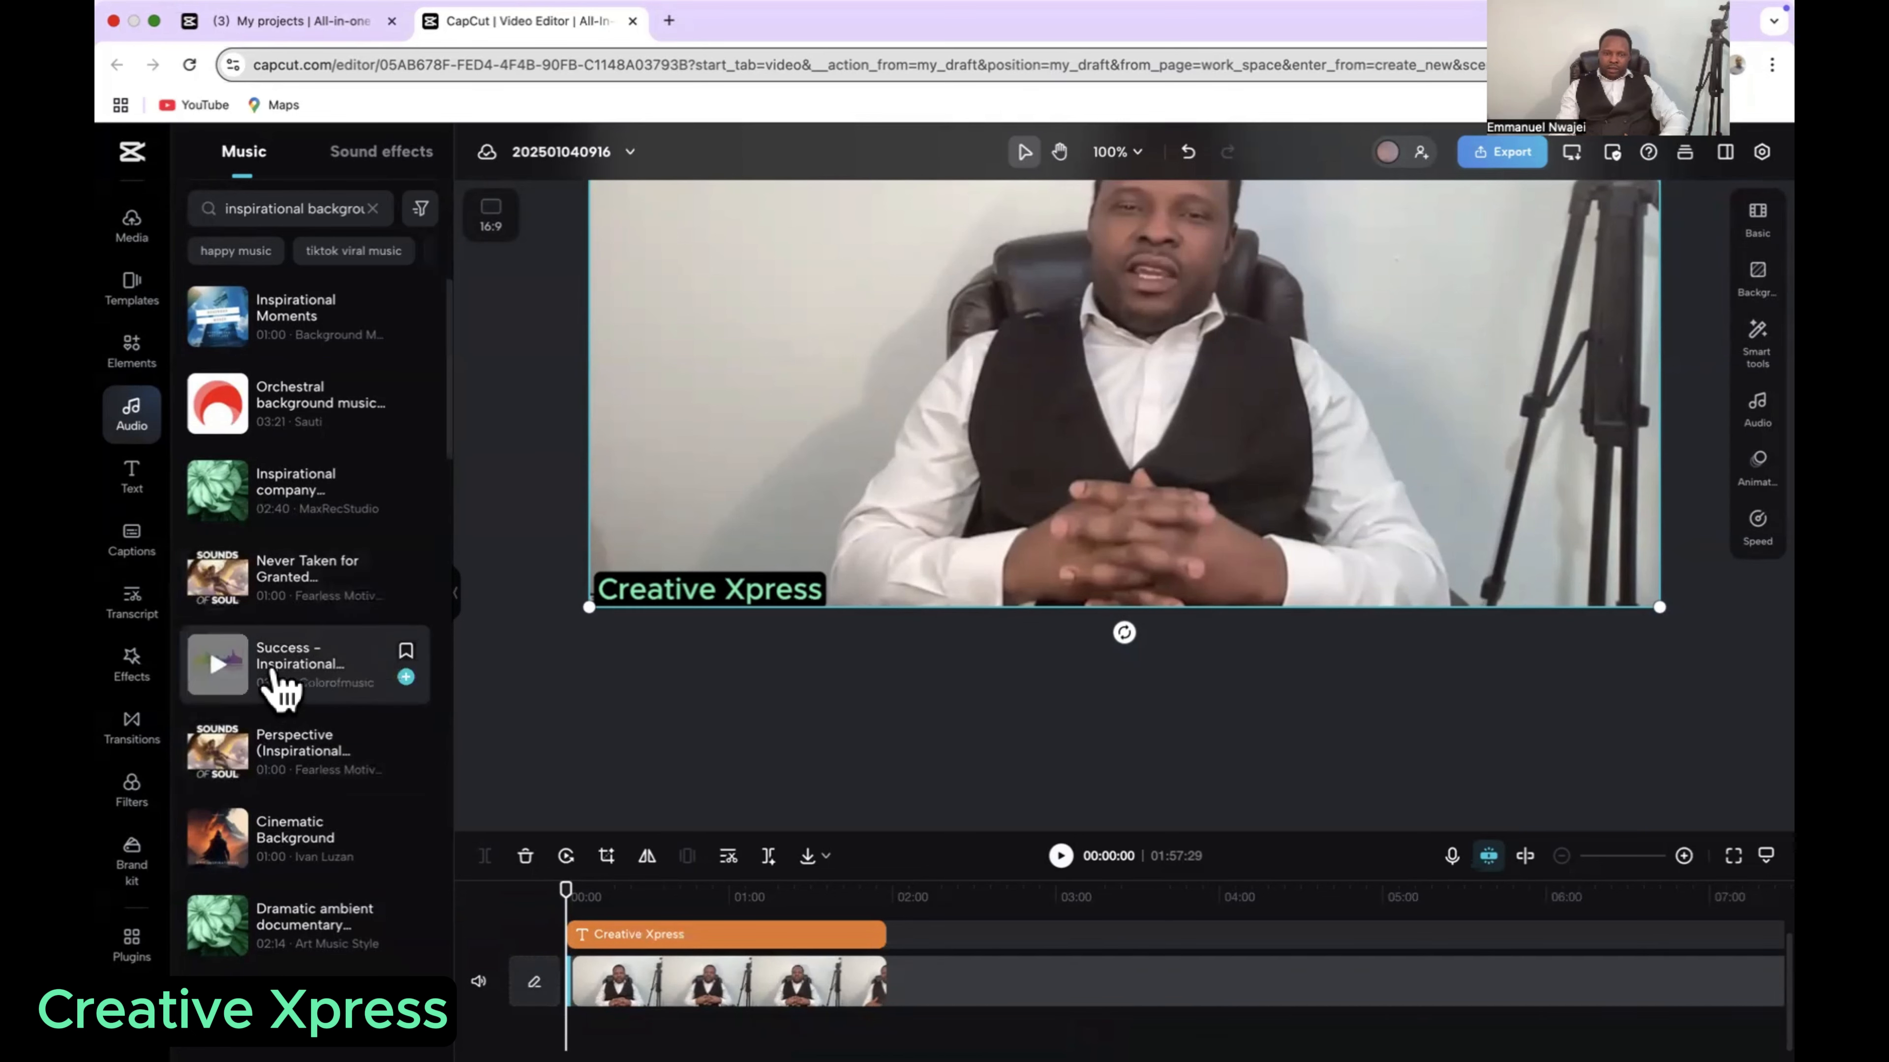
pyautogui.moveTo(274, 677); pyautogui.dragTo(664, 1025)
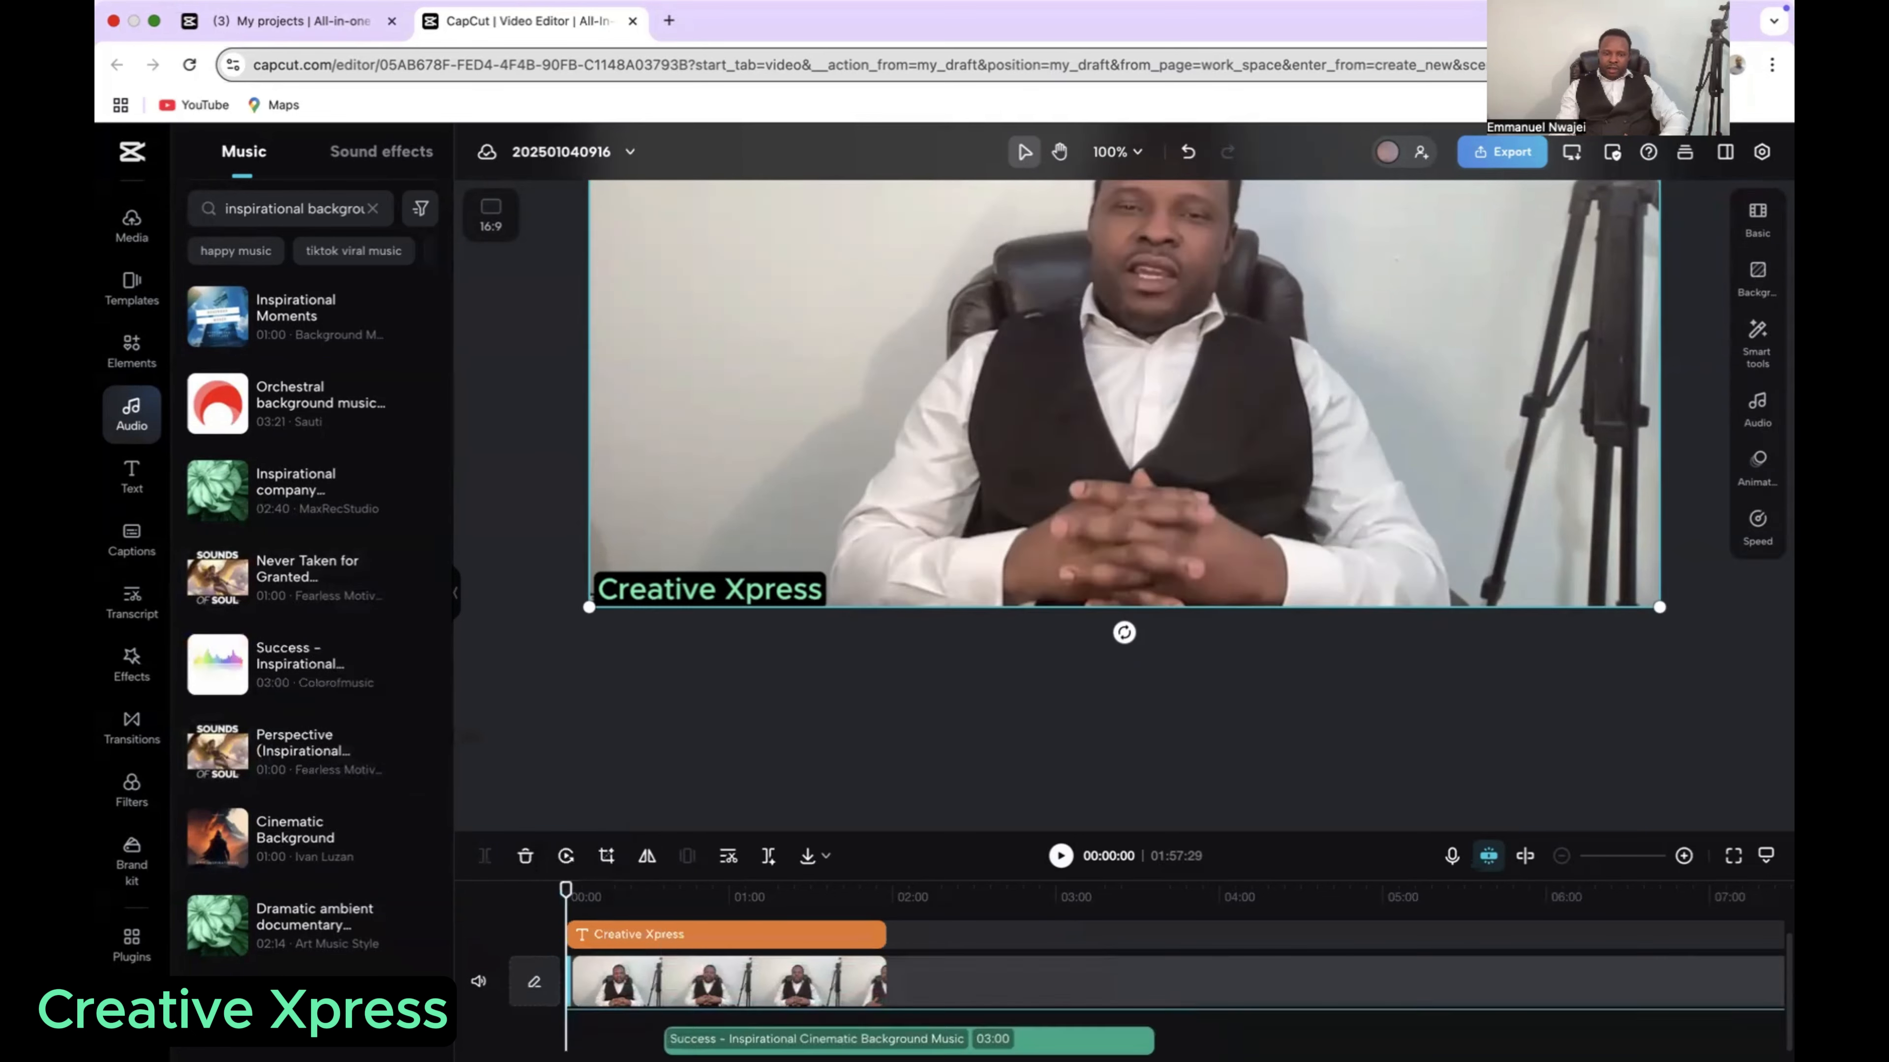
pyautogui.moveTo(781, 1027); pyautogui.dragTo(682, 1028)
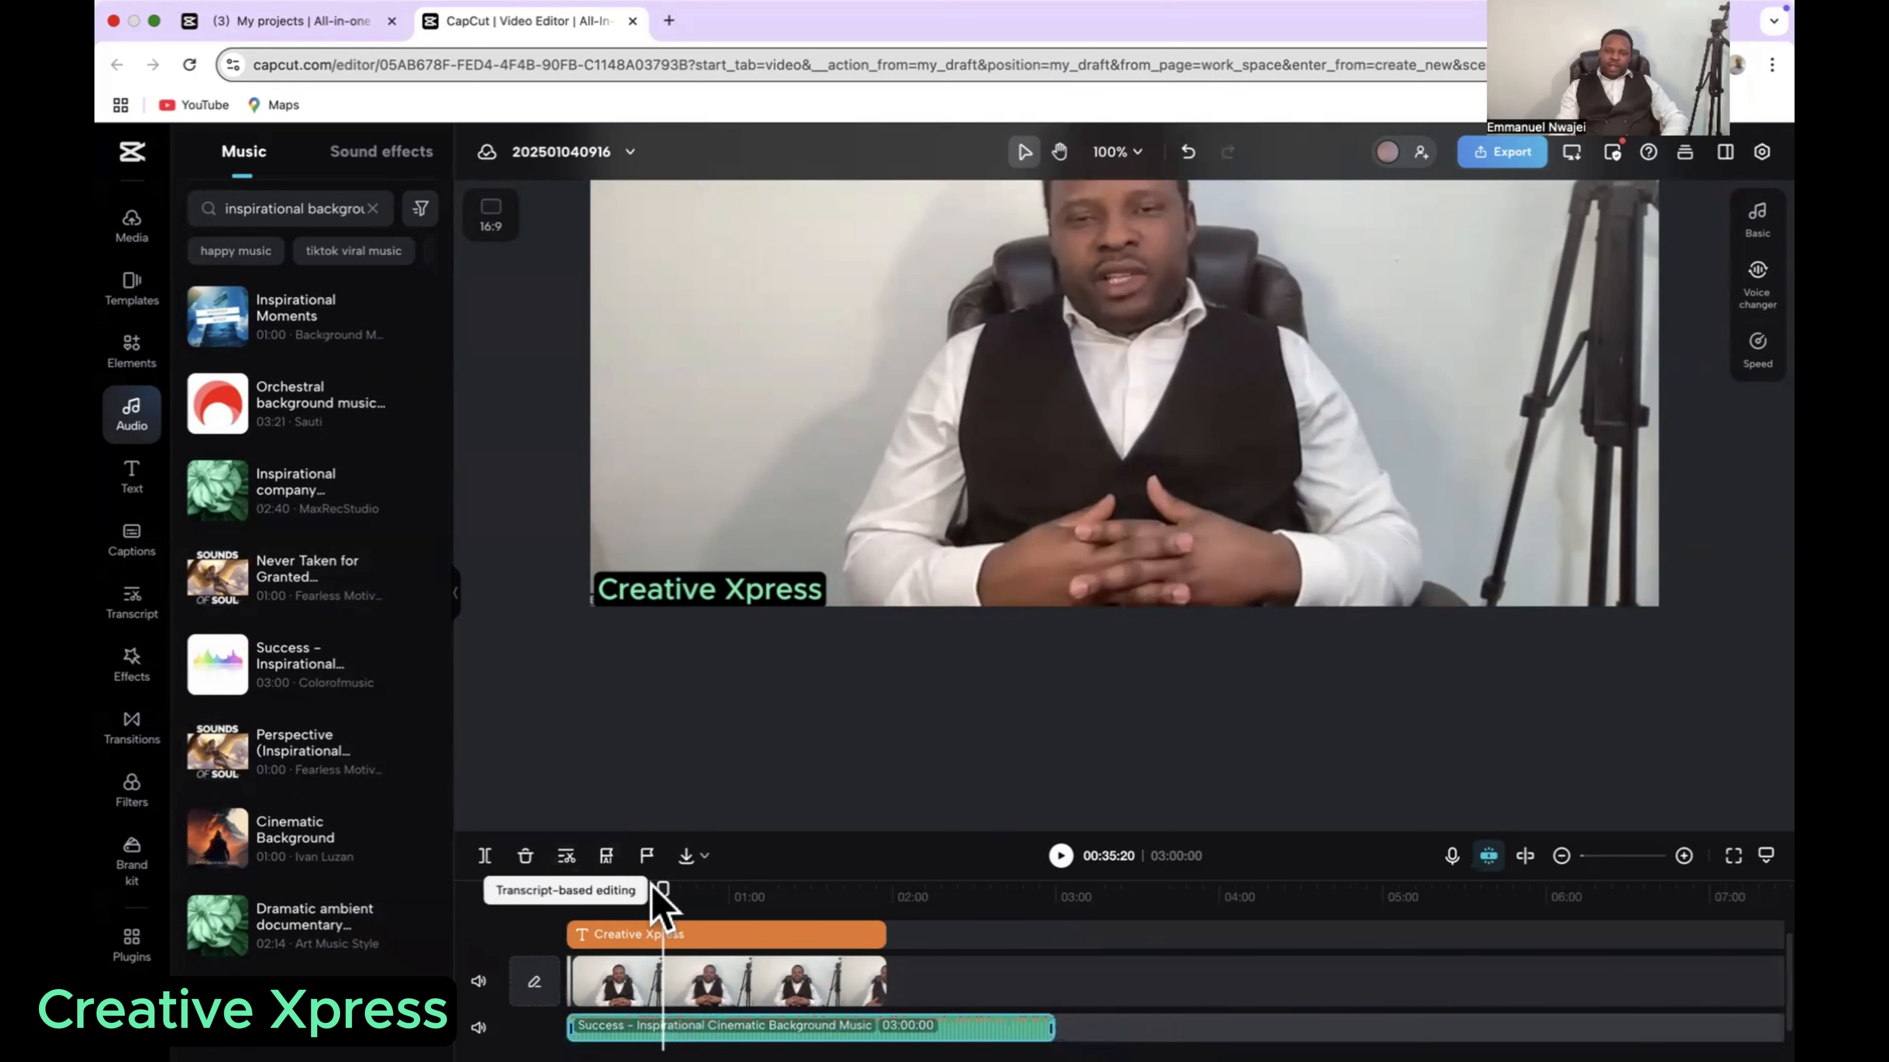
# Step: Play the first 11 seconds from the start to hear the music against the speech, and return the playhead to the start
pyautogui.moveTo(662, 889); pyautogui.dragTo(562, 893)
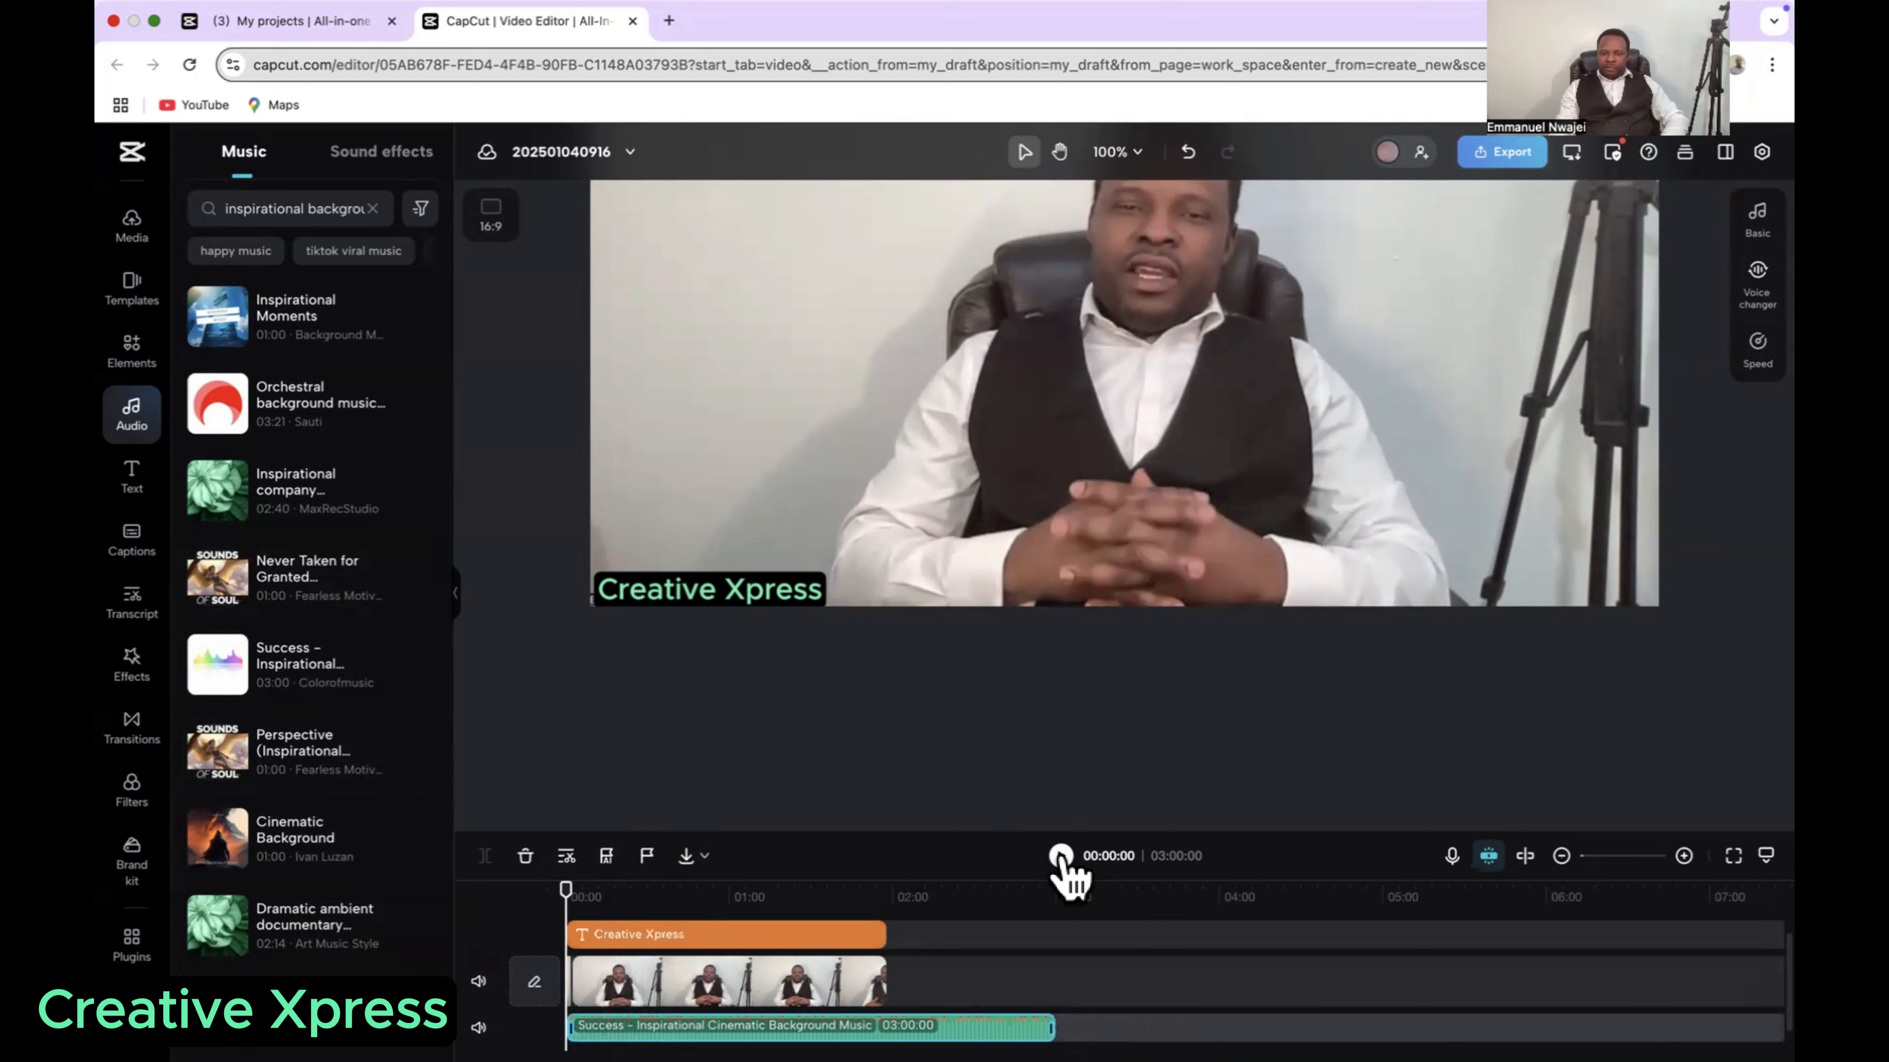
pyautogui.click(1061, 855)
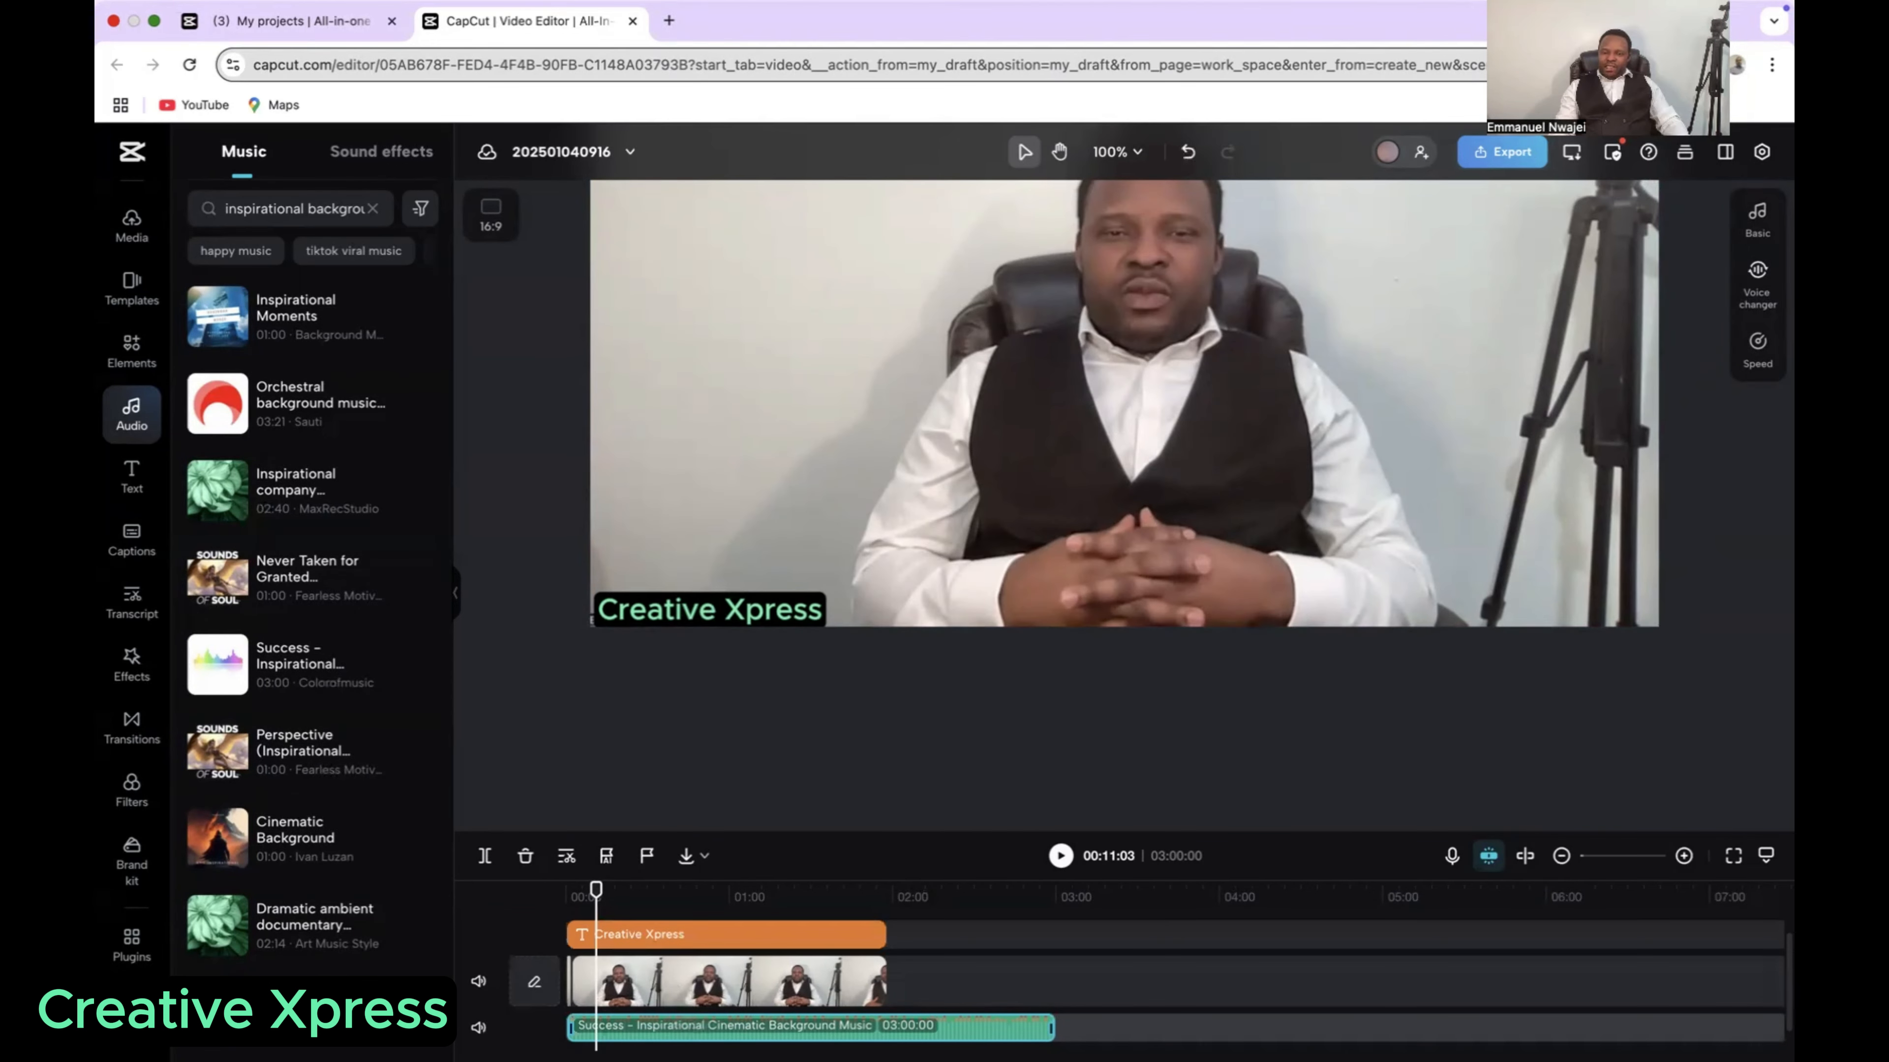
pyautogui.moveTo(596, 904); pyautogui.dragTo(568, 900)
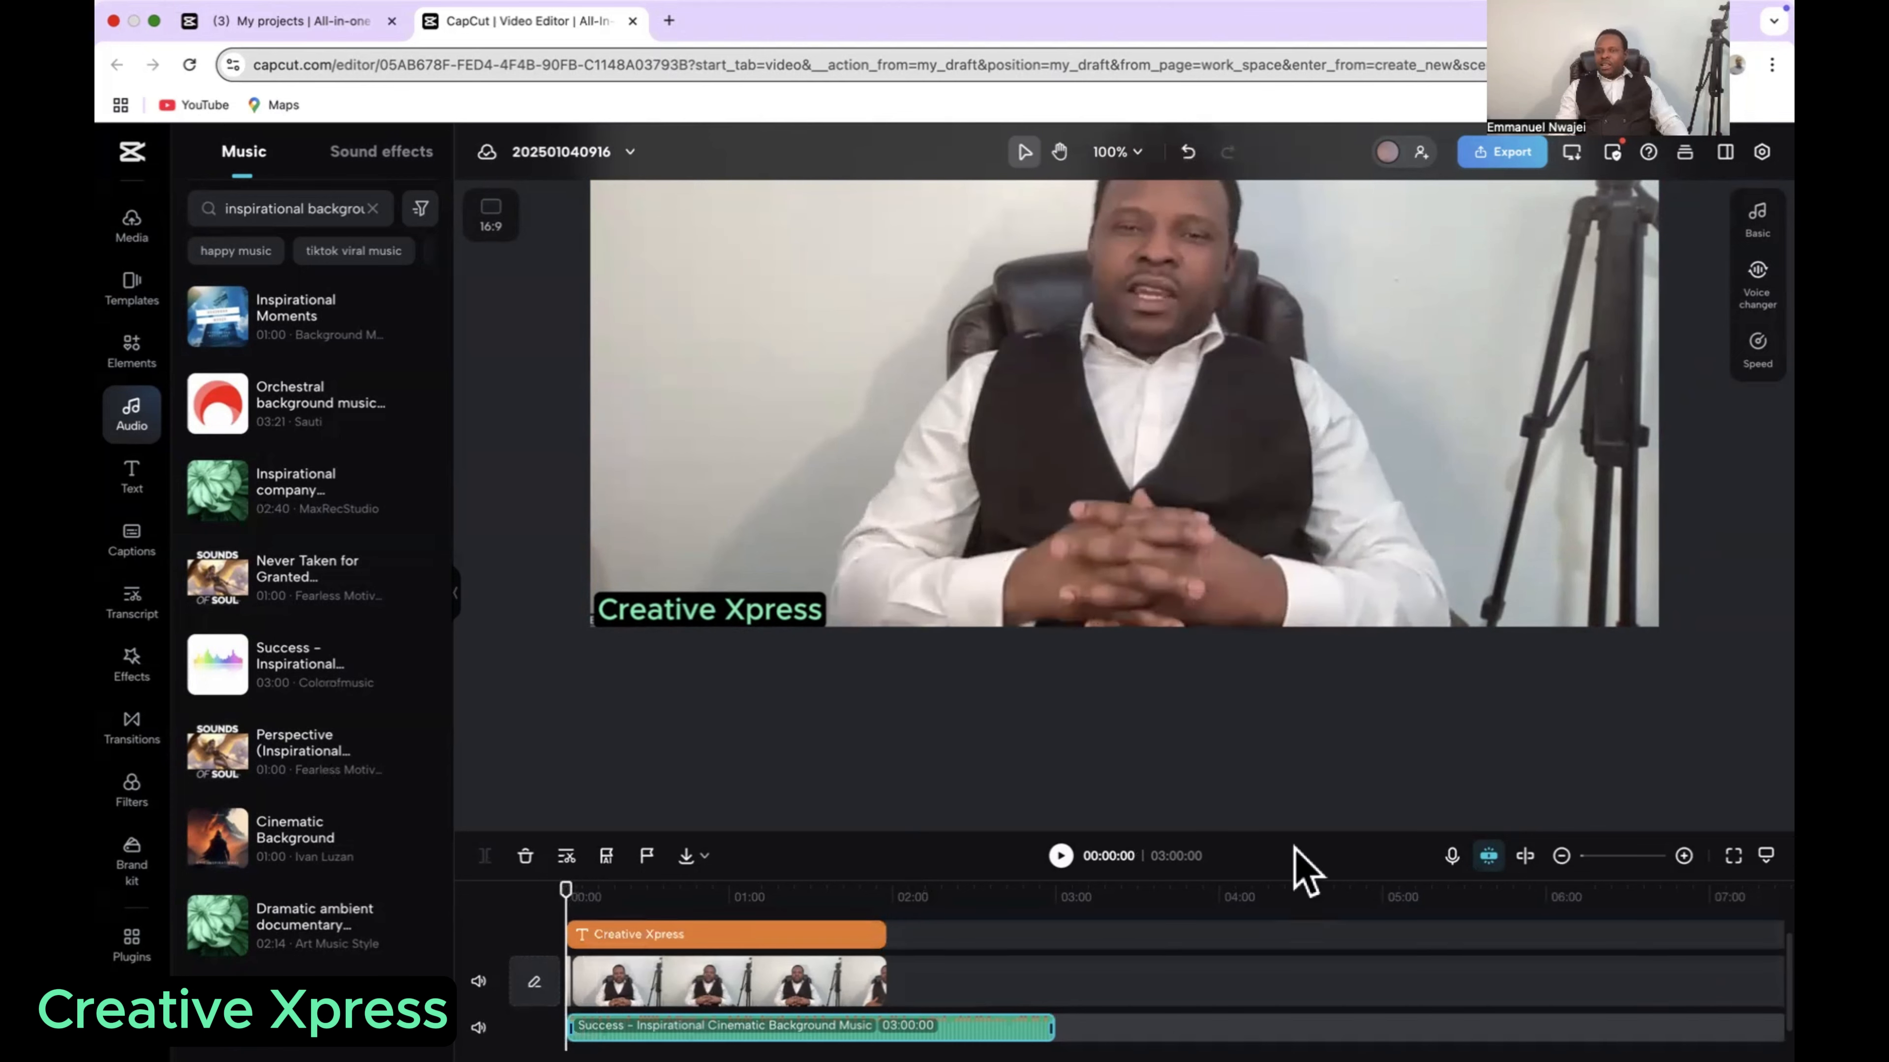
# Step: Lower the background music's volume, trying -37.8 dB first and settling on -16.3 dB while listening to the playback
pyautogui.click(1740, 224)
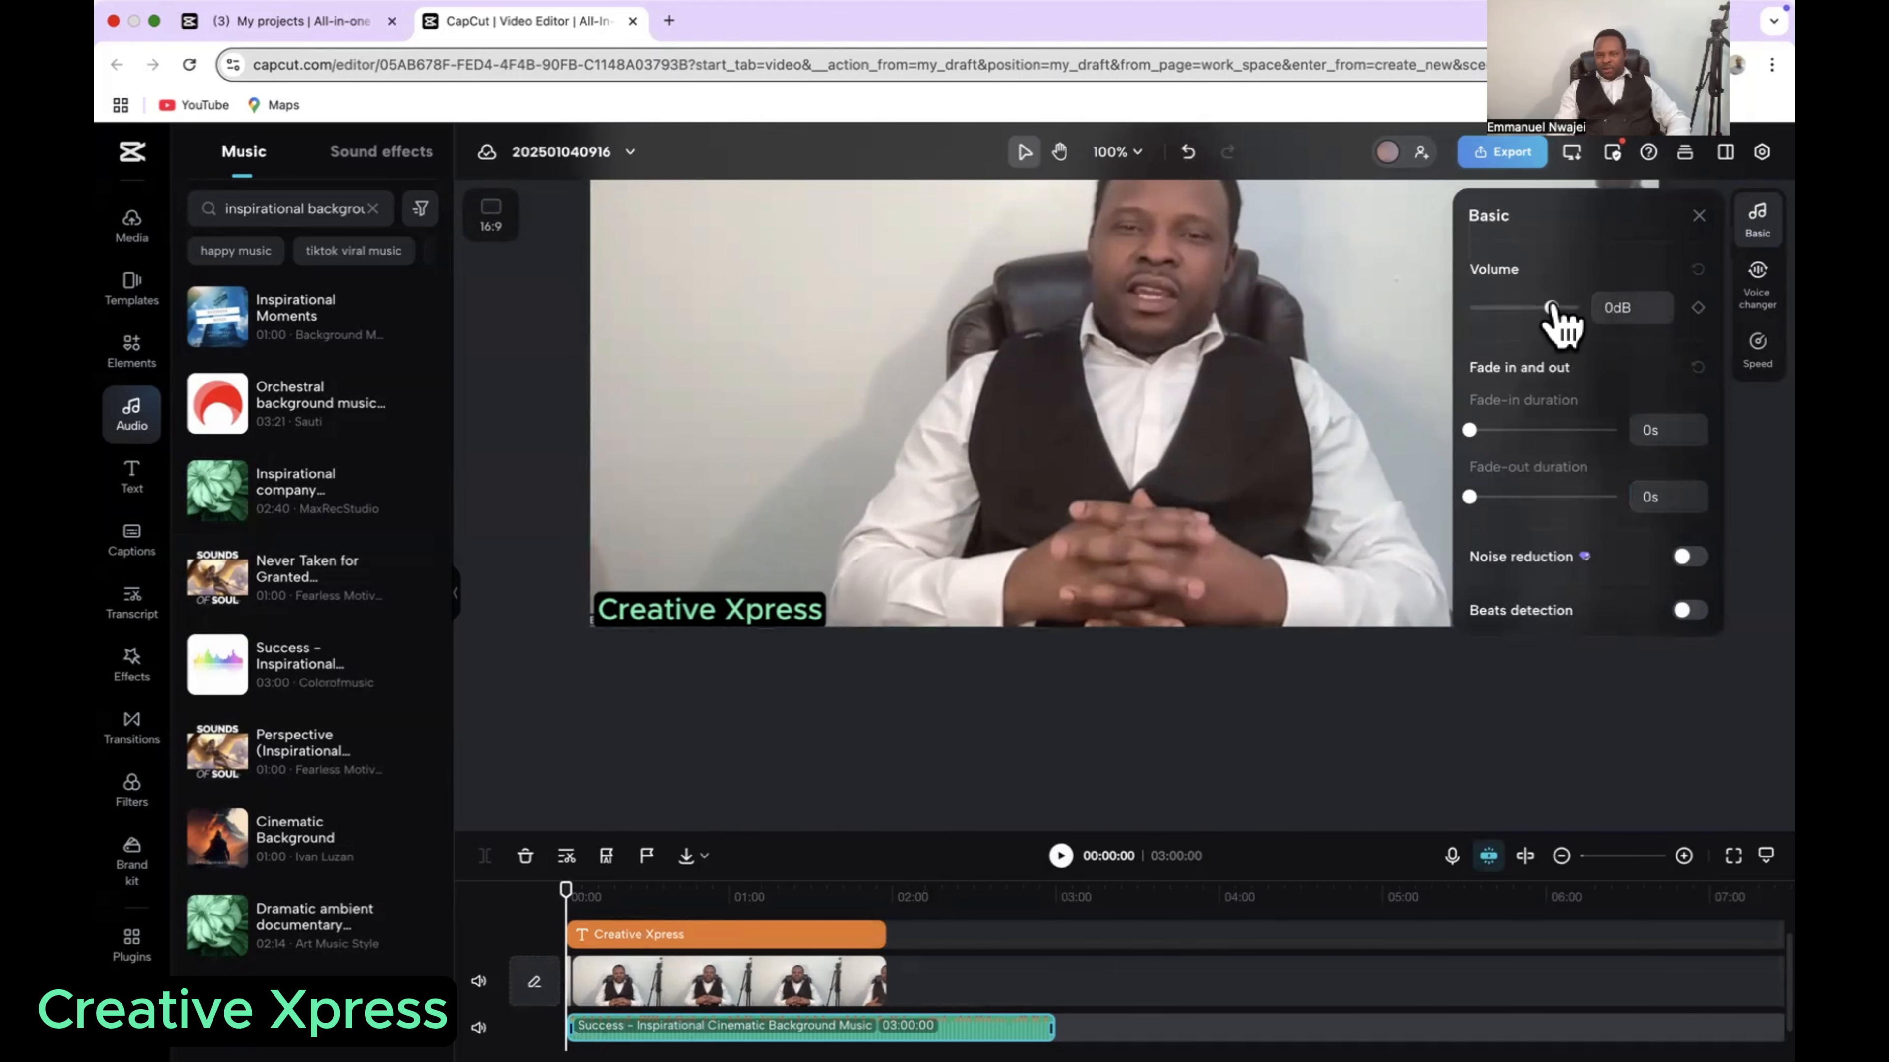
pyautogui.moveTo(1551, 309); pyautogui.dragTo(1499, 309)
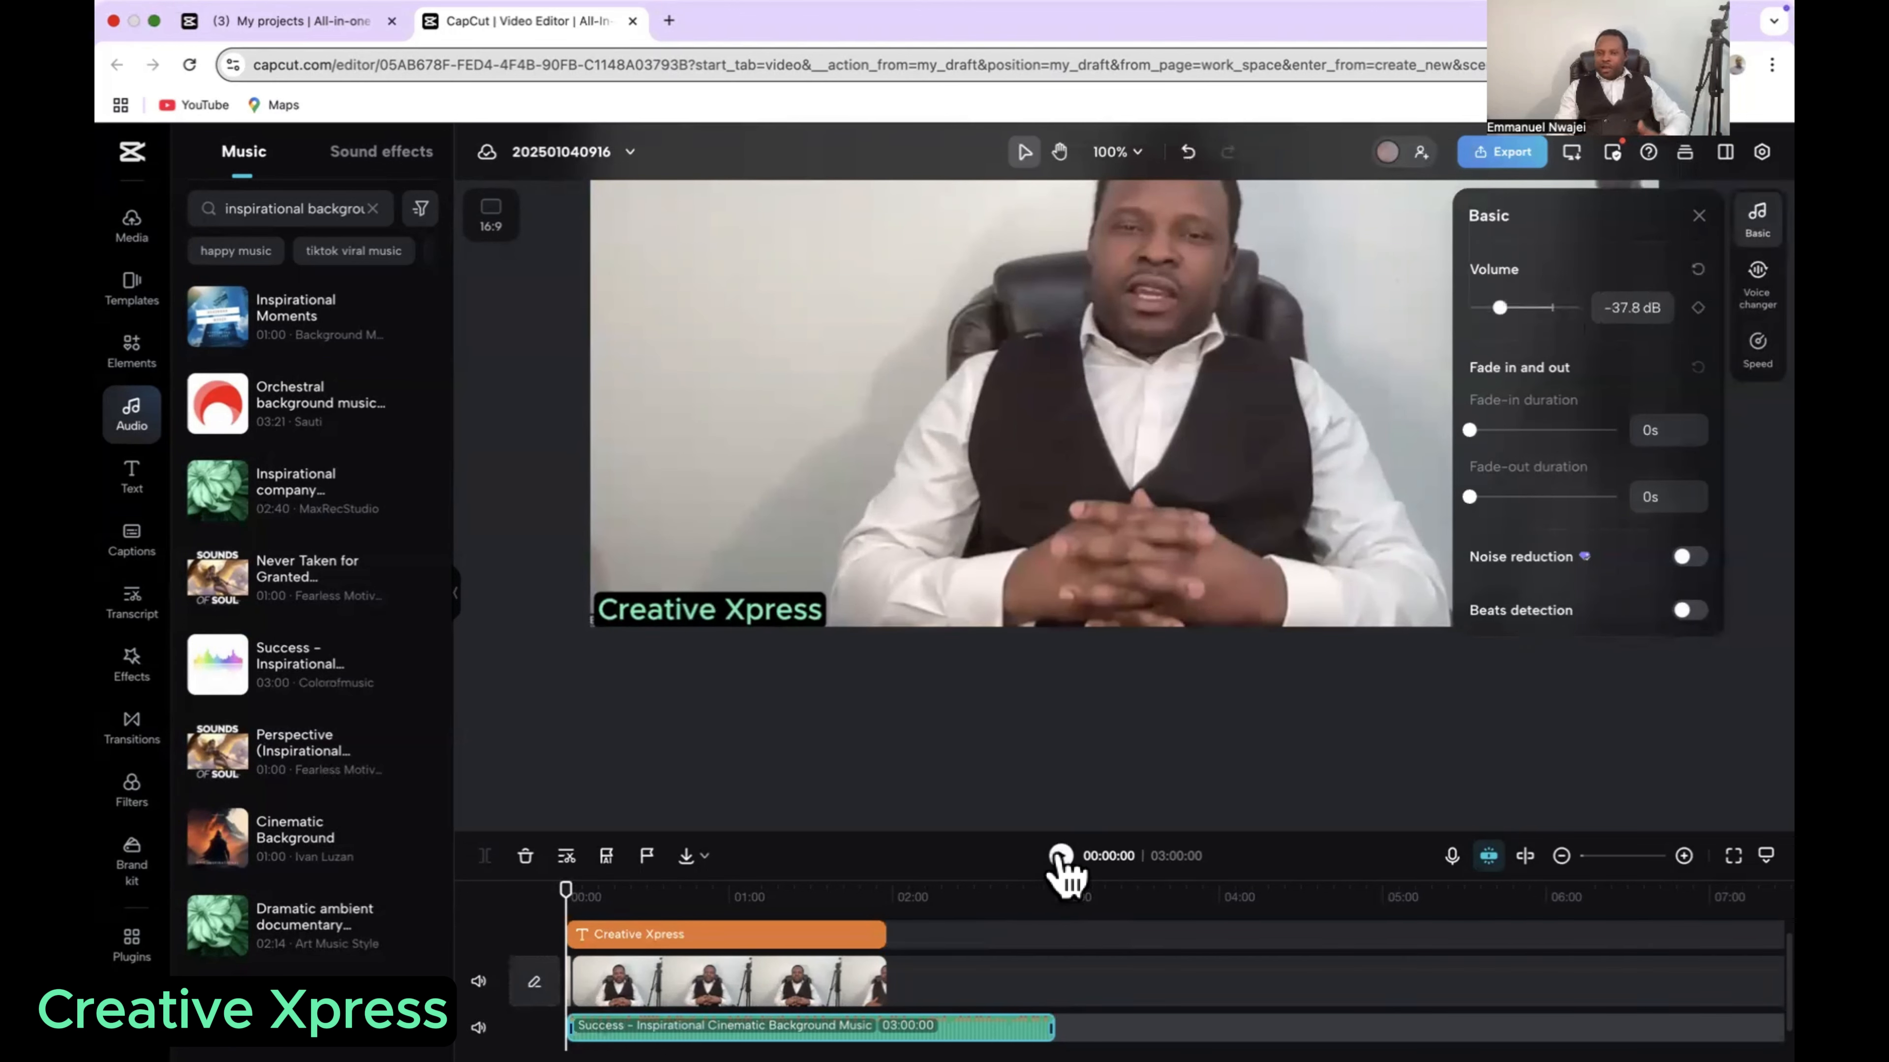
pyautogui.click(1061, 858)
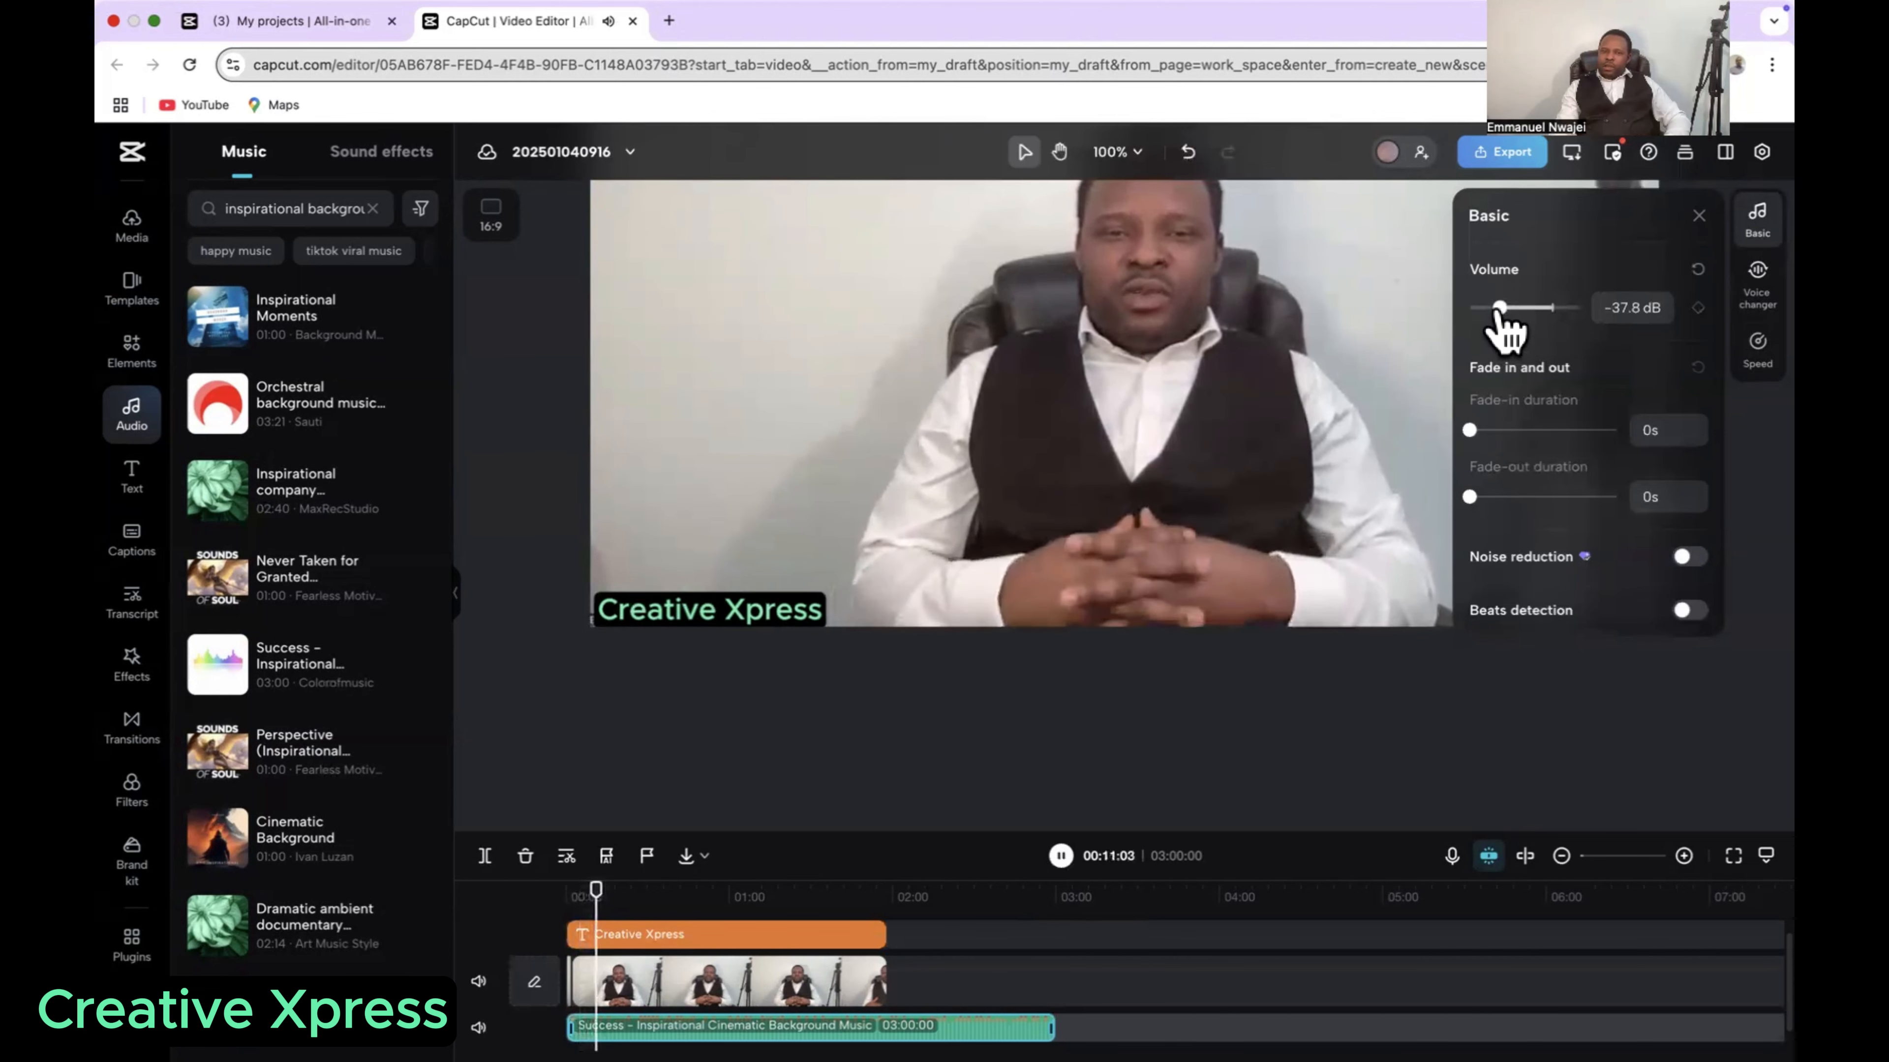
pyautogui.moveTo(1499, 309); pyautogui.dragTo(1530, 311)
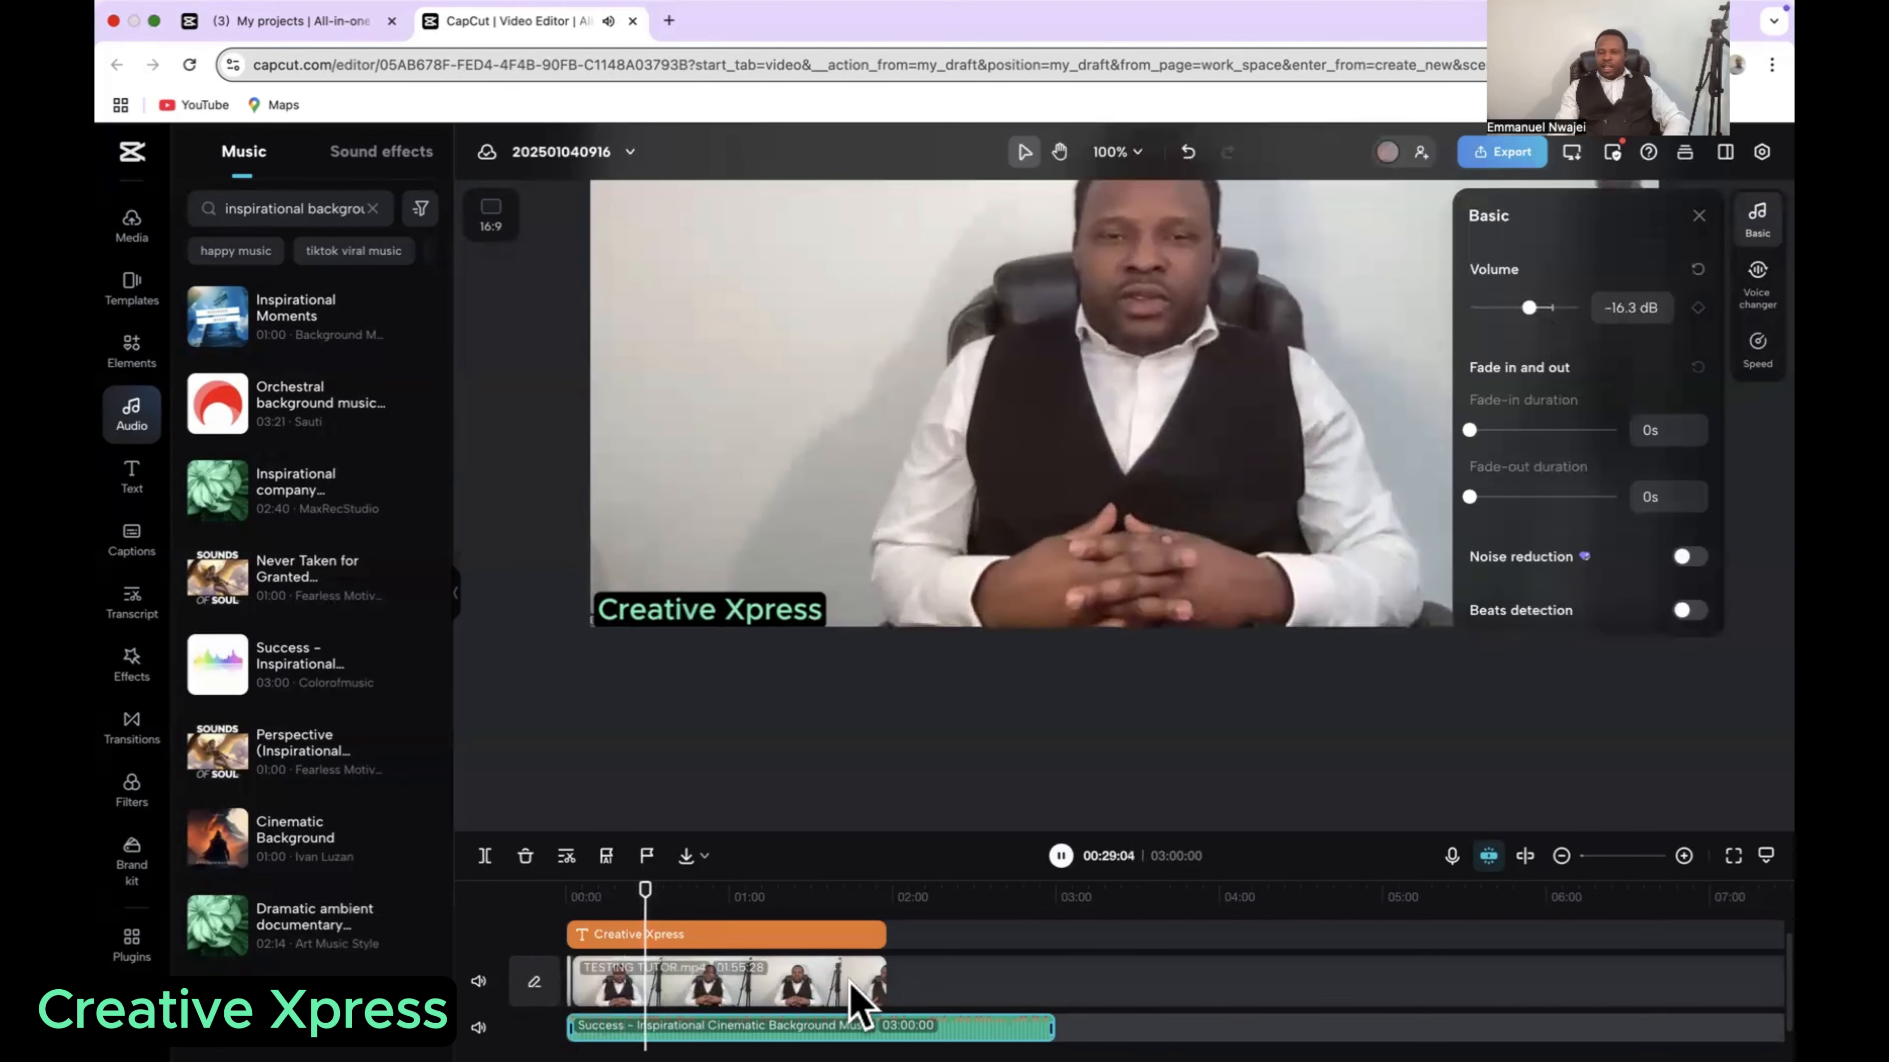
pyautogui.click(1060, 855)
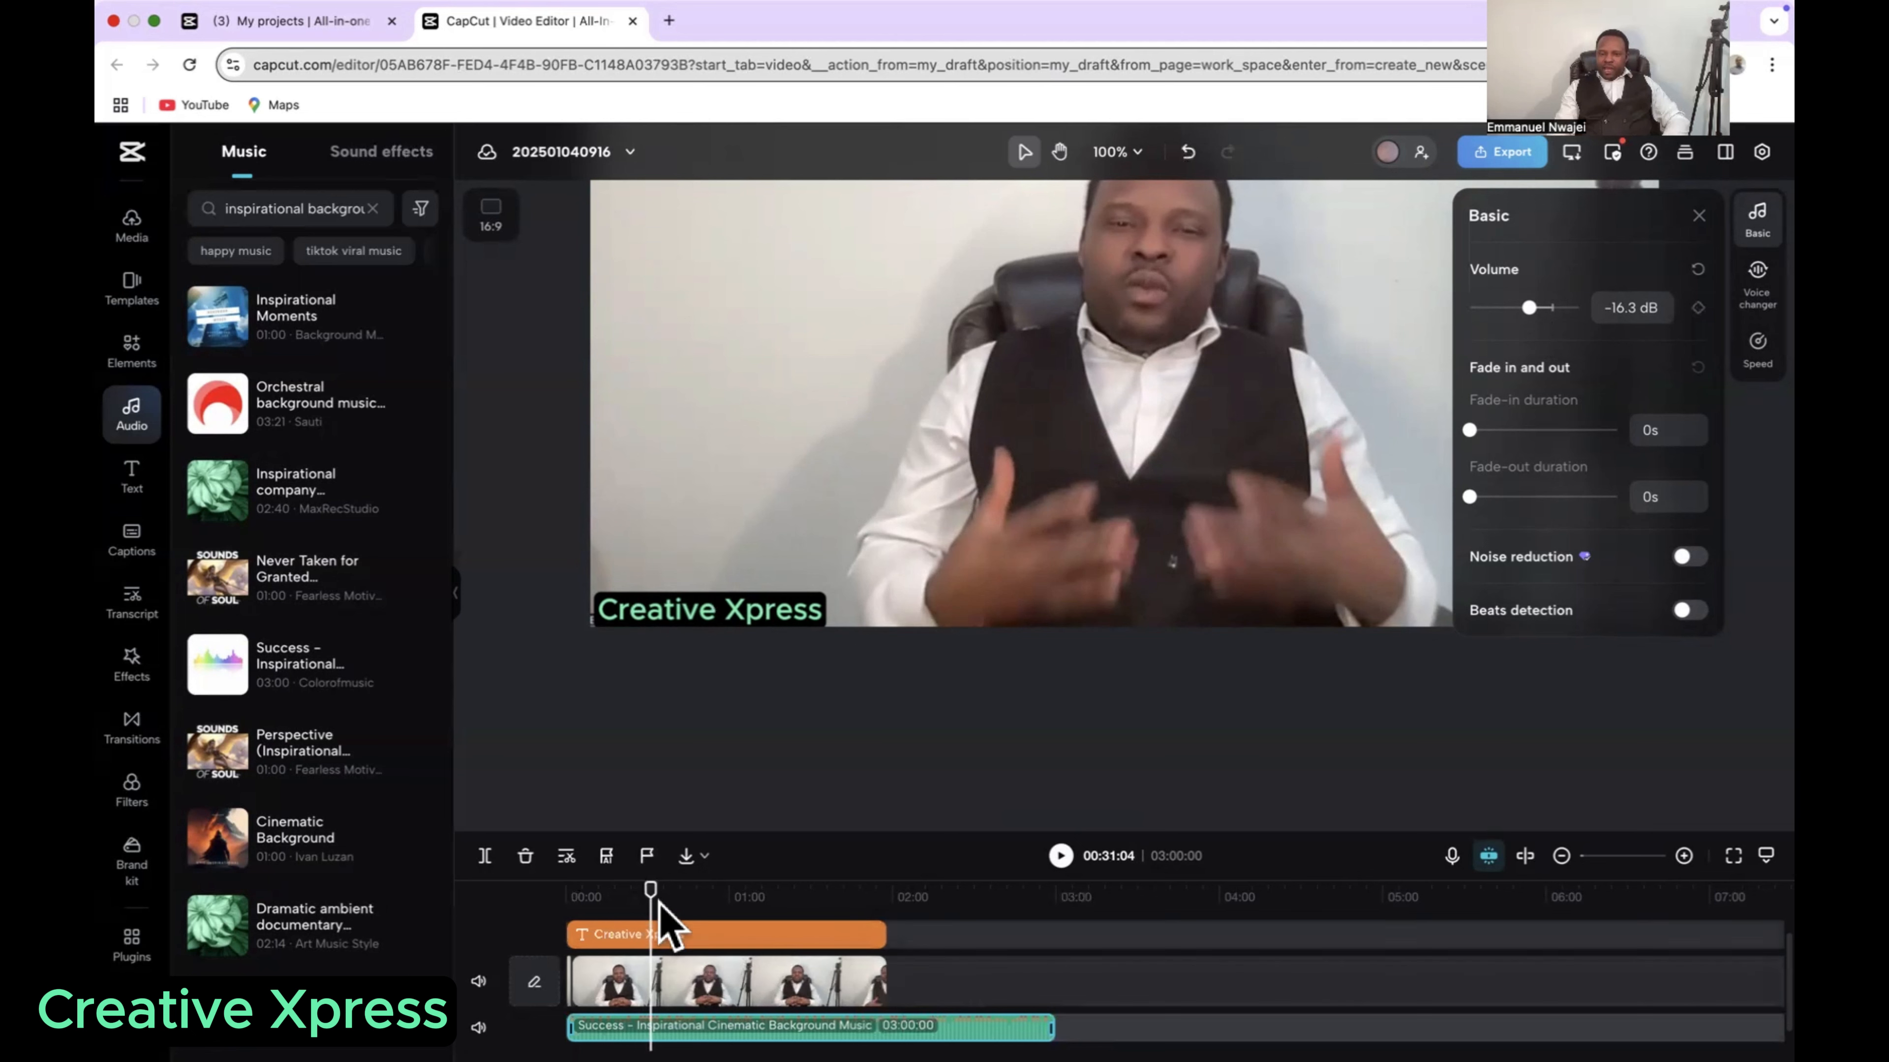
# Step: Split the background music at 02:02:08, just past the video's end, and delete the leftover part
pyautogui.moveTo(649, 901); pyautogui.dragTo(884, 936)
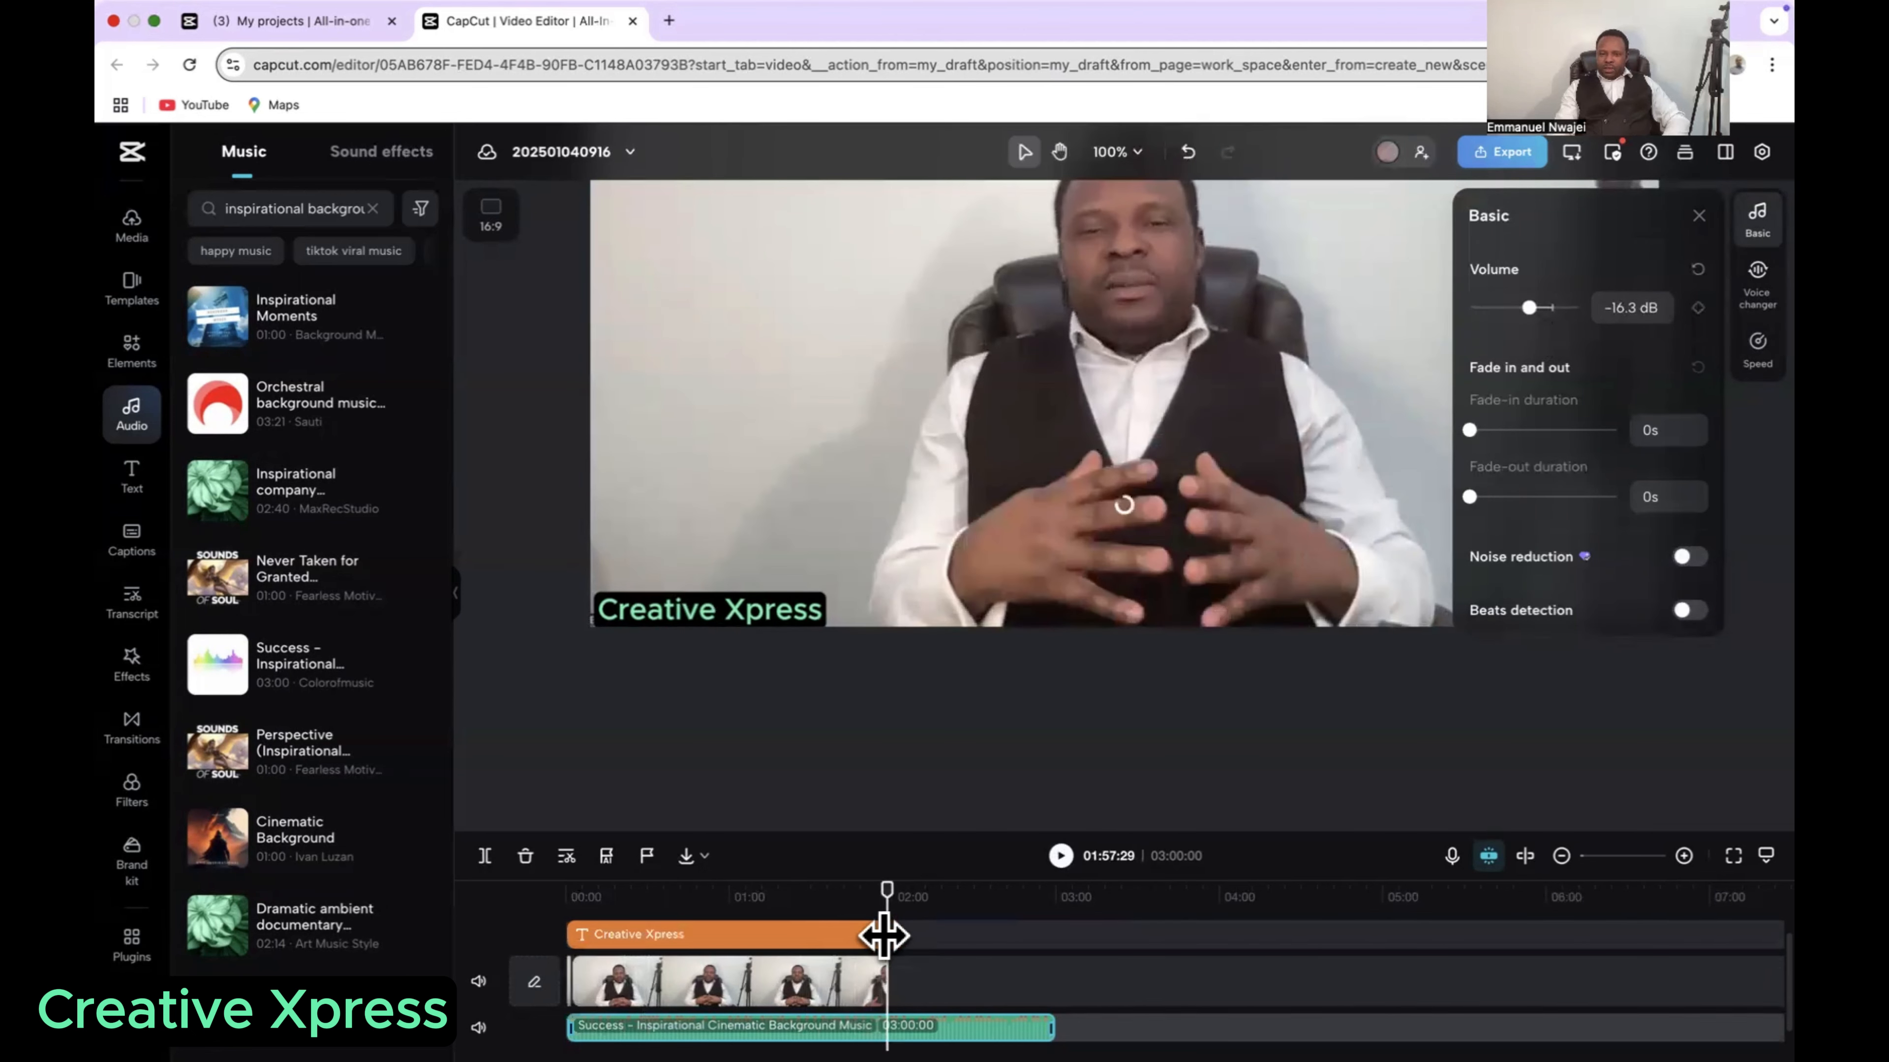
pyautogui.click(898, 919)
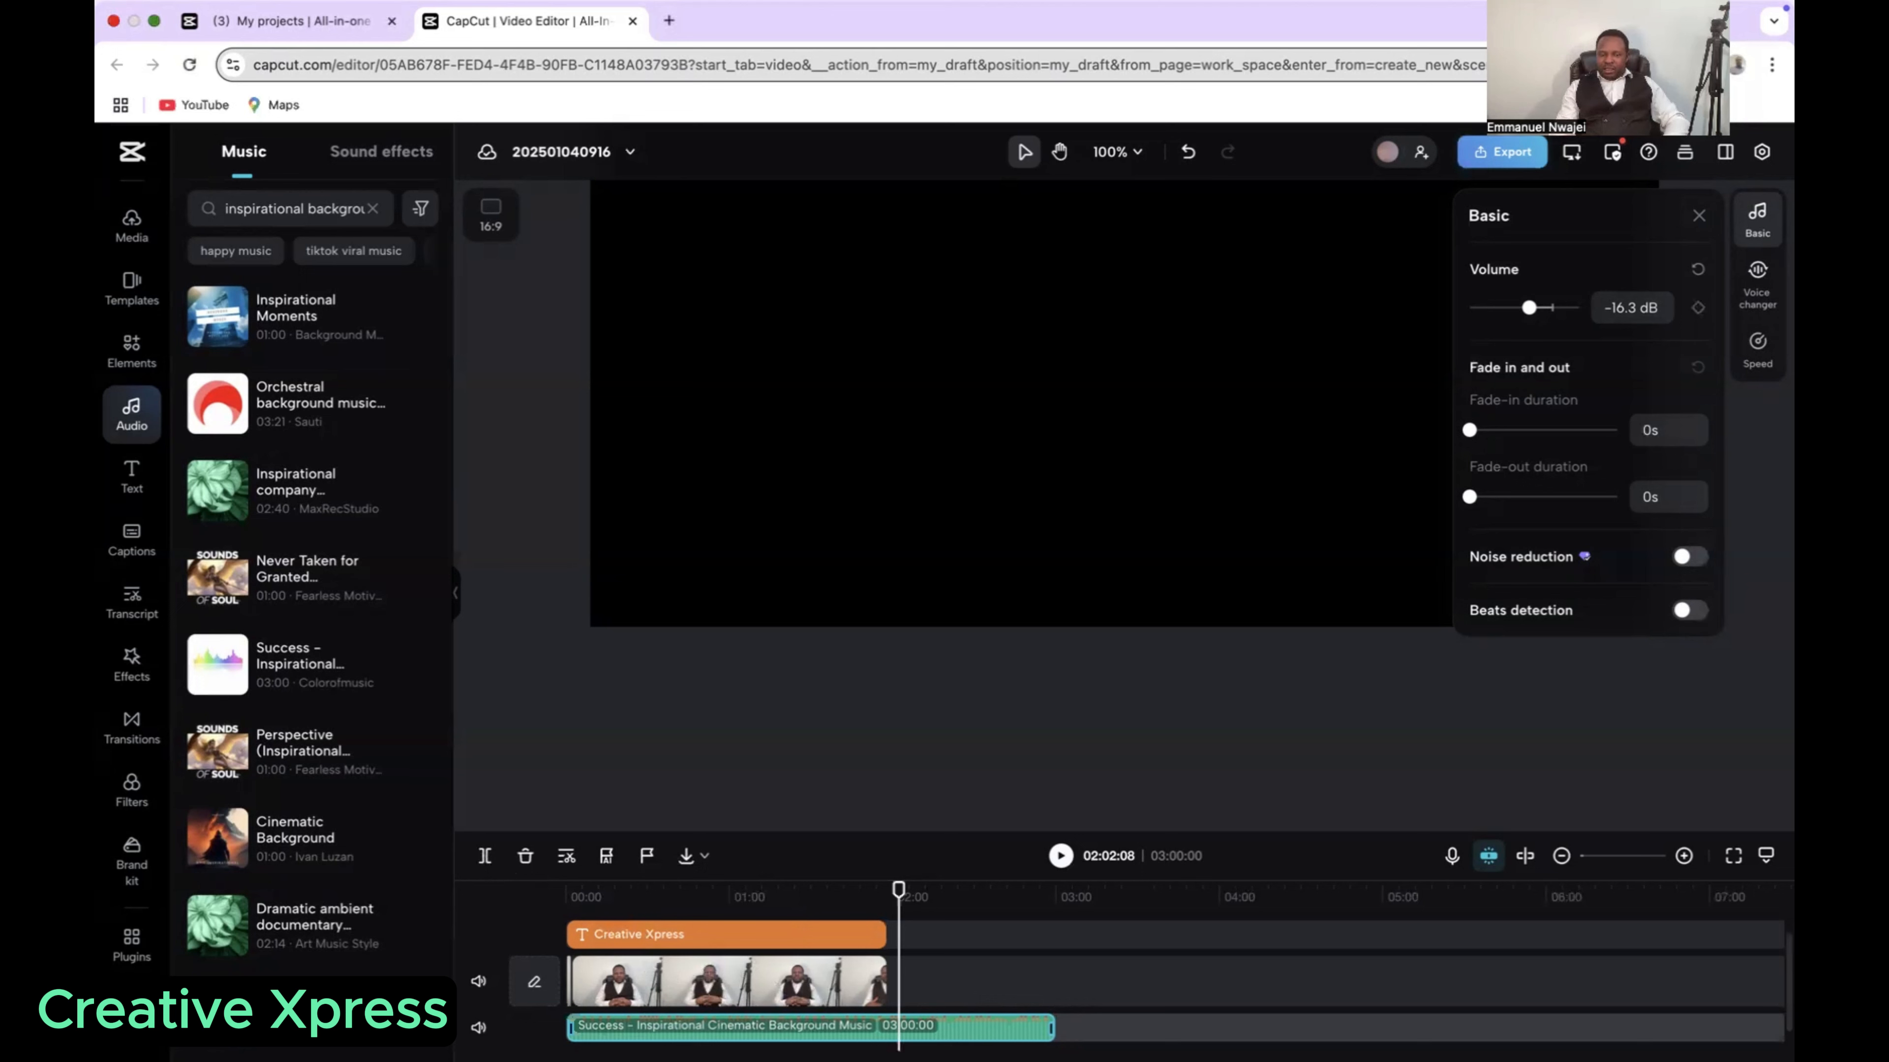
pyautogui.click(485, 857)
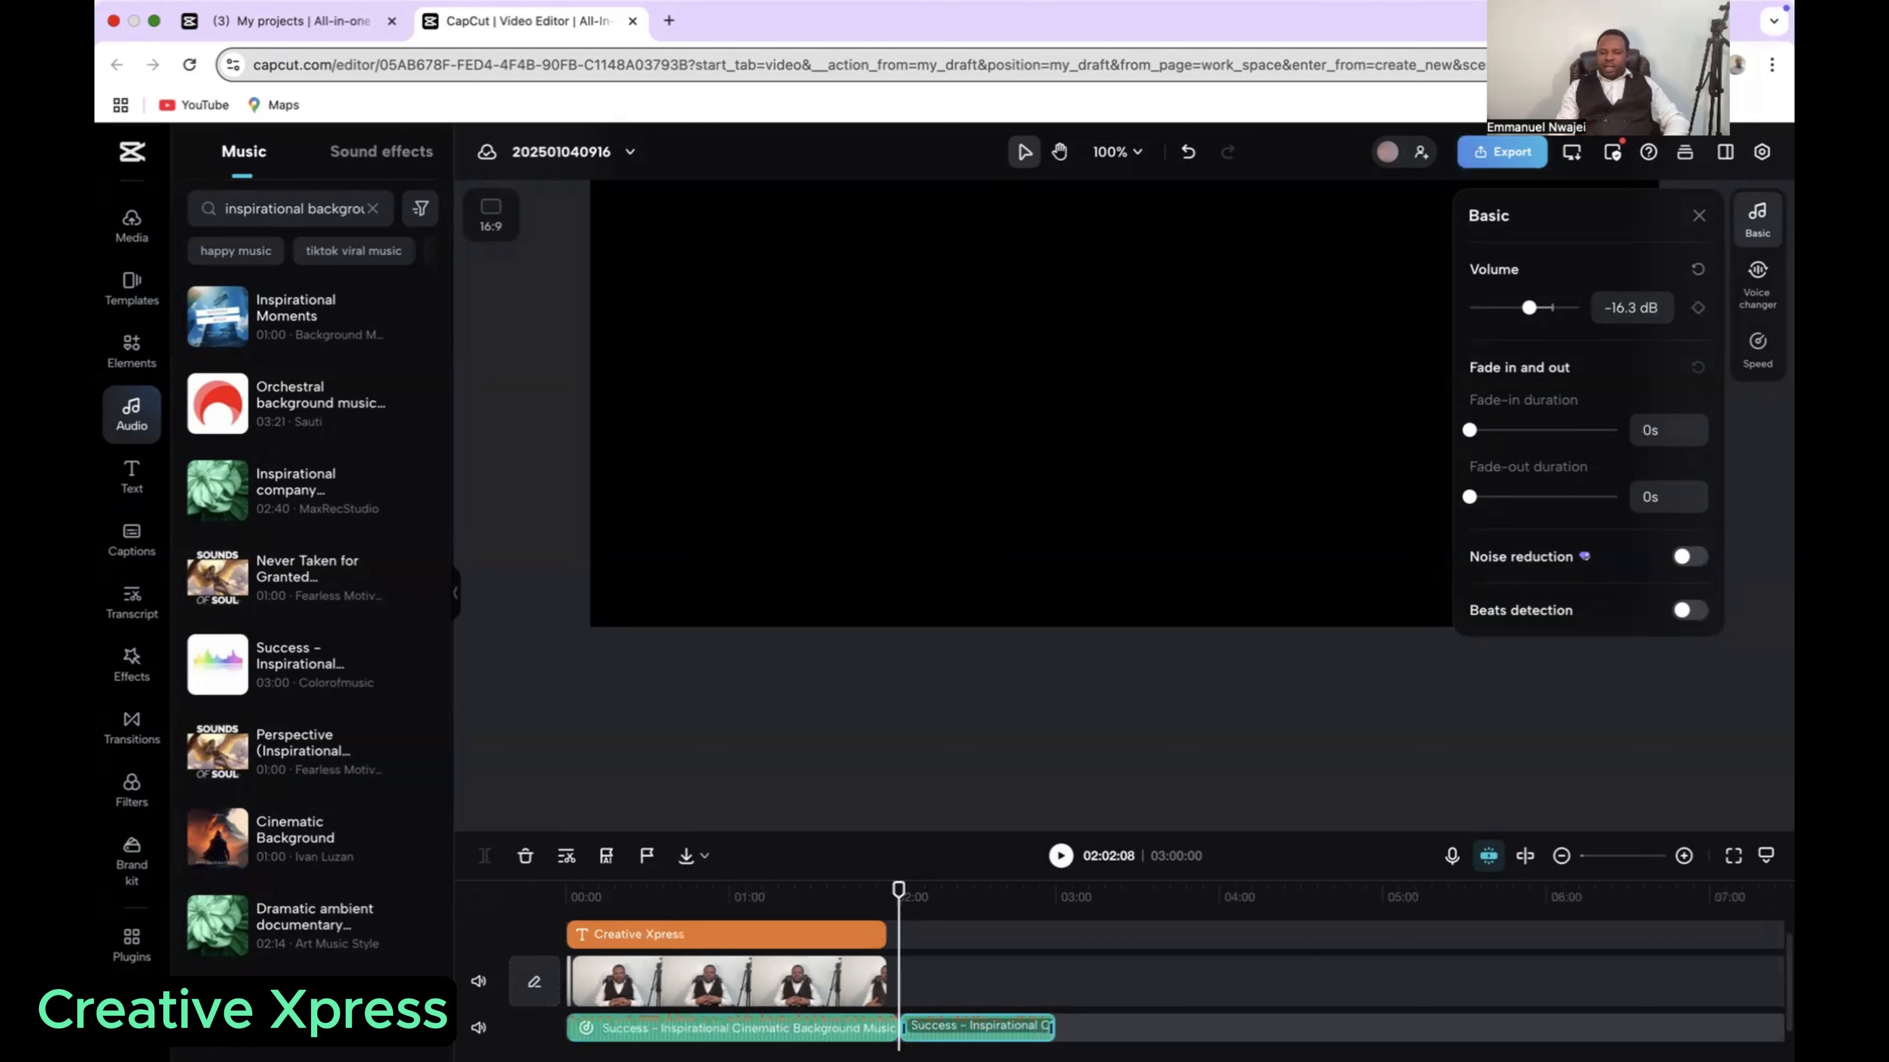
pyautogui.rightClick(1018, 1027)
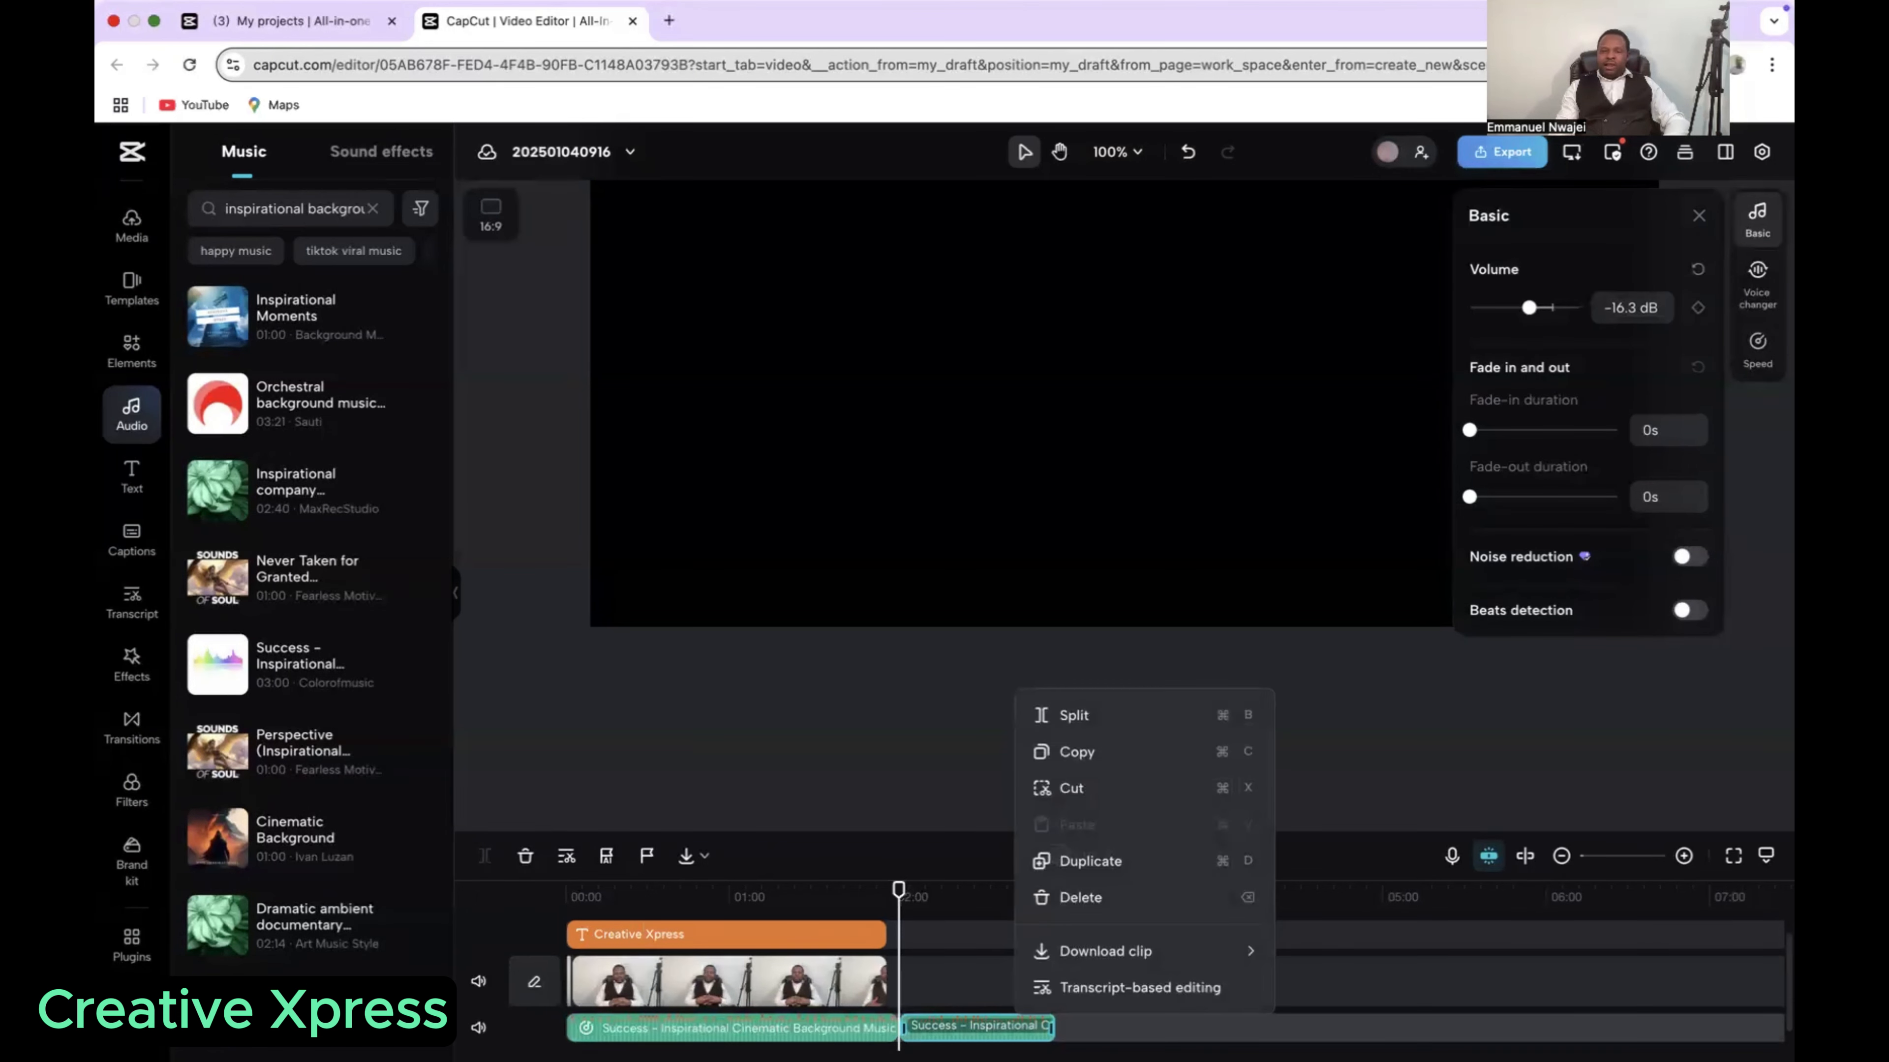
pyautogui.click(1099, 905)
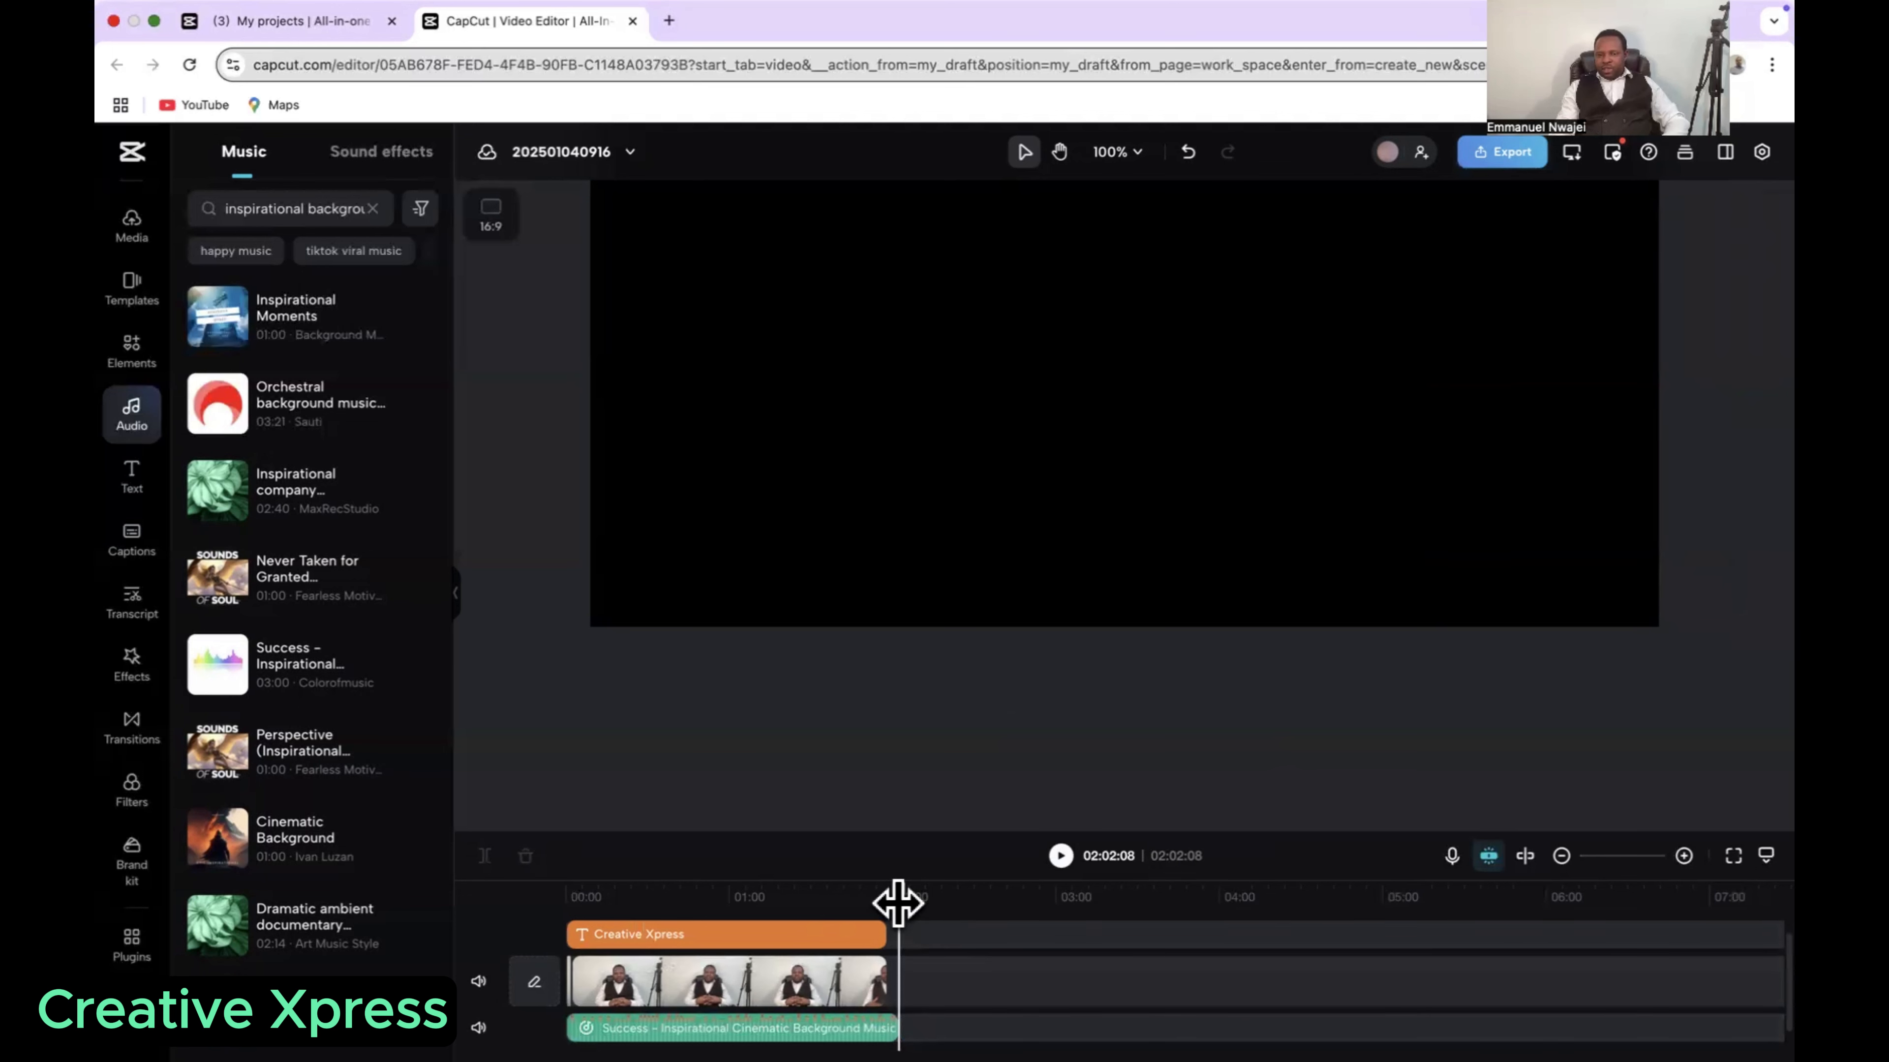
# Step: Play the ending from about 01:49 to 01:56 to hear the trimmed music against the speech
pyautogui.moveTo(898, 902); pyautogui.dragTo(862, 909)
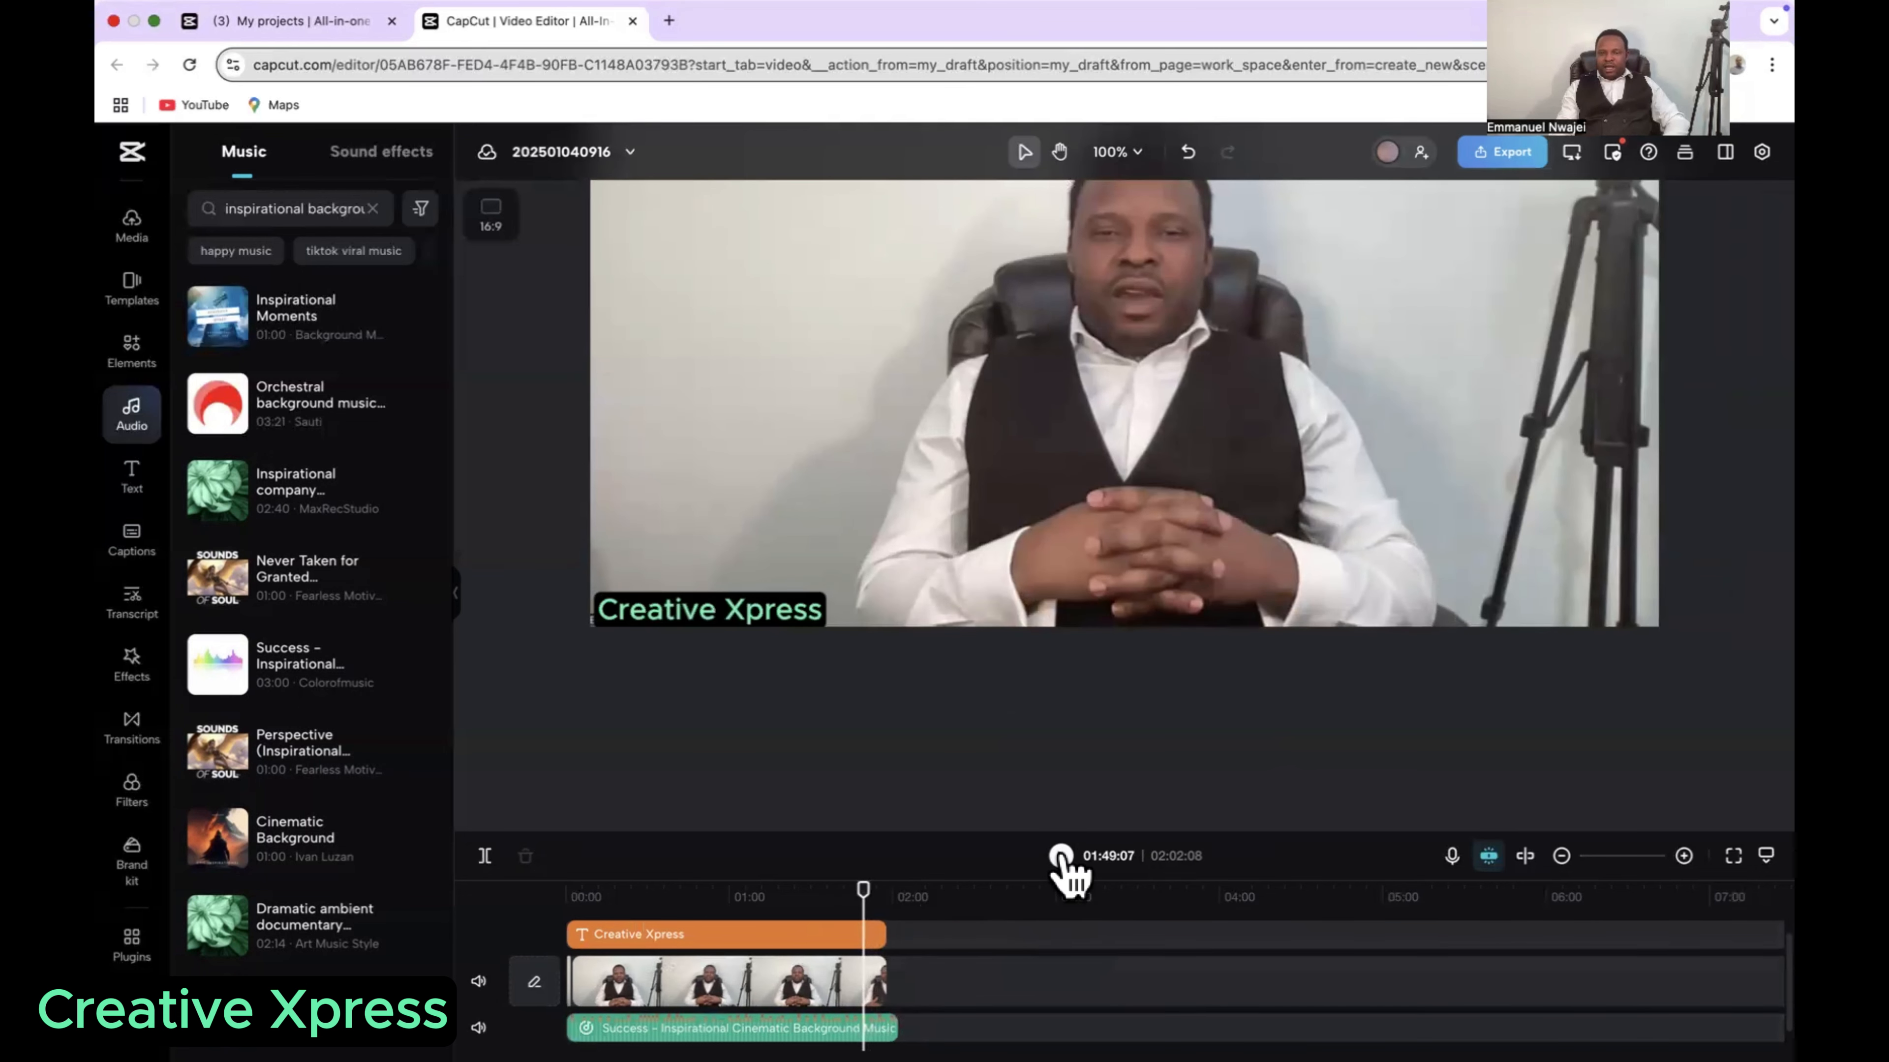
pyautogui.click(1060, 855)
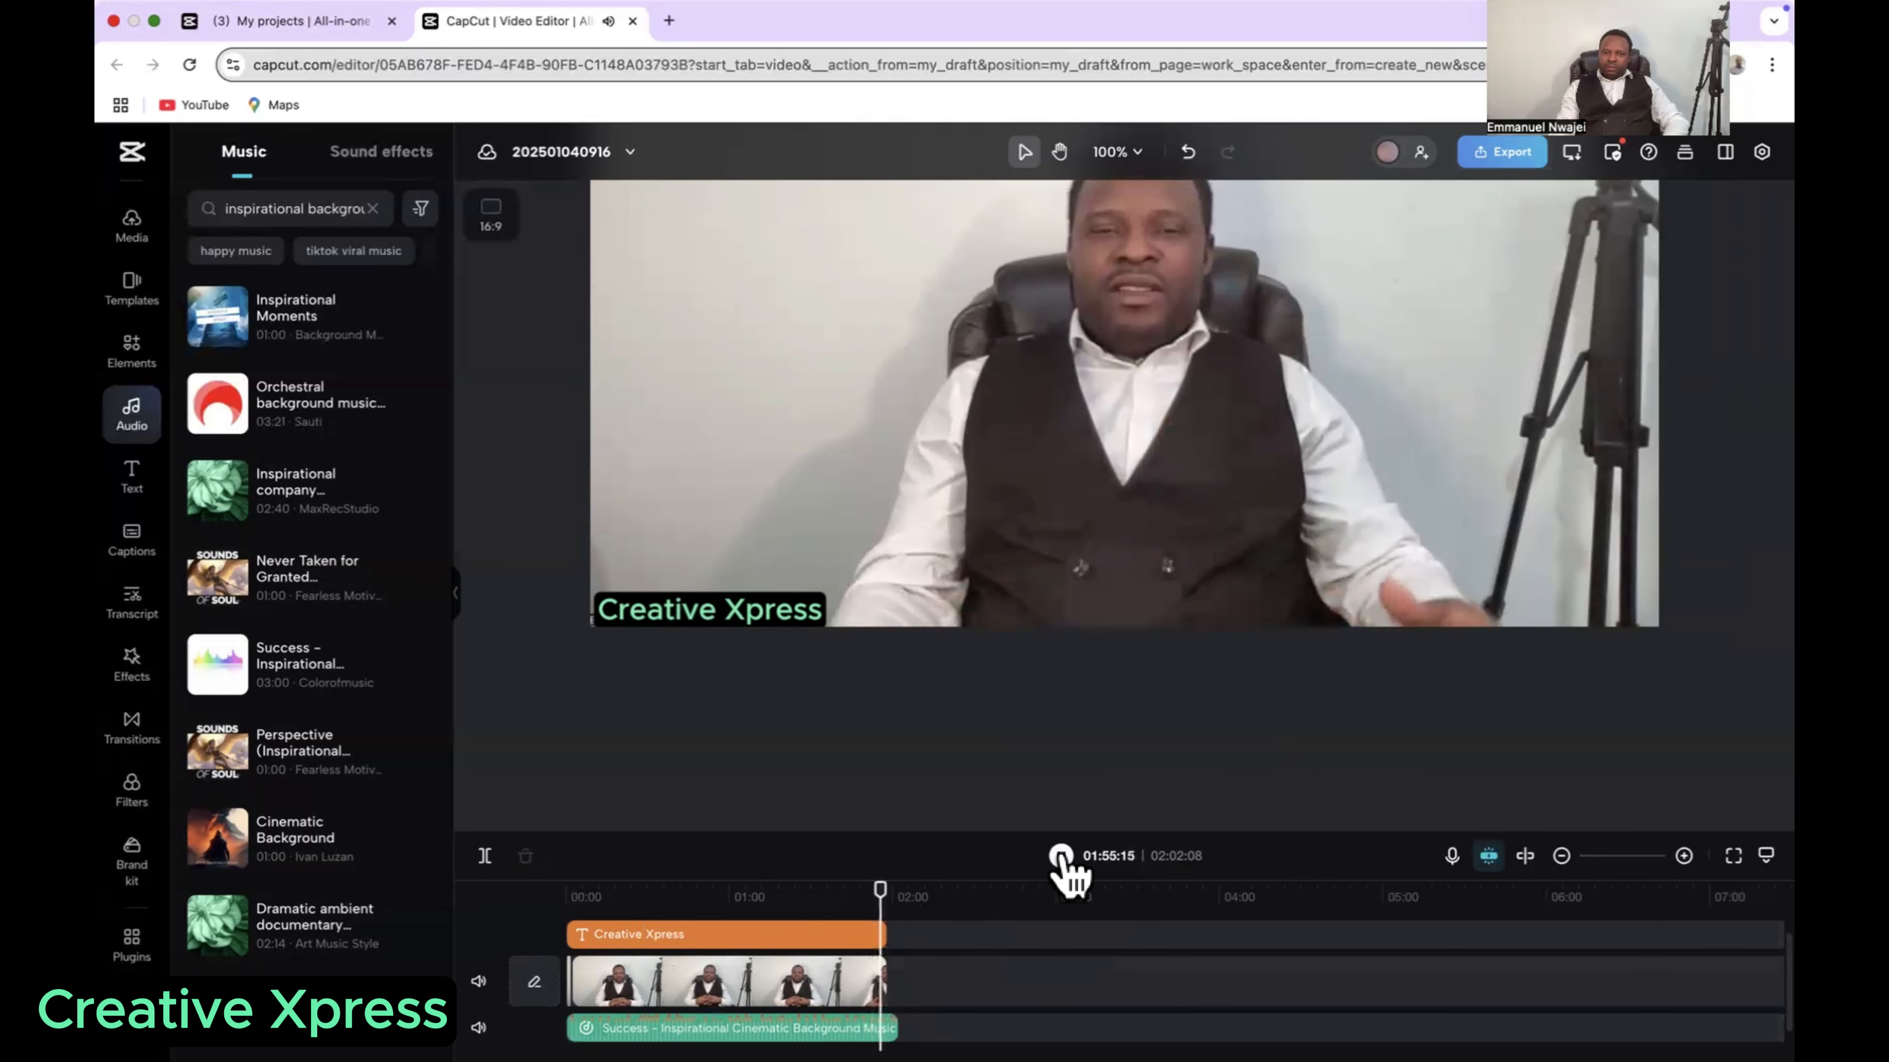
pyautogui.click(1061, 855)
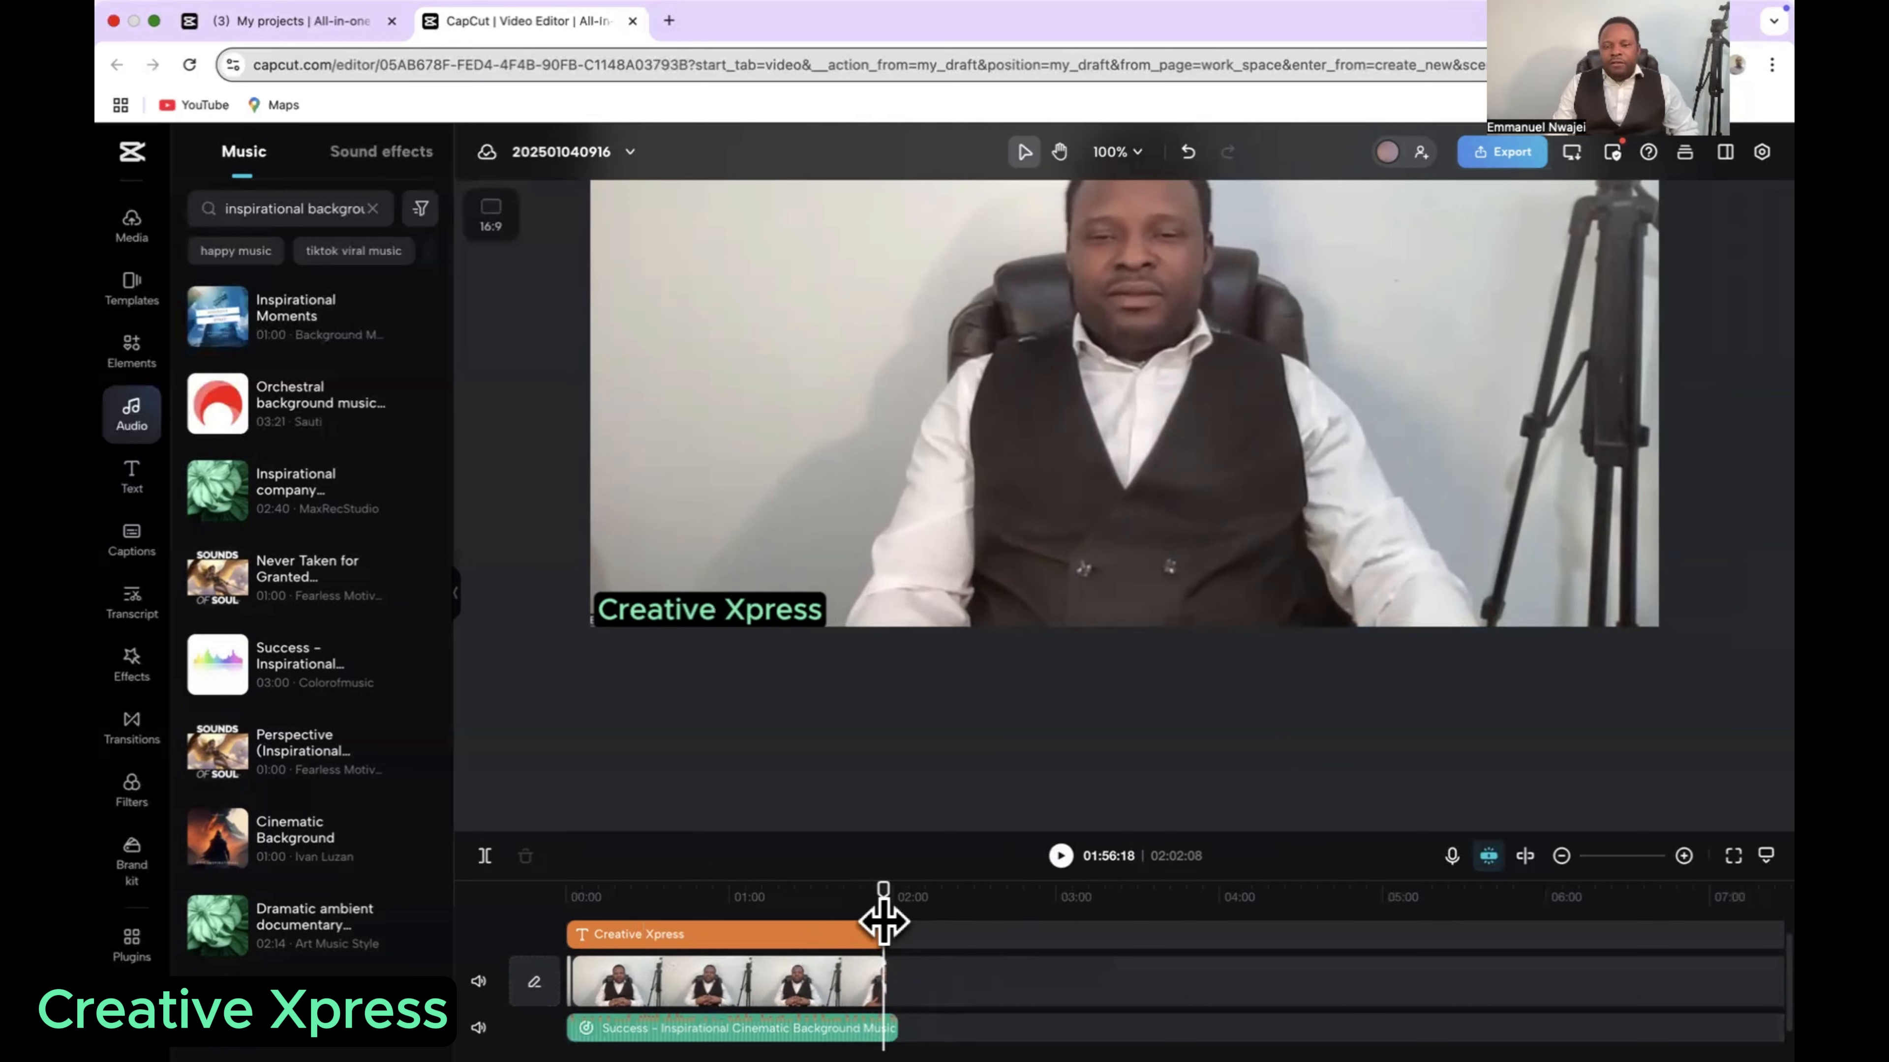
pyautogui.moveTo(881, 936)
pyautogui.mouseDown()
pyautogui.moveTo(844, 937)
pyautogui.moveTo(889, 947)
pyautogui.mouseUp()
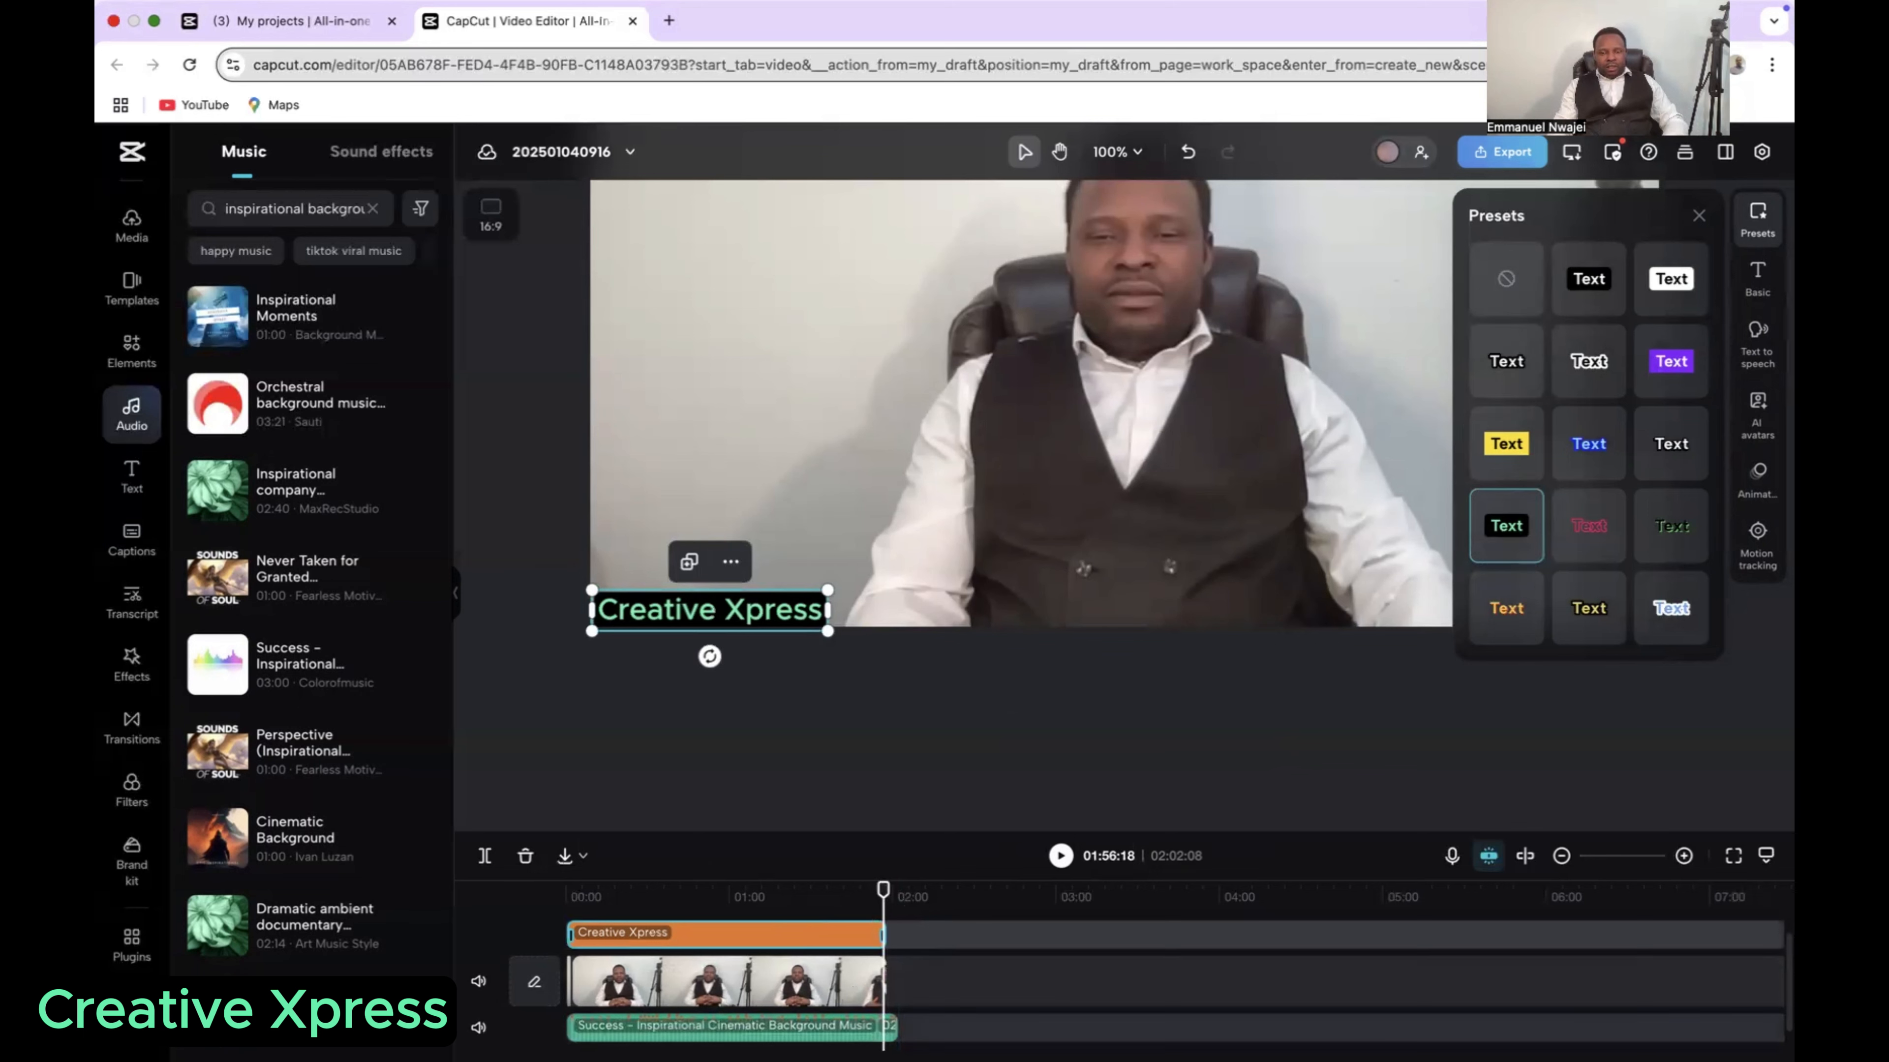
# Step: Give the background music a 7.9 s fade-in and play the first 13 seconds from the start to hear it
pyautogui.click(889, 1030)
pyautogui.moveTo(881, 894); pyautogui.dragTo(562, 945)
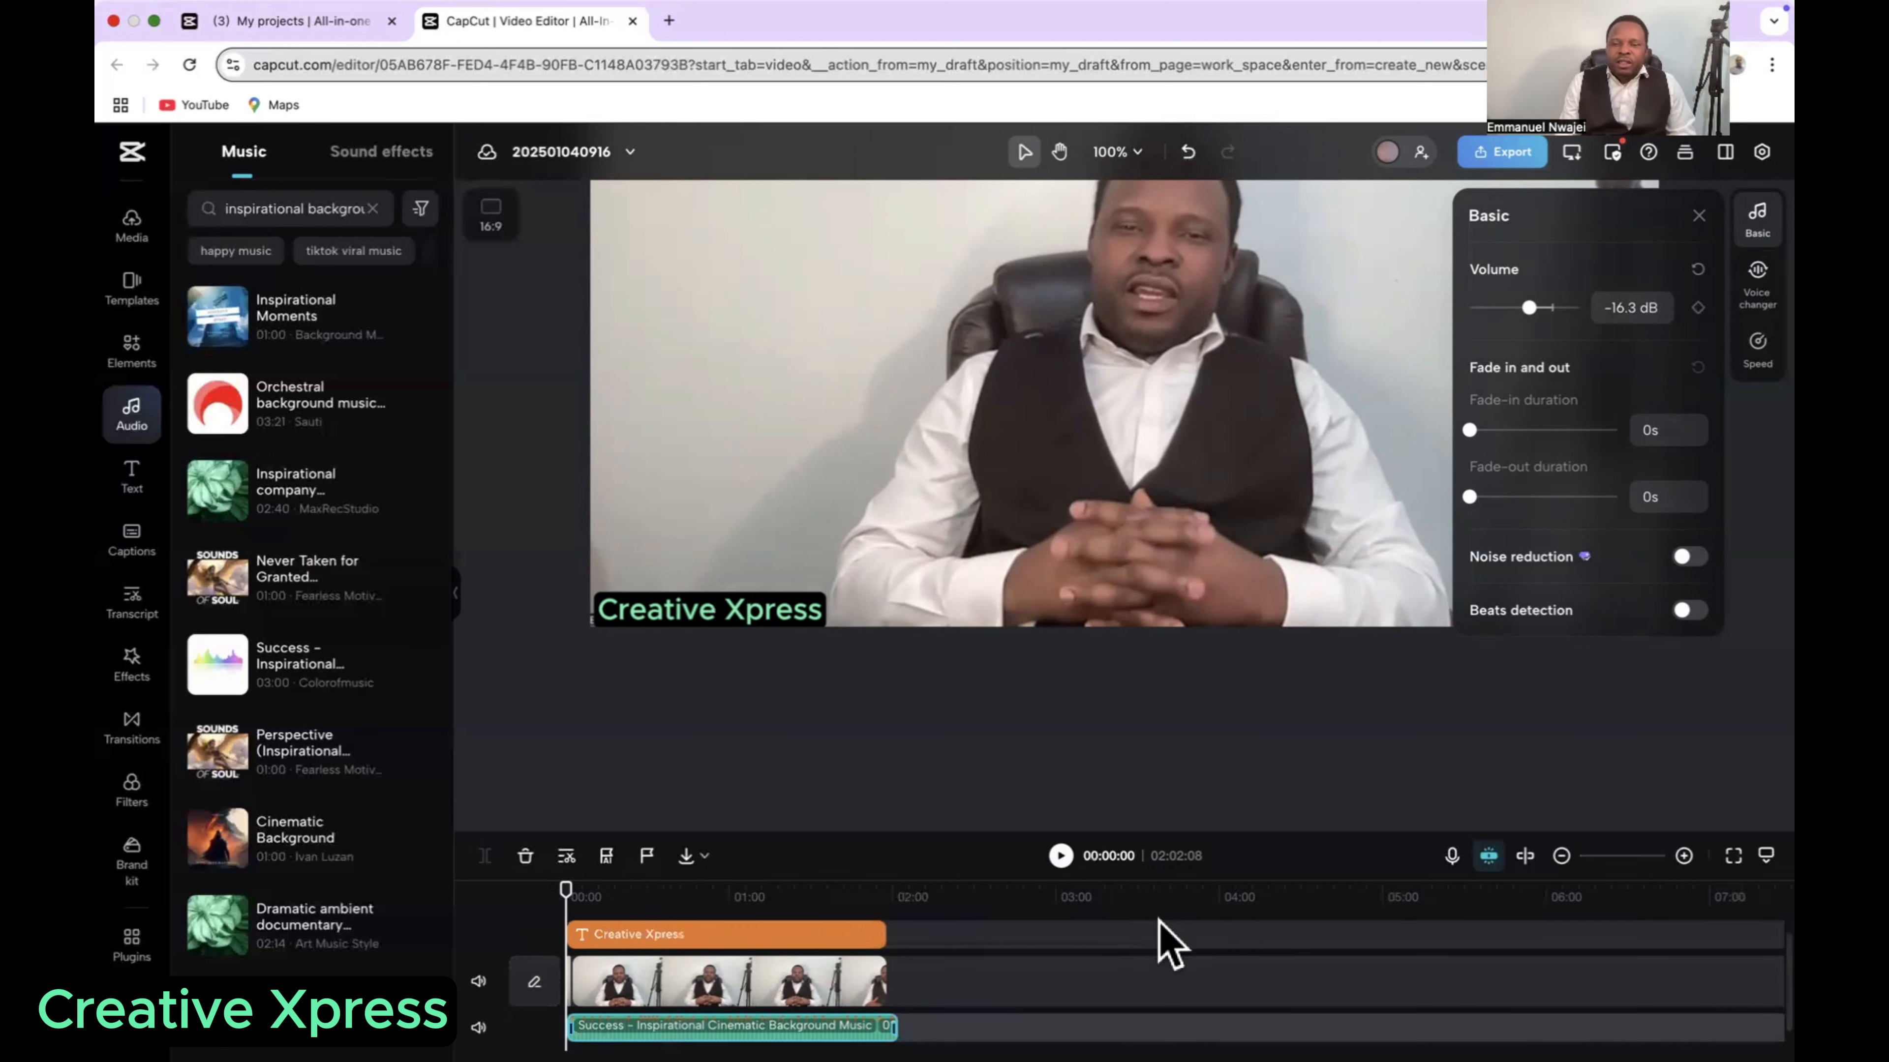
pyautogui.click(1683, 855)
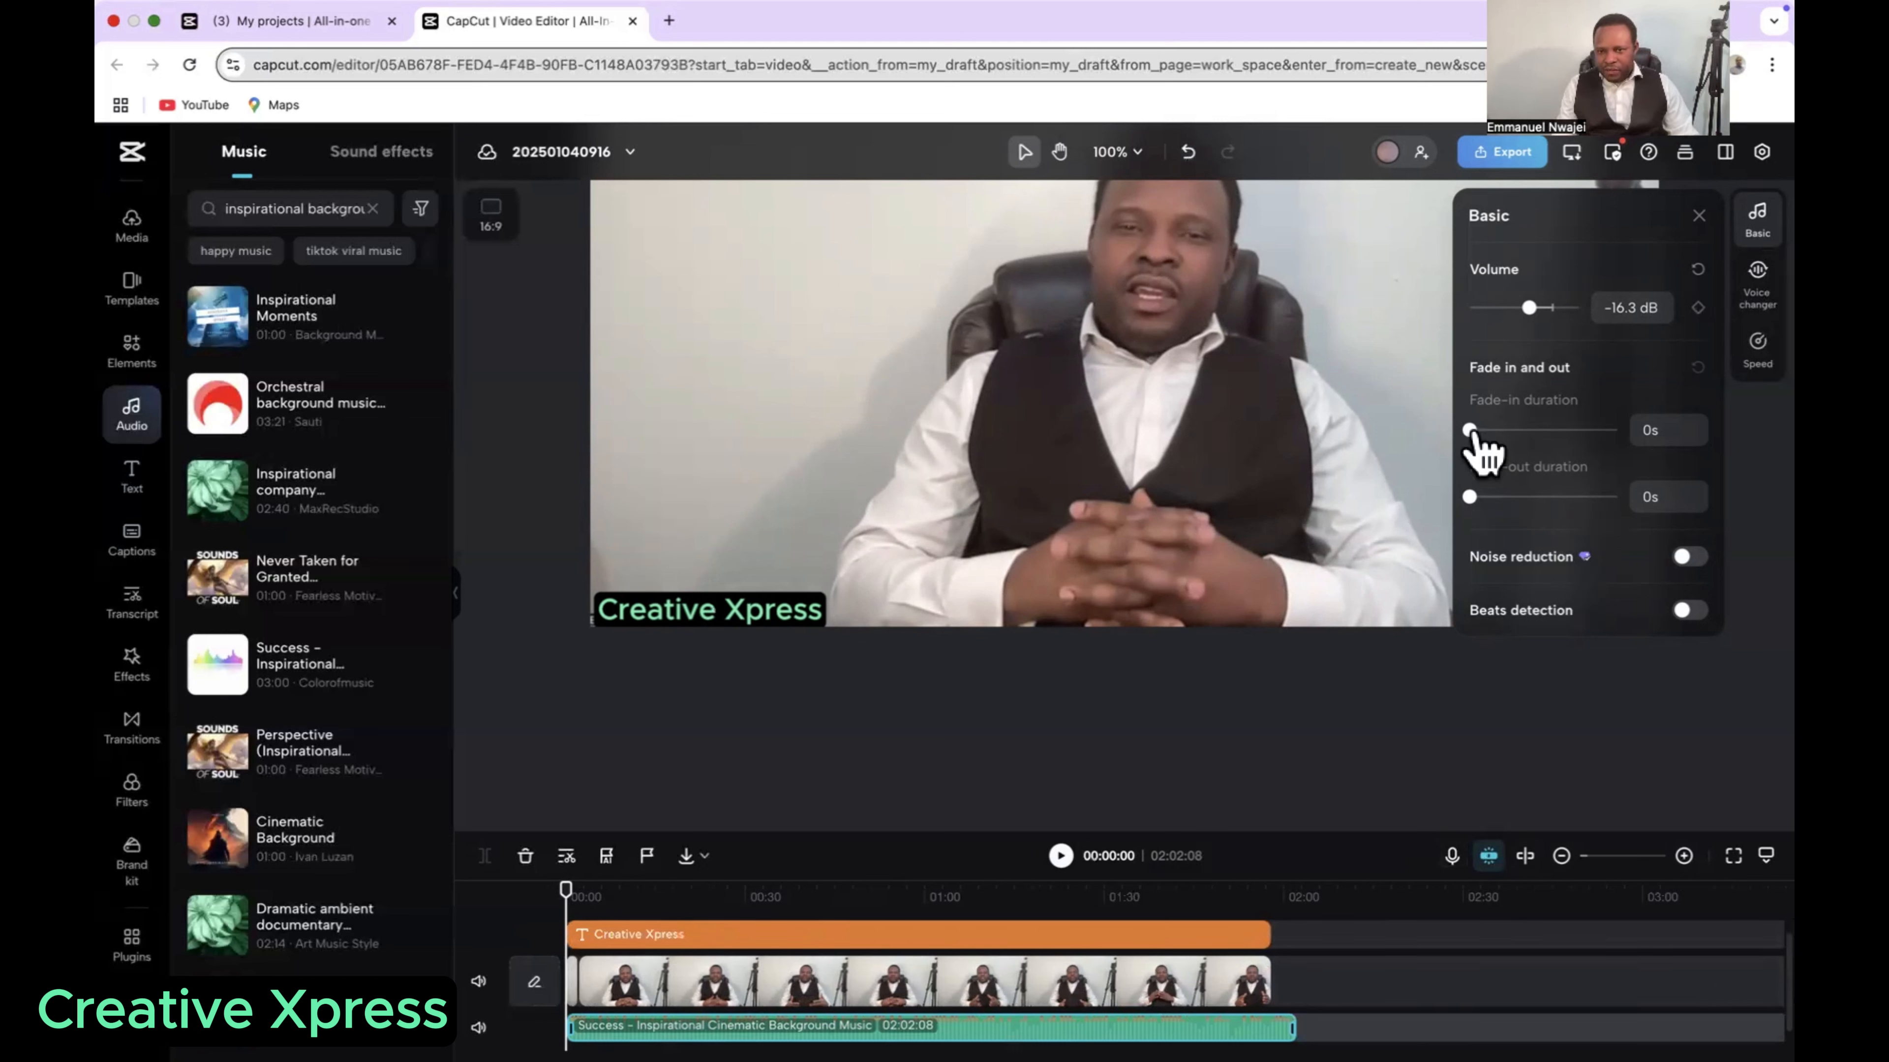
pyautogui.moveTo(1469, 430); pyautogui.dragTo(1586, 430)
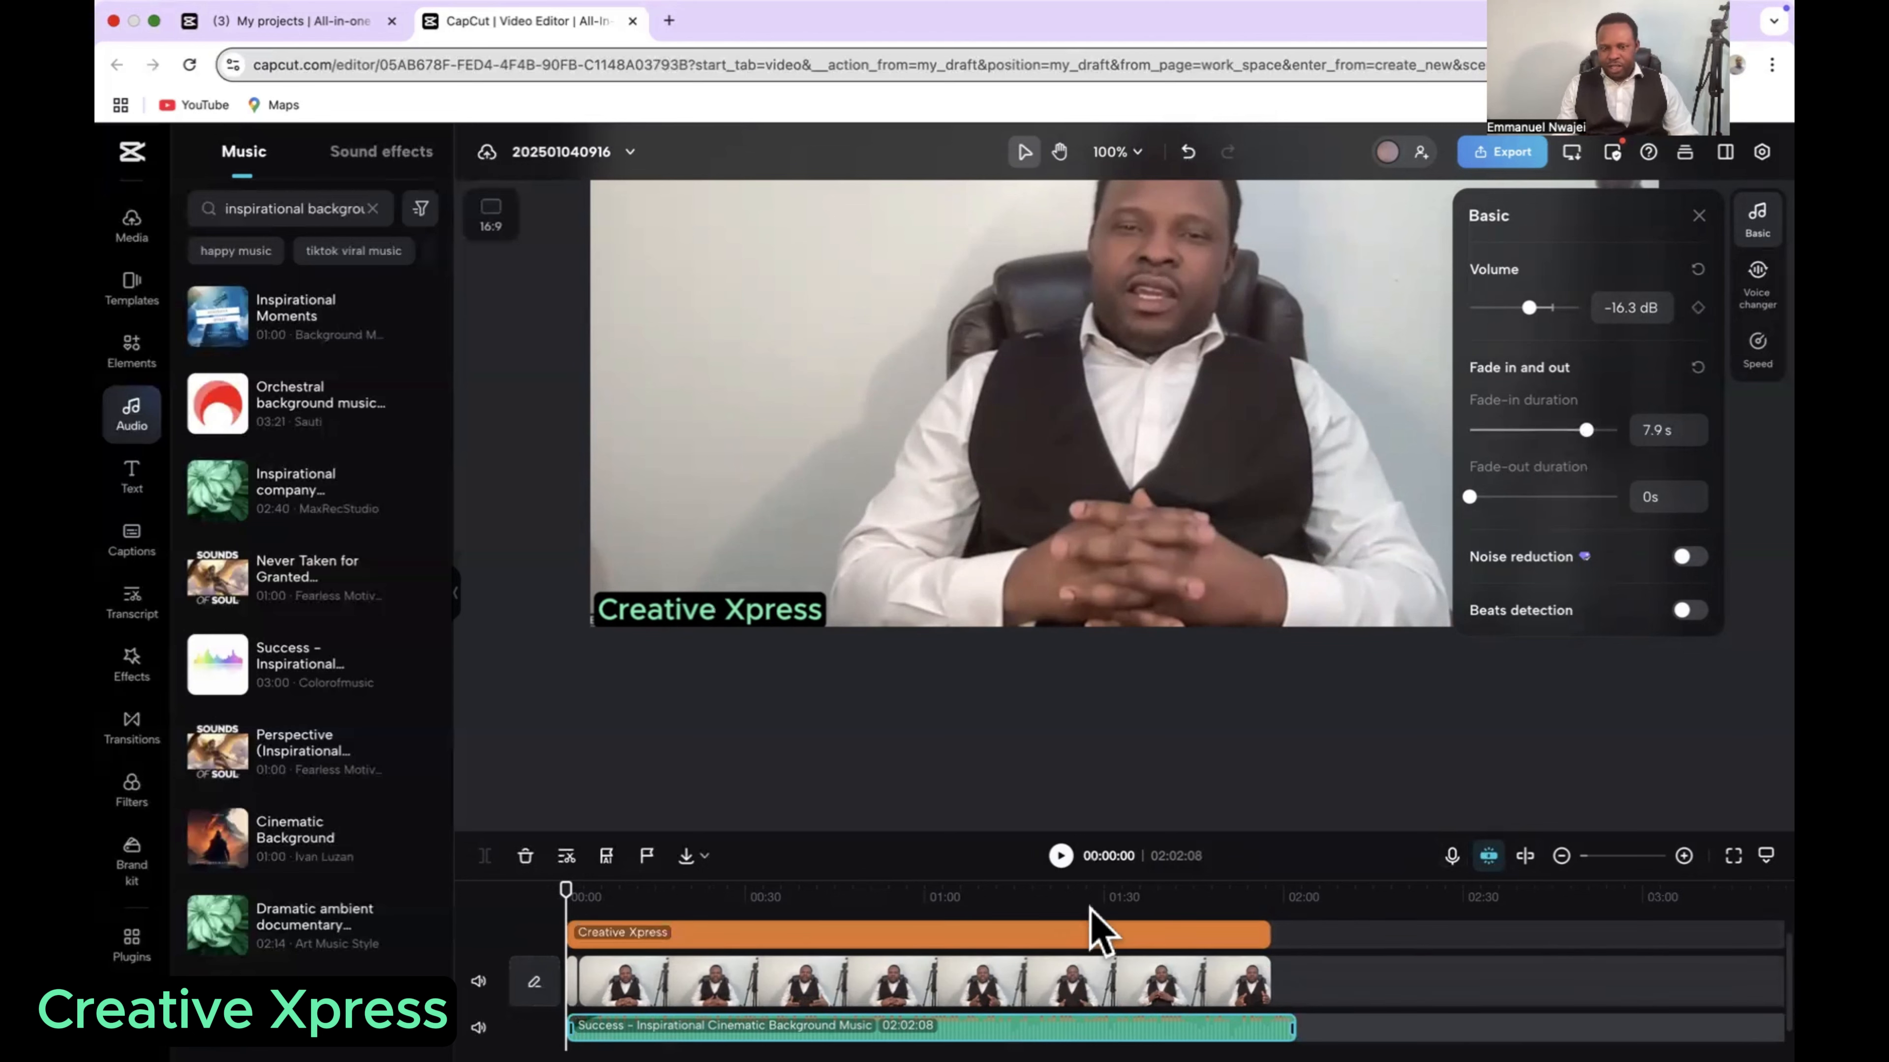
pyautogui.click(1061, 855)
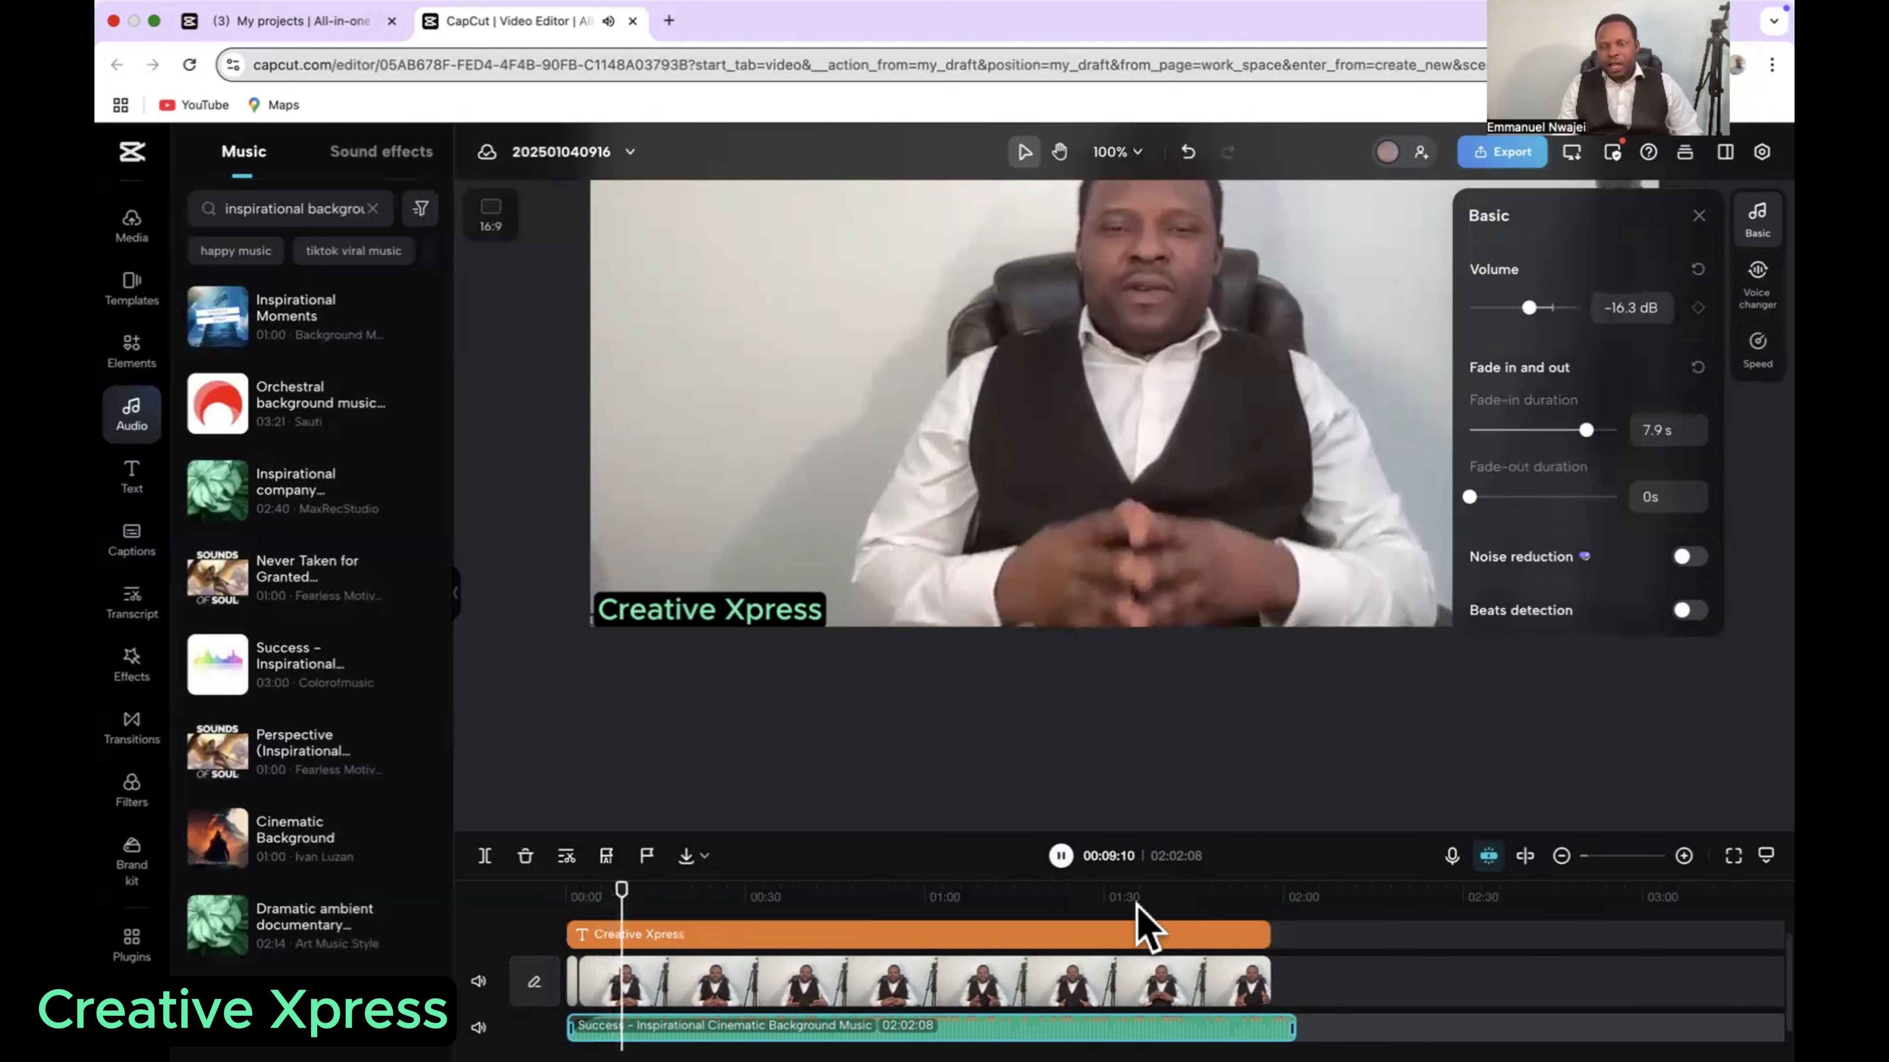
pyautogui.click(1063, 855)
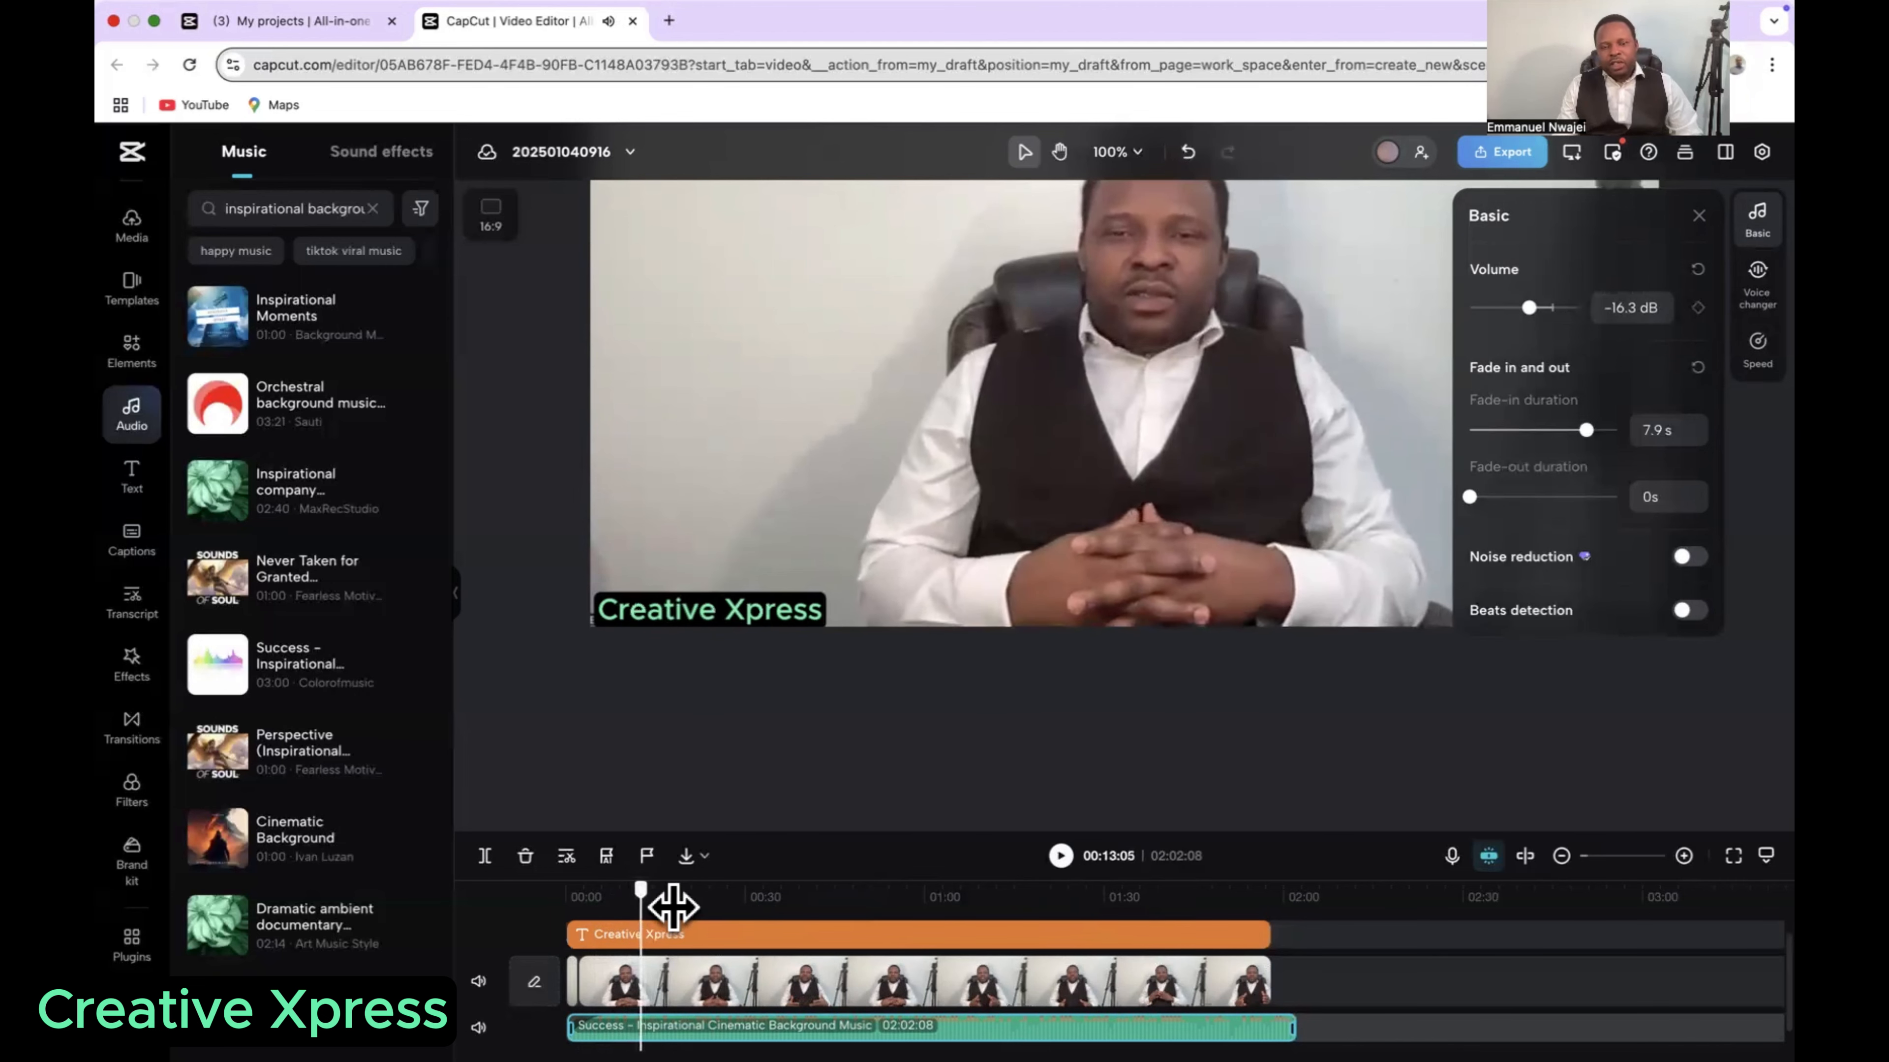
# Step: Give the background music a 9.1 s fade-out, play from 01:53 to the end, and return the playhead to the start
pyautogui.moveTo(673, 905); pyautogui.dragTo(1238, 952)
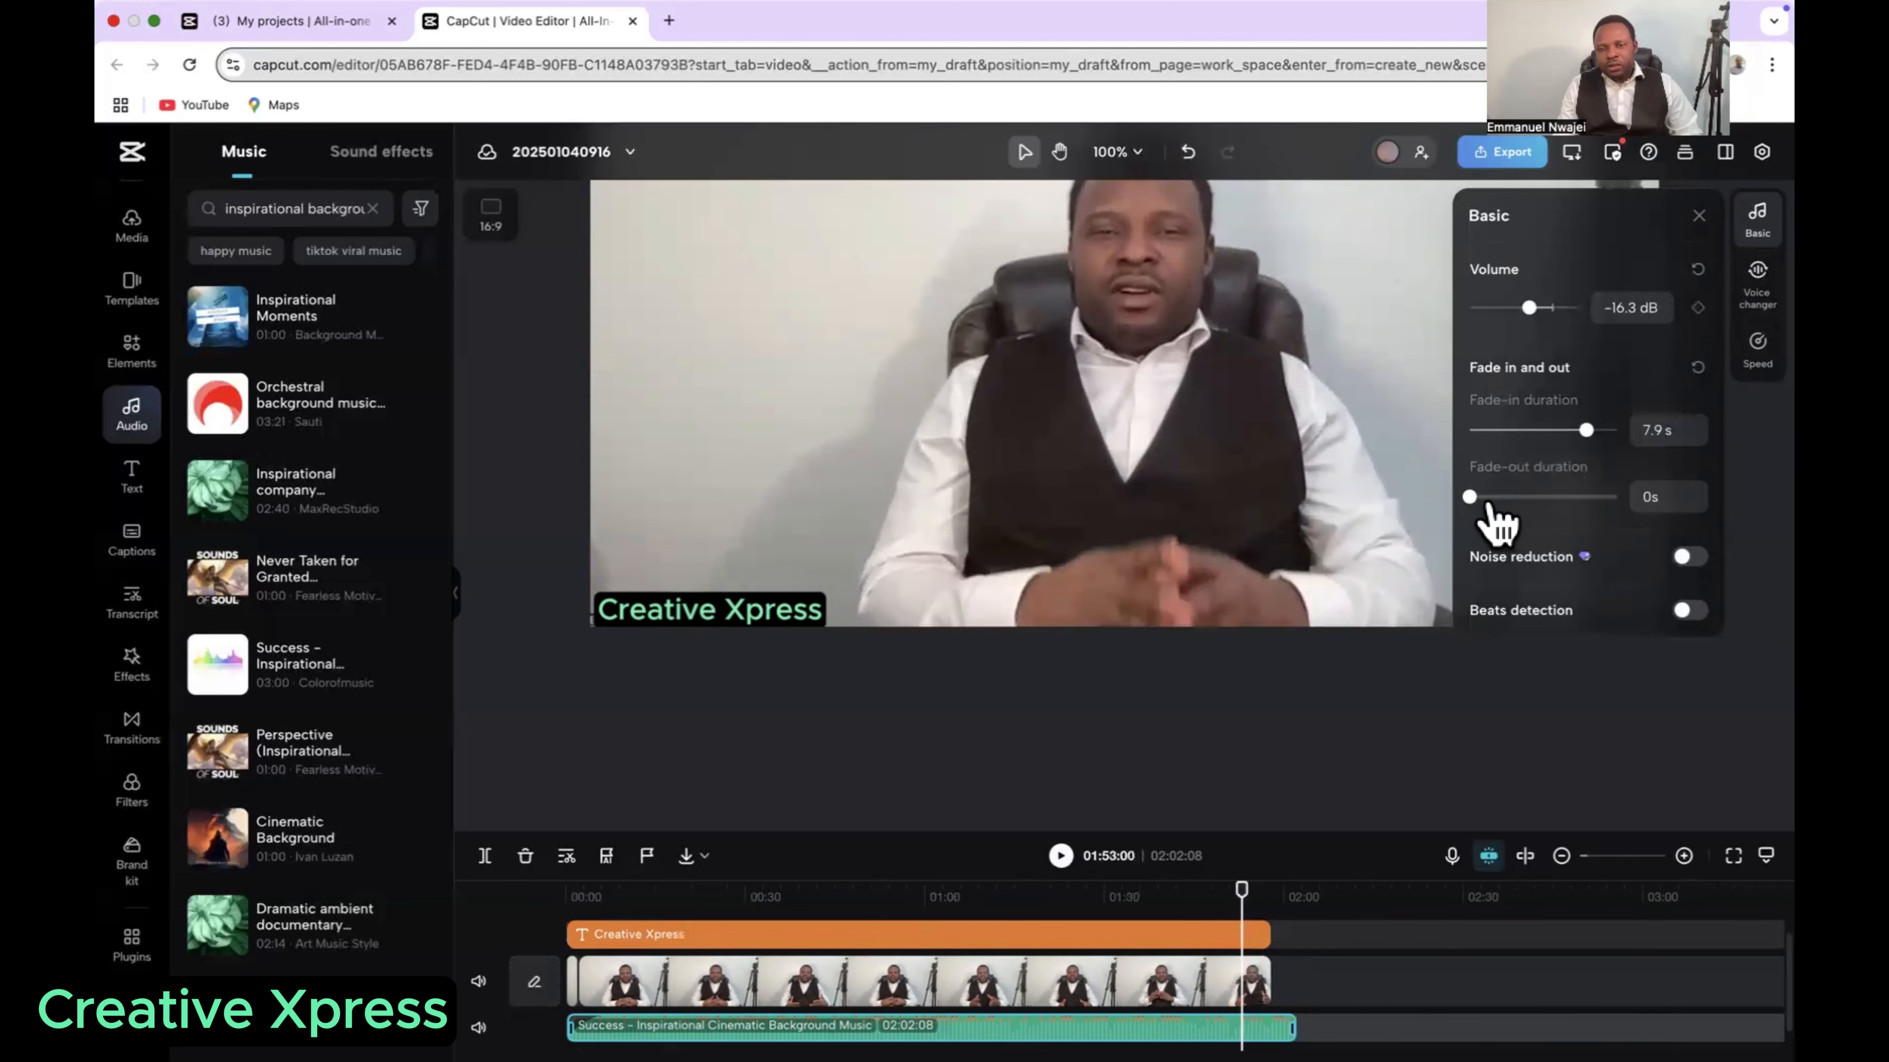
pyautogui.moveTo(1481, 504); pyautogui.dragTo(1605, 496)
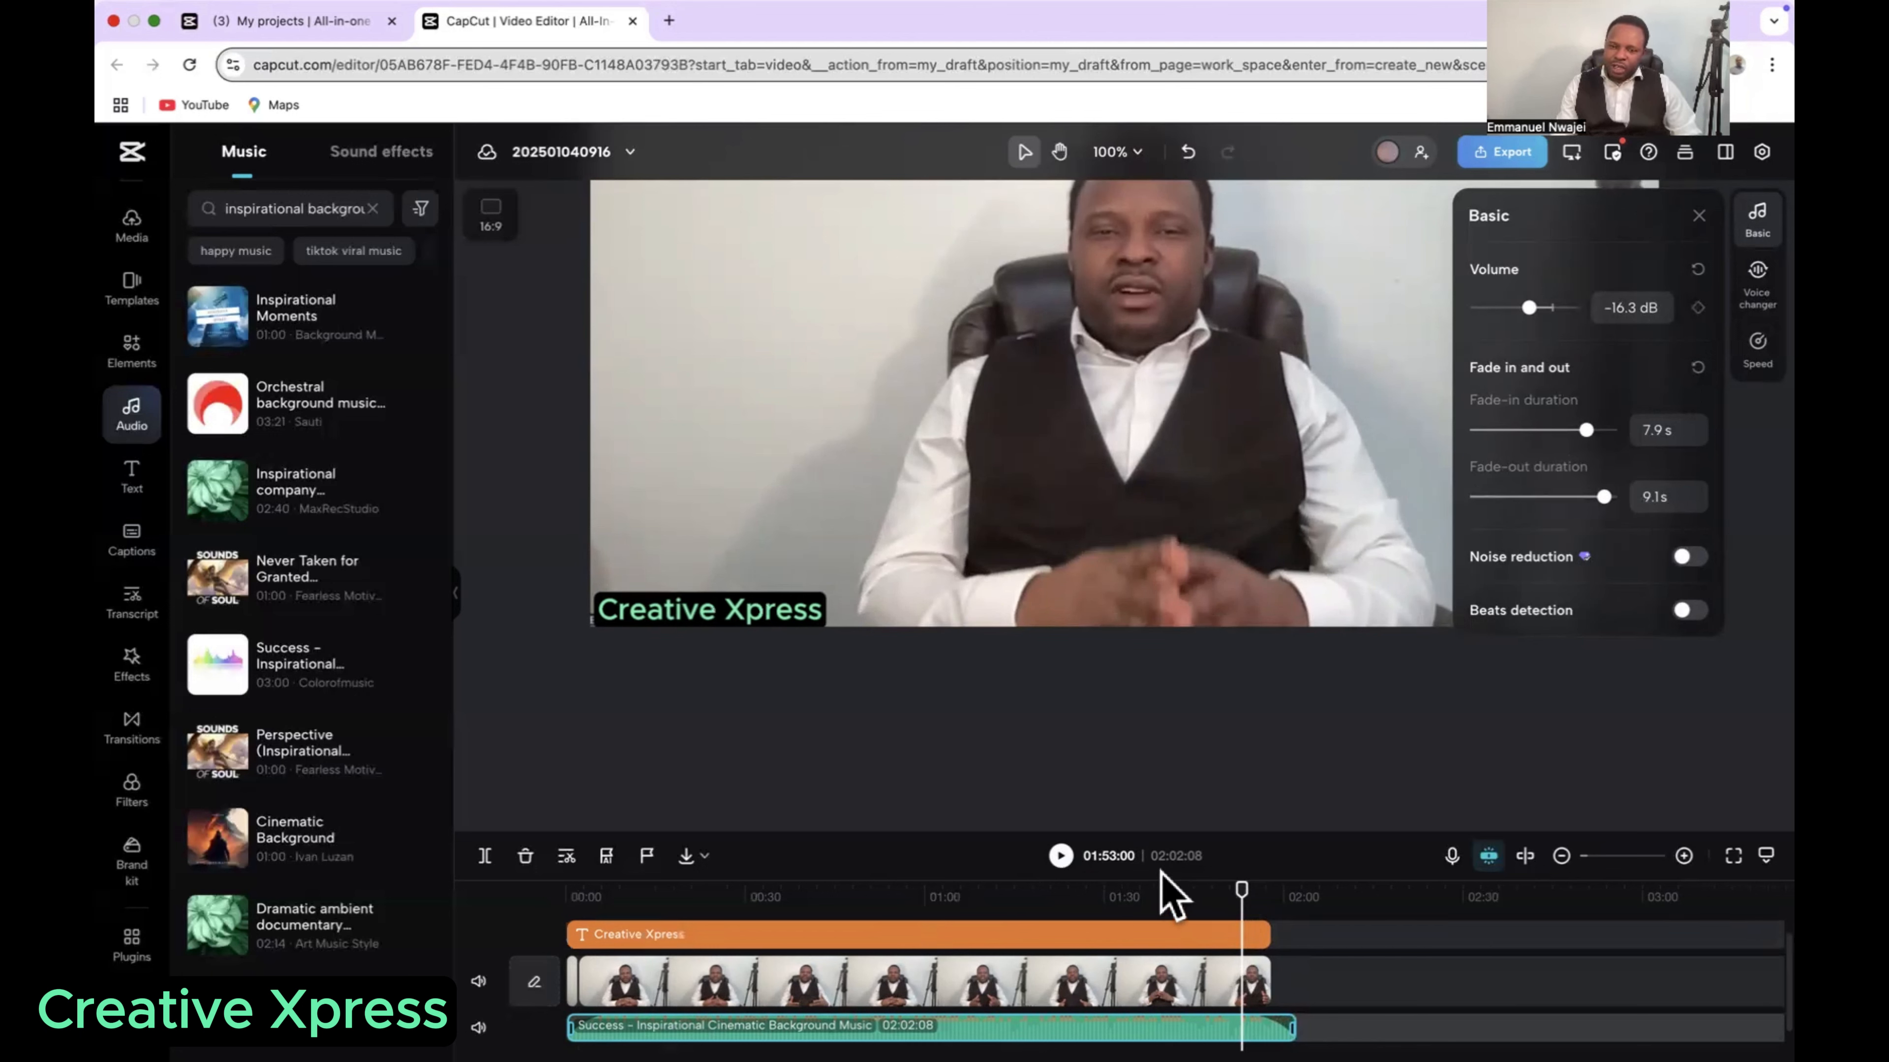
pyautogui.click(1060, 858)
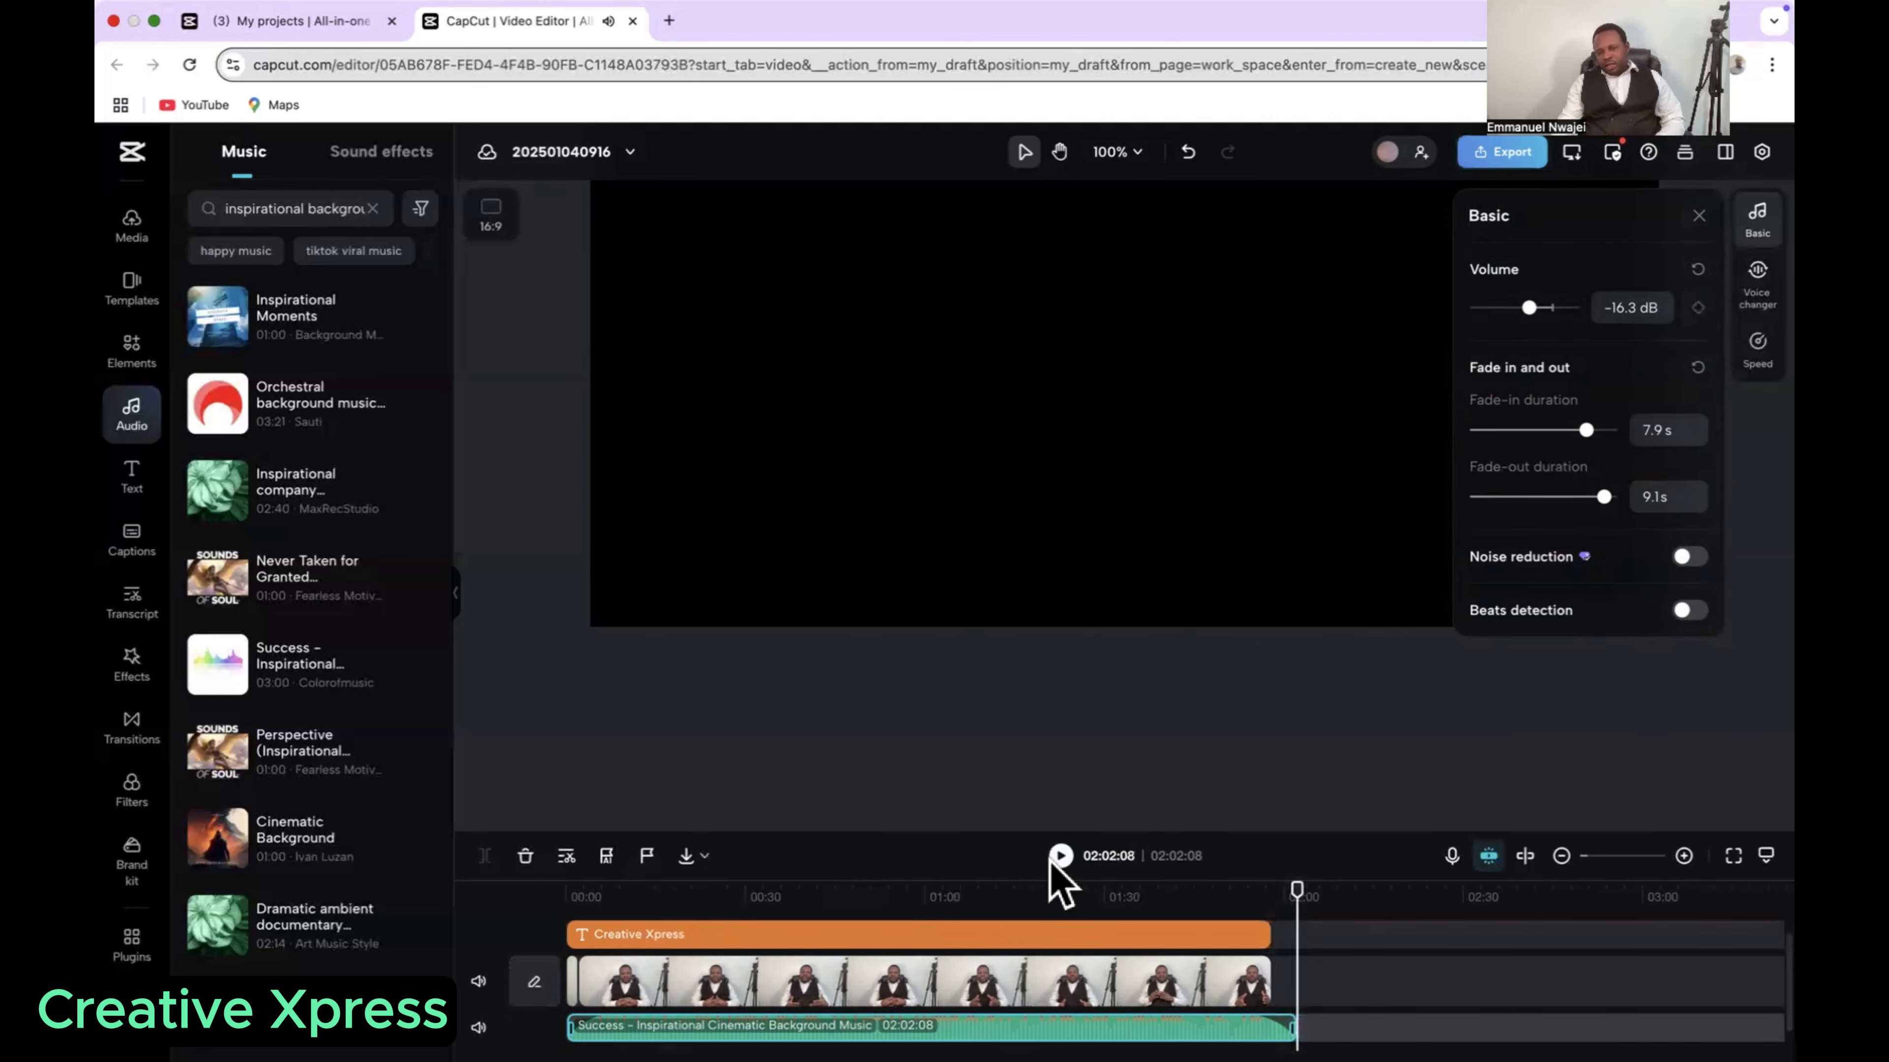
pyautogui.click(1061, 855)
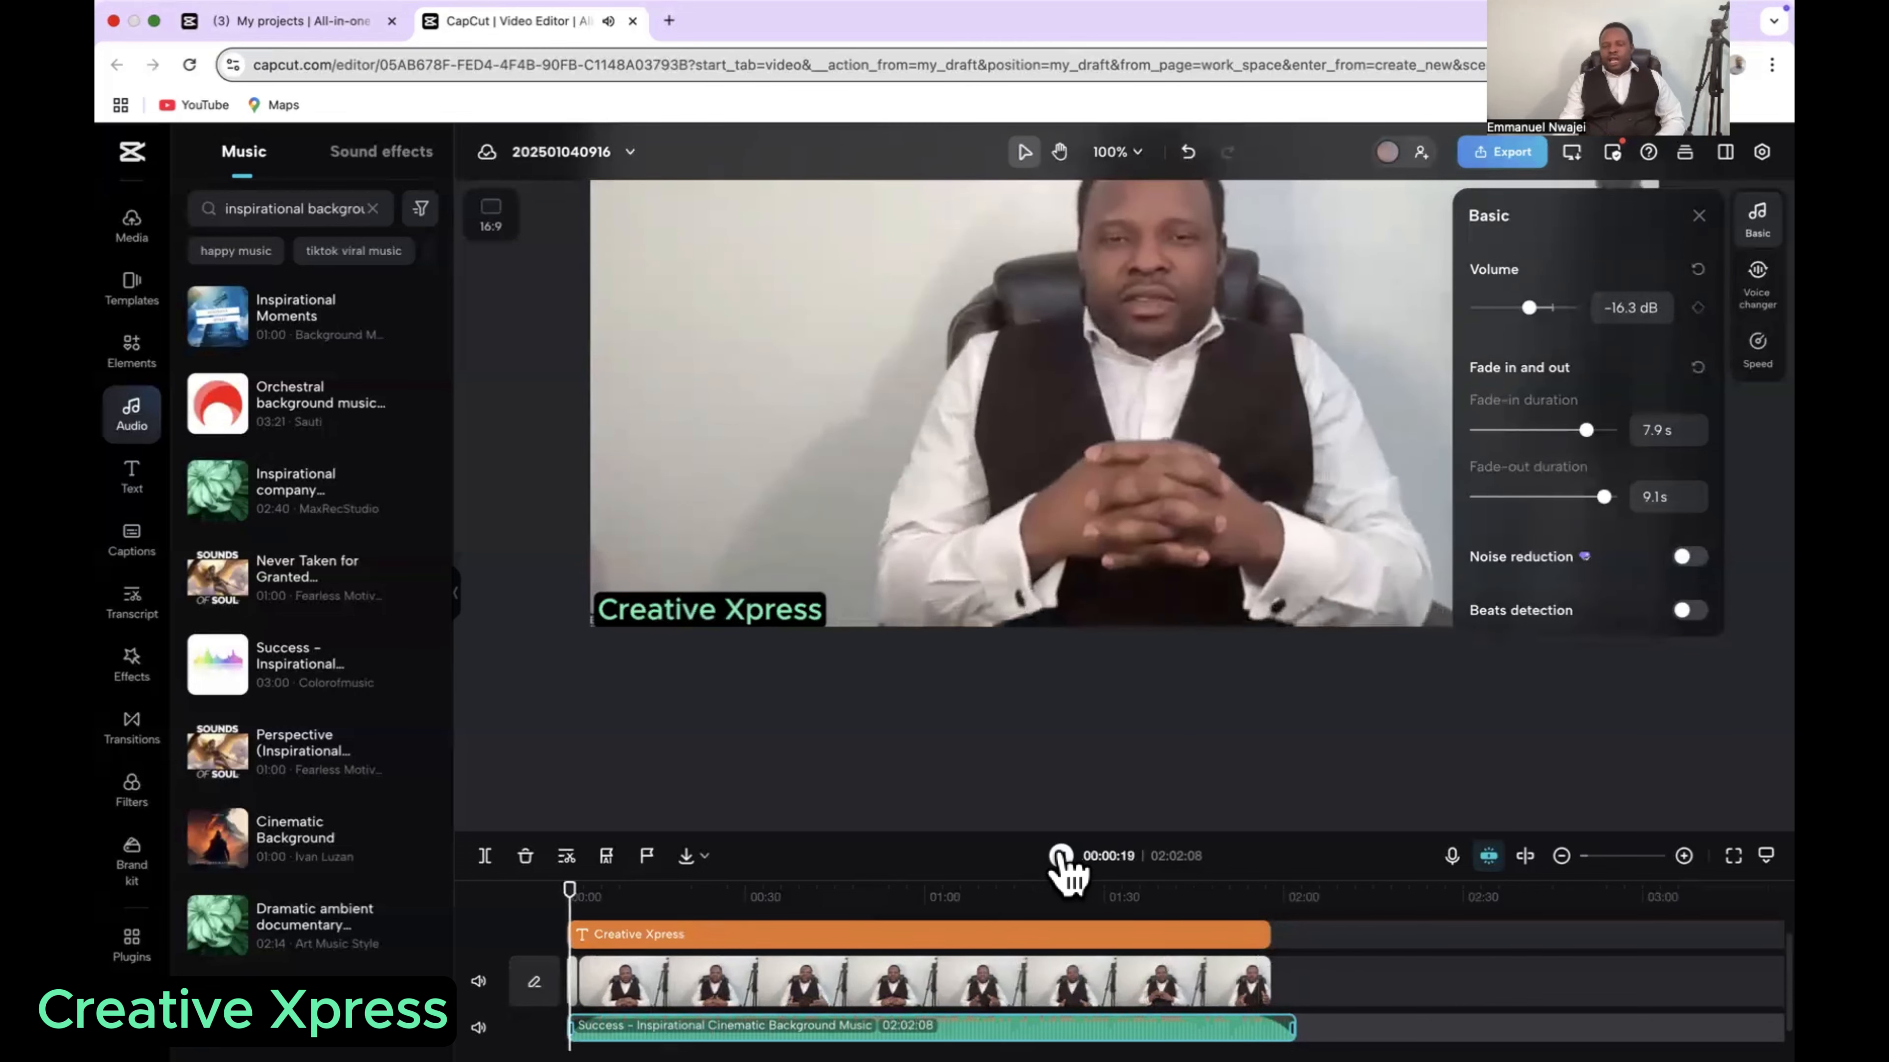
pyautogui.moveTo(574, 889); pyautogui.dragTo(564, 892)
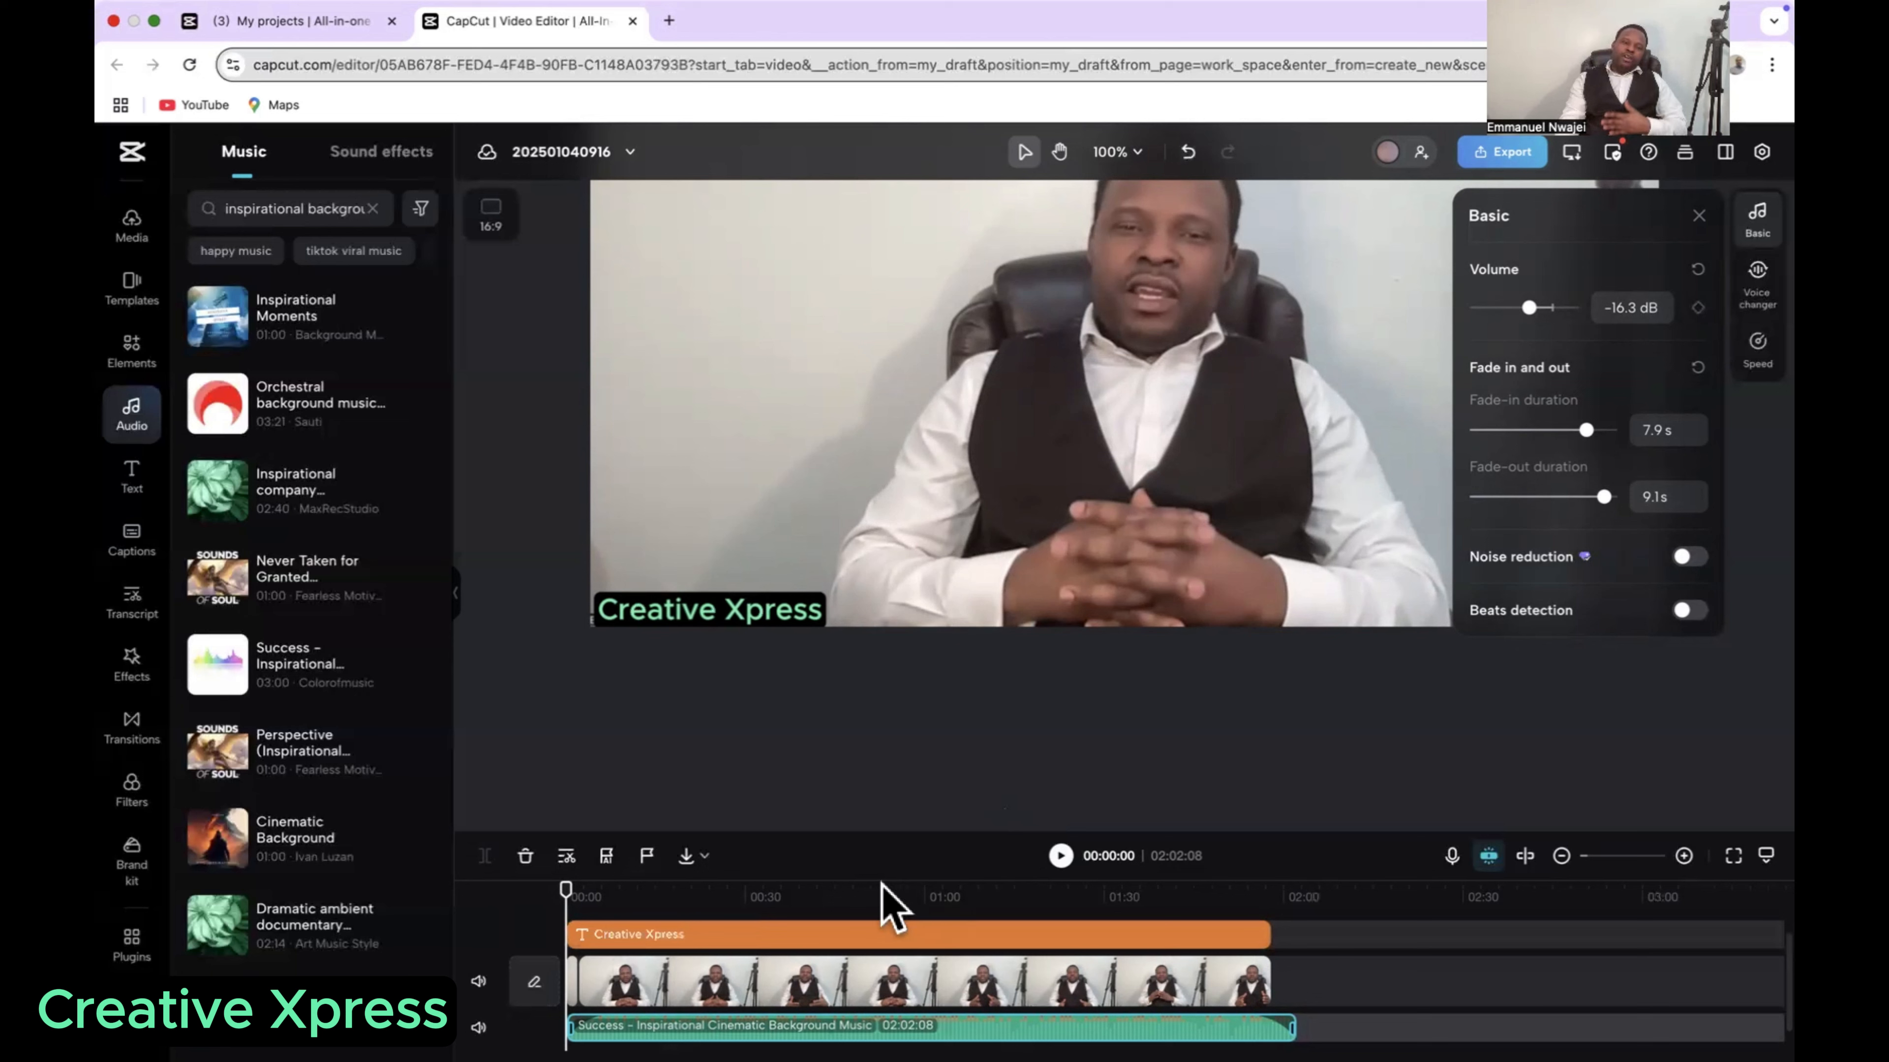
# Step: Move the playhead to about 2 seconds and lower the background music's volume to -32.7 dB
pyautogui.moveTo(1640, 1052)
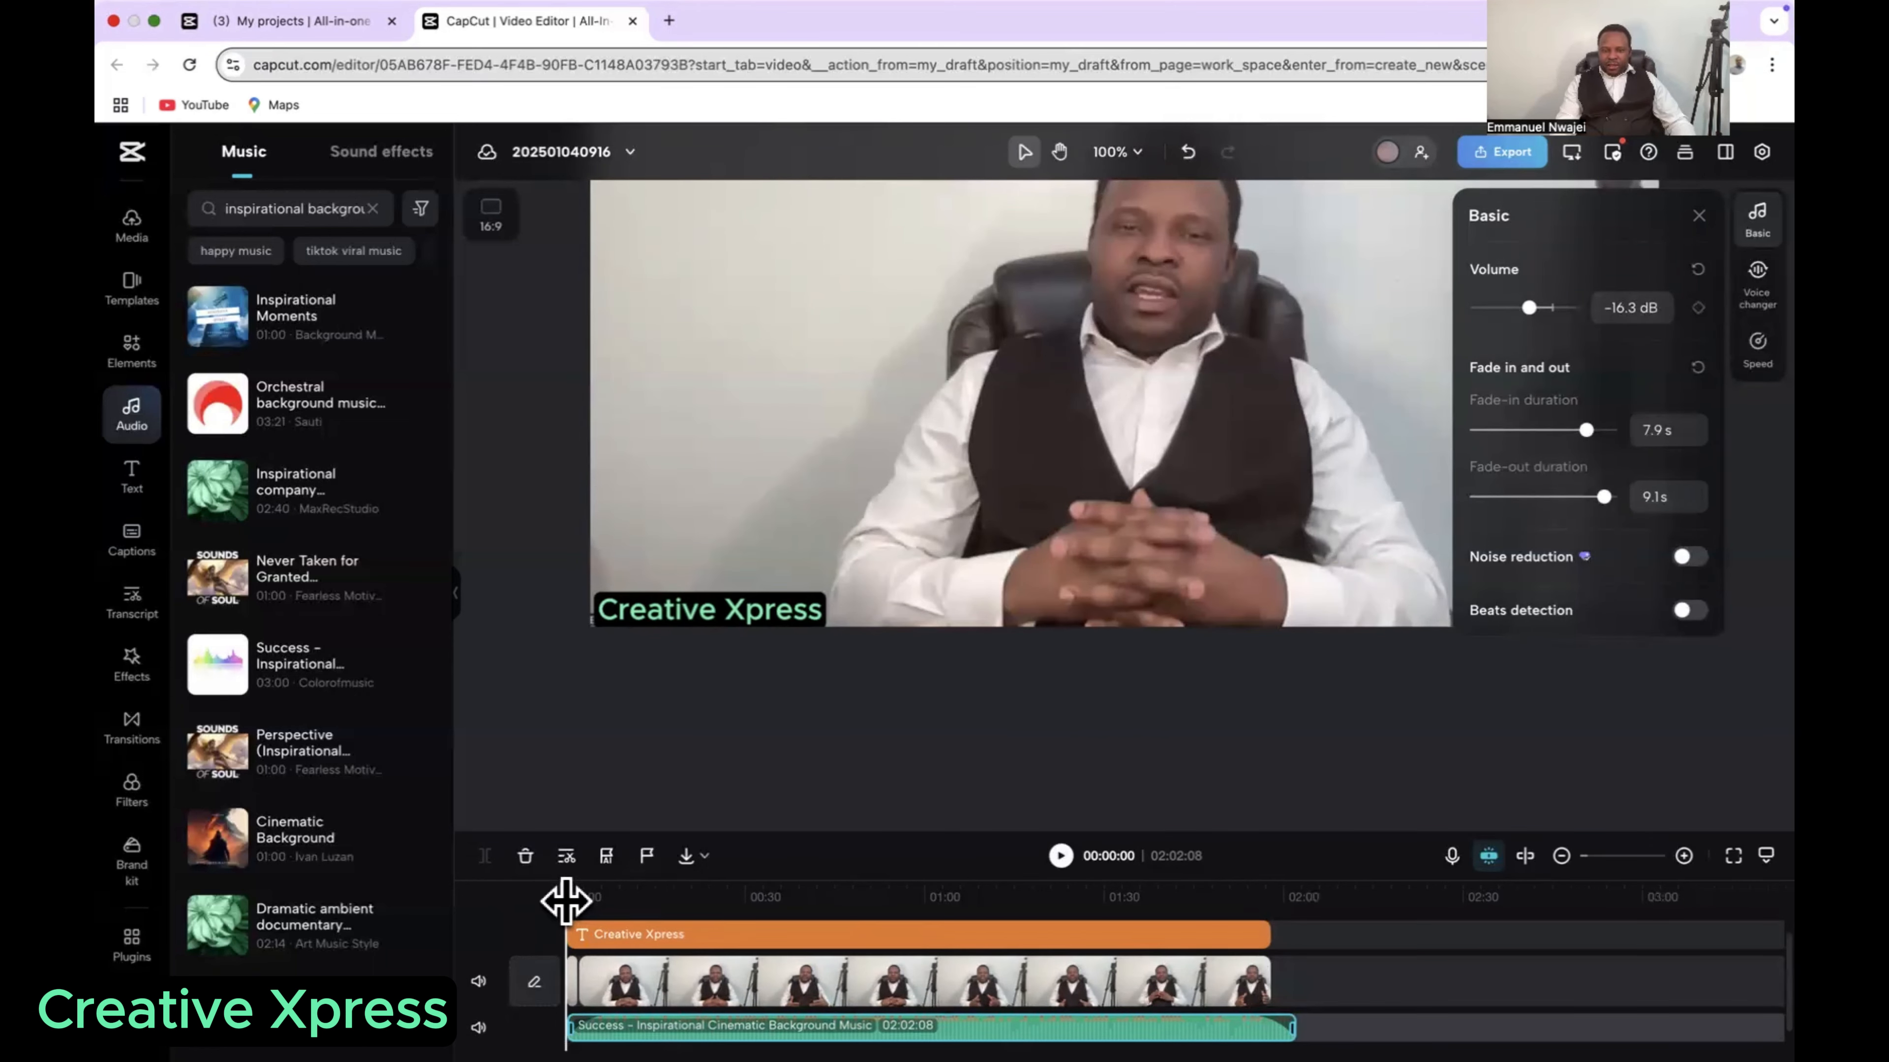
pyautogui.moveTo(565, 900); pyautogui.dragTo(577, 896)
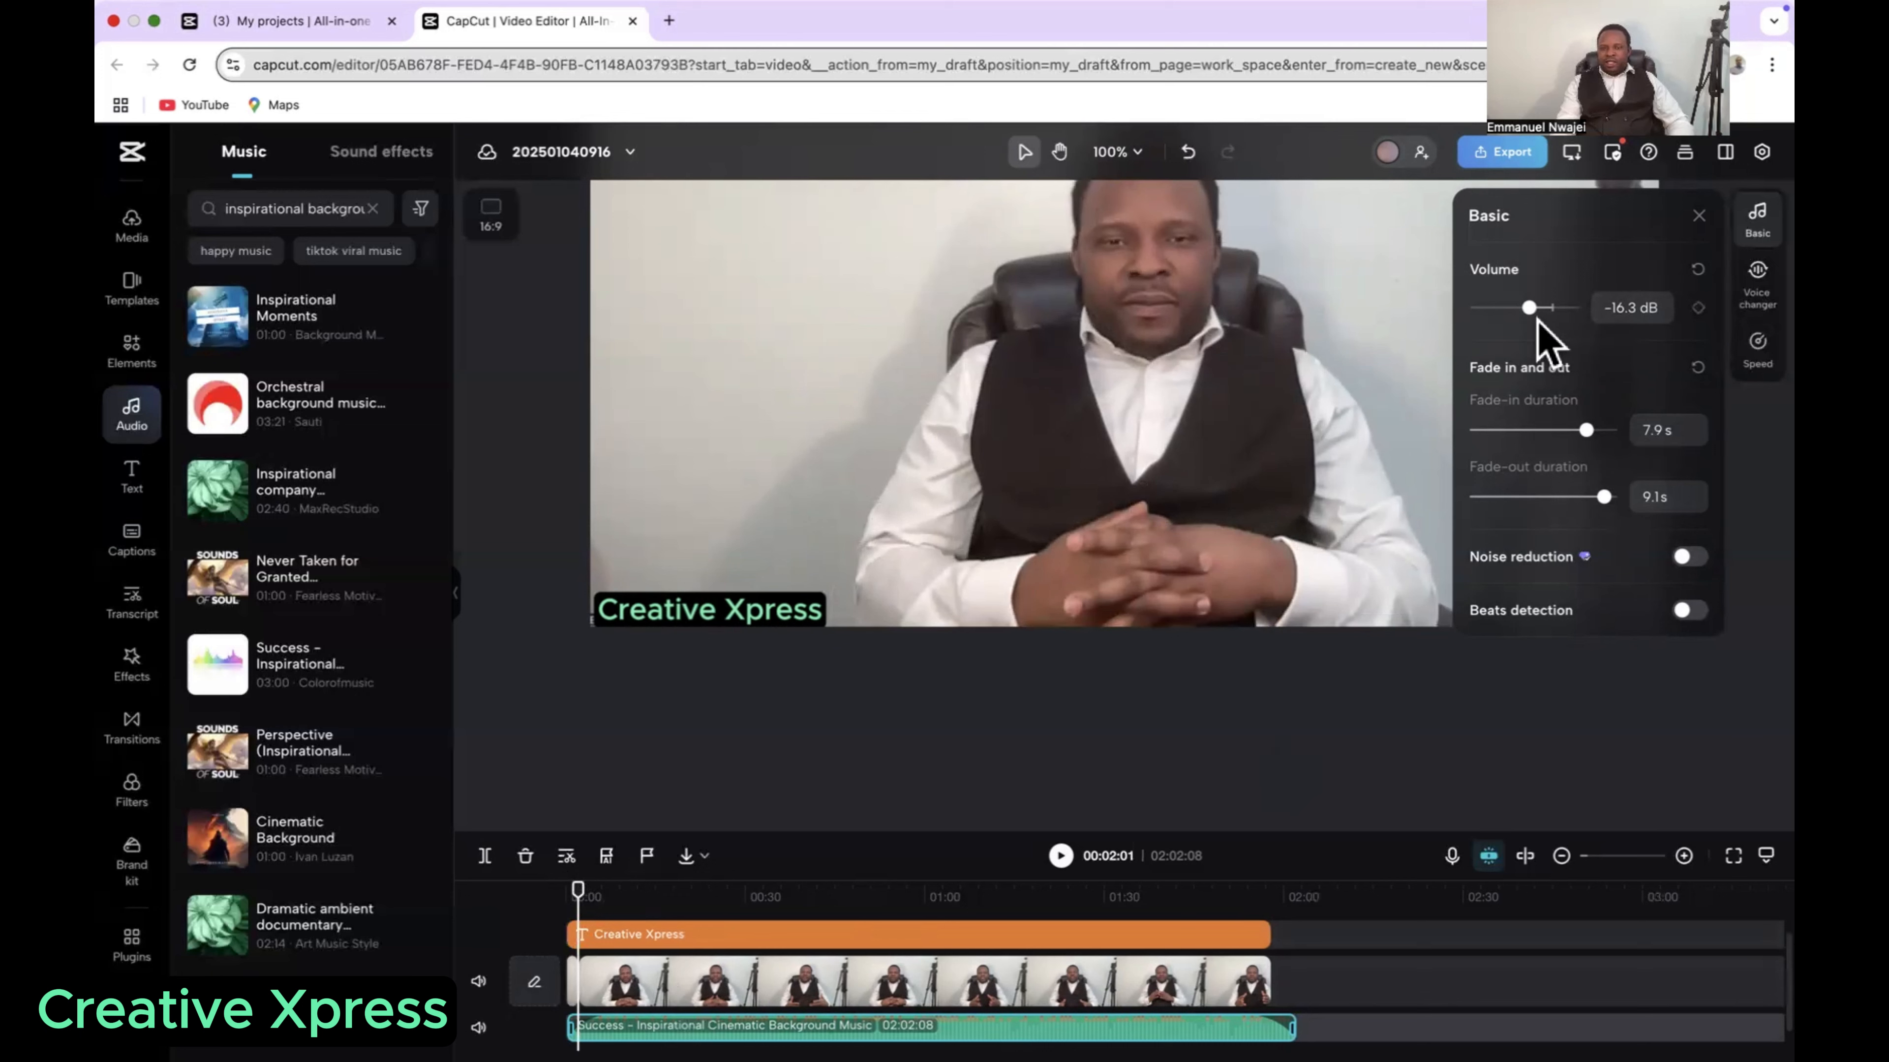
pyautogui.moveTo(1529, 308); pyautogui.dragTo(1506, 317)
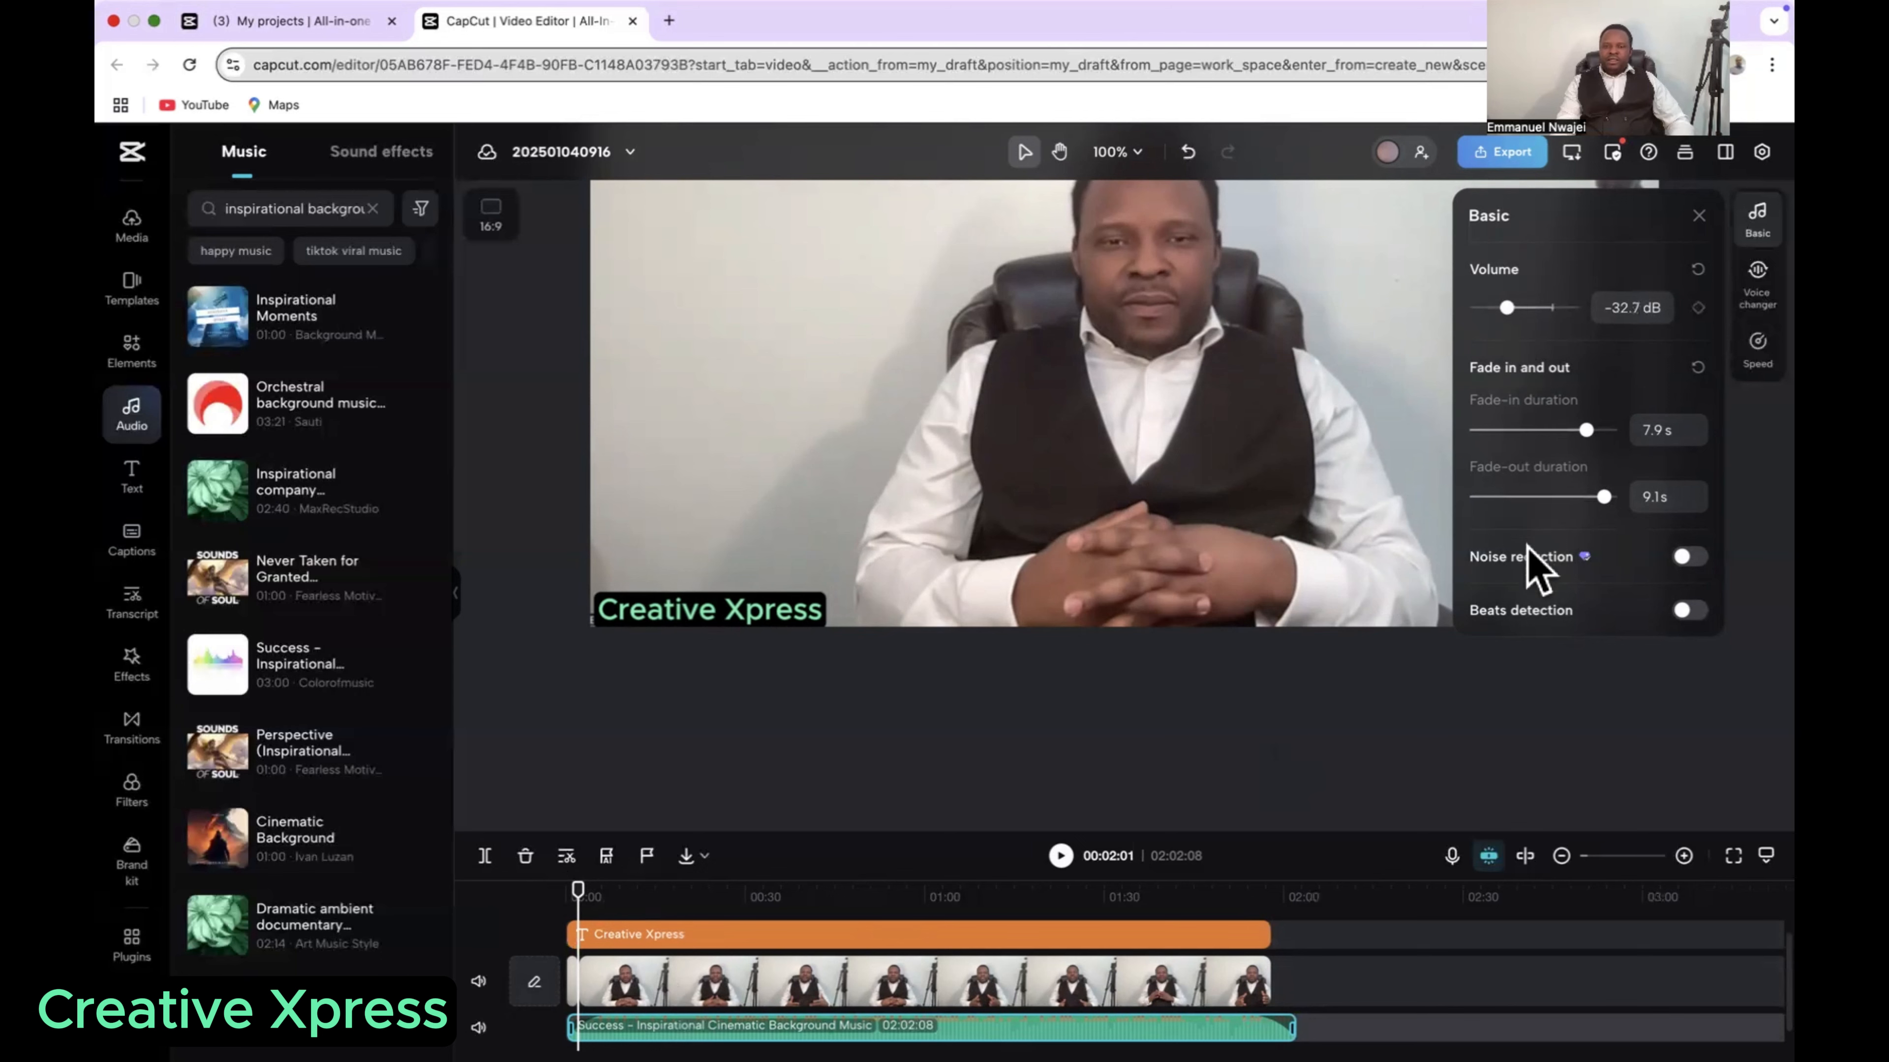